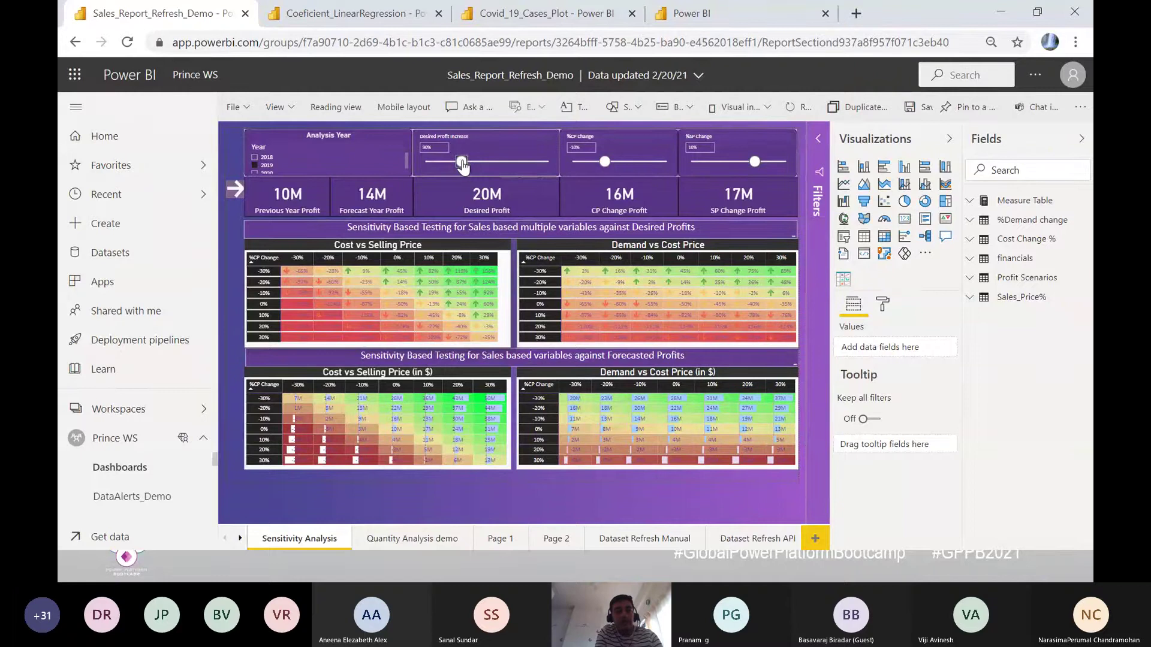
- Set the desired profit increase to 90% and try lower %CP Change values, returning that slicer to -10%
{"action": "left_click", "coordinate": [462, 165]}
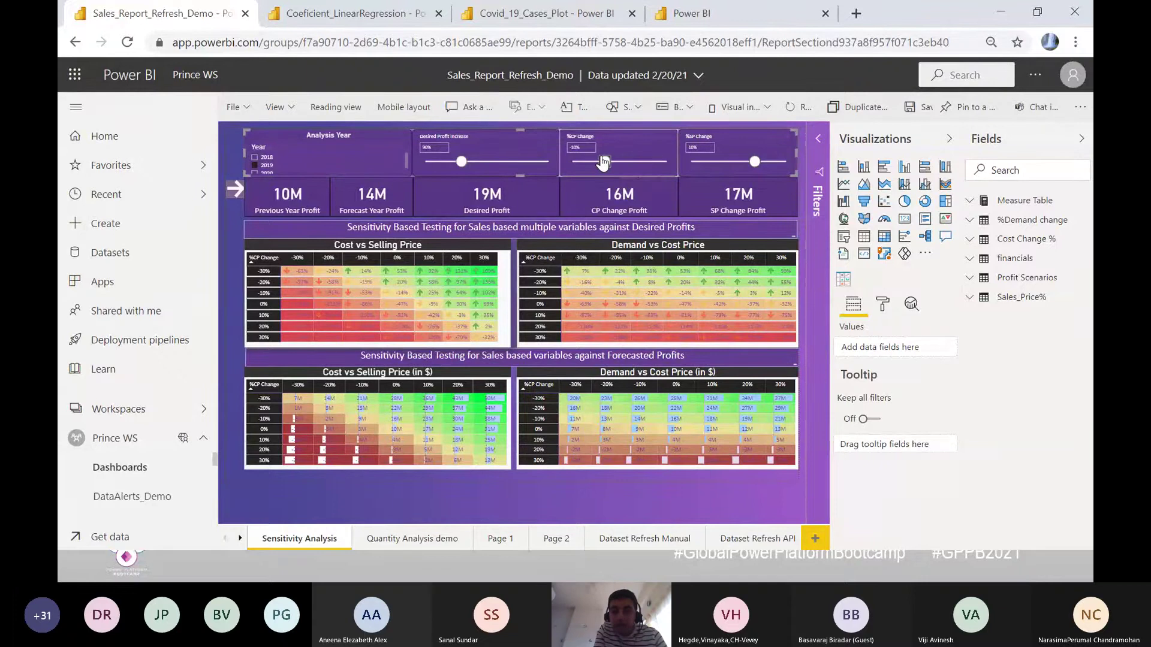
{"action": "left_click", "coordinate": [574, 170]}
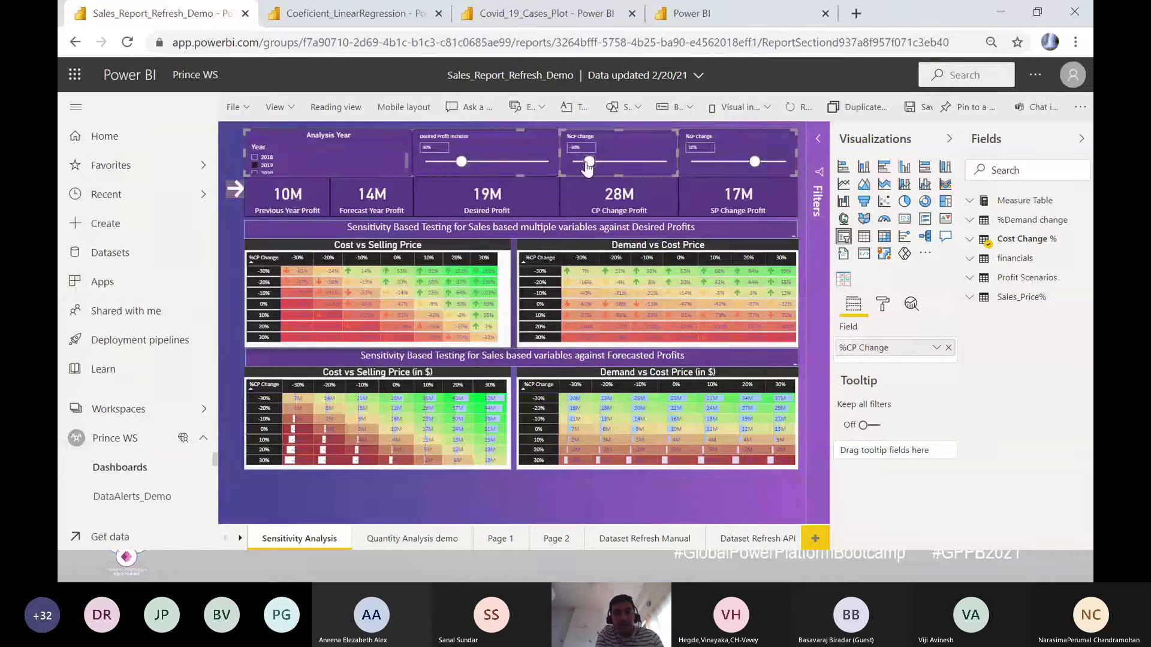
{"action": "left_click_drag", "start_coordinate": [583, 160], "coordinate": [588, 167]}
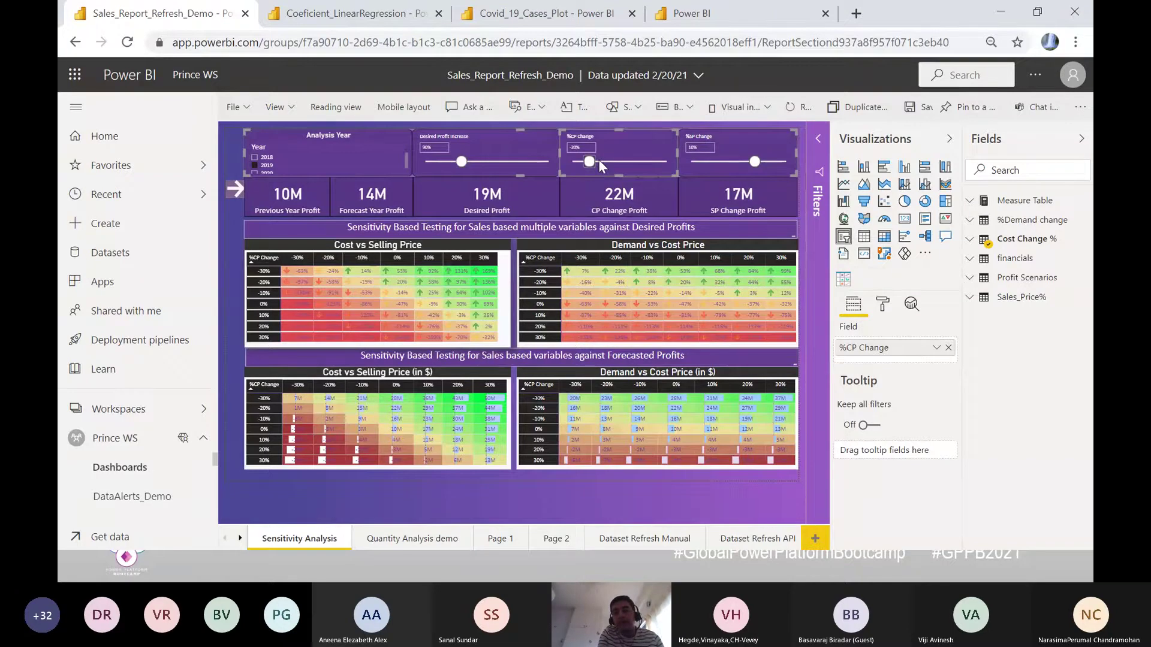
{"action": "left_click_drag", "start_coordinate": [590, 162], "coordinate": [603, 163]}
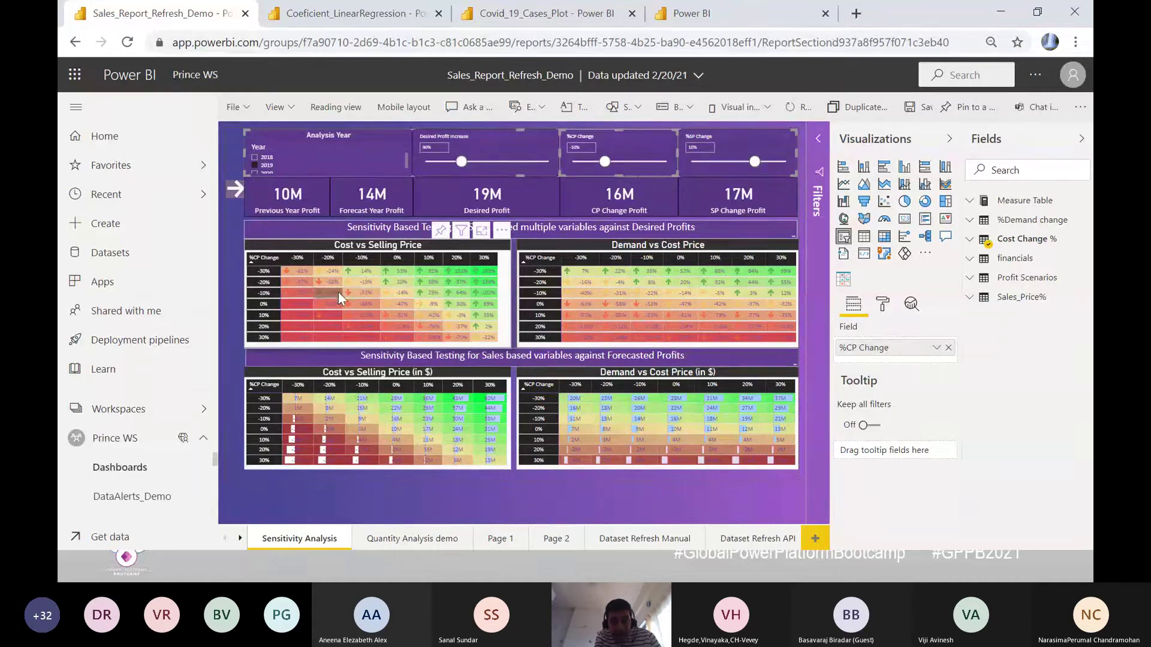
- Examine the Cost vs Selling Price matrices in percent and in dollars for combinations of cost and selling price changes
{"action": "left_click", "coordinate": [391, 289]}
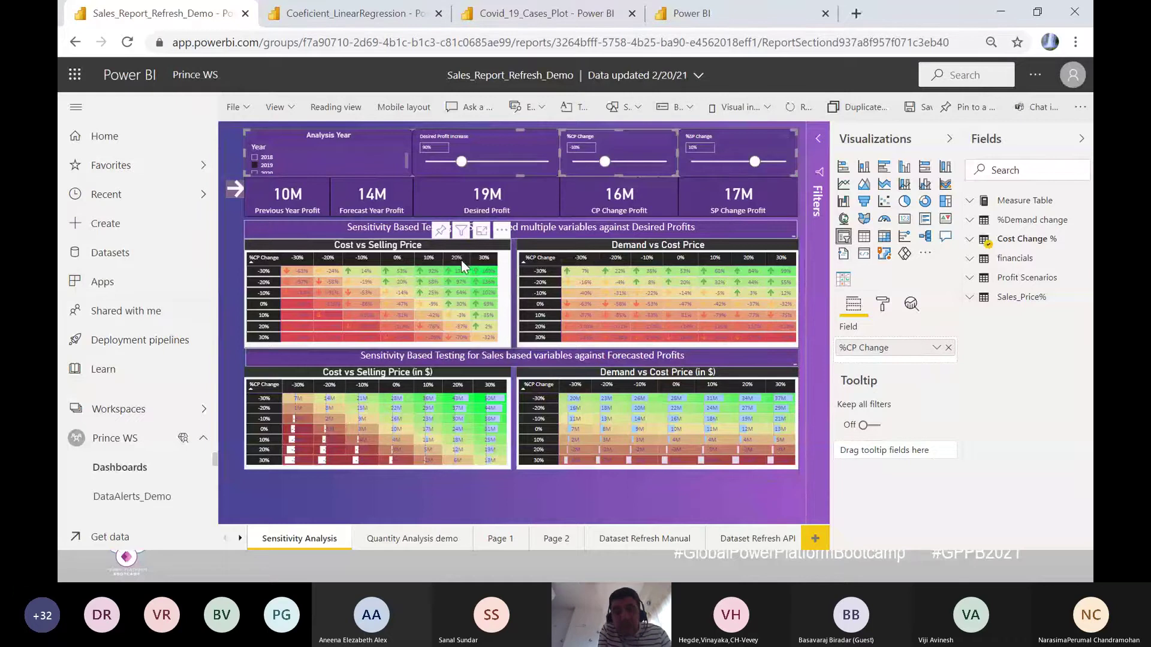
{"action": "mouse_move", "coordinate": [483, 273]}
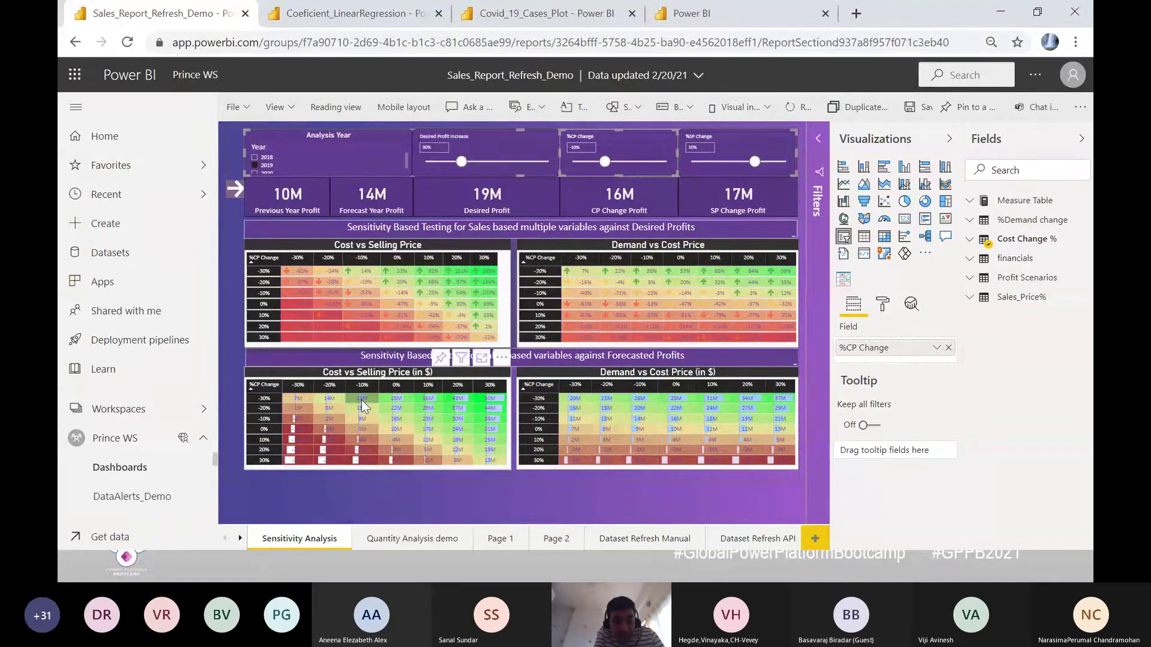
{"action": "mouse_move", "coordinate": [362, 400]}
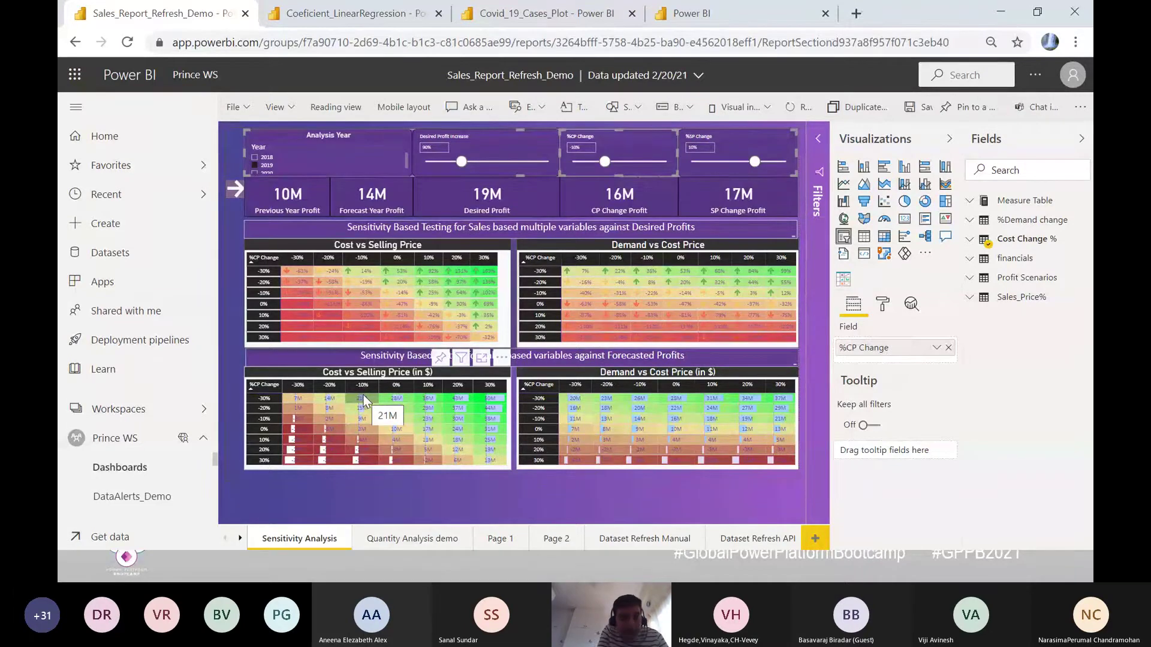
{"action": "mouse_move", "coordinate": [286, 427]}
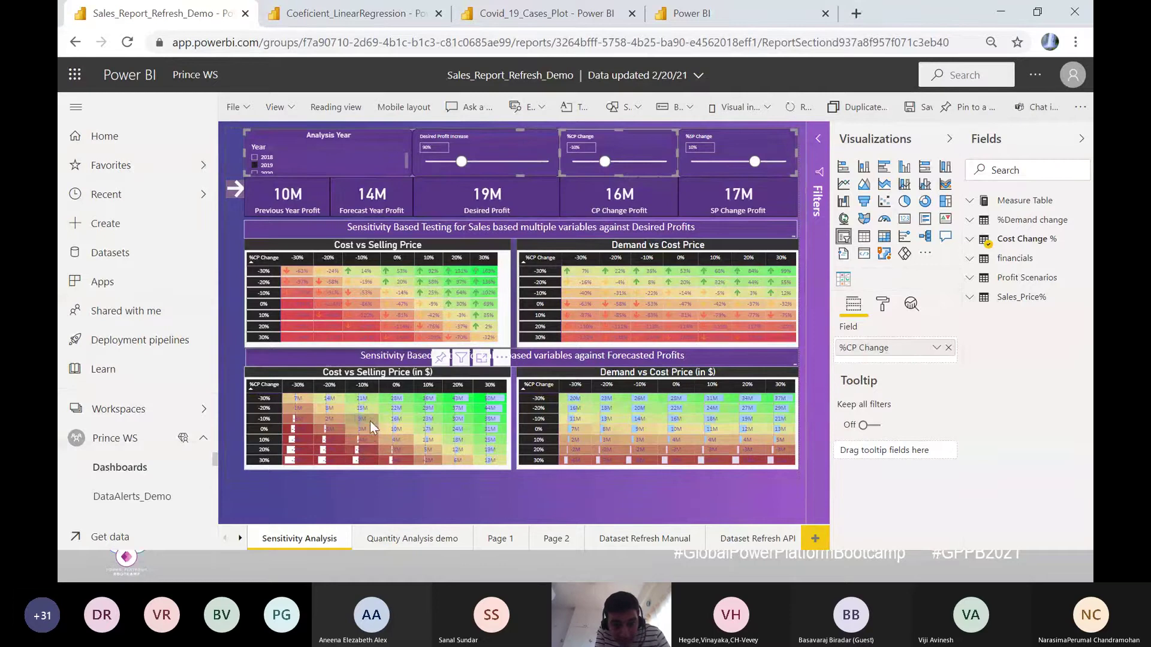
{"action": "mouse_move", "coordinate": [369, 420]}
{"action": "mouse_move", "coordinate": [435, 420]}
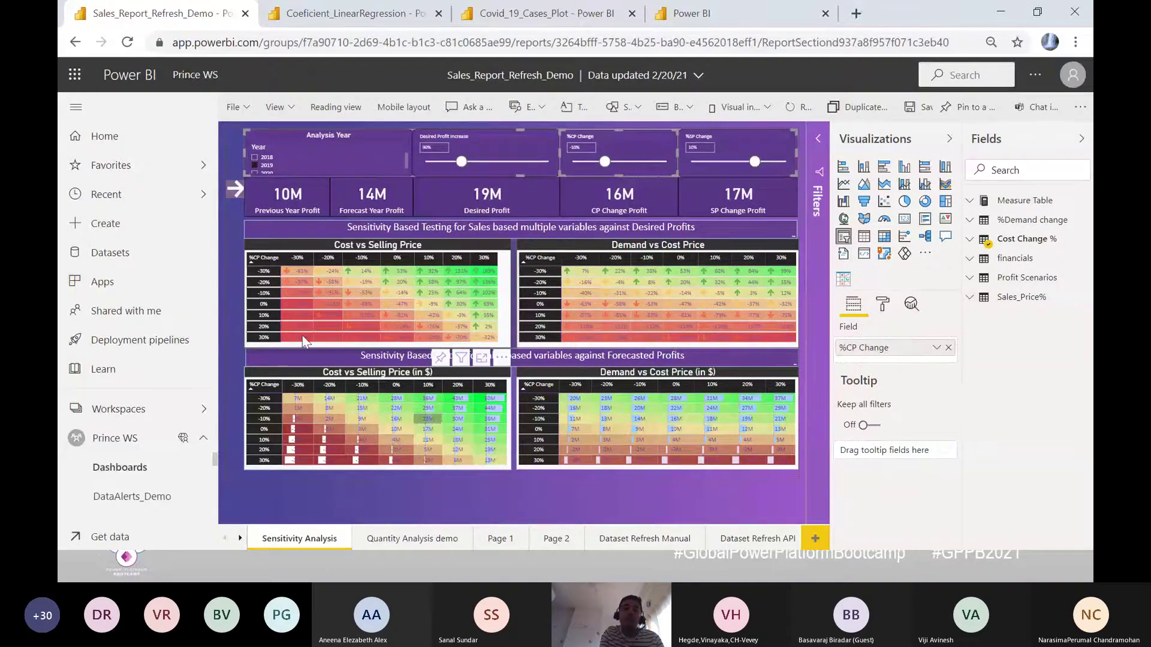
- Expand the %Demand change table and the Measure Table to show their fields, and collapse the Visualizations pane
{"action": "left_click", "coordinate": [983, 220]}
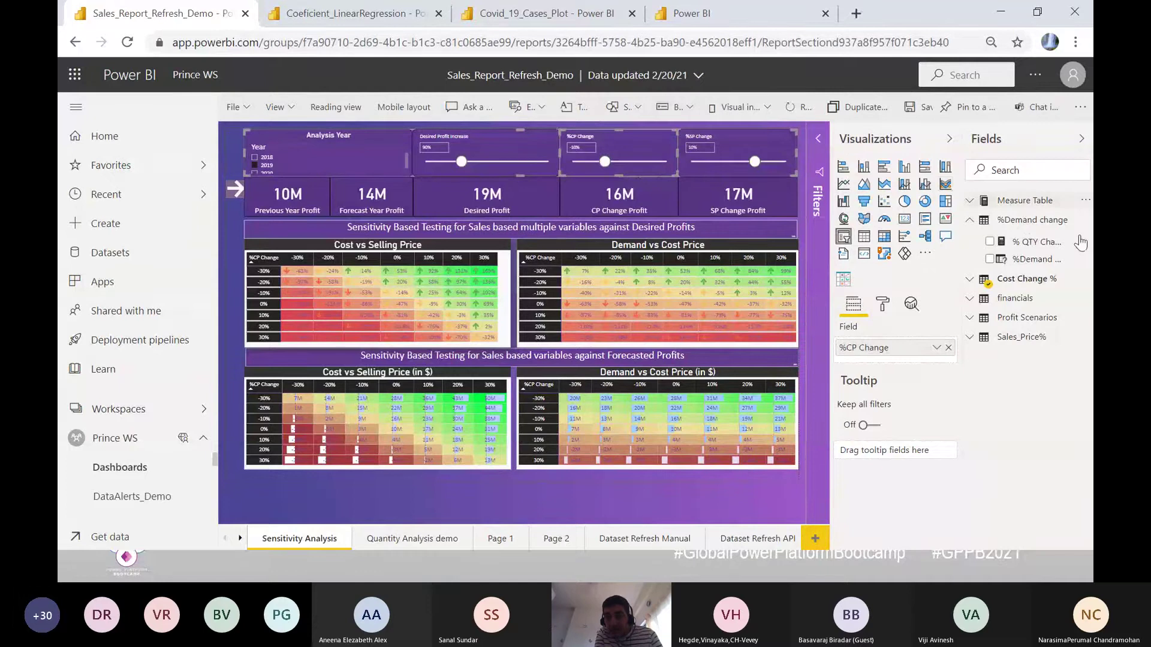
{"action": "left_click", "coordinate": [1016, 263]}
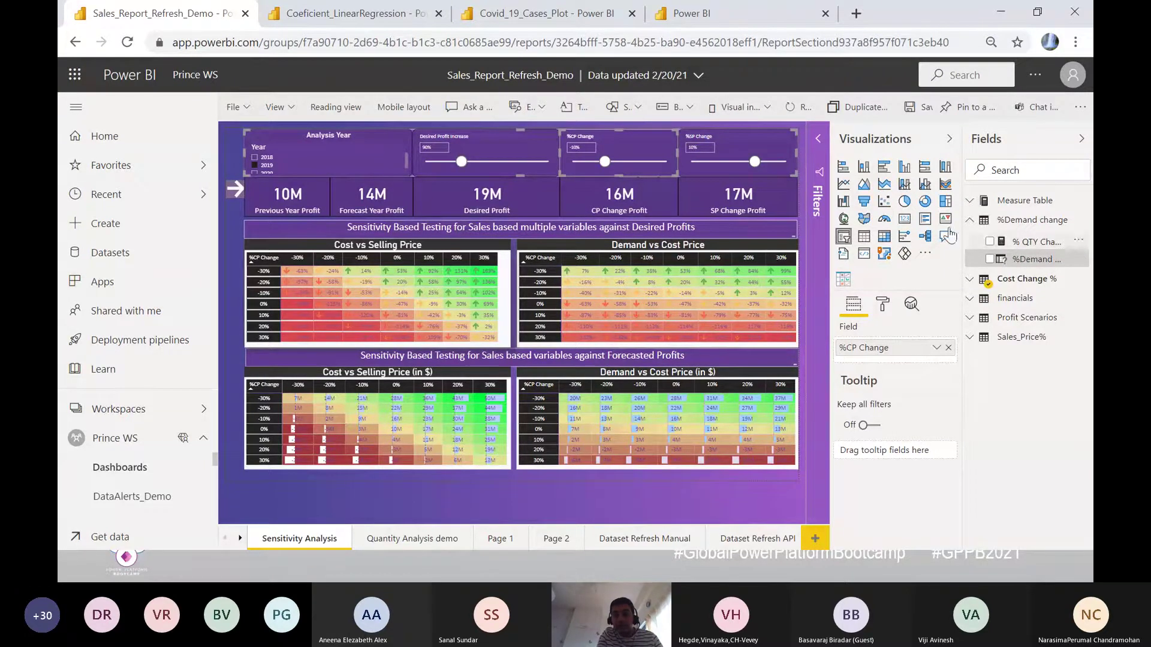
{"action": "left_click", "coordinate": [768, 110]}
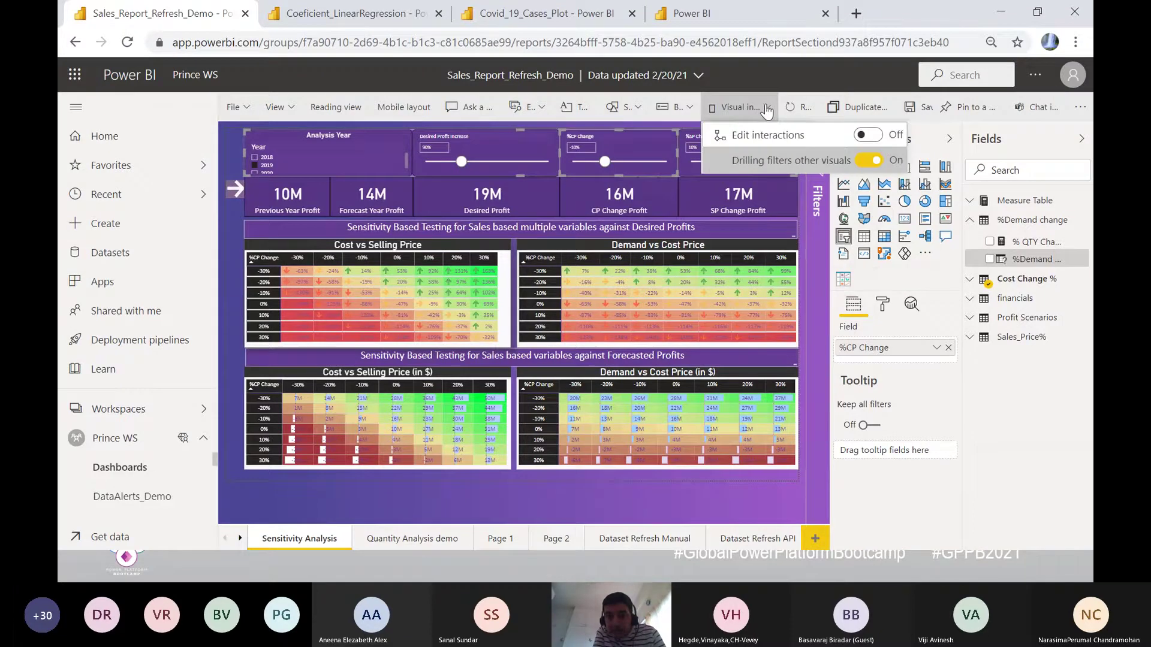
{"action": "left_click", "coordinate": [749, 69]}
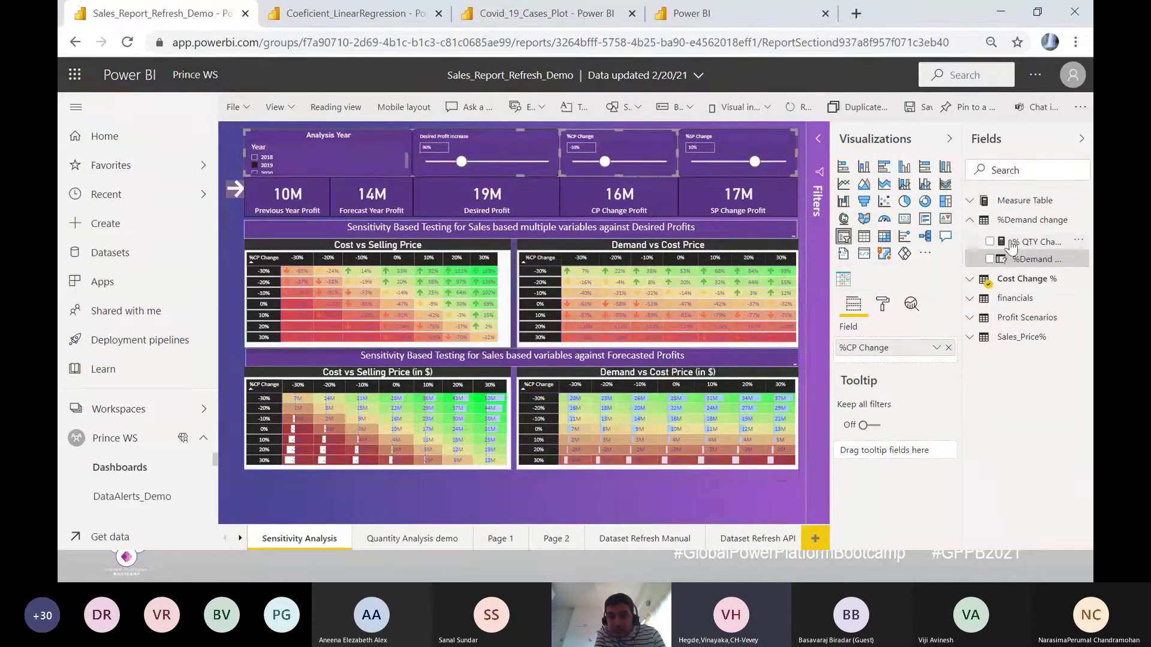
{"action": "left_click", "coordinate": [968, 203]}
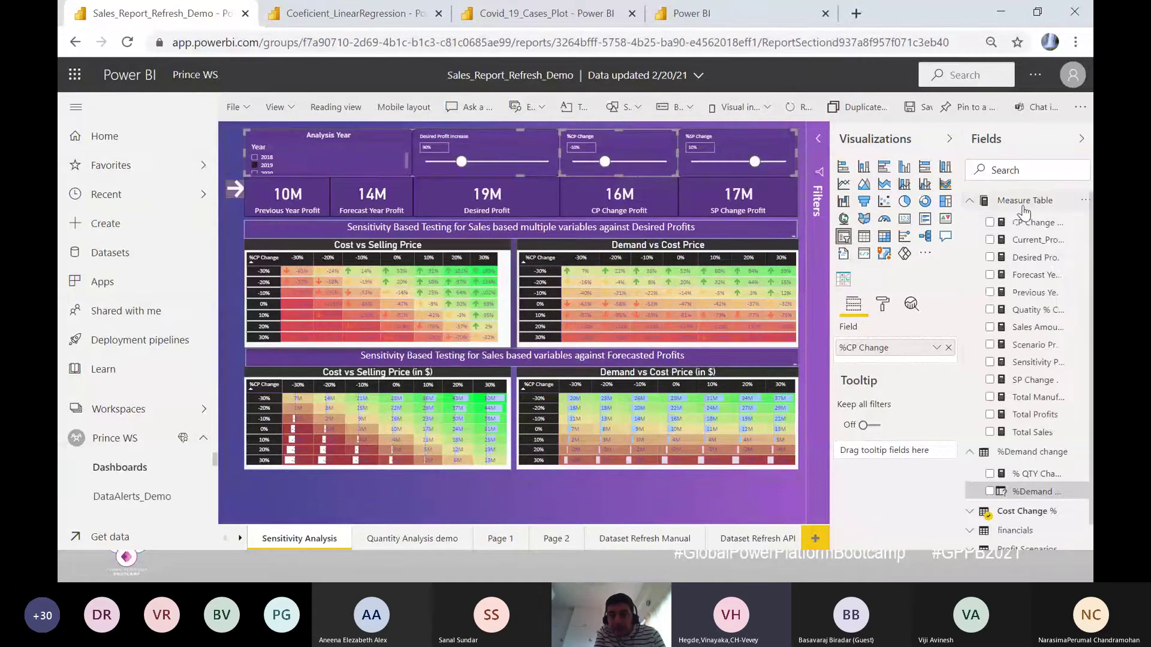
{"action": "left_click", "coordinate": [952, 141]}
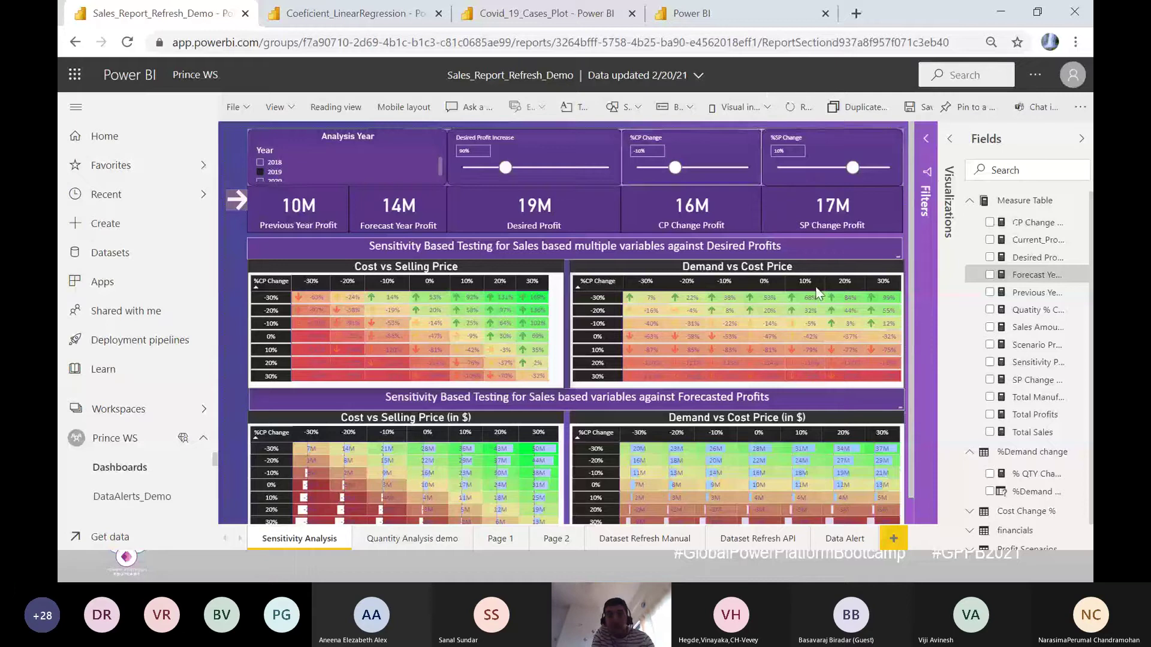
- Switch to Power BI Desktop with the Cohort_Analysis report
{"action": "key", "text": "alt+Tab"}
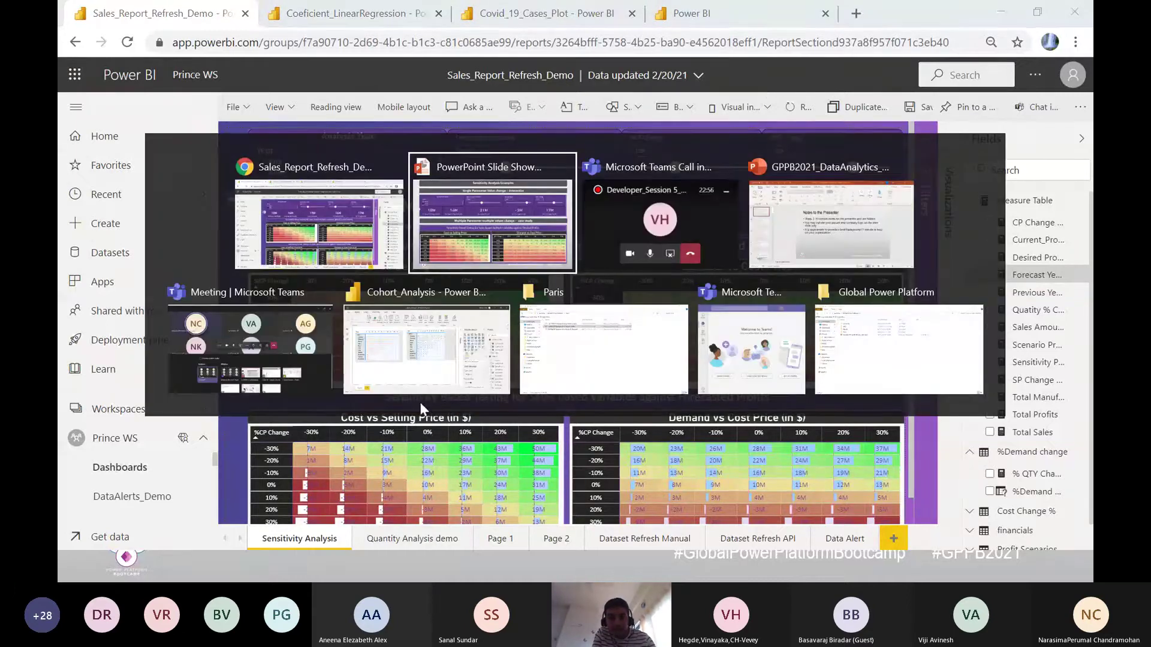
{"action": "key", "text": "alt+Tab"}
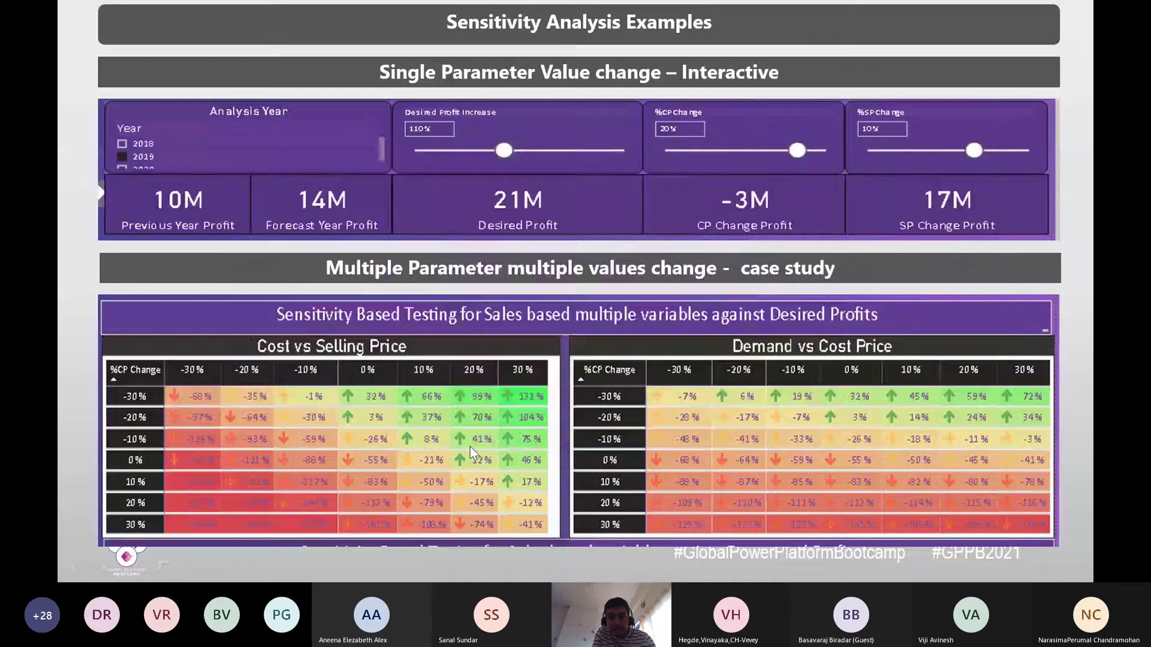
{"action": "key", "text": "alt+Tab"}
{"action": "key", "text": "alt+Tab"}
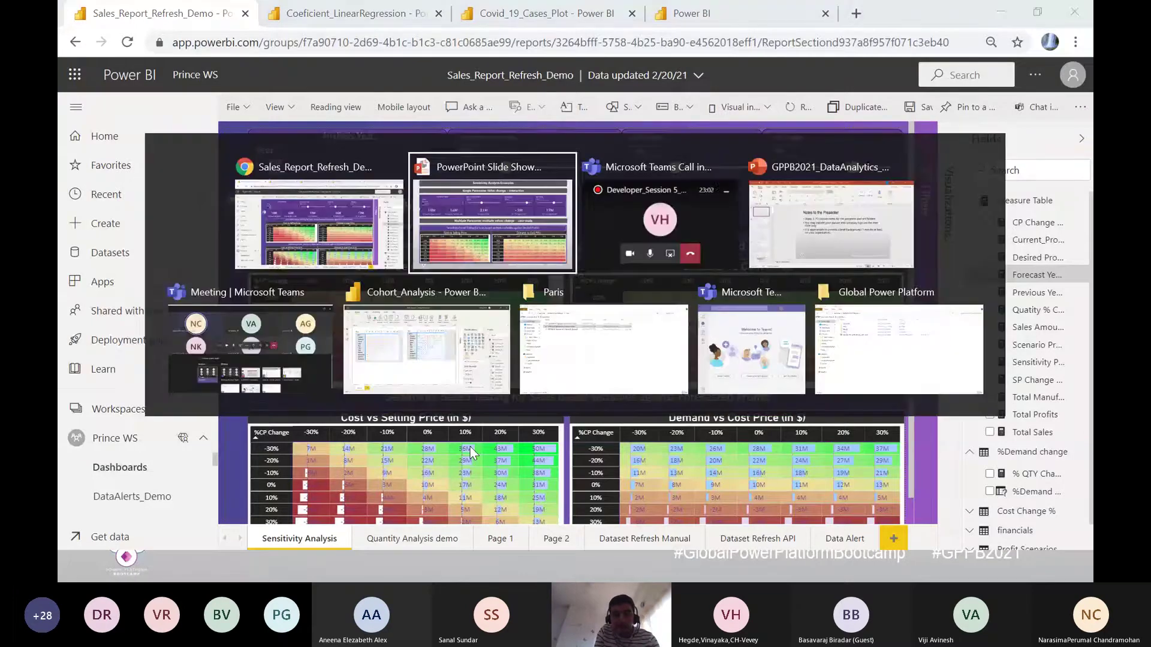
{"action": "key", "text": "alt+Tab"}
{"action": "key", "text": "alt+Tab"}
{"action": "key", "text": "alt+Tab"}
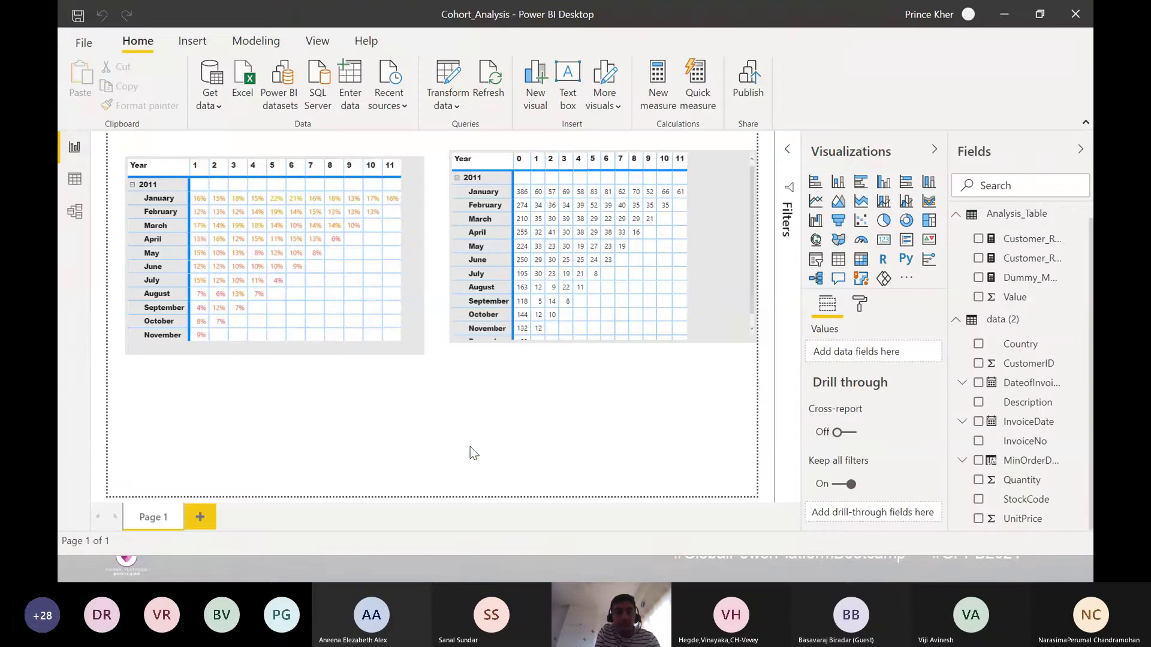
- Open the Sales_Report_Refresh_Demo.pbix report by browsing to the noingdataonly subfolder of the Global AI Tour folder
{"action": "left_click", "coordinate": [84, 42]}
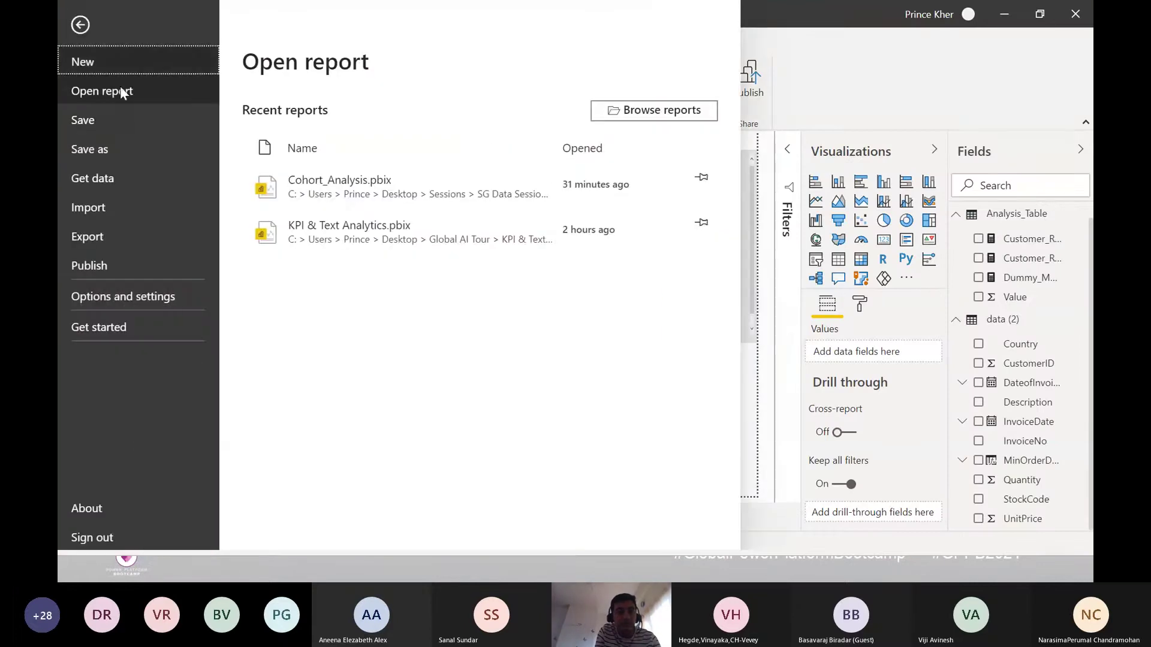
{"action": "left_click", "coordinate": [109, 93]}
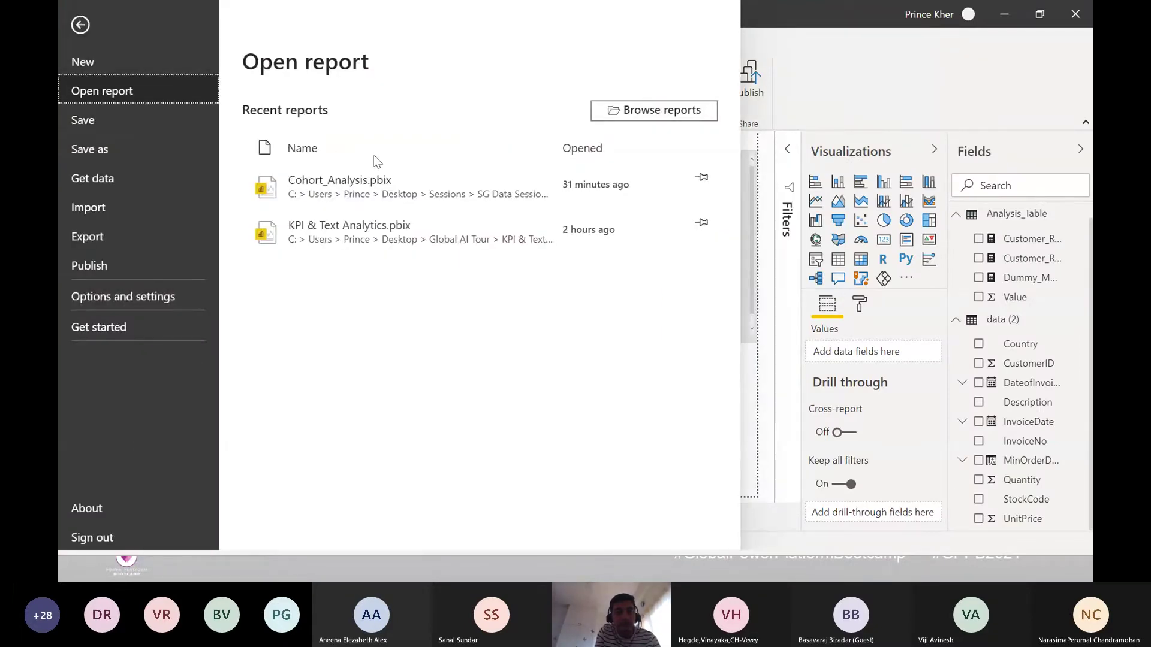
{"action": "left_click", "coordinate": [656, 113]}
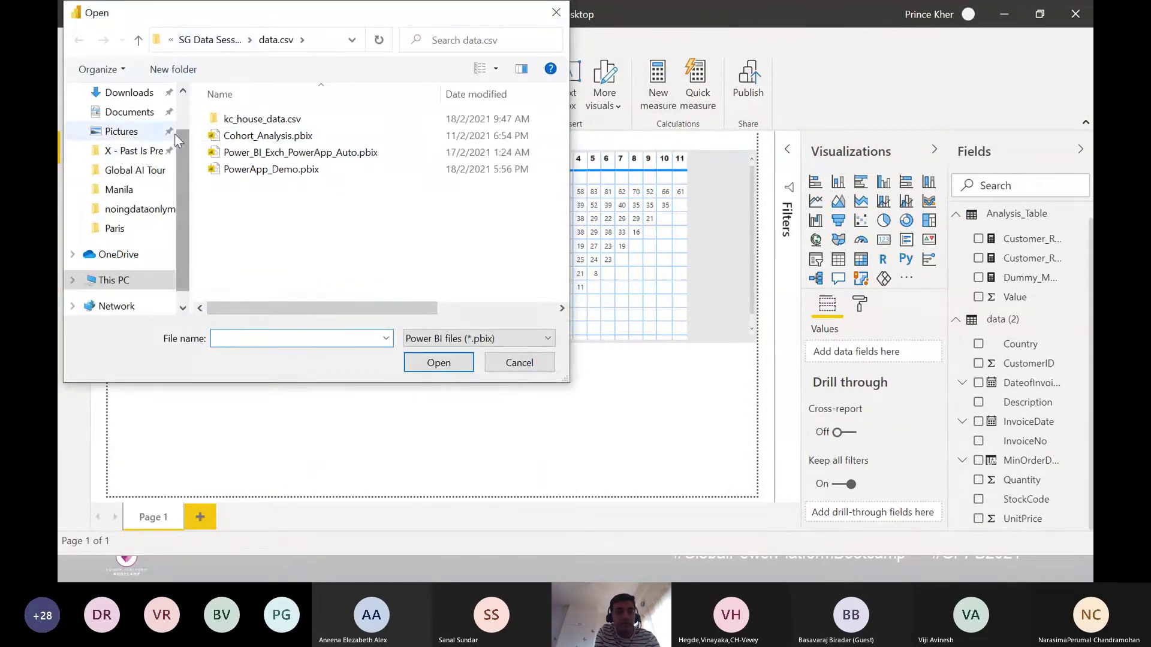
{"action": "left_click", "coordinate": [134, 170]}
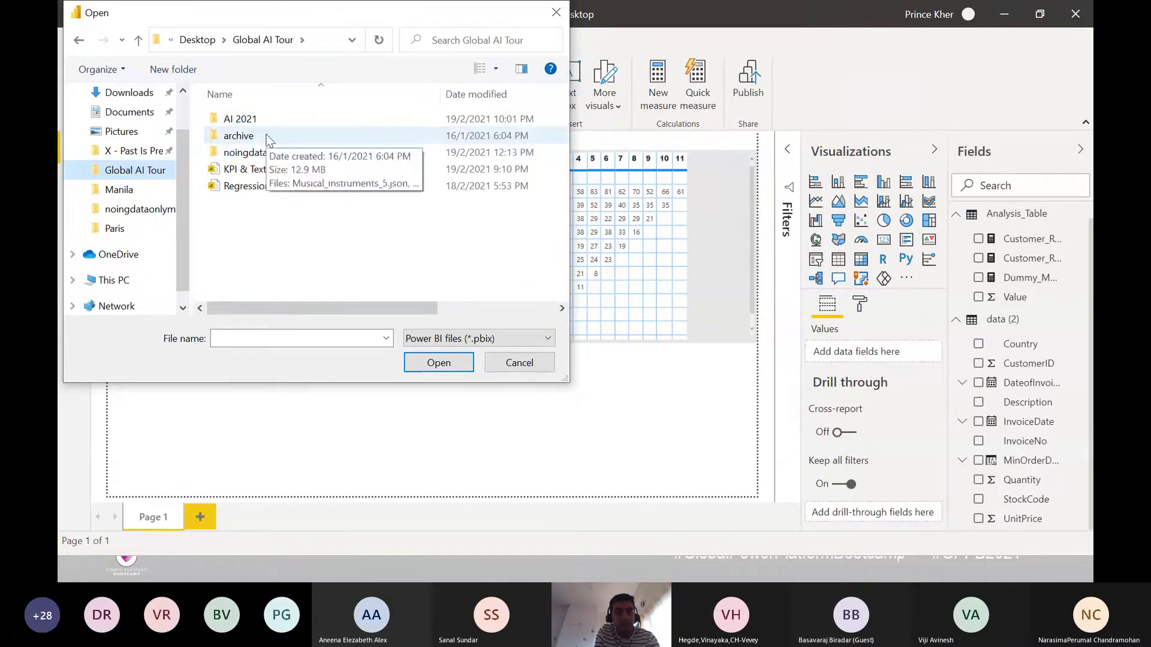
{"action": "double_click", "coordinate": [265, 153]}
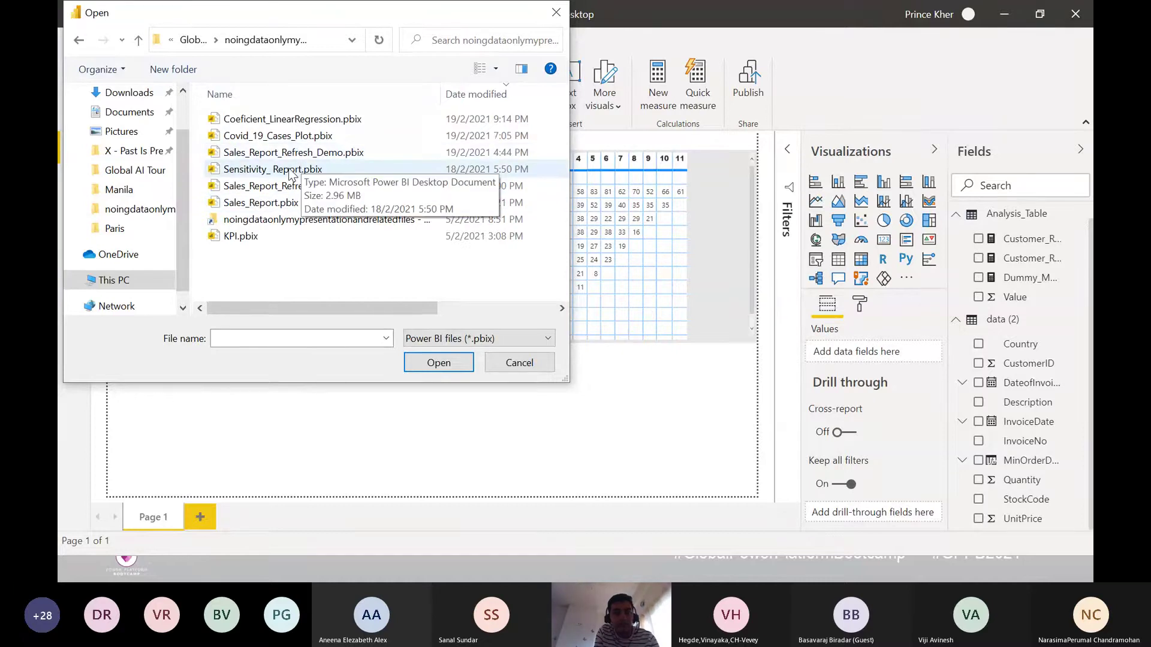
{"action": "left_click", "coordinate": [344, 153]}
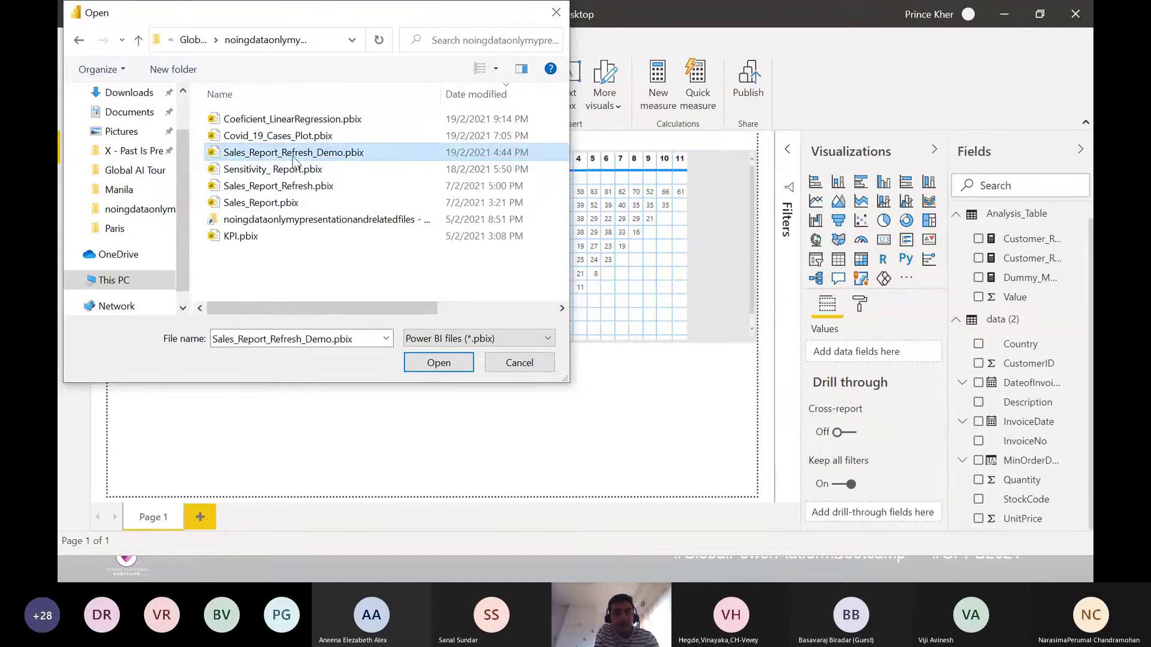
{"action": "left_click", "coordinate": [439, 362]}
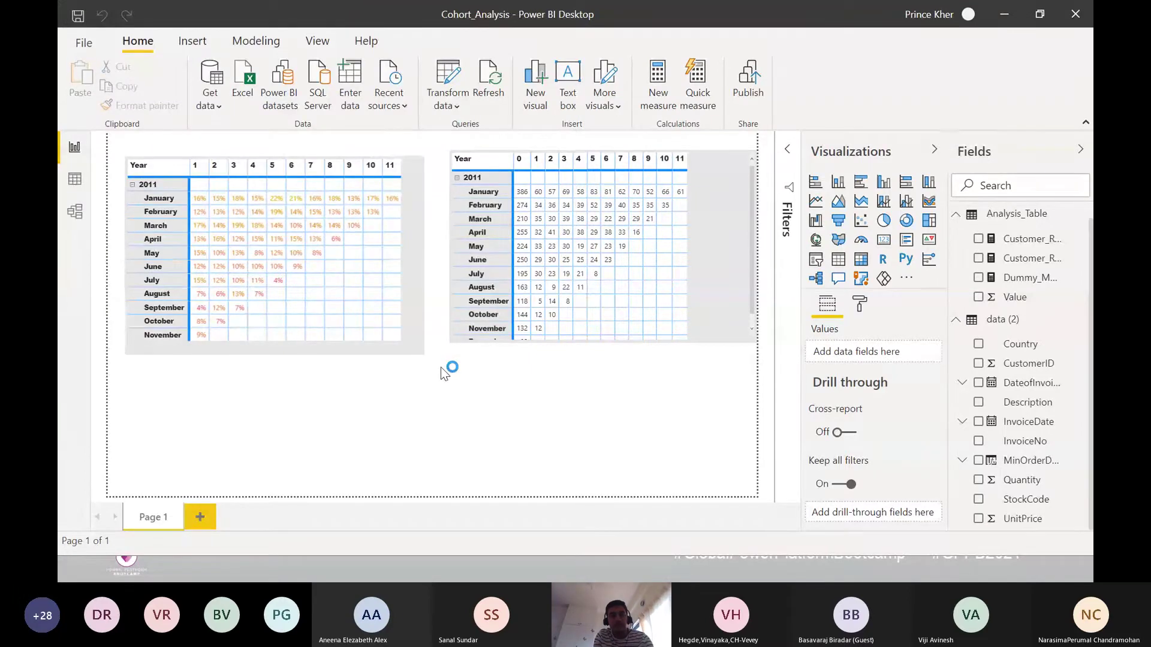
- Switch to the report in Chrome and delete the lower-left of the four small visuals on the Quantity Analysis demo page
{"action": "key", "text": "alt+Tab"}
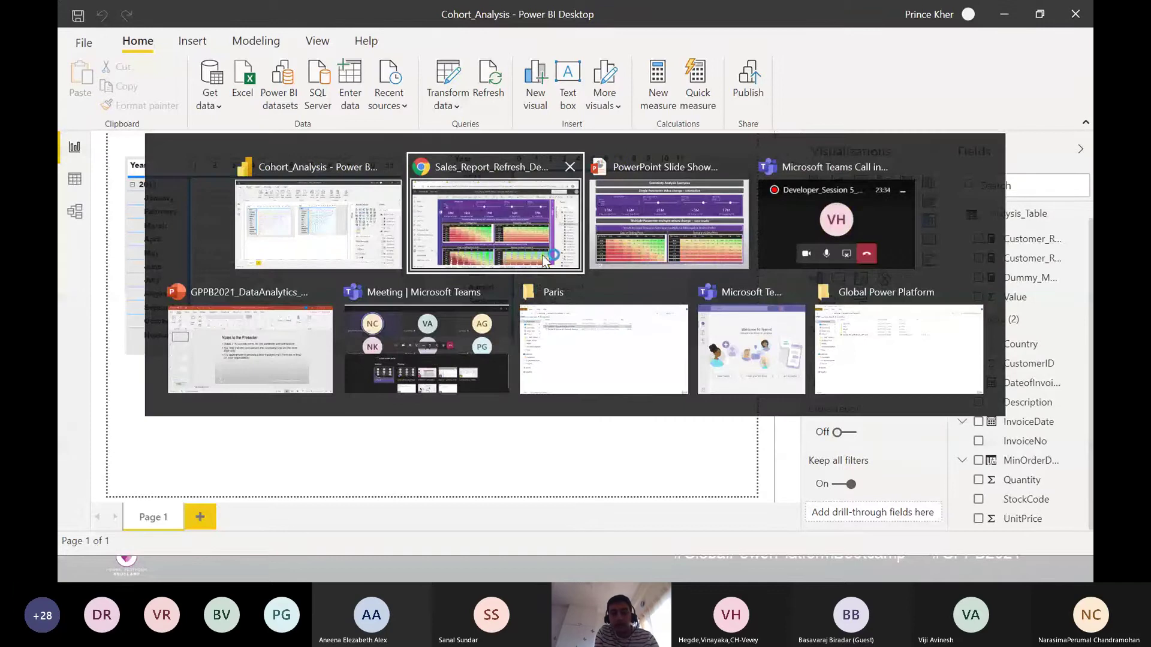
{"action": "key", "text": "alt+Tab"}
{"action": "key", "text": "alt+Tab"}
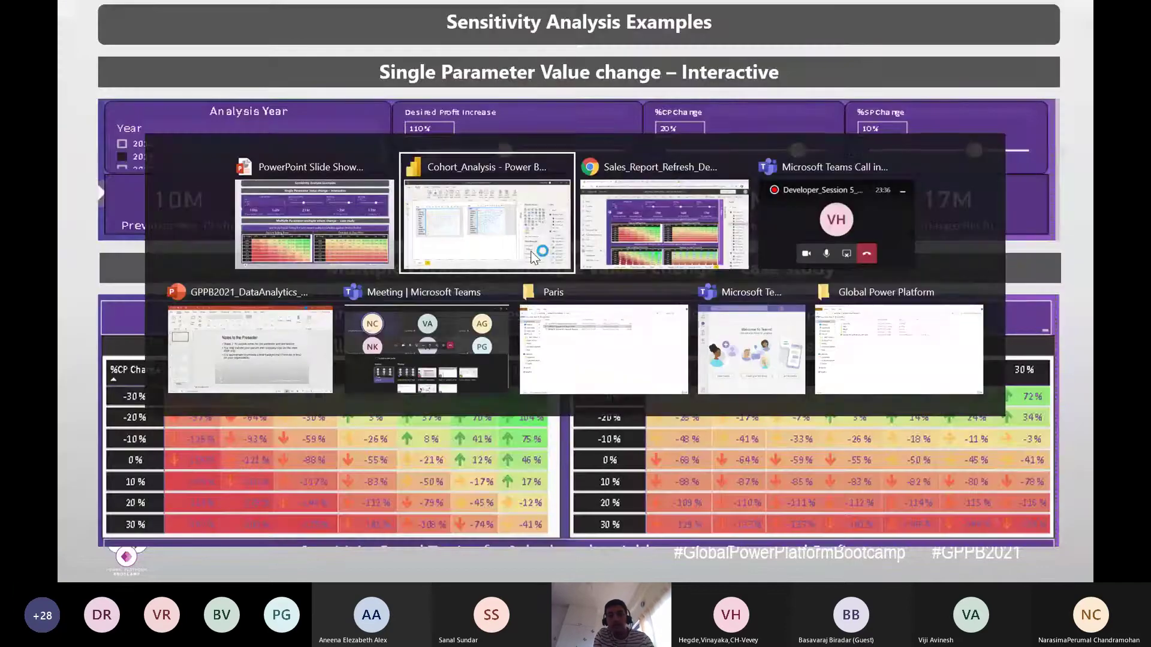
{"action": "key", "text": "alt+Tab"}
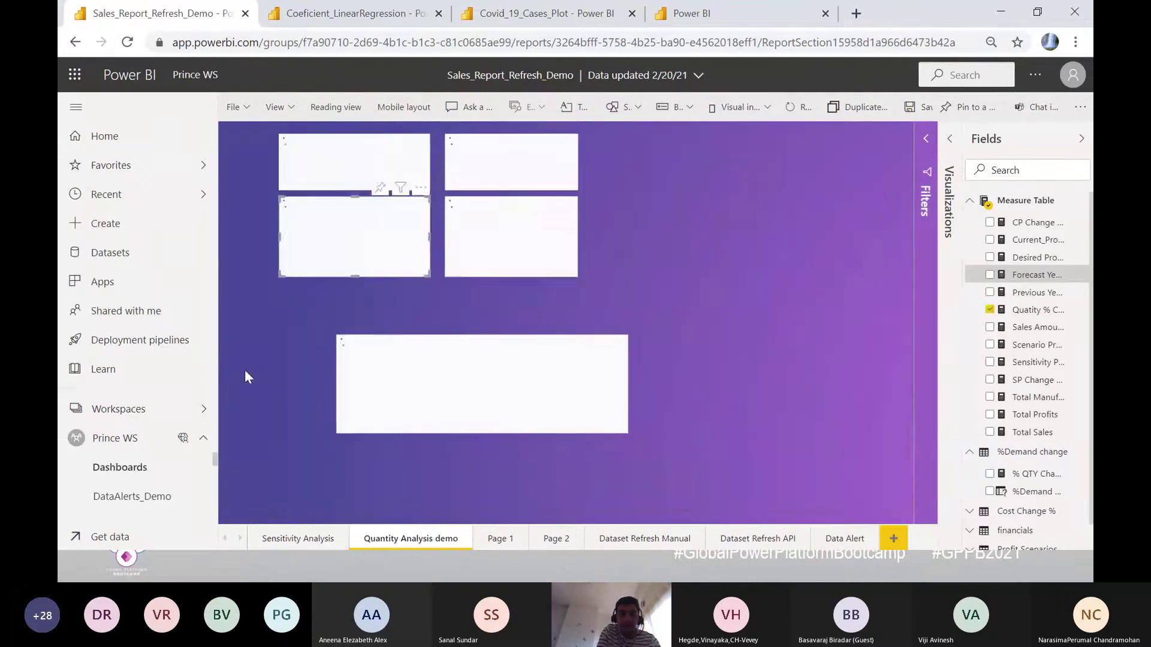
{"action": "key", "text": "Delete"}
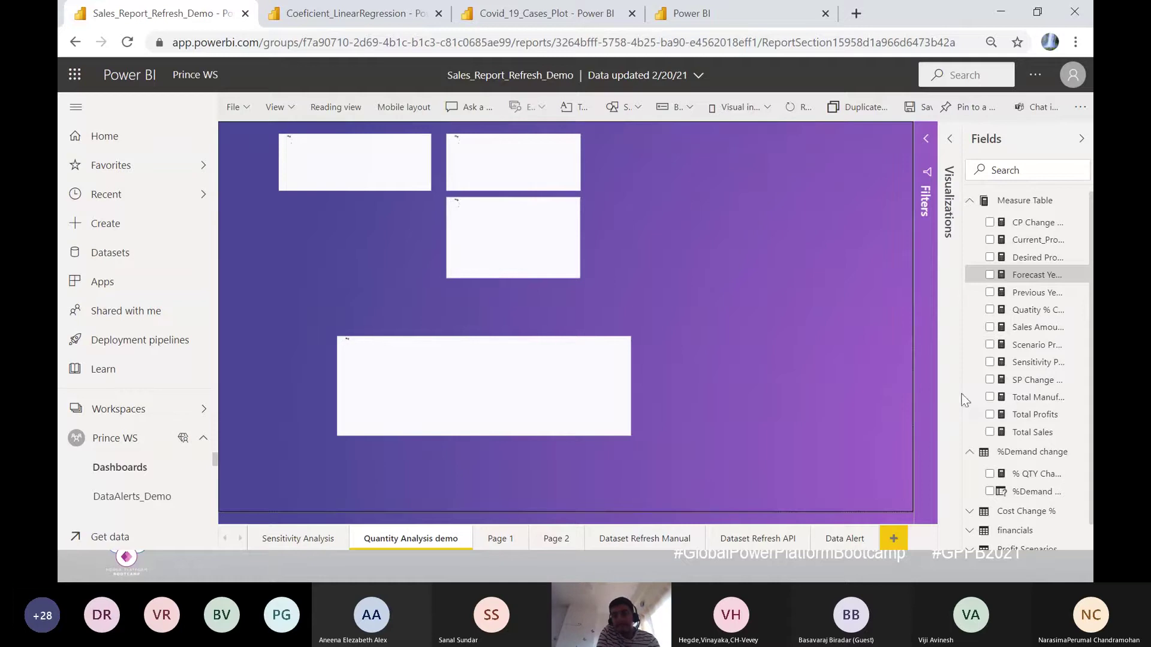
{"action": "left_click", "coordinate": [1032, 454]}
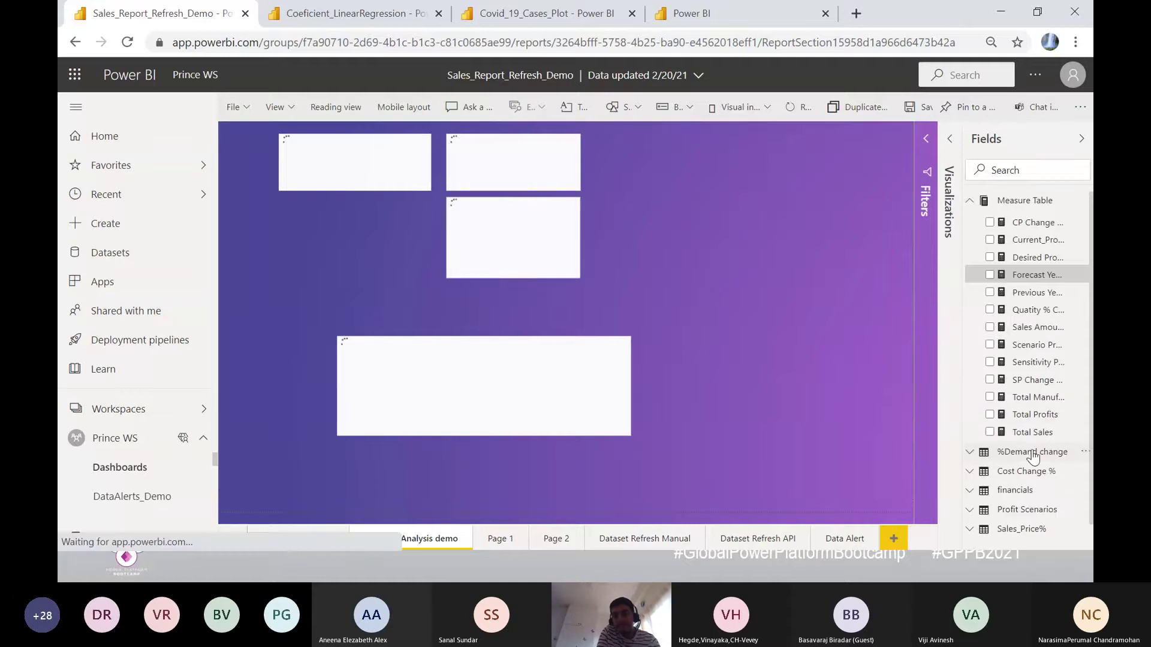
{"action": "left_click", "coordinate": [1032, 454]}
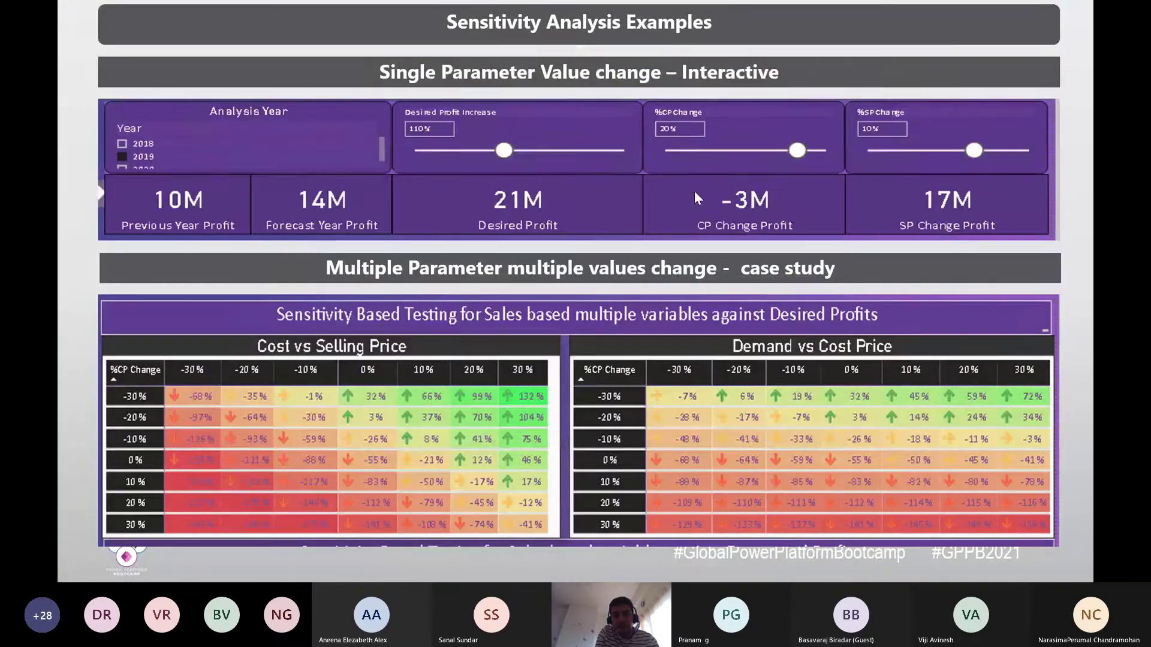
- Switch from the slide show to the Power BI Desktop window that is starting up
{"action": "key", "text": "alt+Tab"}
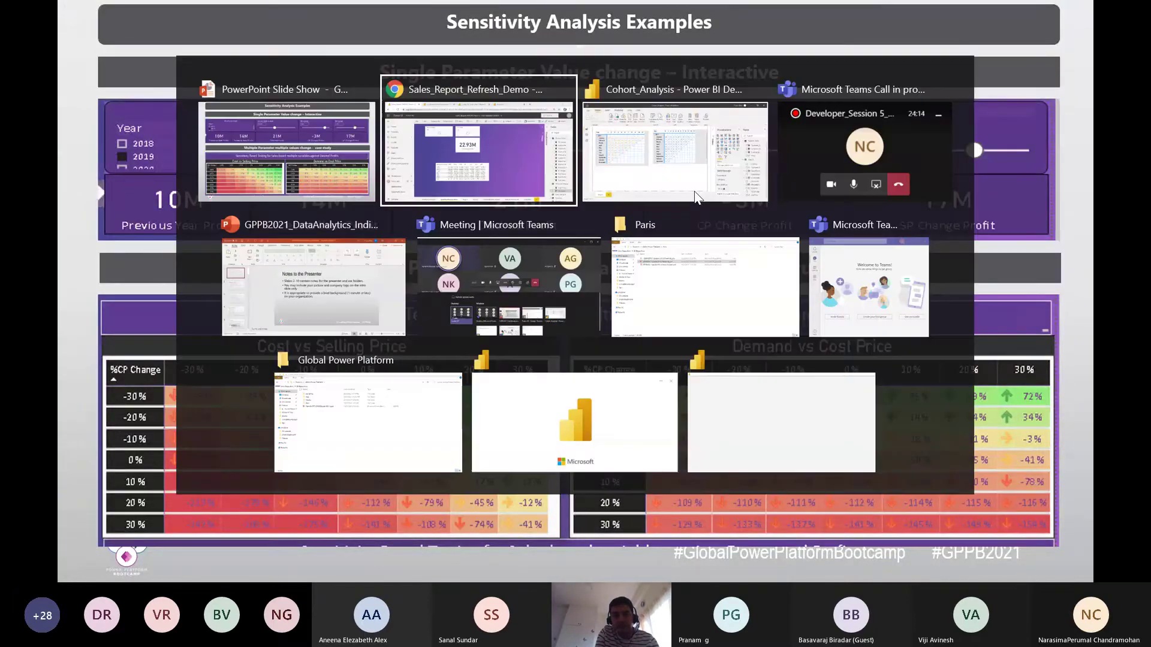
{"action": "key", "text": "alt+Tab"}
{"action": "key", "text": "alt+Tab"}
{"action": "key", "text": "alt+Tab"}
{"action": "key", "text": "alt+Tab"}
{"action": "key", "text": "alt+Tab"}
{"action": "key", "text": "alt+Tab"}
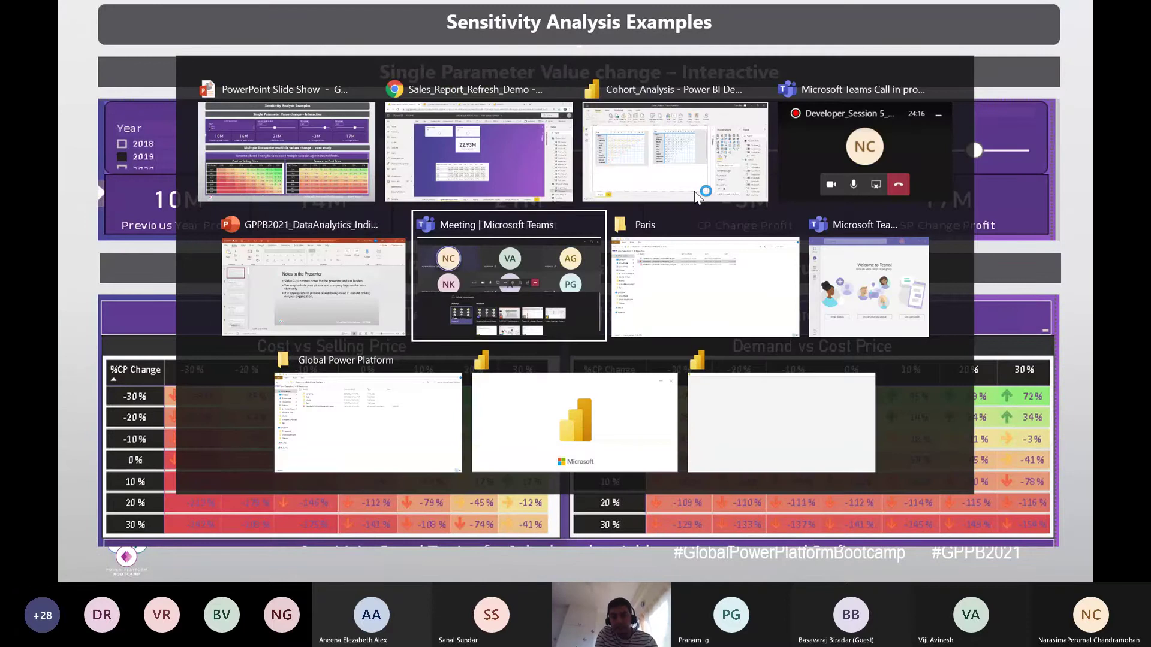
{"action": "key", "text": "alt+Tab"}
{"action": "key", "text": "alt+Tab"}
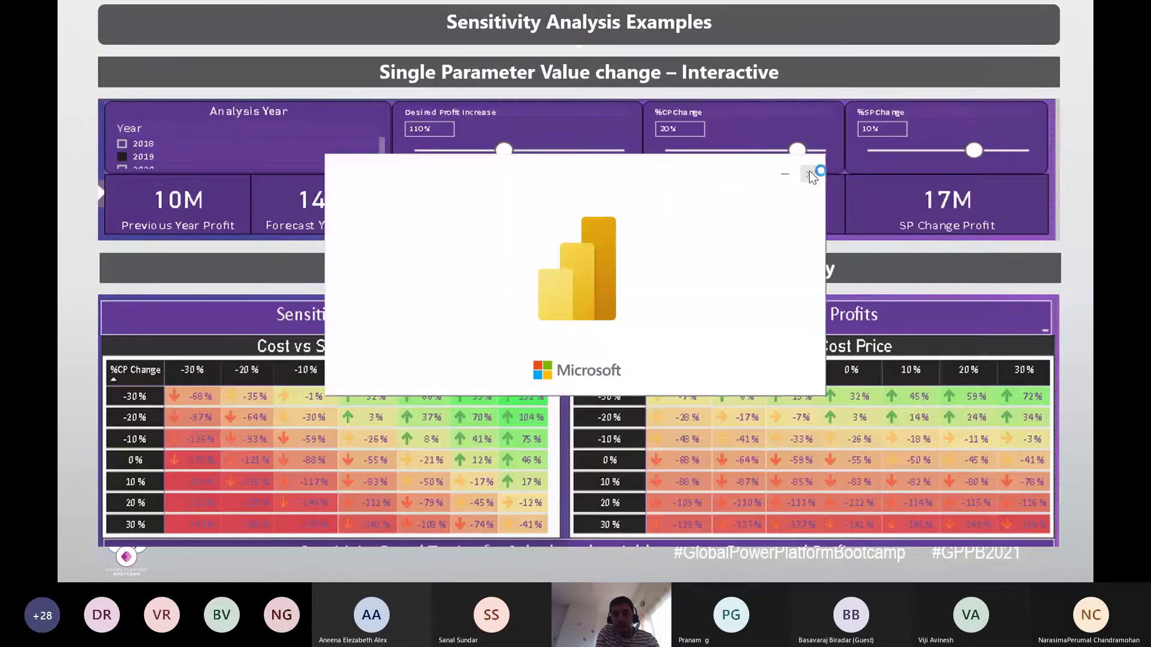
- Return to the slide show and advance past the quantity demo and software code slides to the Linear Regression in Power BI slide
{"action": "key", "text": "alt+Tab"}
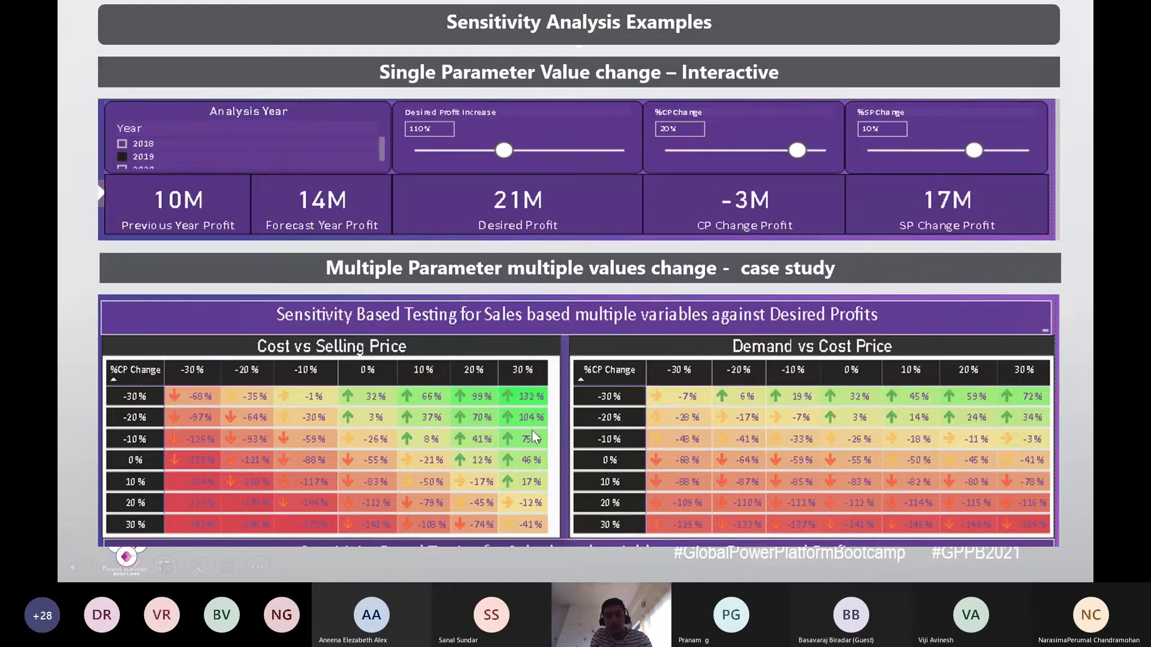
{"action": "key", "text": "Right"}
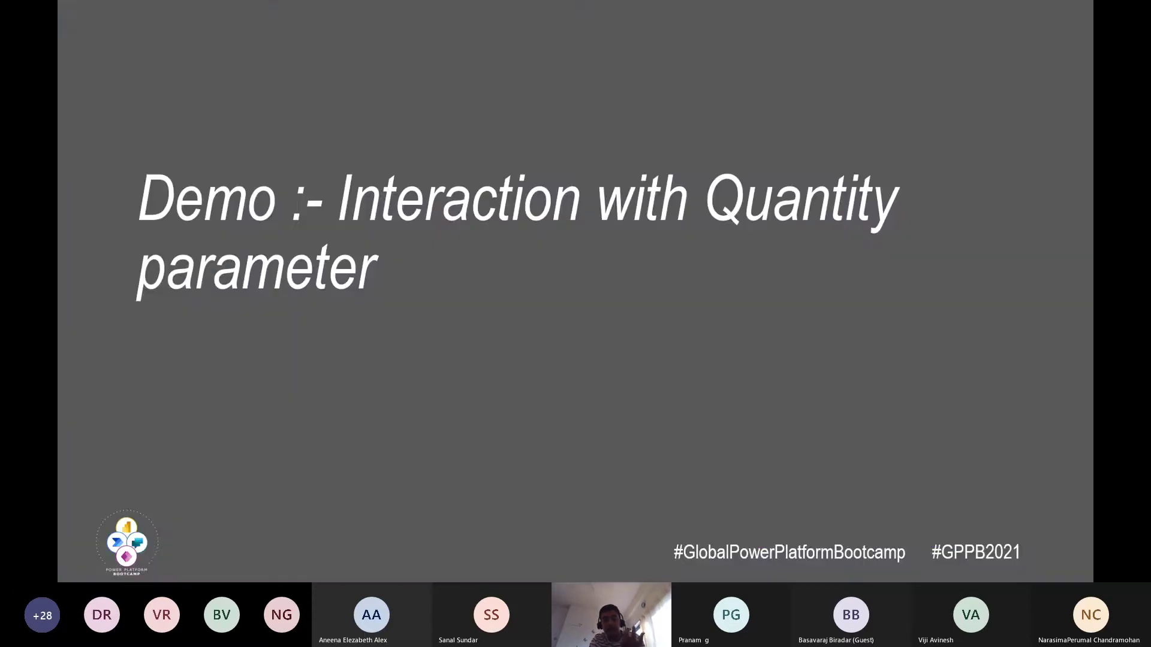
{"action": "key", "text": "Right"}
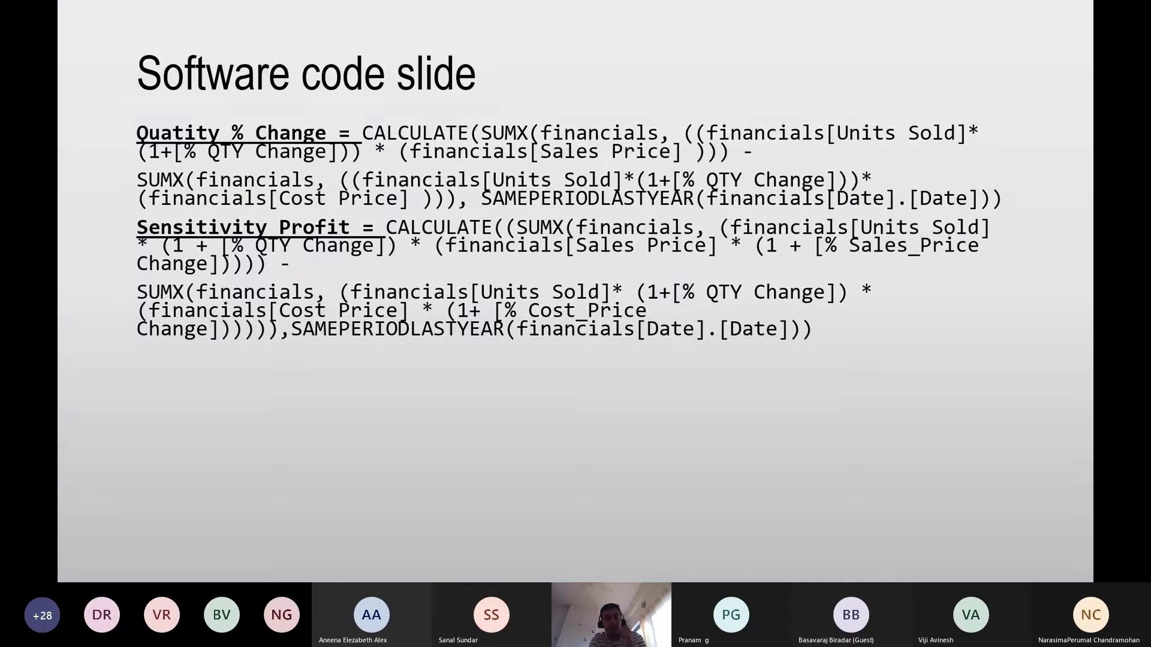
{"action": "key", "text": "Left"}
{"action": "key", "text": "Right"}
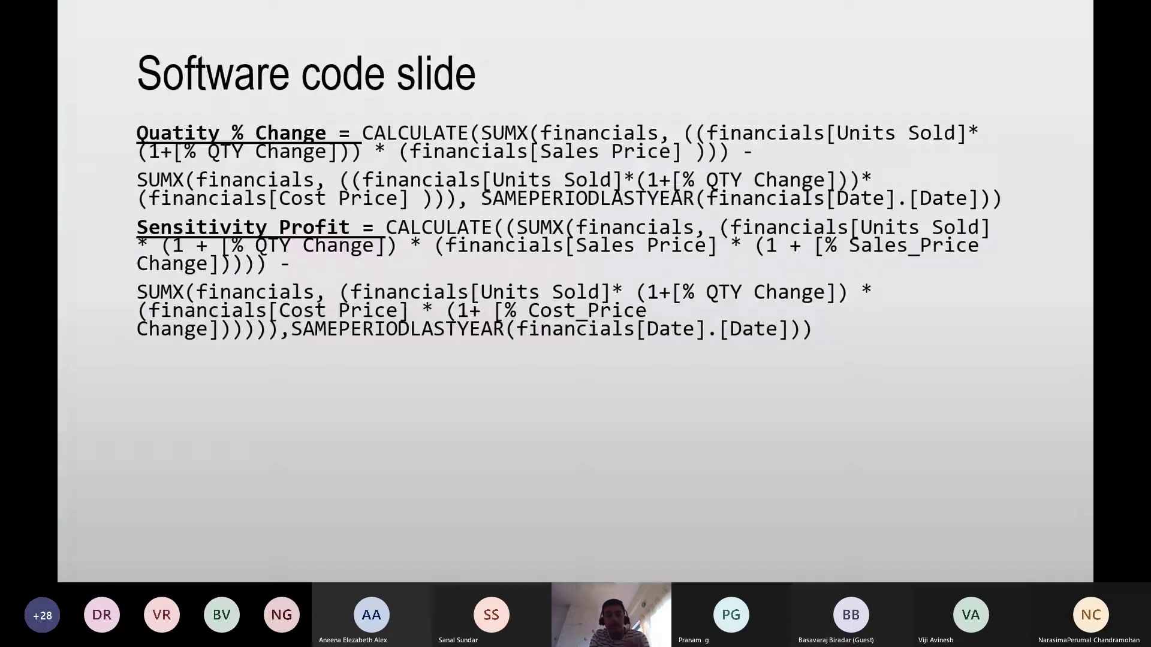
{"action": "key", "text": "Right"}
{"action": "key", "text": "Left"}
{"action": "key", "text": "Left"}
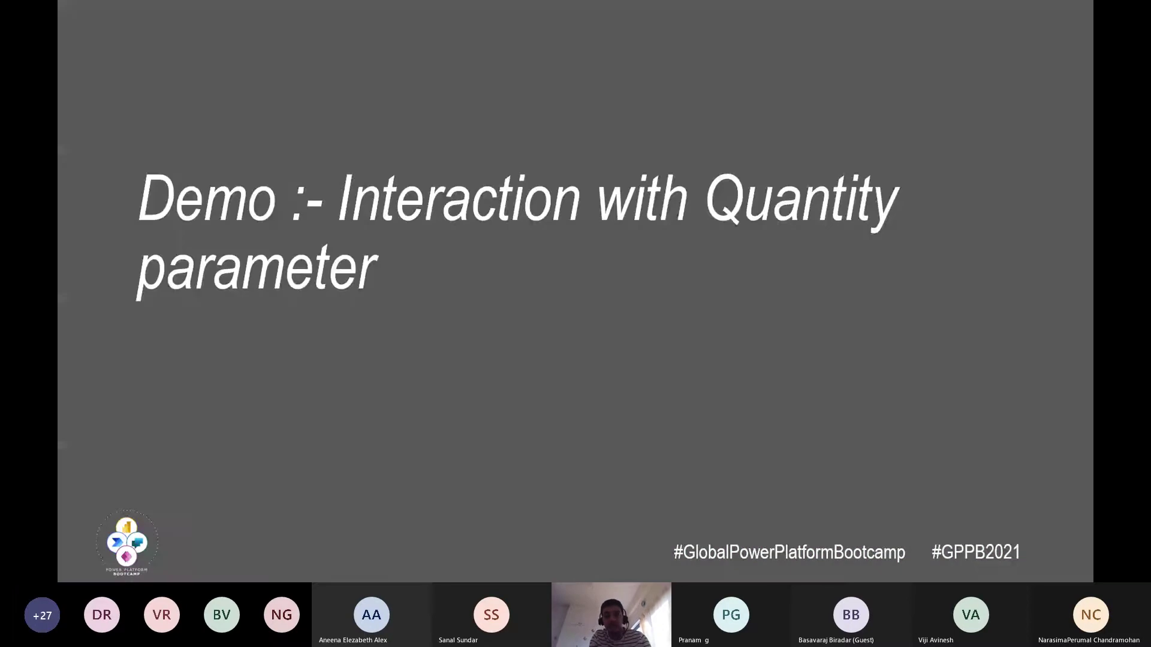
{"action": "key", "text": "Right"}
{"action": "key", "text": "Right"}
- Switch to the Sales_Report_Refresh_Demo report in Chrome and view the file options available for it
{"action": "key", "text": "alt+Tab"}
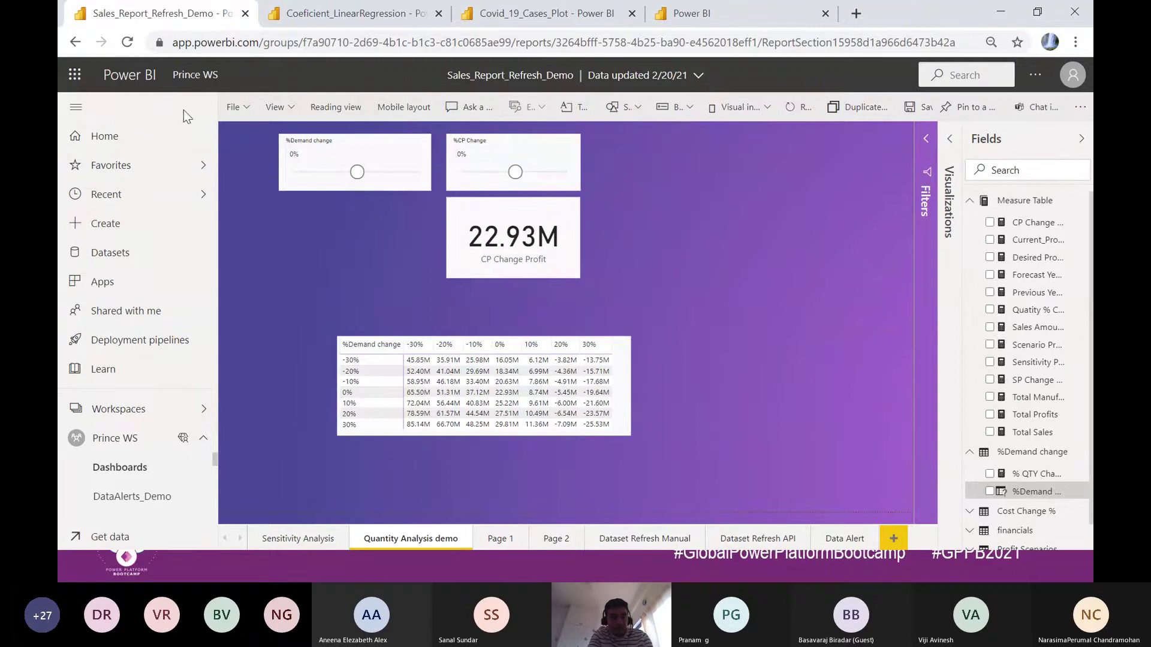
{"action": "left_click", "coordinate": [75, 107]}
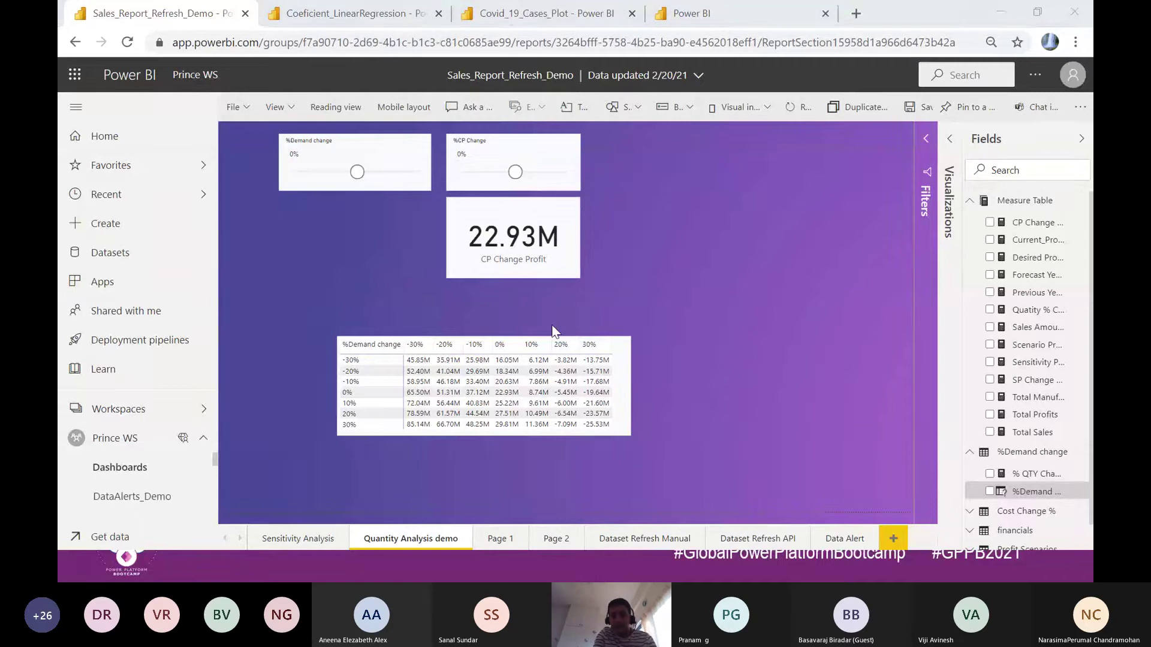
{"action": "key", "text": "alt+Tab"}
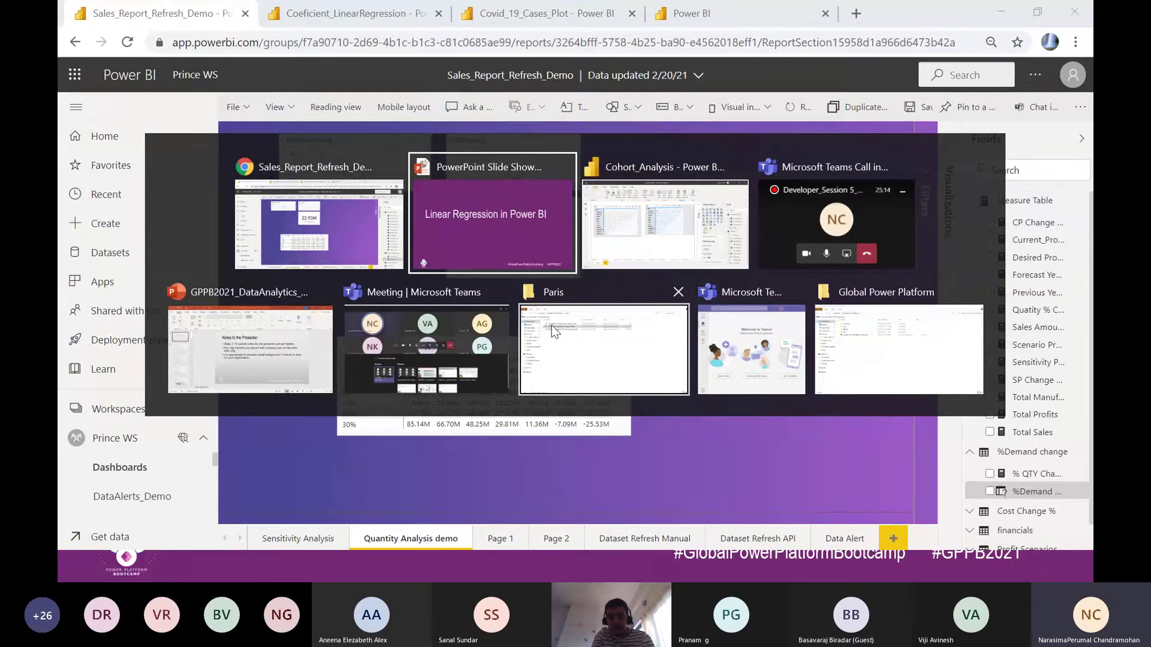
{"action": "key", "text": "alt+Tab"}
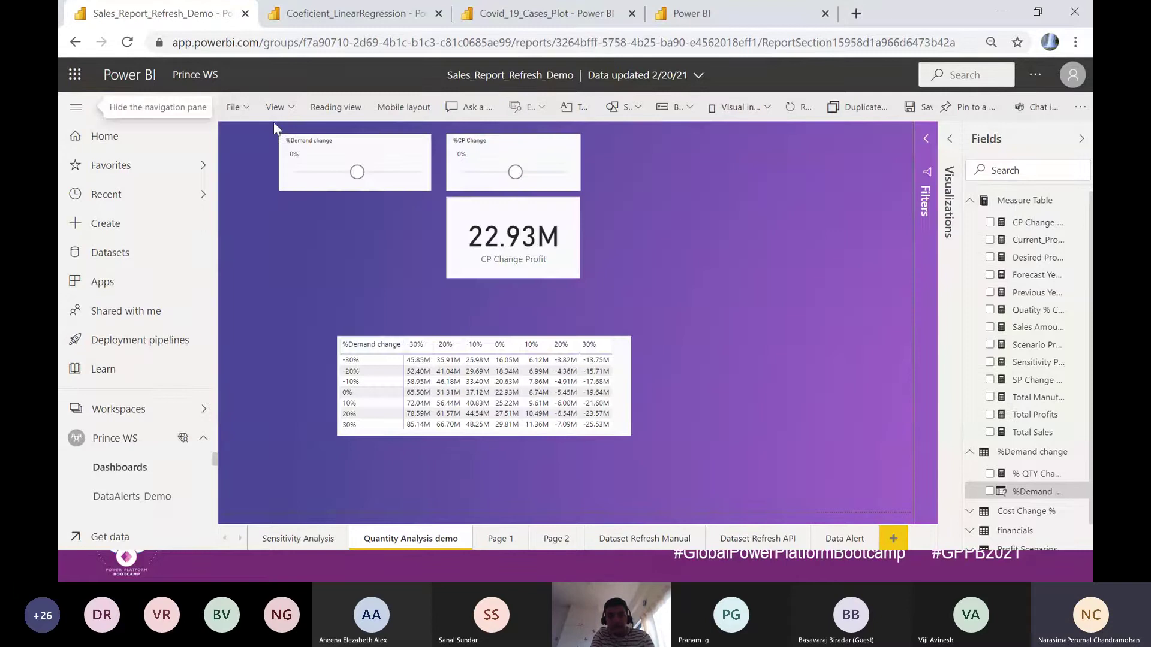
{"action": "left_click", "coordinate": [253, 112]}
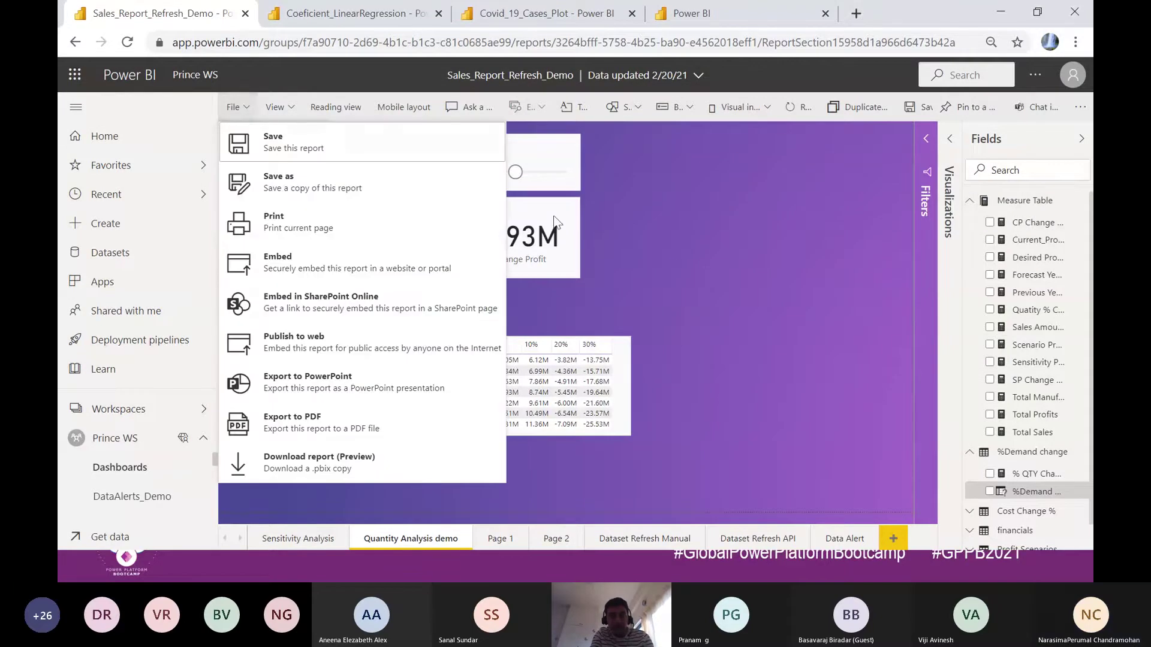
{"action": "left_click", "coordinate": [671, 242]}
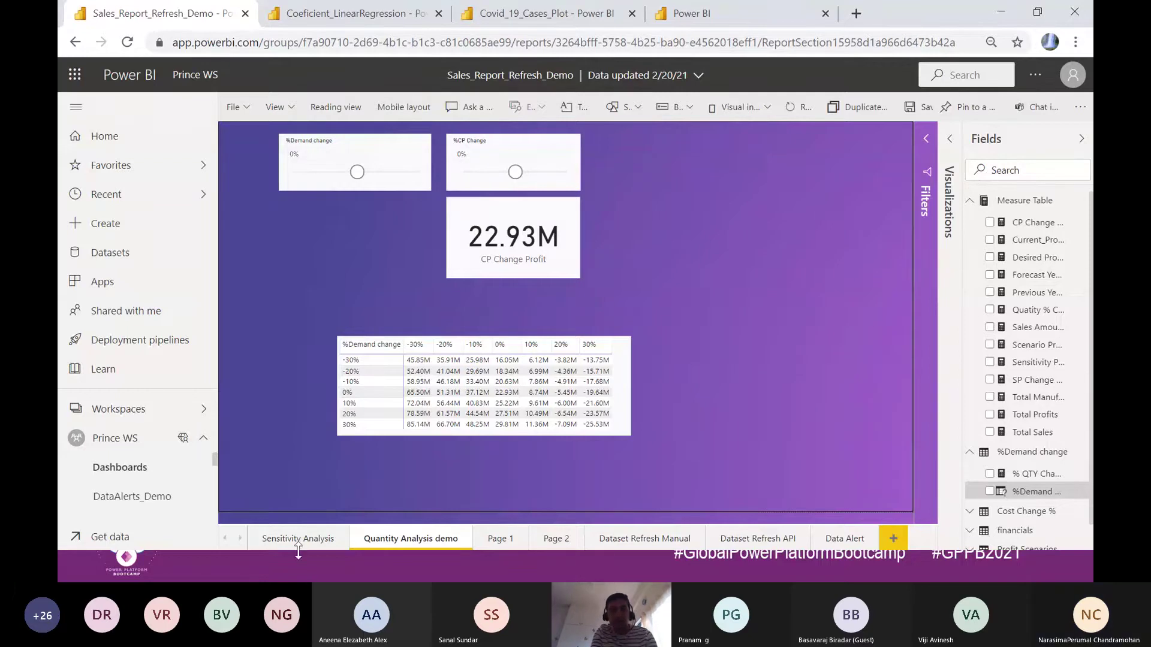
- Look through the open windows for a Power BI Desktop copy of the sales report
{"action": "key", "text": "alt+Tab"}
{"action": "key", "text": "Tab"}
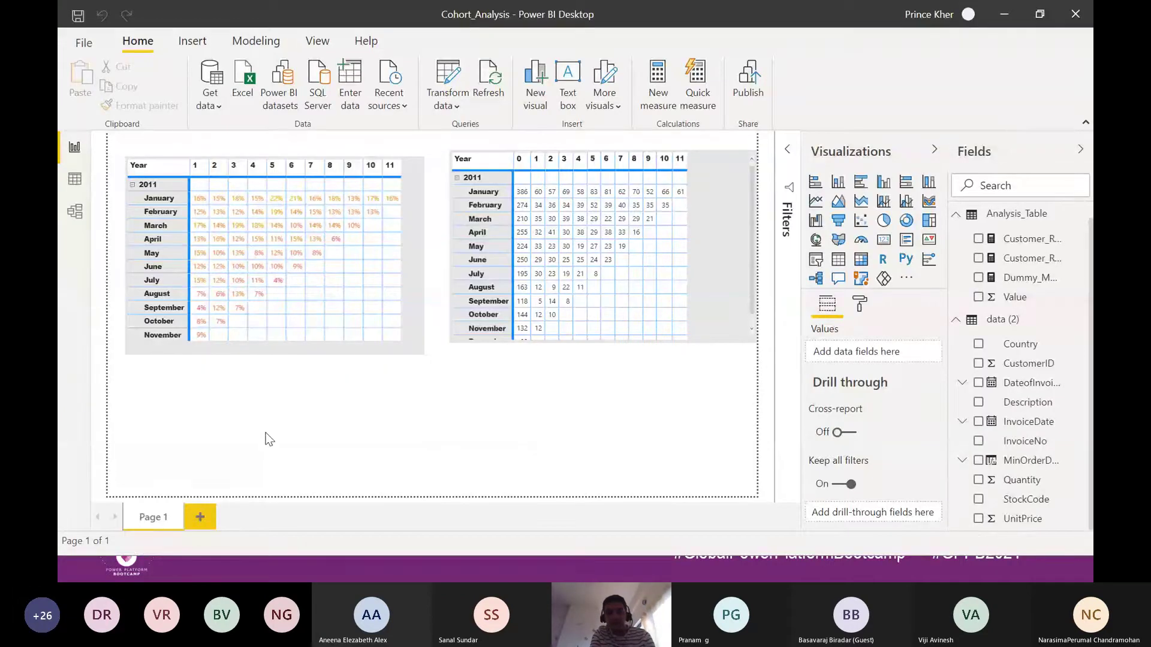
{"action": "key", "text": "alt+Tab"}
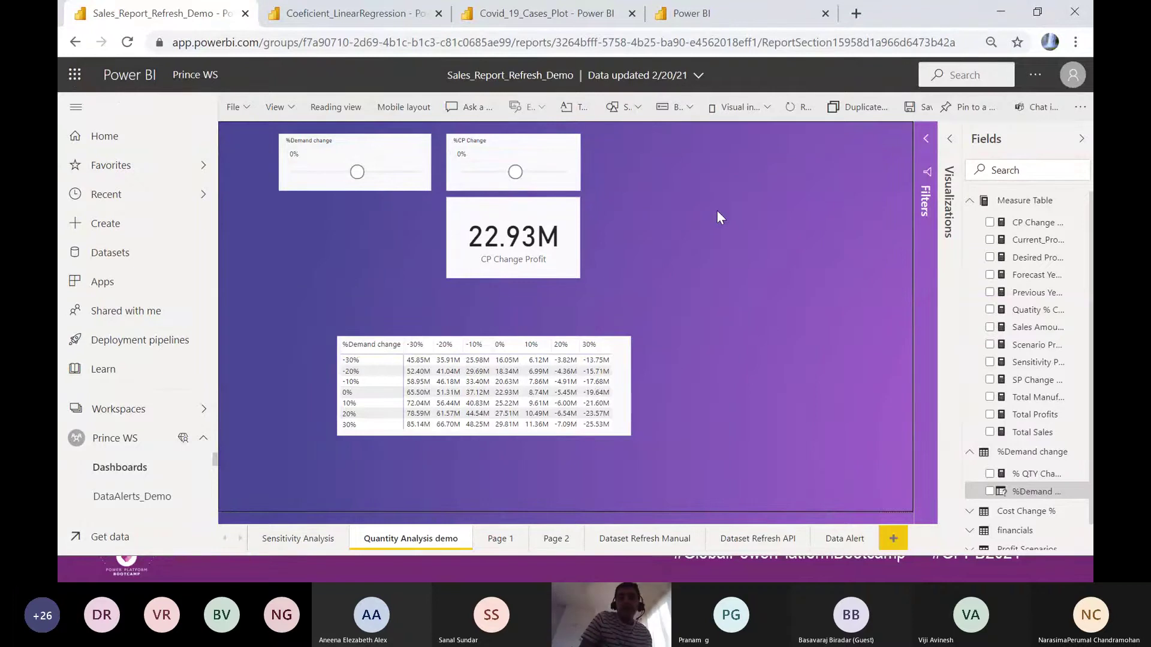
{"action": "key", "text": "XF86AudioRaiseVolume"}
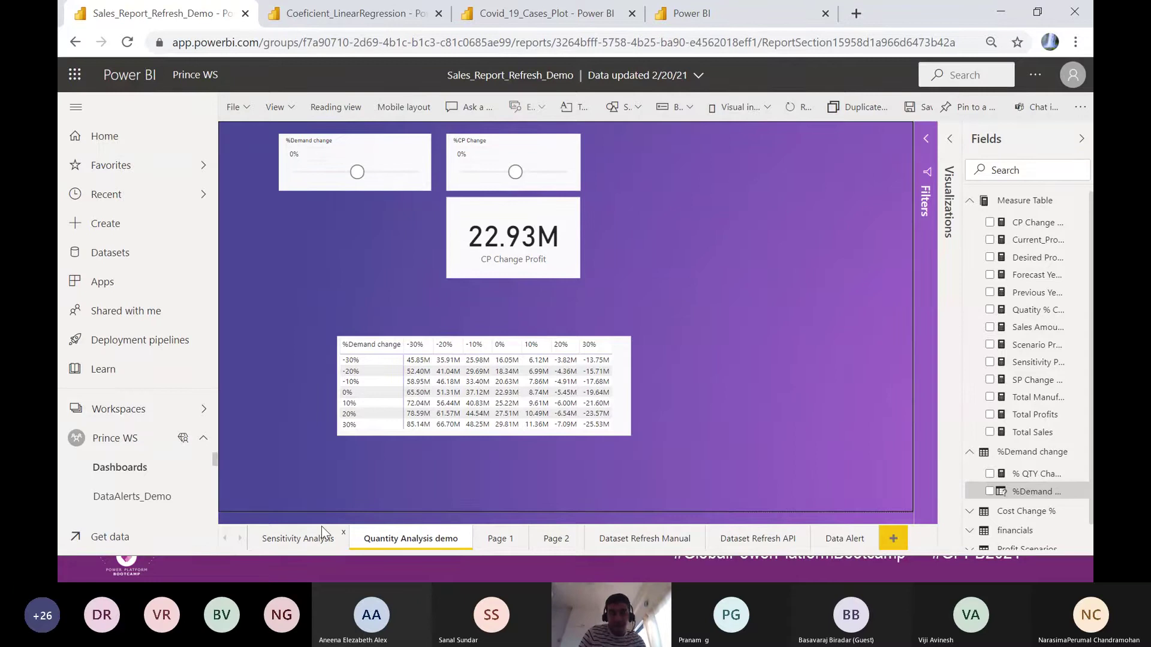
{"action": "key", "text": "alt+Tab"}
{"action": "key", "text": "alt+Tab"}
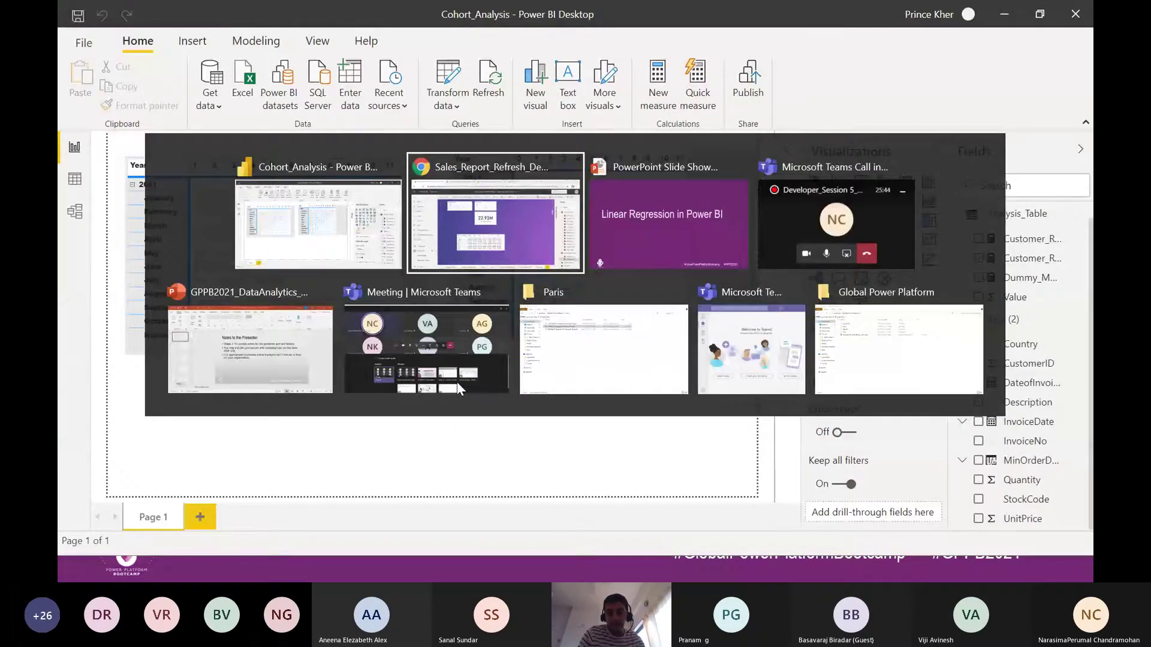
{"action": "key", "text": "alt+Tab"}
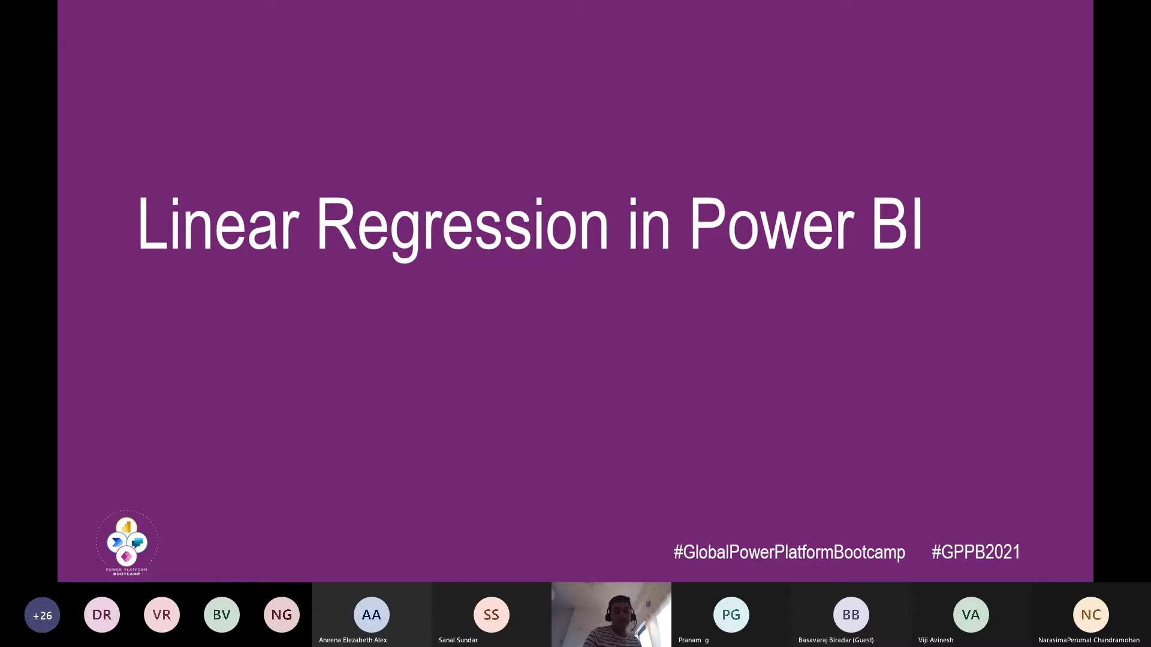
{"action": "key", "text": "alt+Tab"}
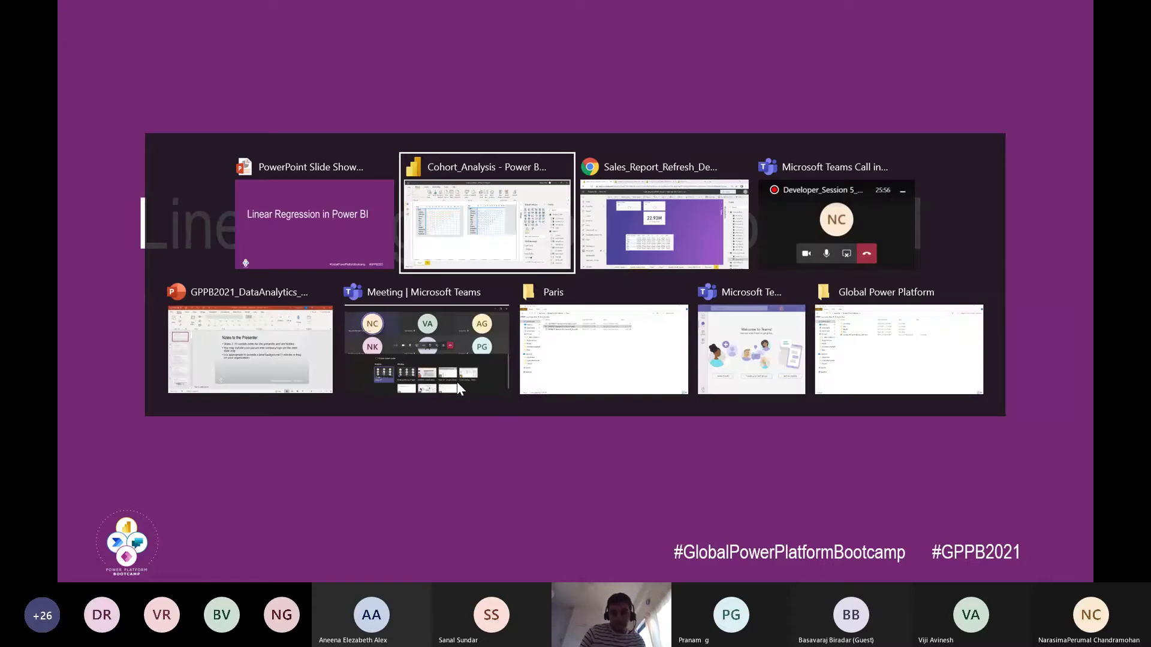
{"action": "key", "text": "alt+Tab"}
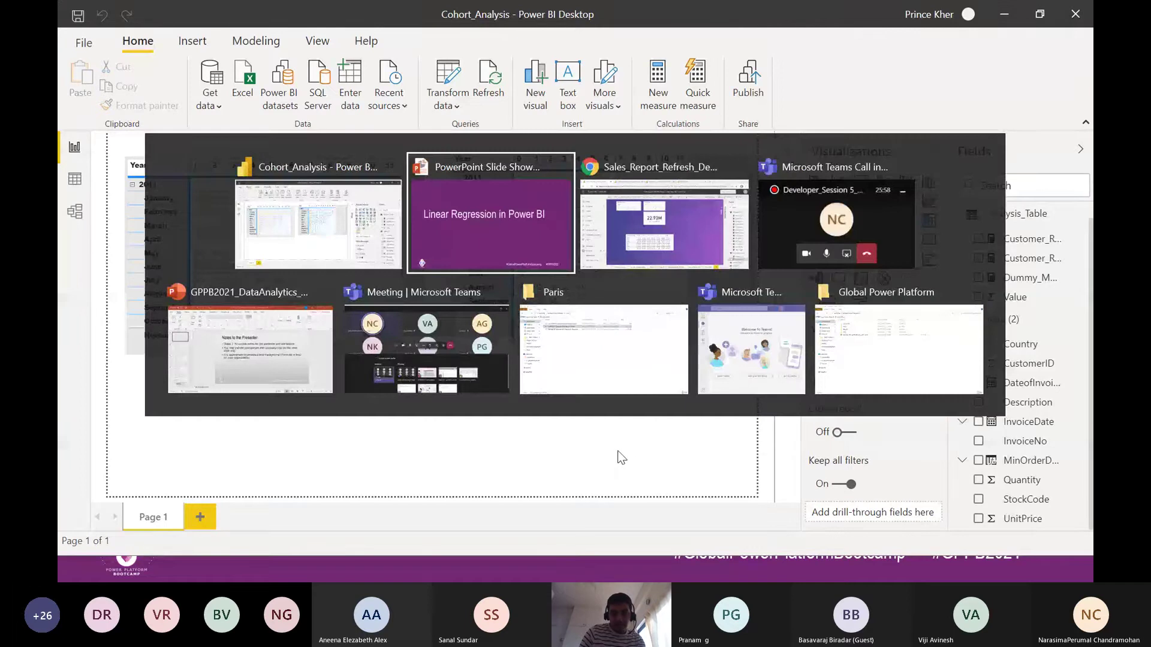
{"action": "key", "text": "alt+Tab"}
{"action": "key", "text": "alt+Tab"}
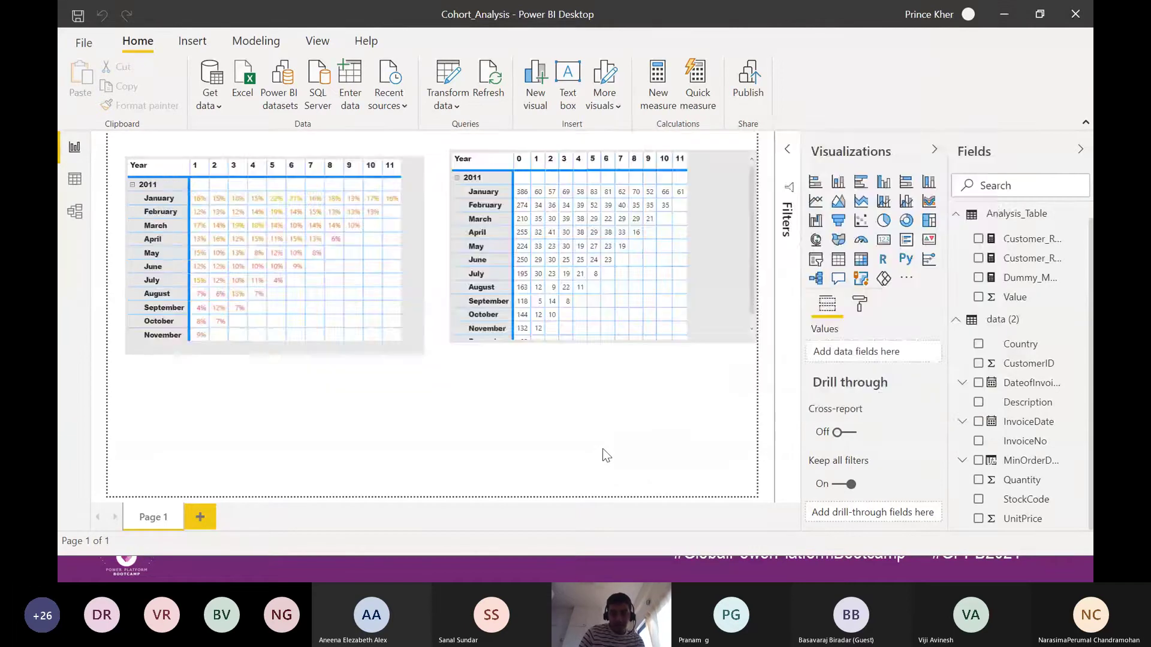
- Open Sales_Report.pbix from the noingdataonlymypresentationandrelatedfiles subfolder of the Global AI Tour folder on the desktop
{"action": "key", "text": "super+d"}
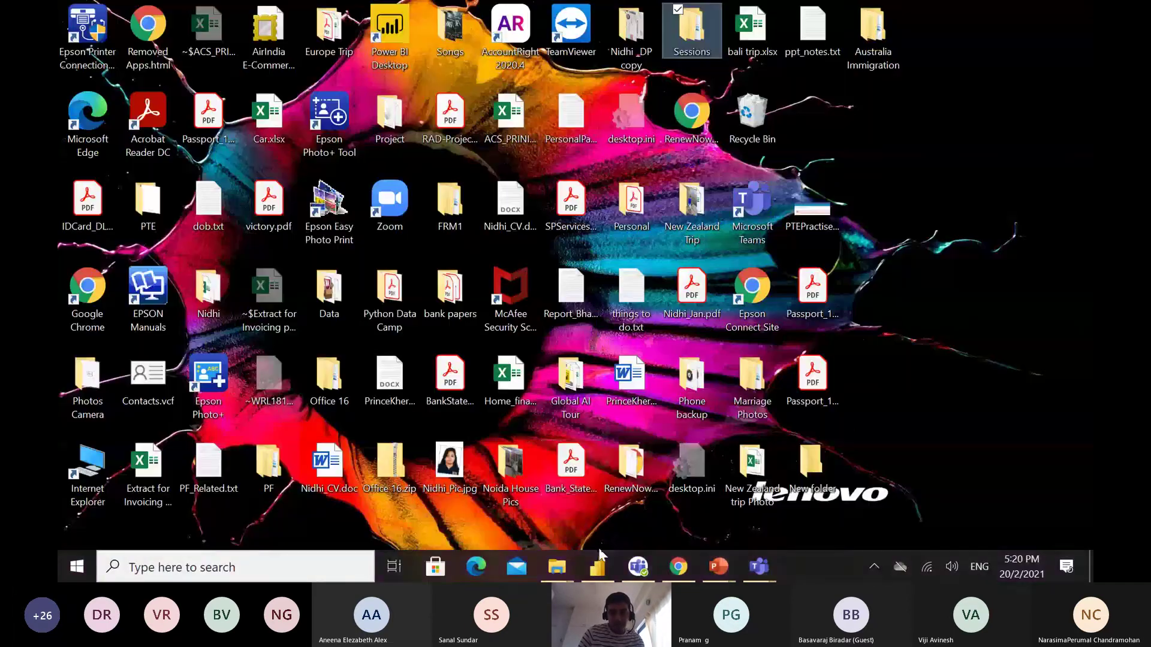
{"action": "mouse_move", "coordinate": [552, 568]}
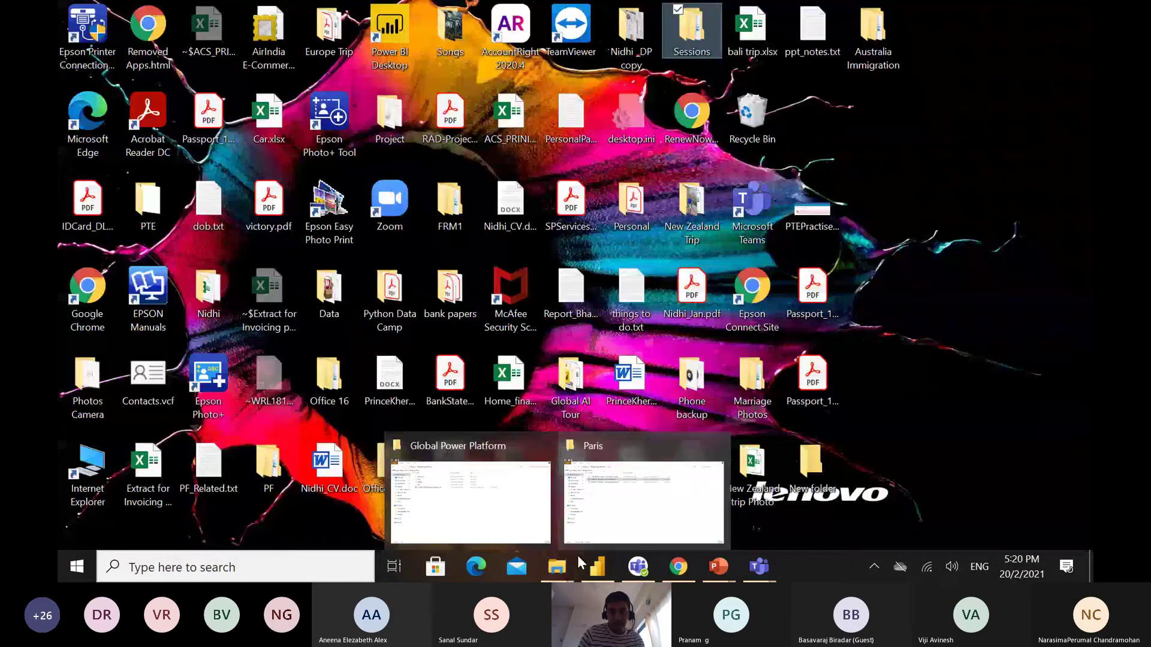
{"action": "mouse_move", "coordinate": [590, 566]}
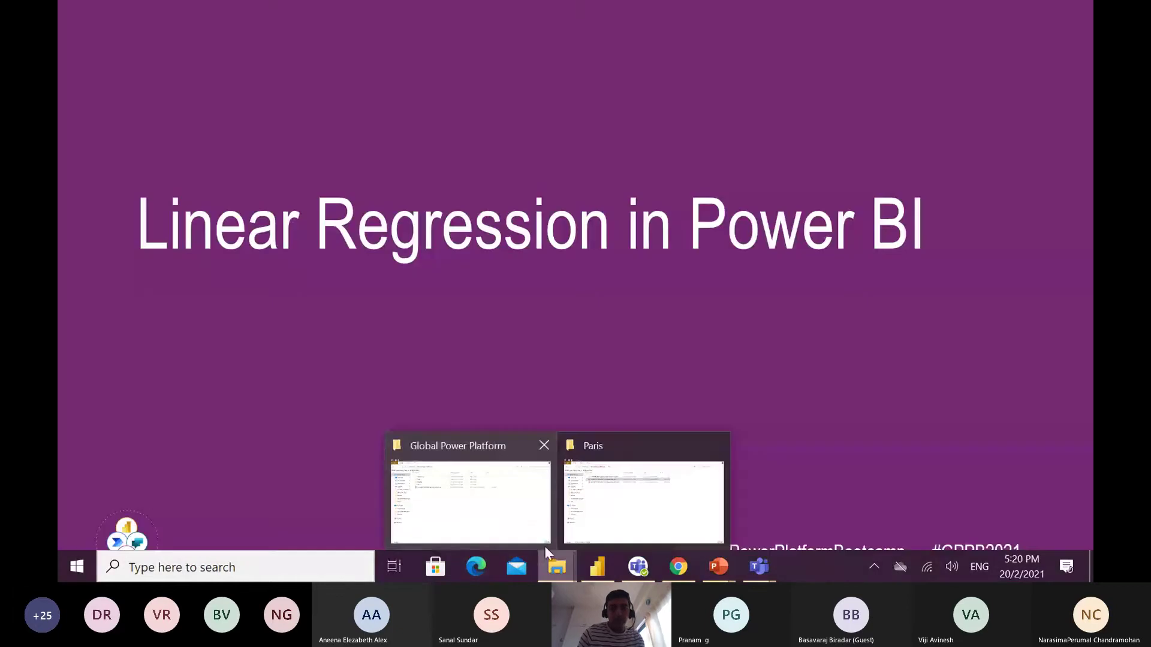
{"action": "left_click", "coordinate": [512, 518]}
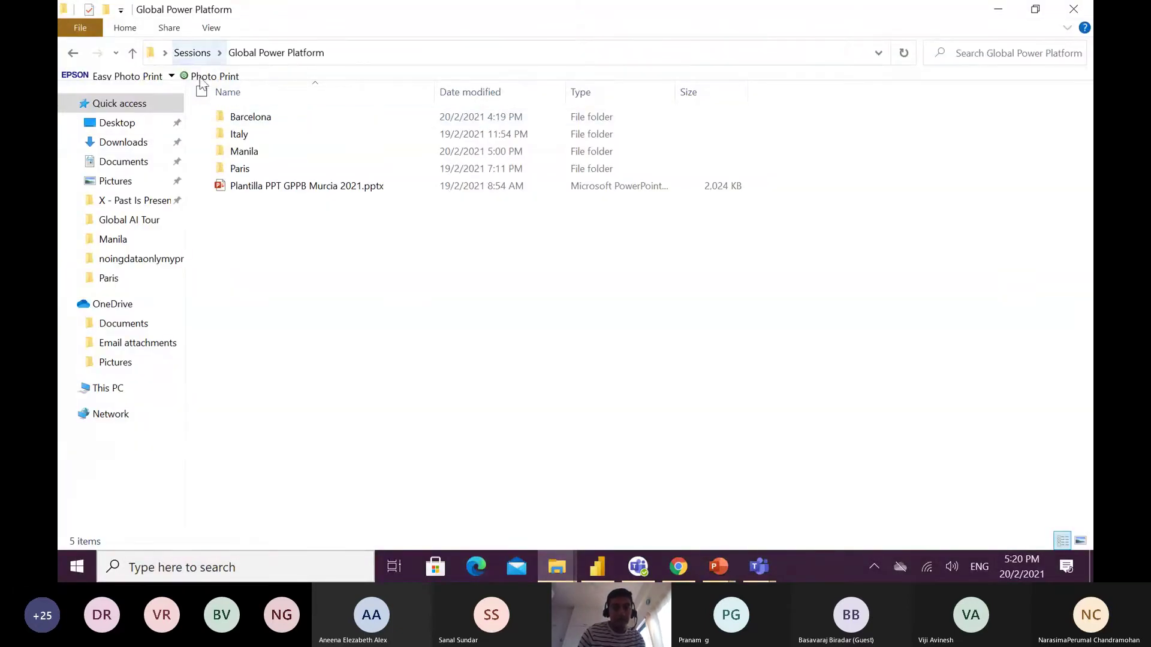
{"action": "left_click", "coordinate": [117, 125]}
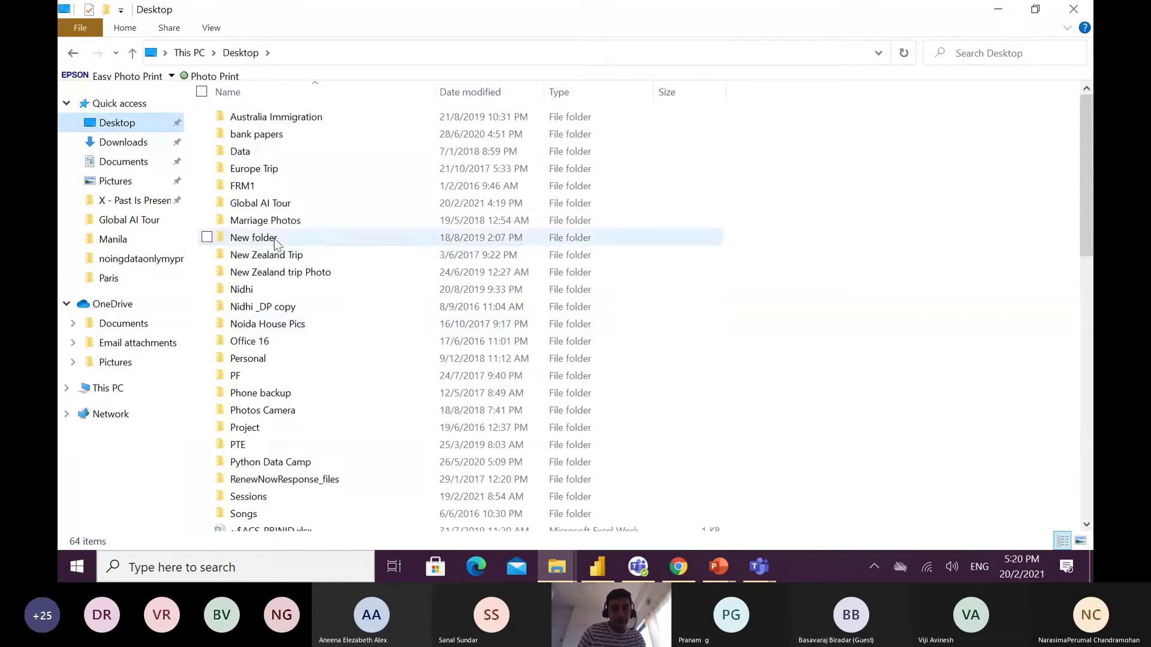
{"action": "double_click", "coordinate": [267, 203]}
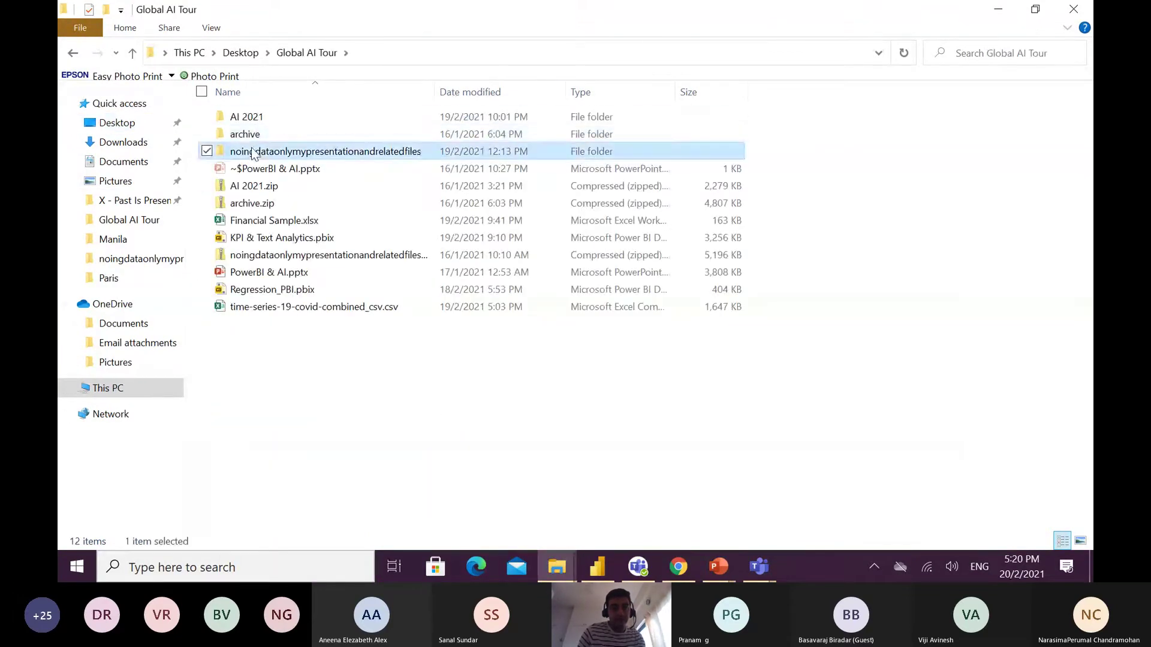
{"action": "double_click", "coordinate": [253, 152]}
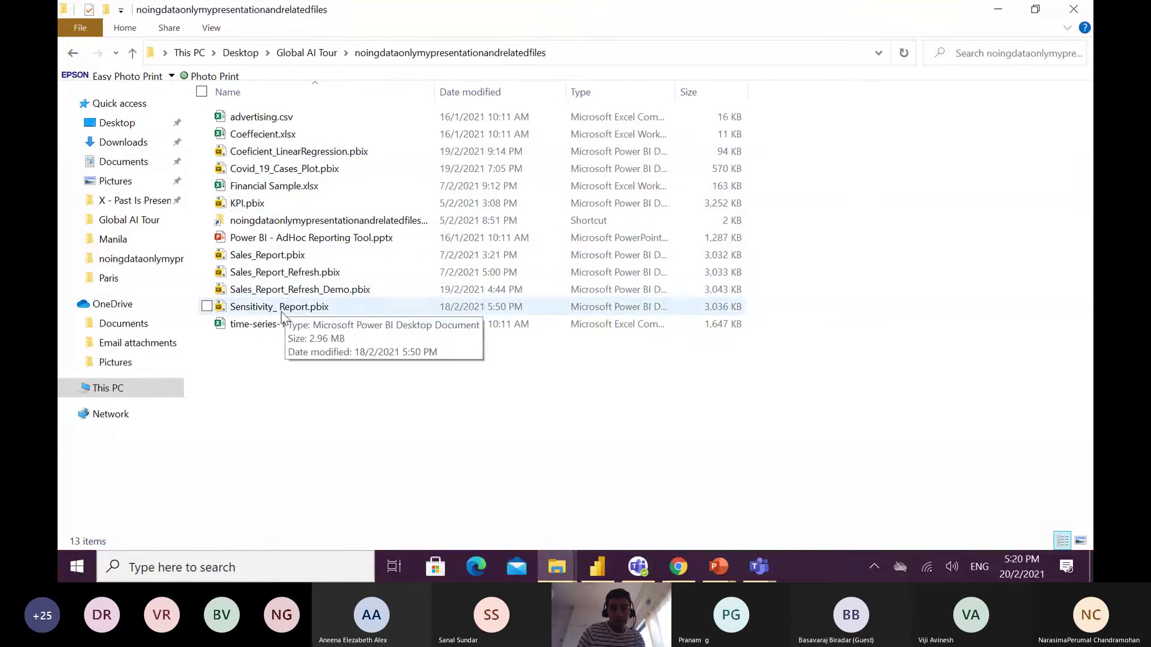
{"action": "double_click", "coordinate": [274, 258]}
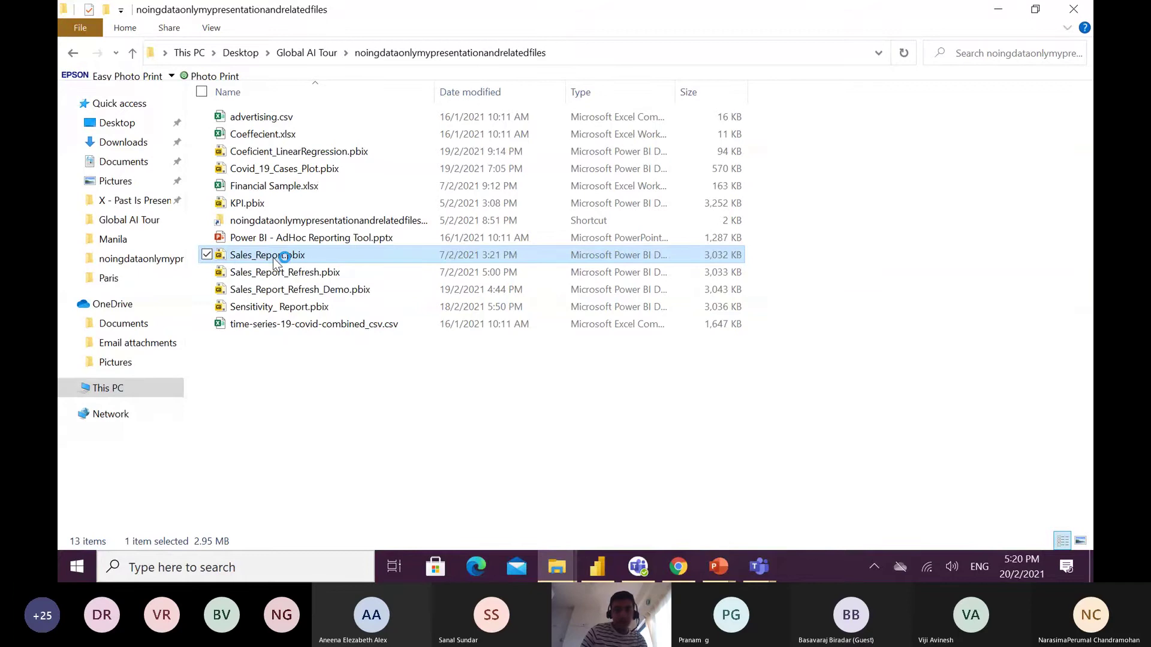
{"action": "key", "text": "alt+Tab"}
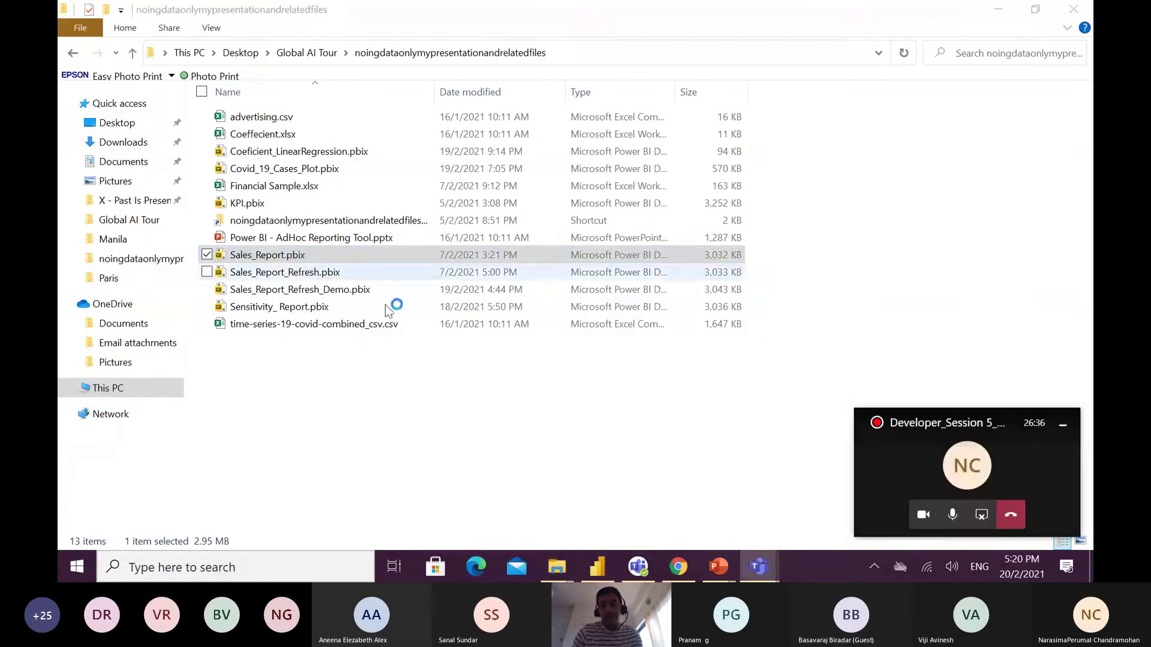
{"action": "left_click", "coordinate": [386, 254]}
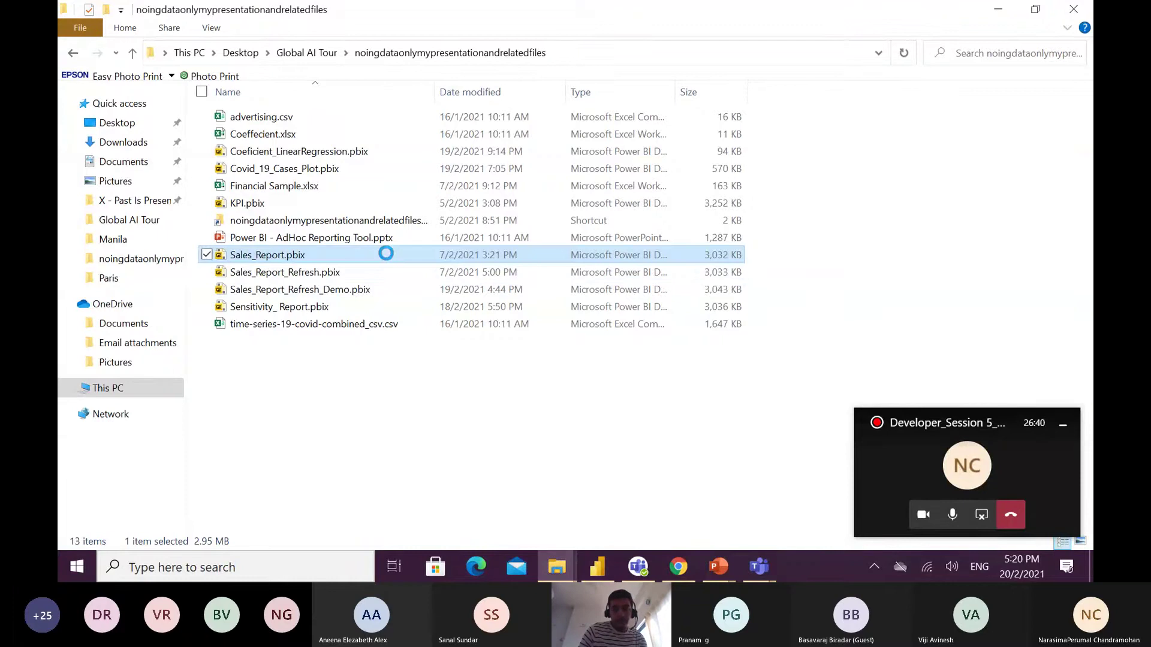
- Return to the slide show, advance through the Power BI + Python slides to the regression dashboard, and minimise the floating Teams call window
{"action": "key", "text": "alt+Tab"}
{"action": "key", "text": "Tab"}
{"action": "key", "text": "Tab"}
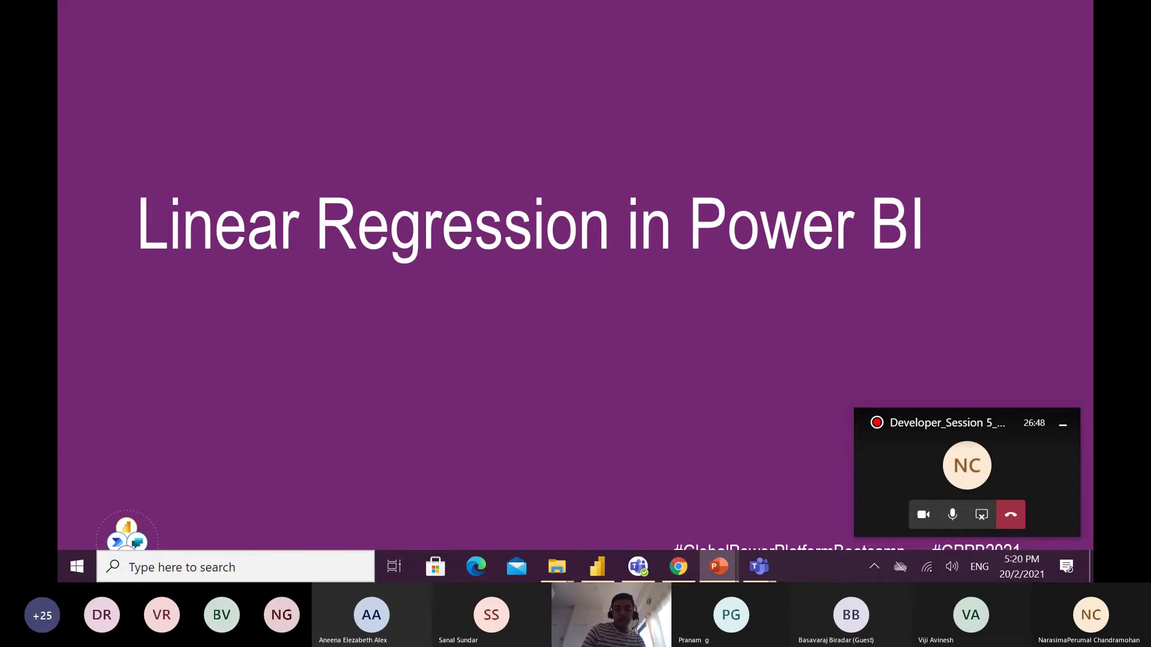
{"action": "key", "text": "Right"}
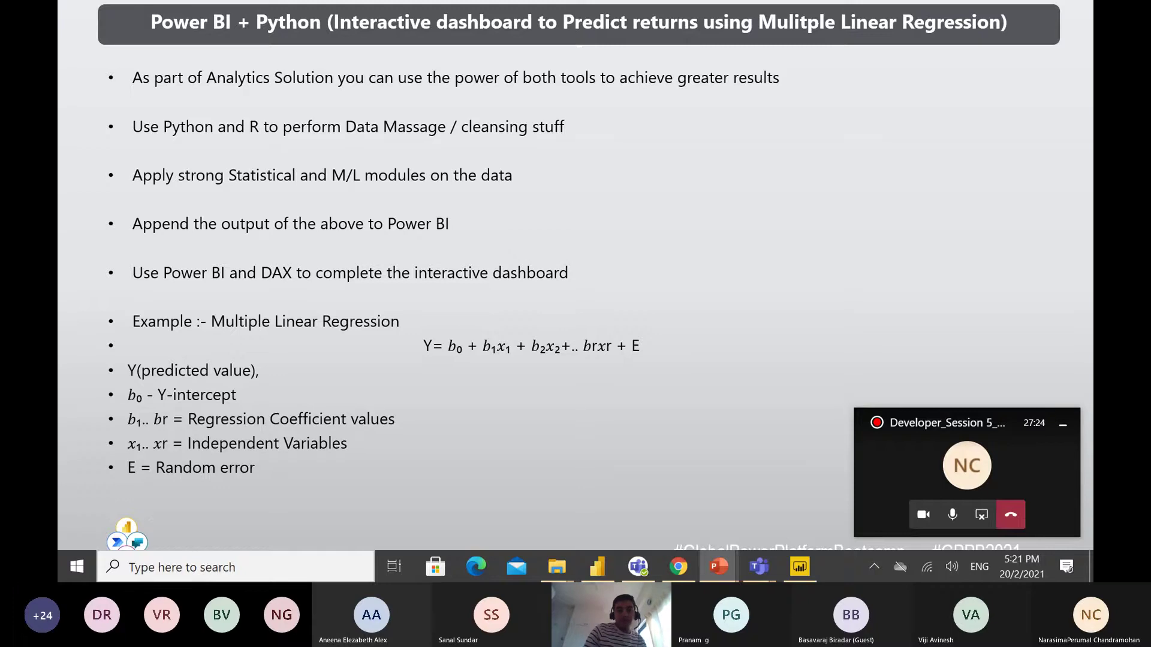
{"action": "key", "text": "Right"}
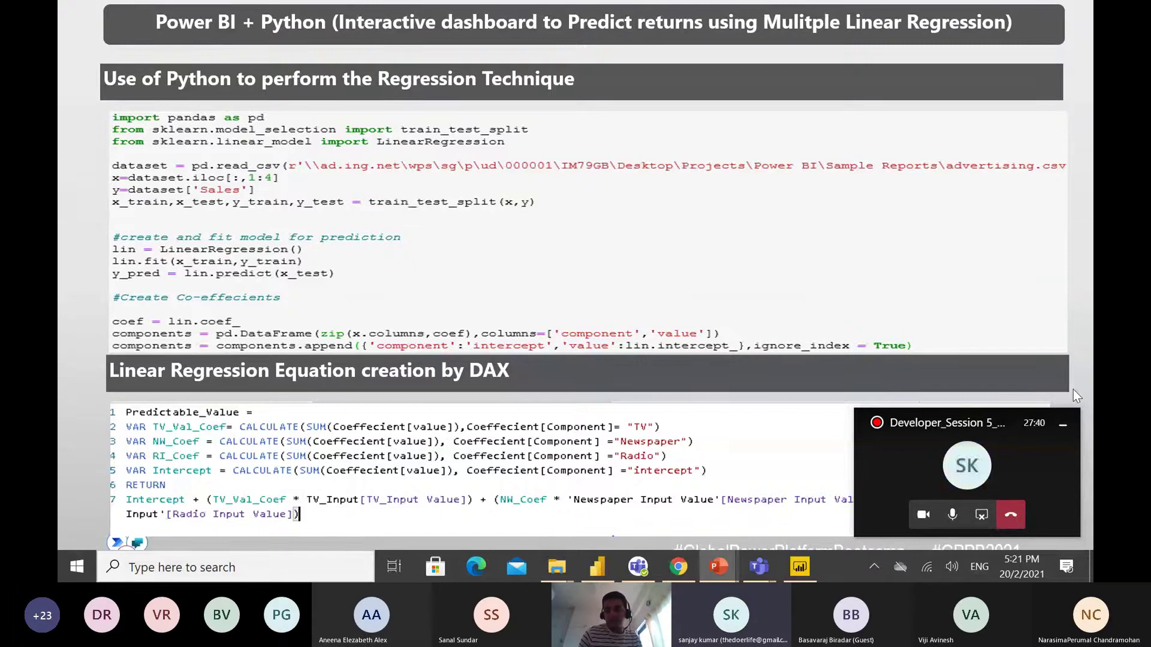
{"action": "left_click", "coordinate": [1064, 428]}
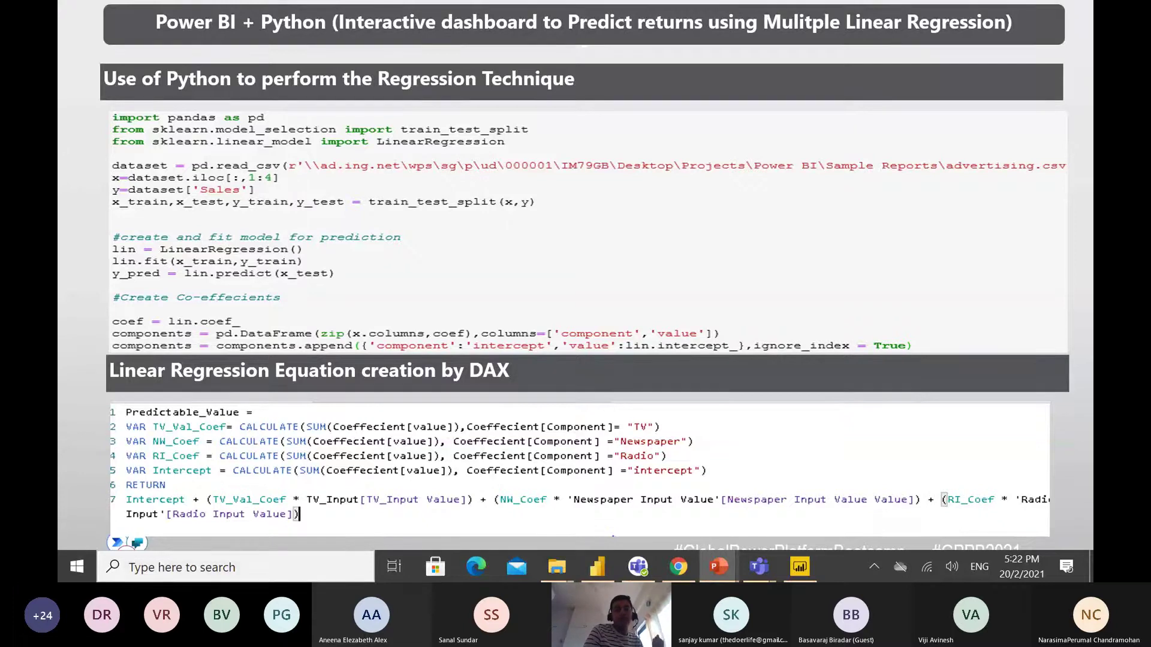
{"action": "key", "text": "Right"}
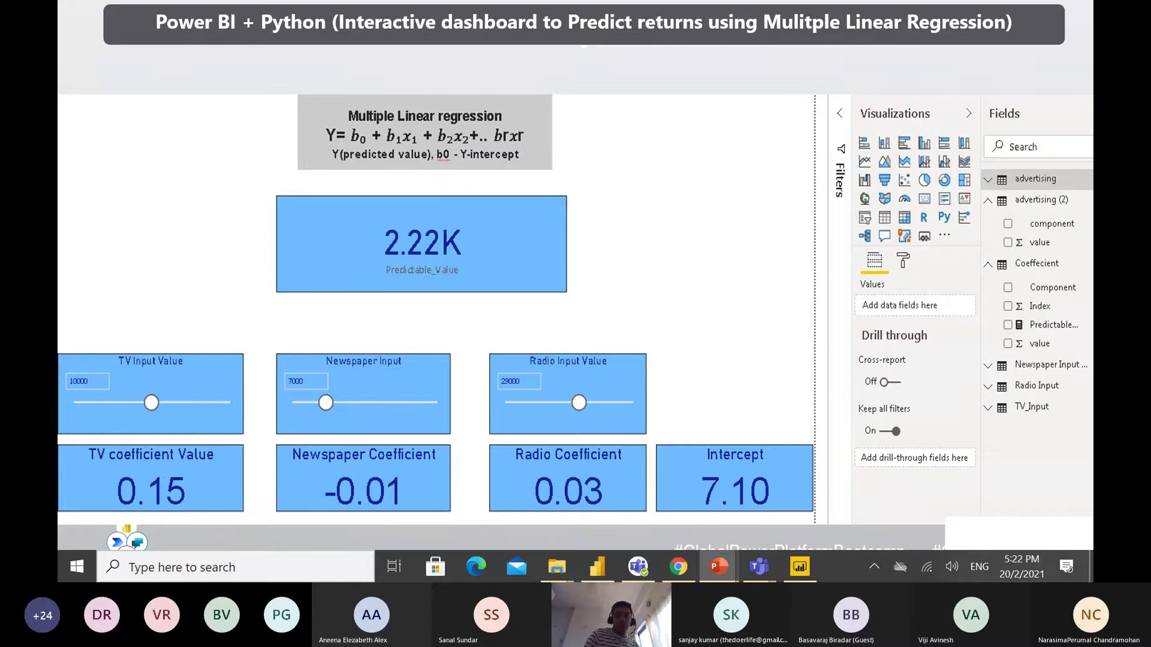
- Leave the slide show and switch to the Coeficient_LinearRegression report in Power BI Desktop
{"action": "key", "text": "alt+Tab"}
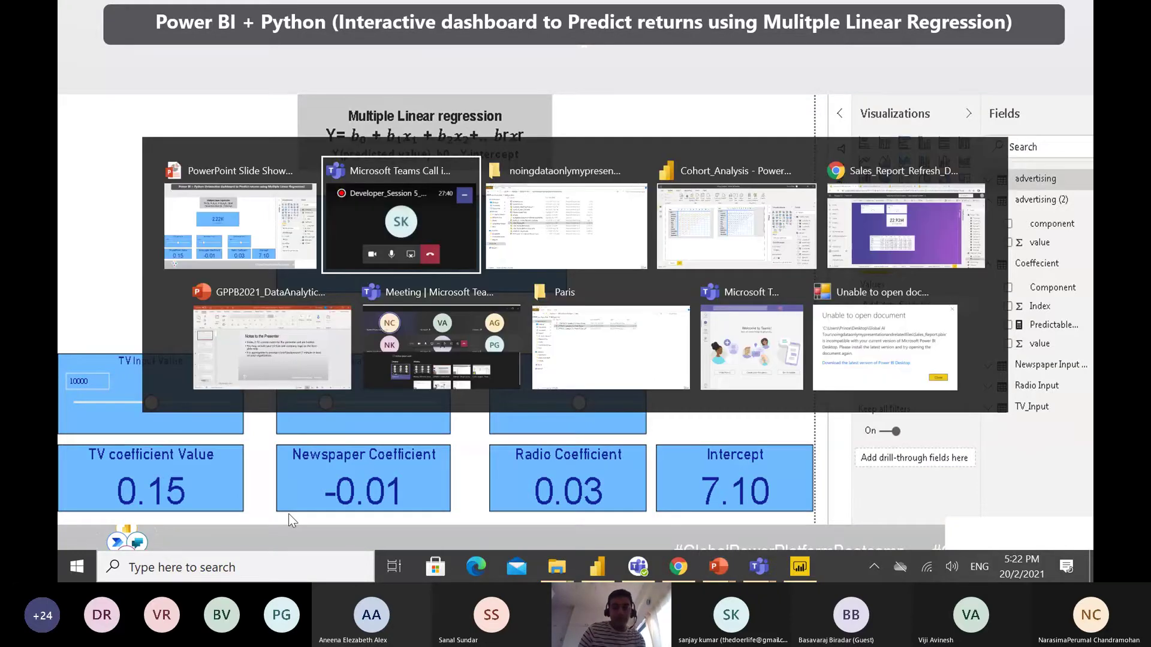
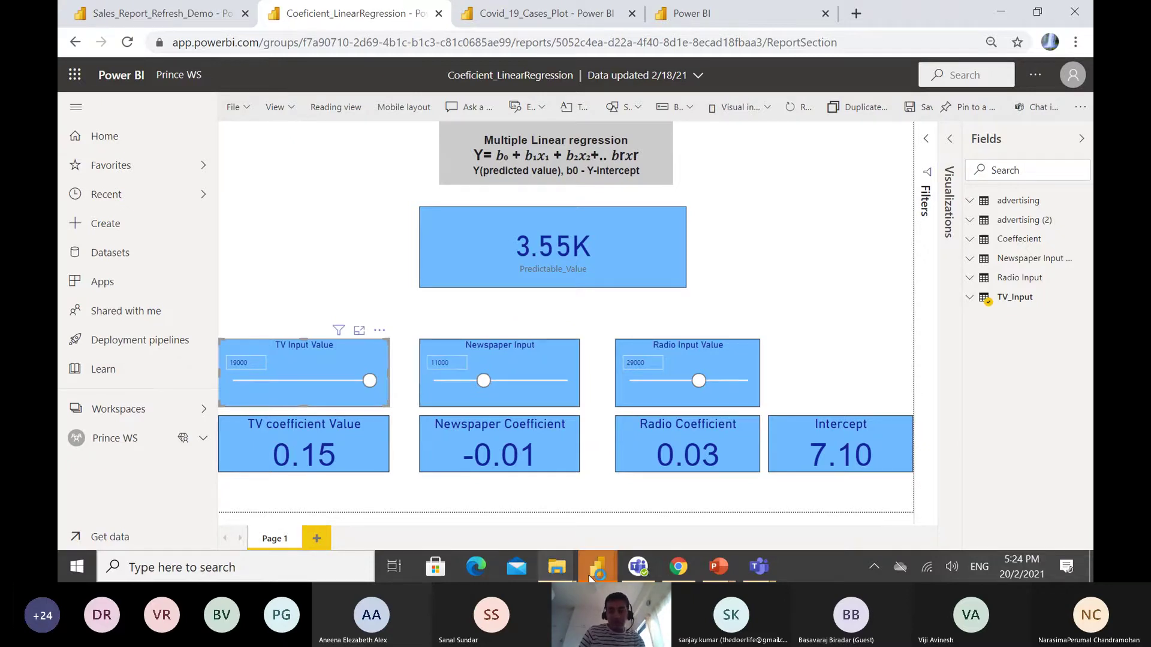
{"action": "mouse_move", "coordinate": [590, 577]}
{"action": "left_click", "coordinate": [682, 511]}
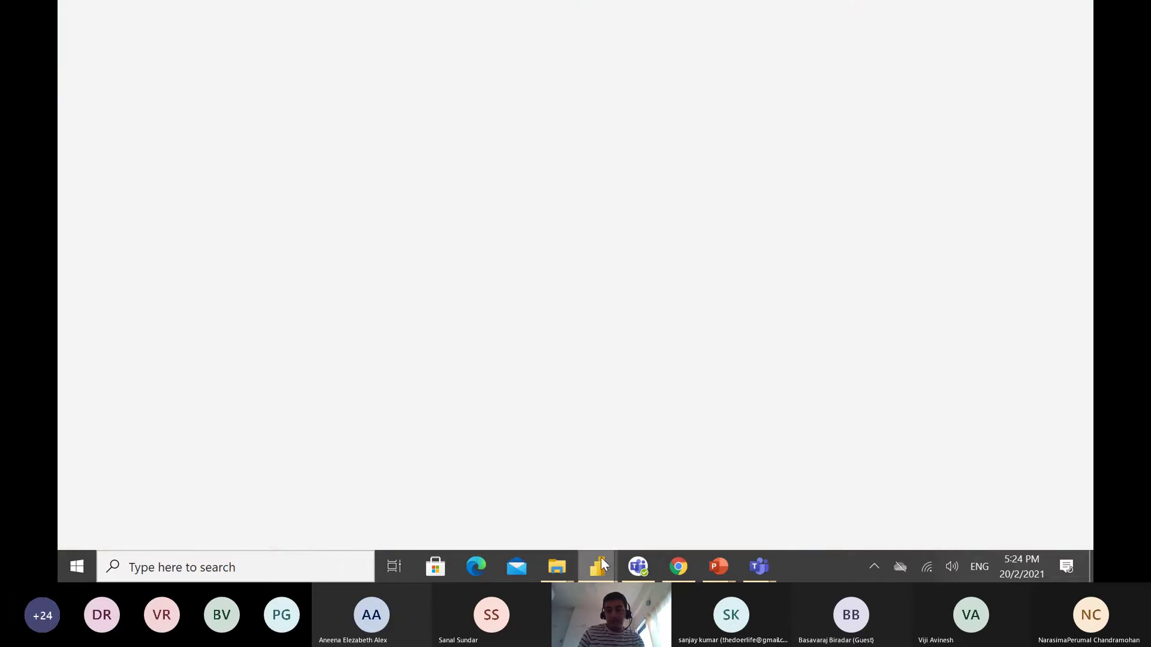
{"action": "mouse_move", "coordinate": [601, 556]}
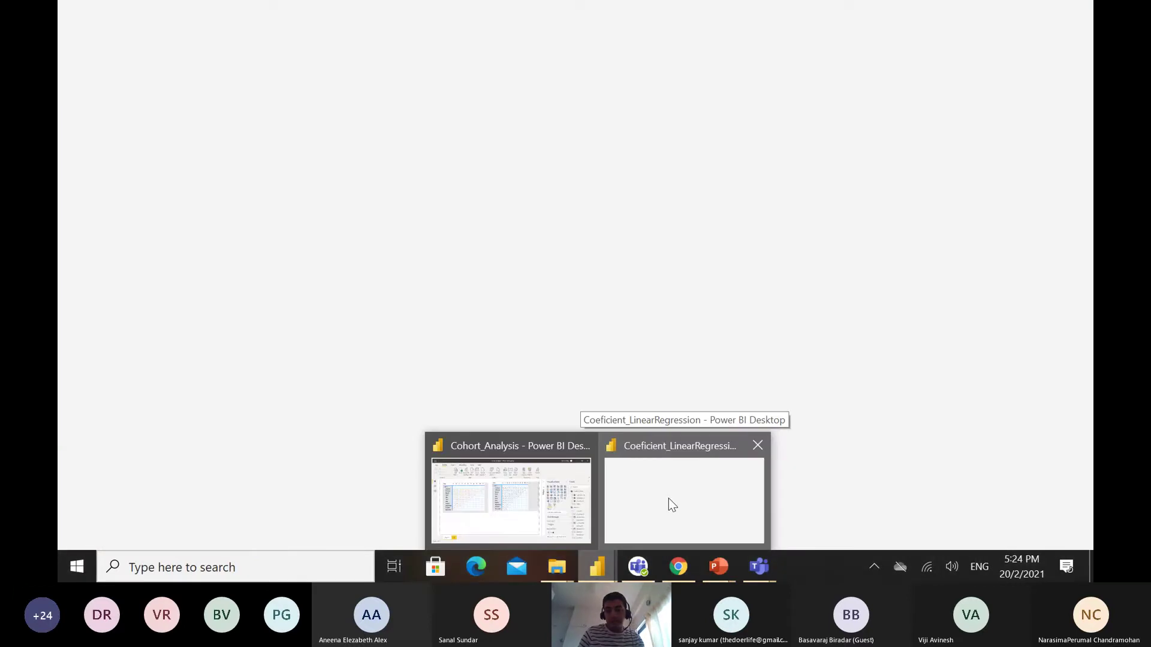
{"action": "left_click", "coordinate": [668, 498]}
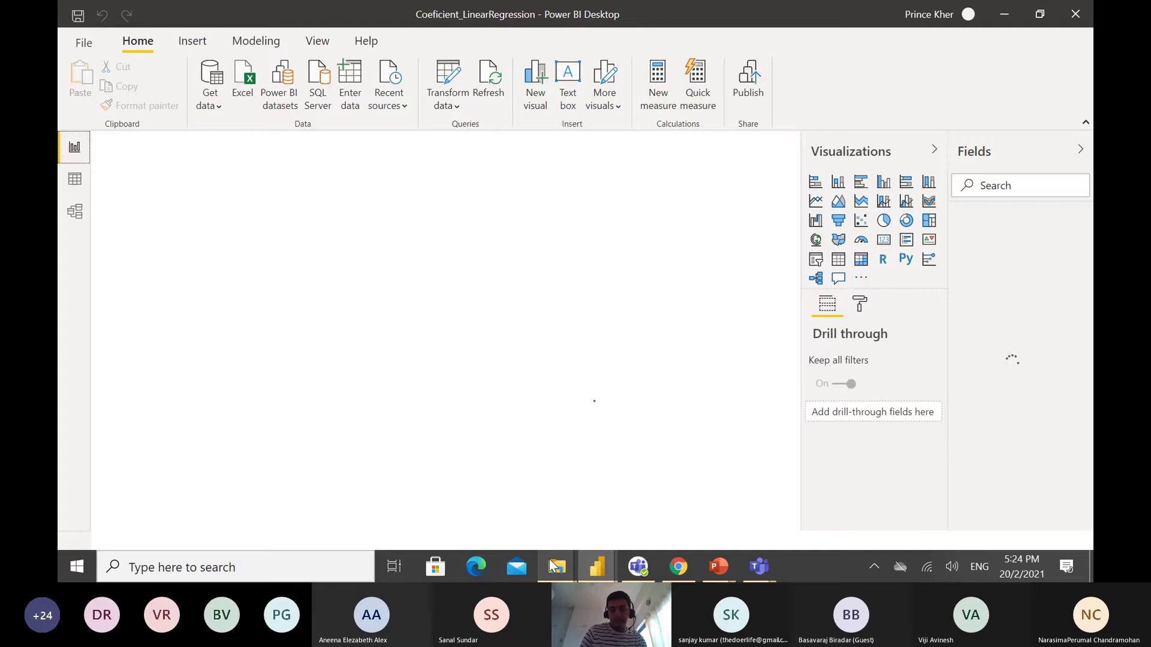
- Open Sales_Report.pbix from the noingdataonlymypresentationandrelatedfiles folder, choosing Power BI Desktop as the program to open it with
{"action": "mouse_move", "coordinate": [551, 565]}
{"action": "left_click", "coordinate": [539, 524]}
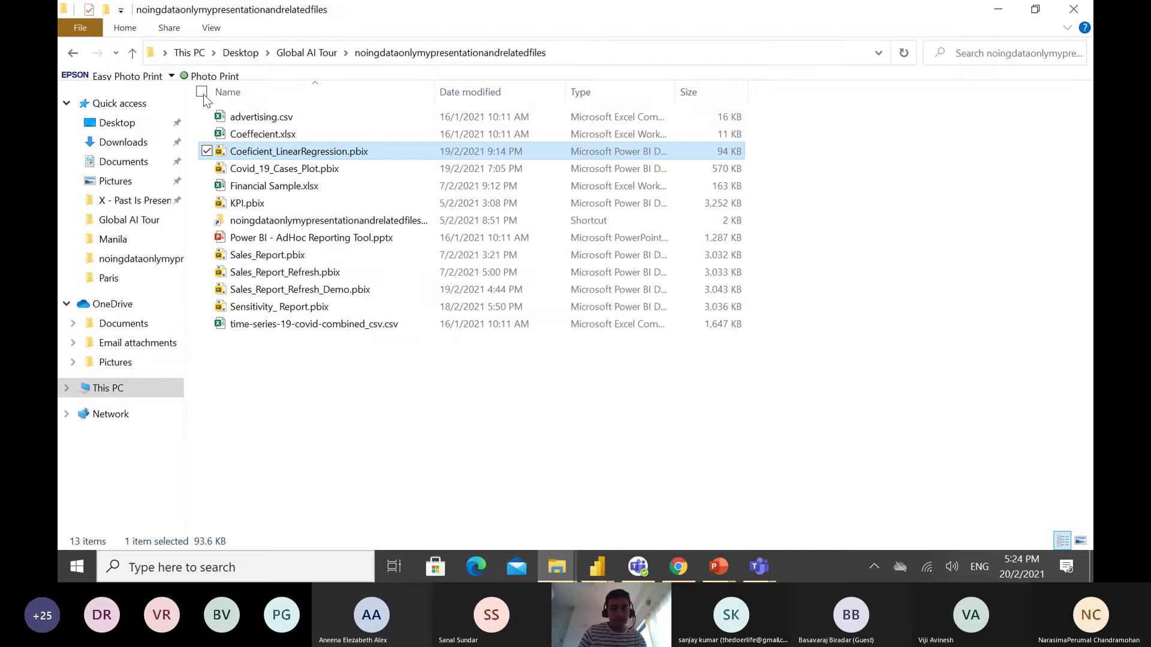
{"action": "double_click", "coordinate": [293, 255]}
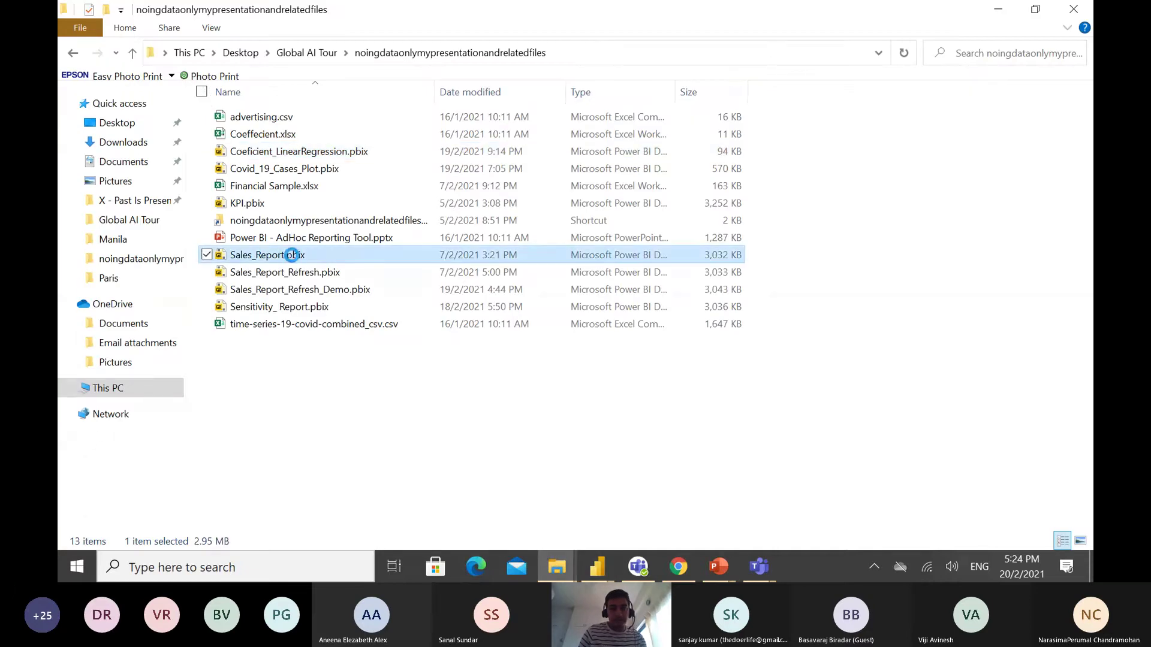
{"action": "right_click", "coordinate": [292, 255]}
{"action": "mouse_move", "coordinate": [281, 344]}
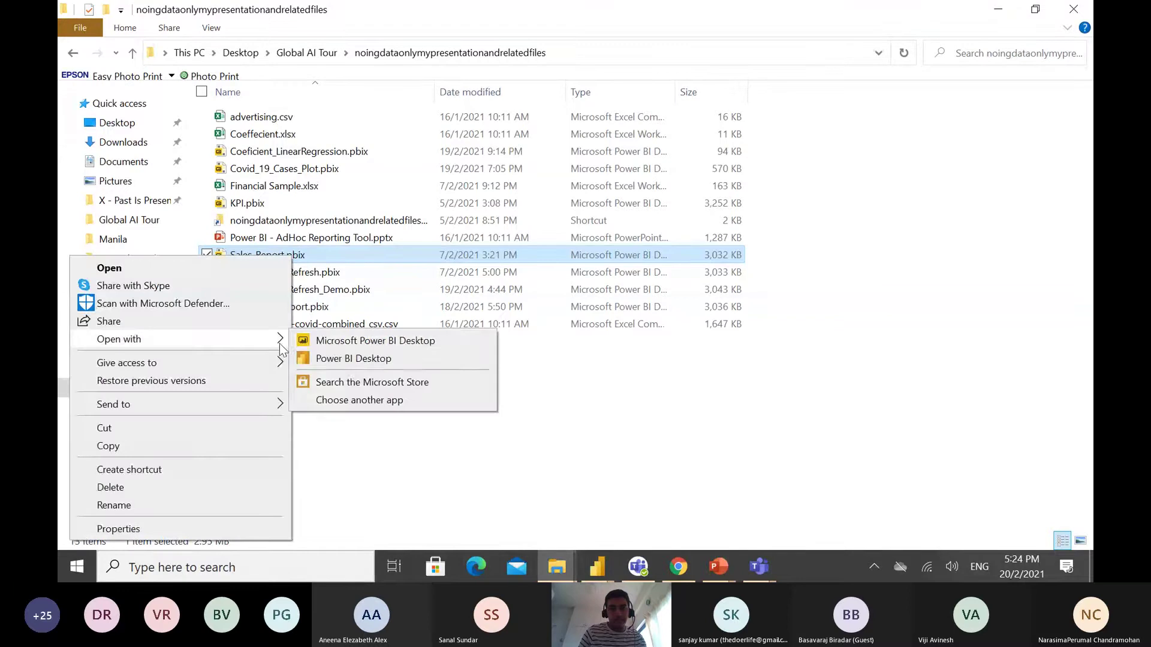
{"action": "left_click", "coordinate": [340, 360]}
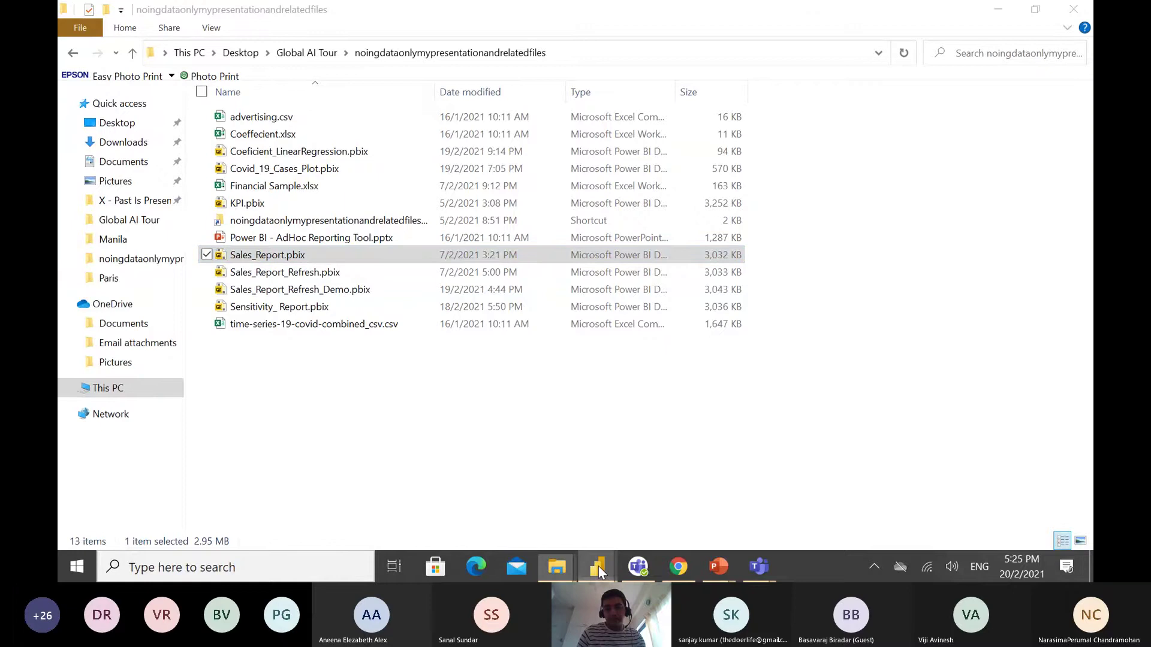
- Return to the Coeficient_LinearRegression report and show its advertising (2) query in Power Query Editor
{"action": "mouse_move", "coordinate": [600, 572]}
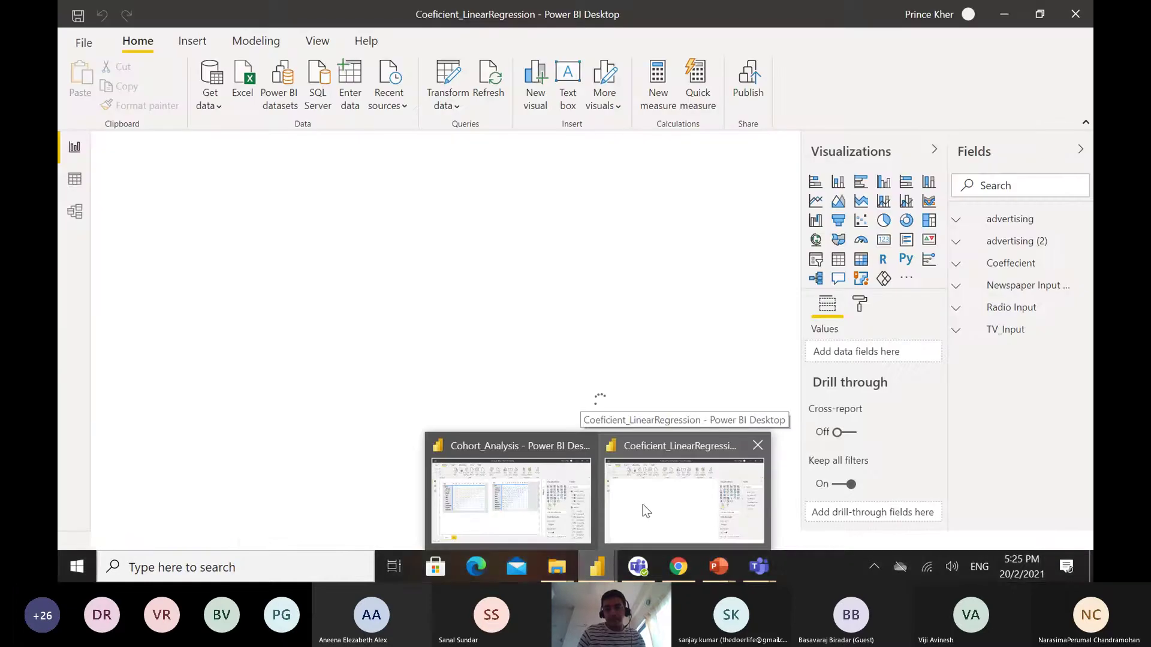
{"action": "left_click", "coordinate": [642, 504]}
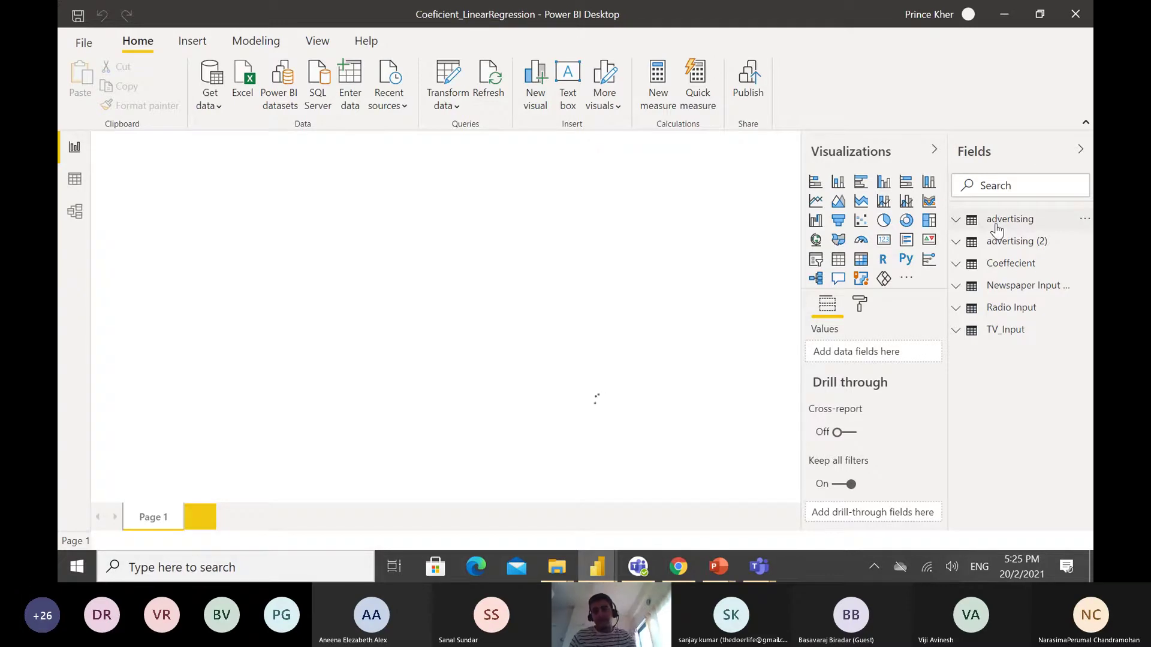
{"action": "right_click", "coordinate": [996, 226]}
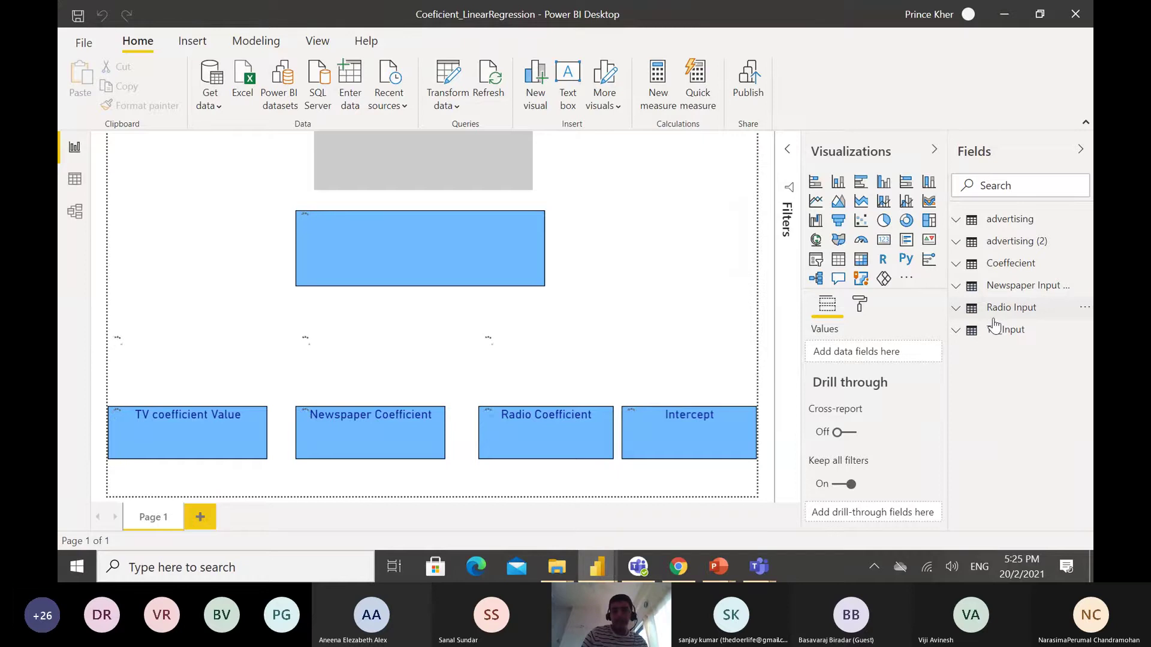
{"action": "left_click", "coordinate": [606, 570]}
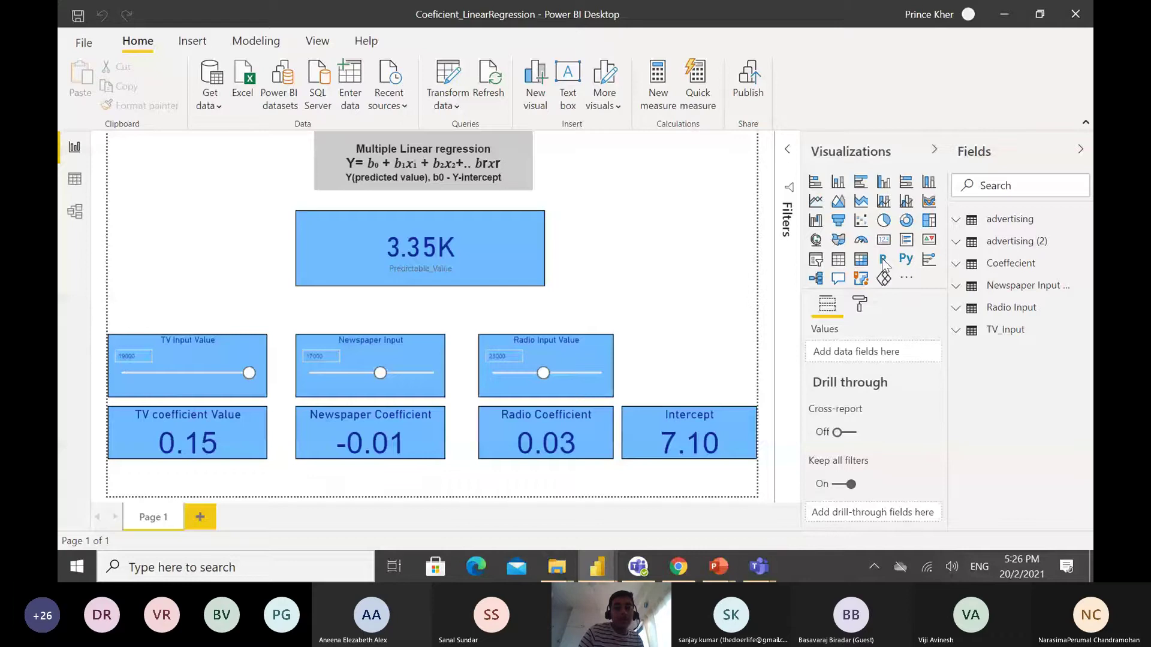
{"action": "left_click", "coordinate": [883, 261]}
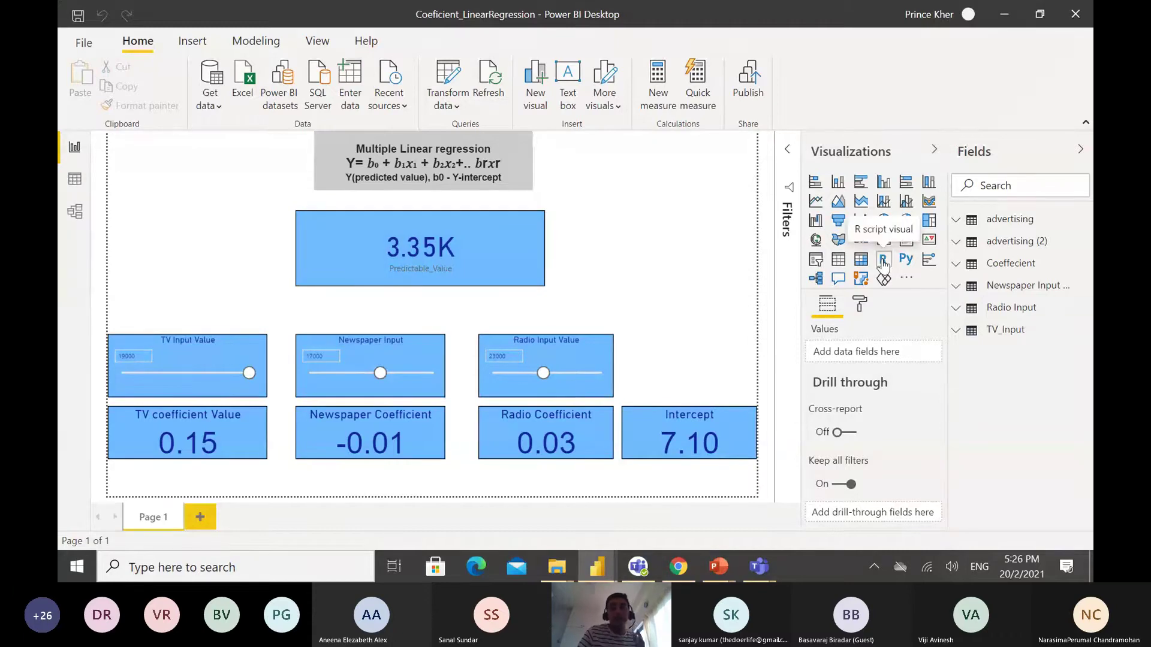
{"action": "left_click", "coordinate": [883, 263]}
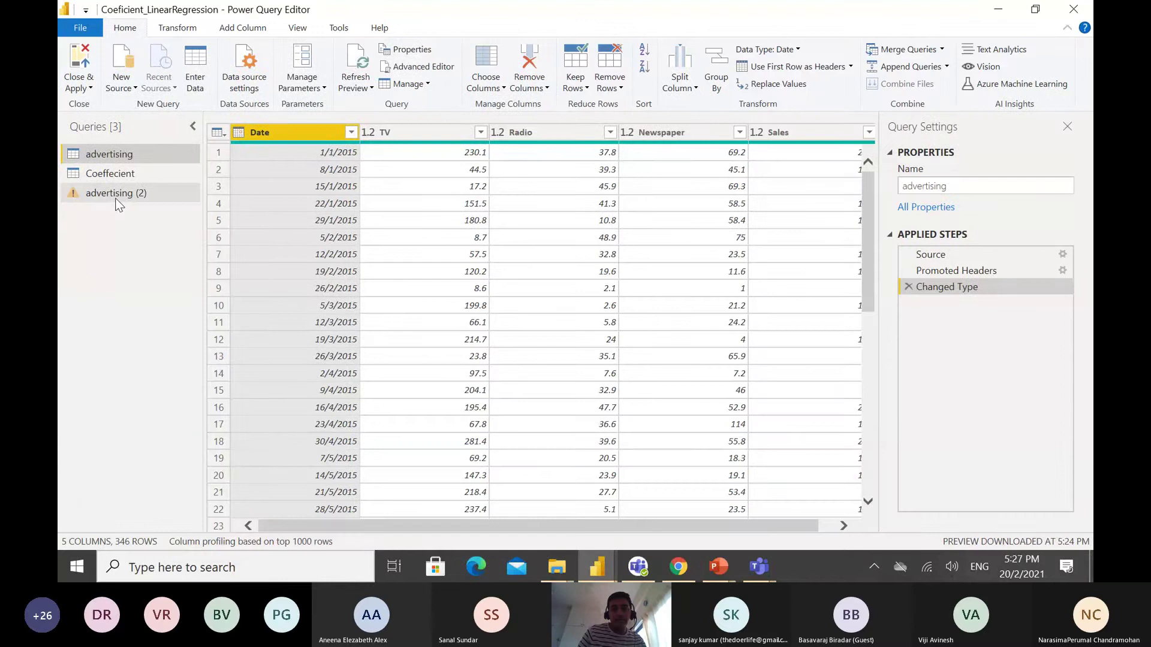
{"action": "left_click", "coordinate": [117, 195]}
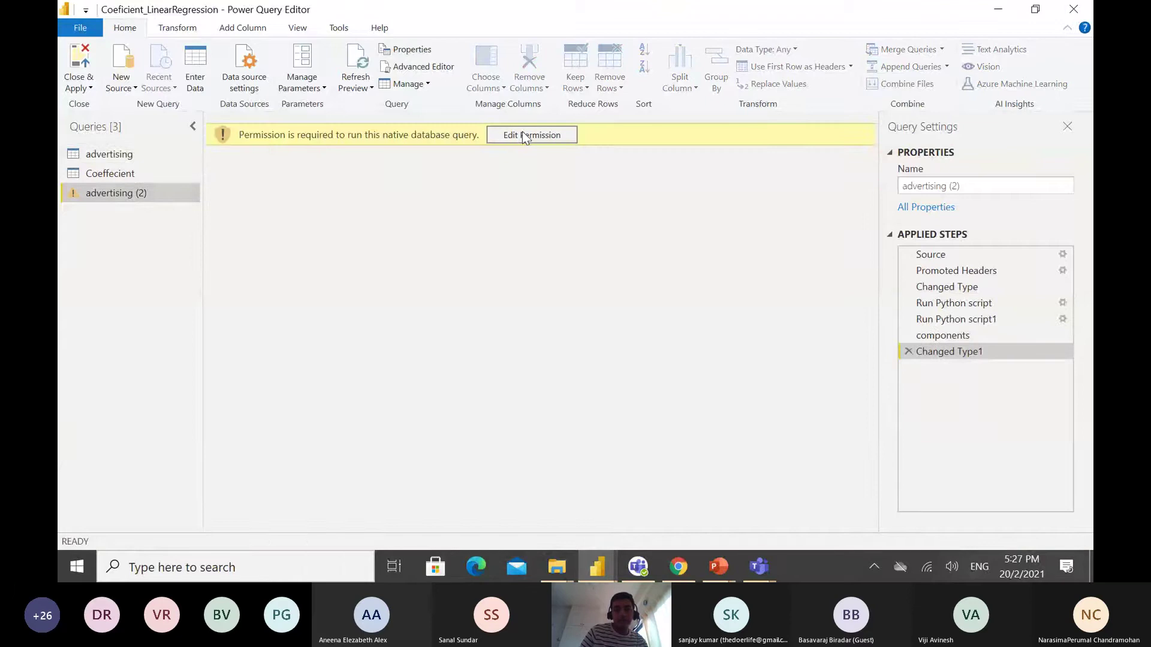
- Try to edit the permission for running the native database query in advertising (2)
{"action": "left_click", "coordinate": [523, 136]}
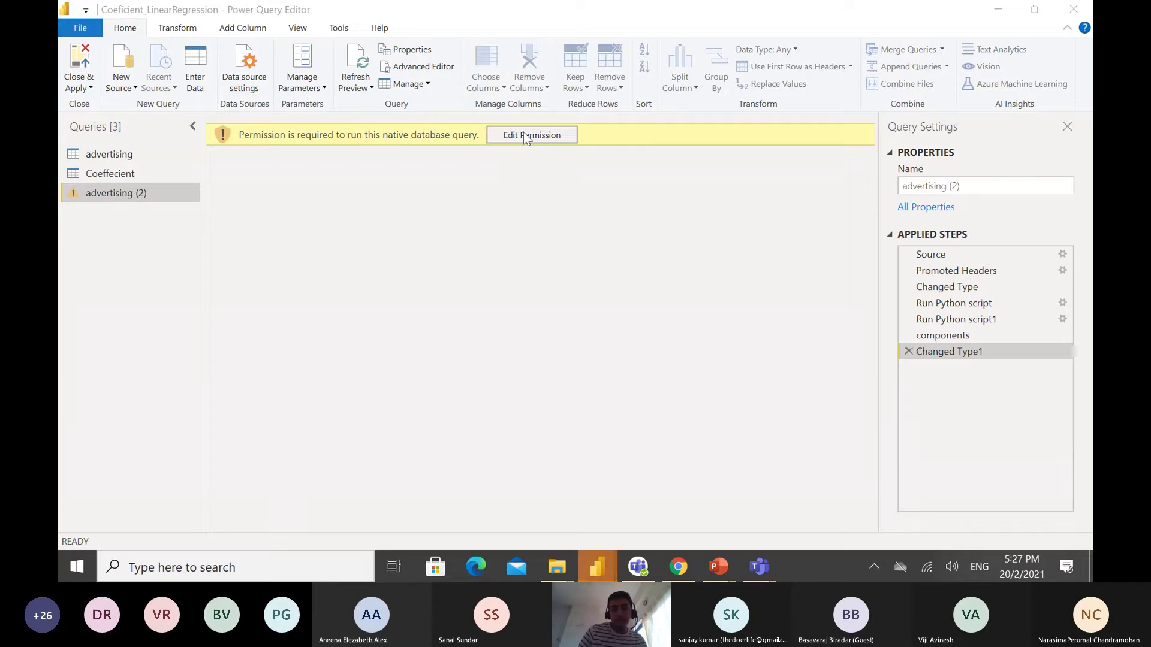
{"action": "left_click", "coordinate": [531, 136]}
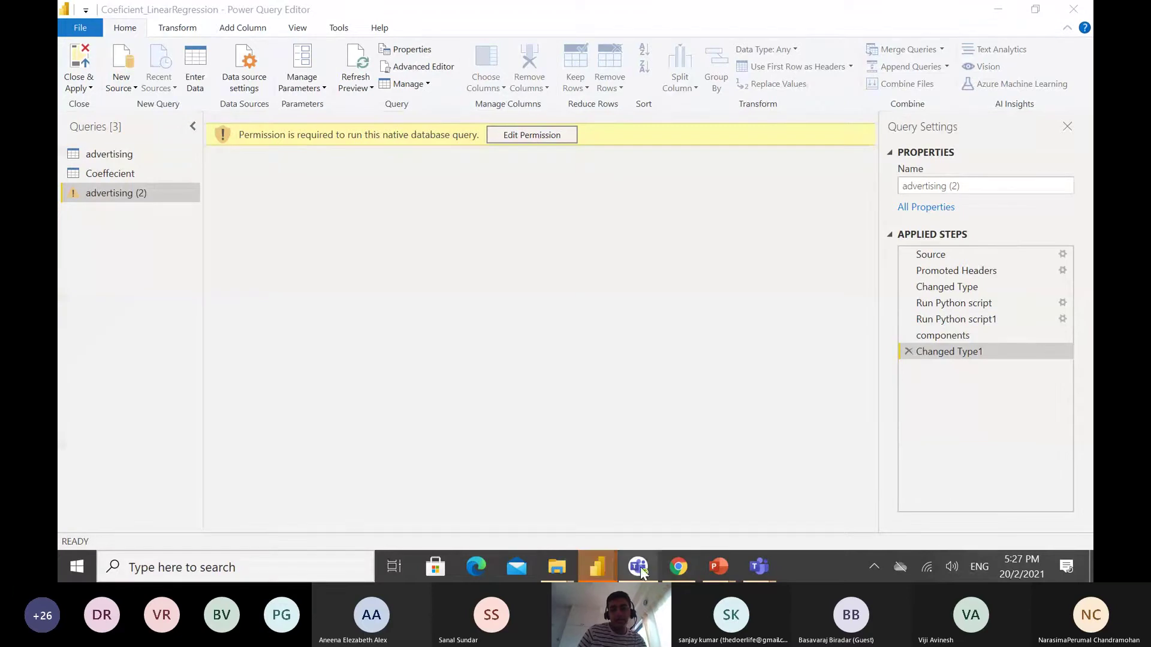
{"action": "left_click", "coordinate": [598, 567]}
{"action": "left_click", "coordinate": [891, 527]}
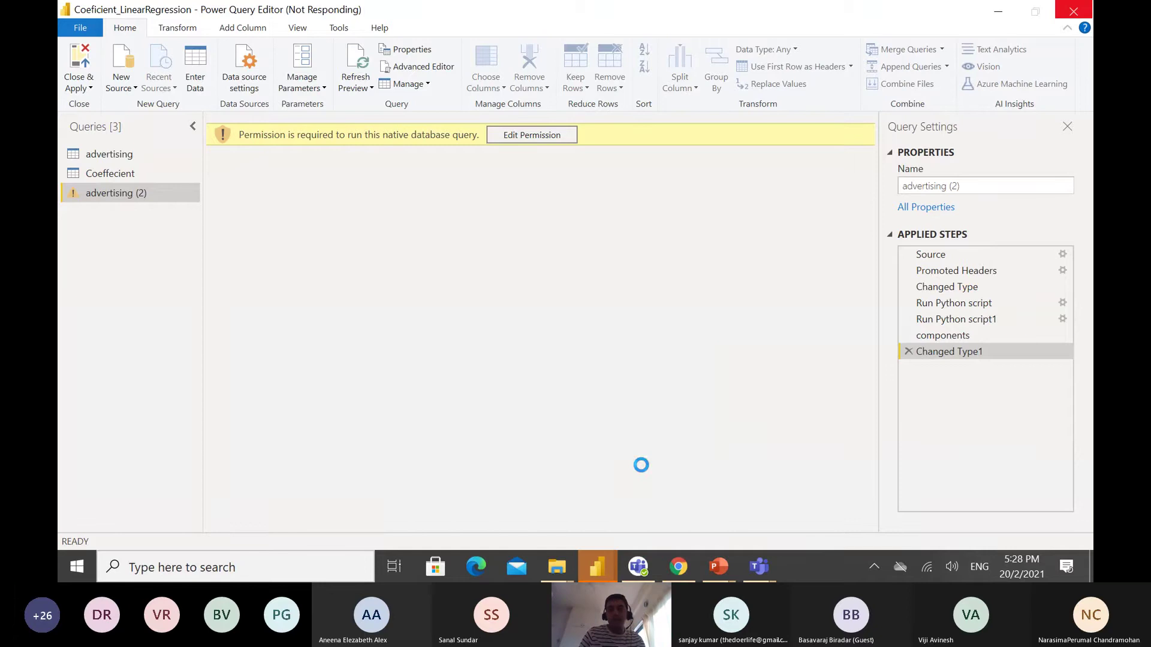
- Return to the Coeficient_LinearRegression Power Query Editor and approve running the Python regression script for advertising (2)
{"action": "left_click", "coordinate": [605, 578]}
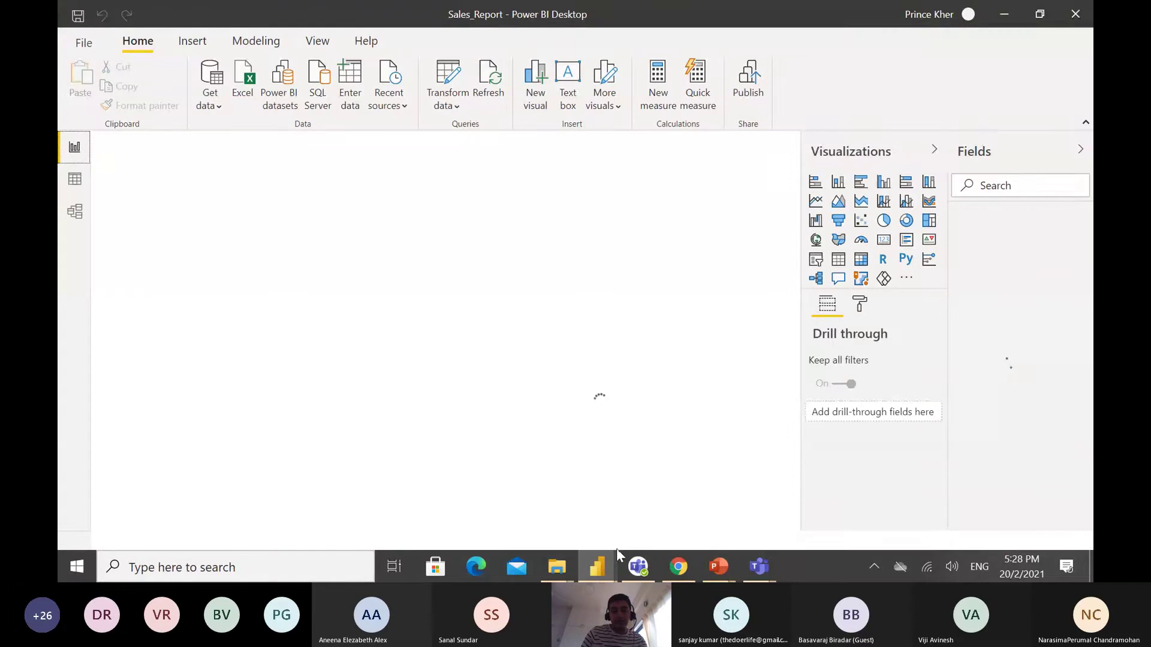
{"action": "mouse_move", "coordinate": [598, 565]}
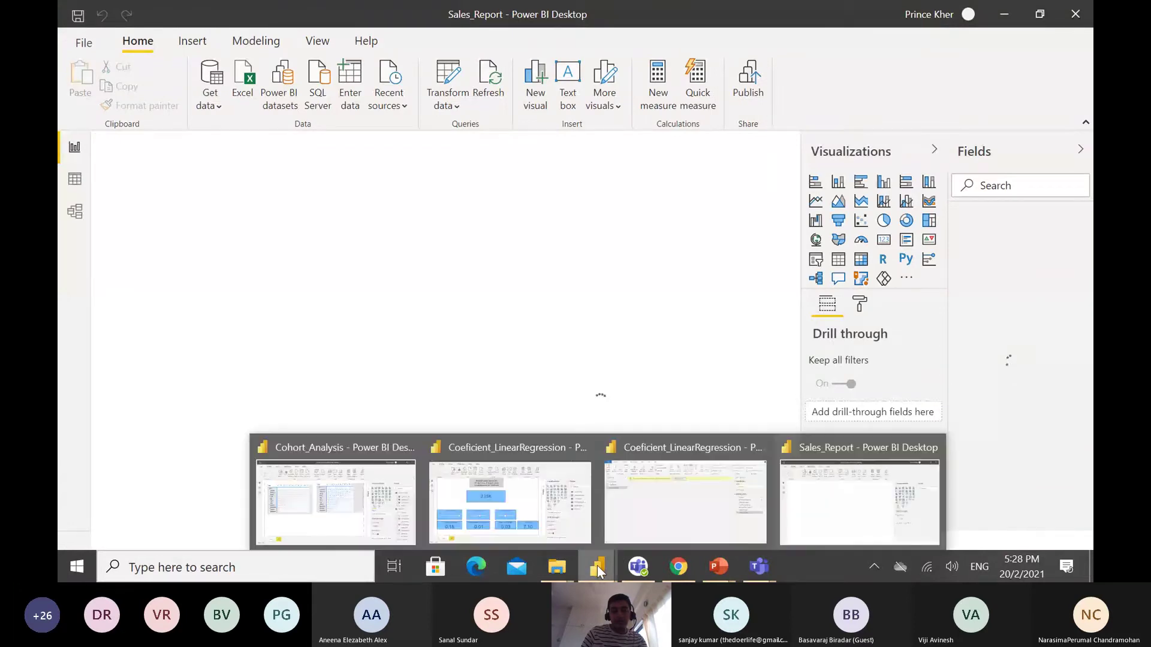
{"action": "left_click", "coordinate": [639, 491]}
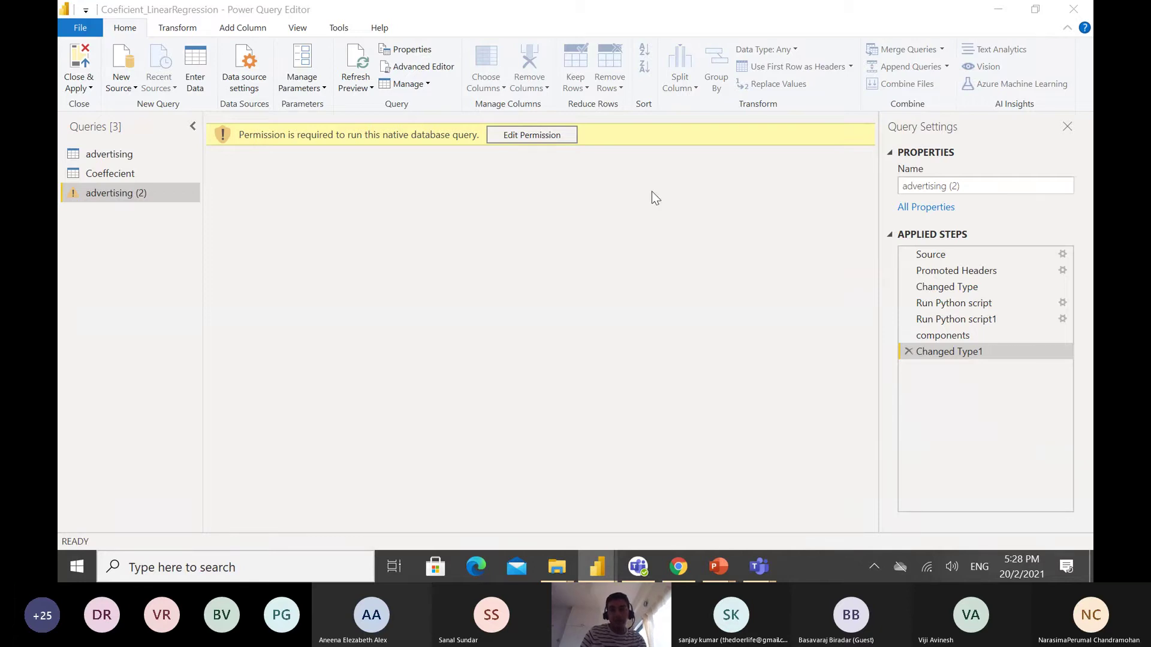
{"action": "key", "text": "alt+Tab"}
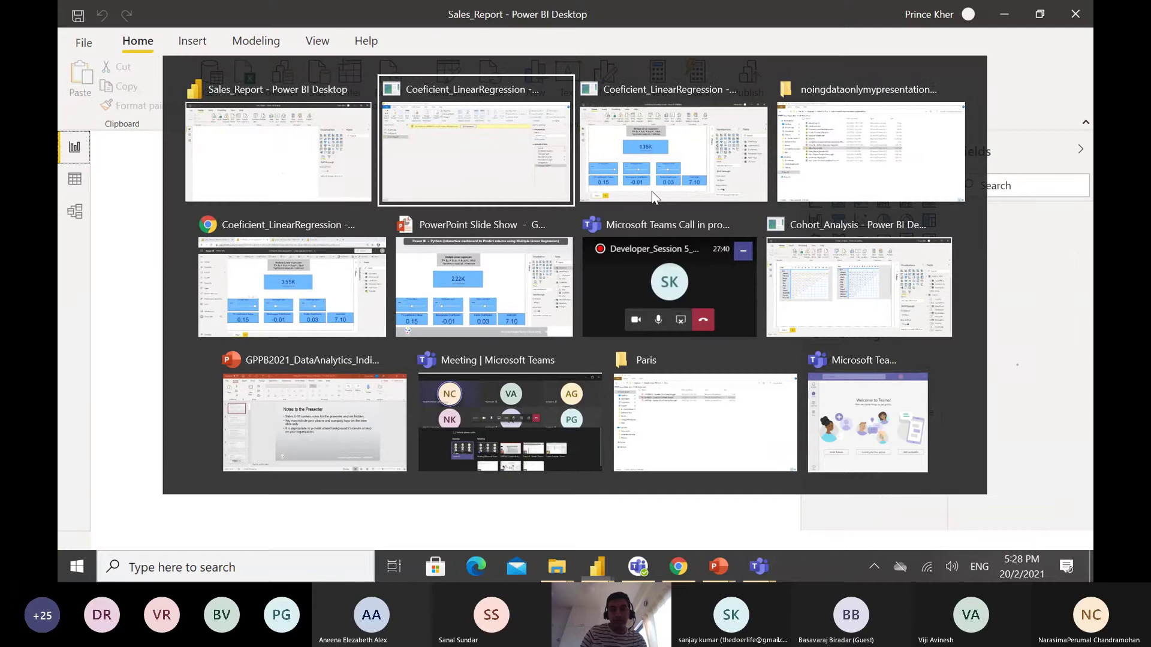
{"action": "key", "text": "alt+Tab"}
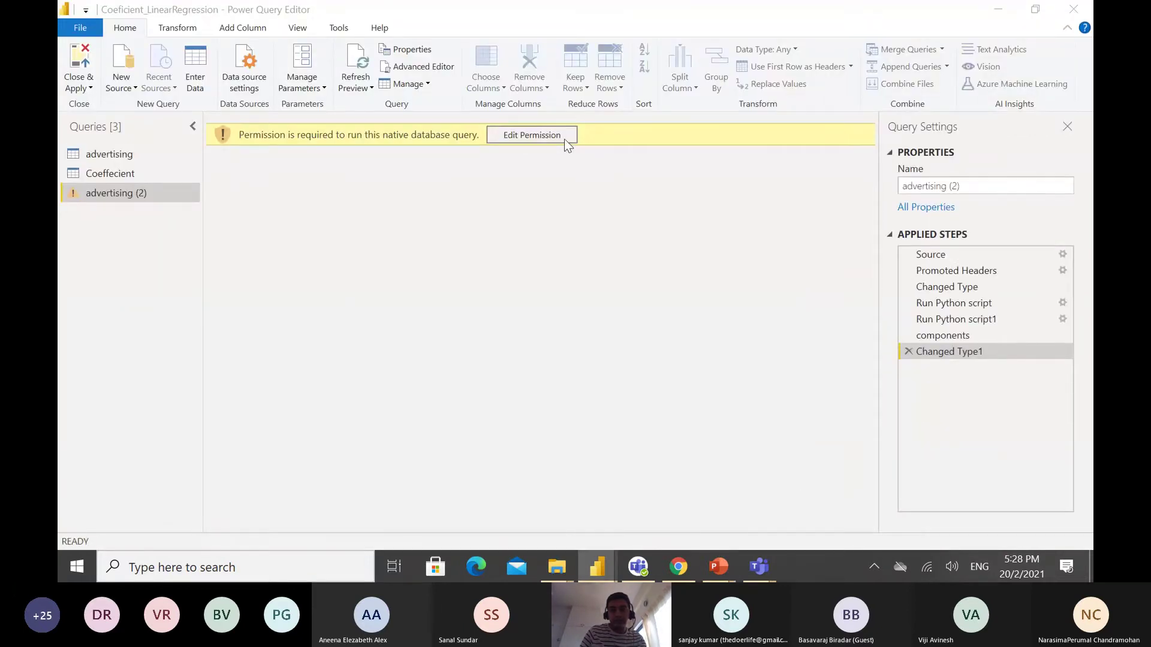
{"action": "left_click", "coordinate": [565, 142]}
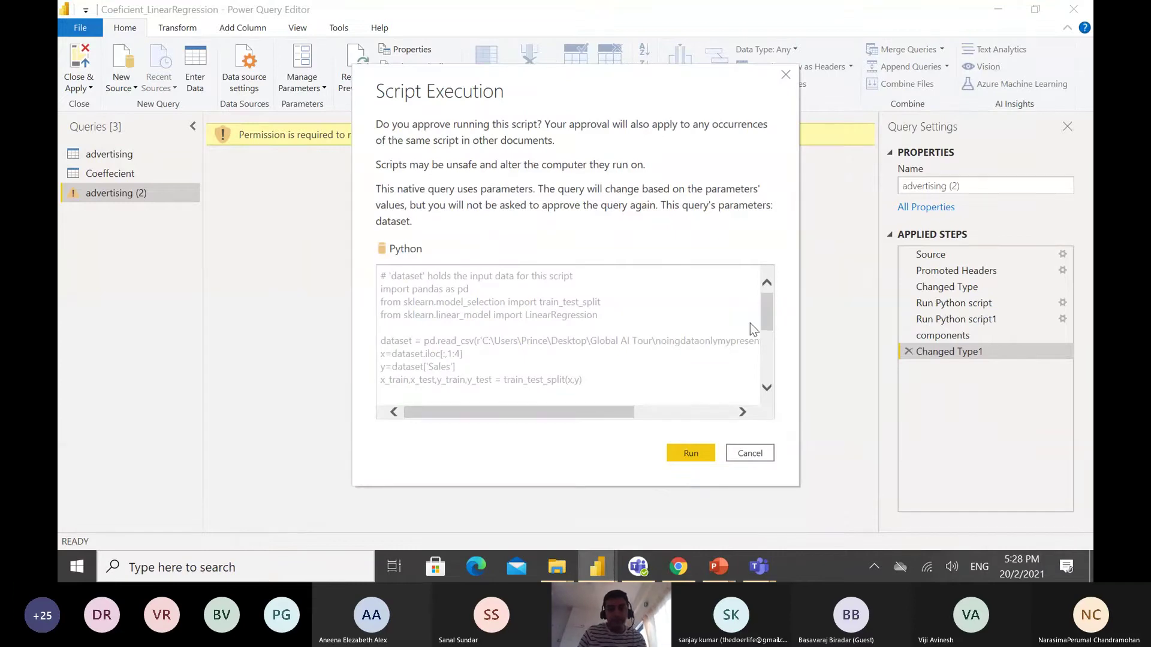
{"action": "left_click", "coordinate": [692, 451]}
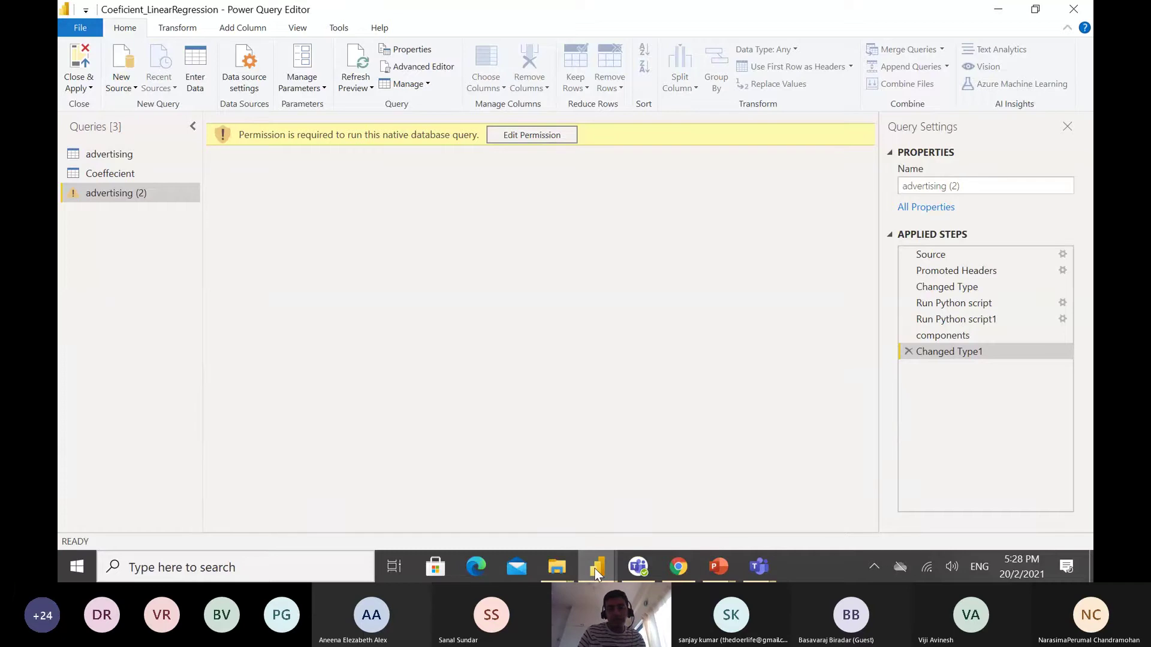
{"action": "mouse_move", "coordinate": [595, 567]}
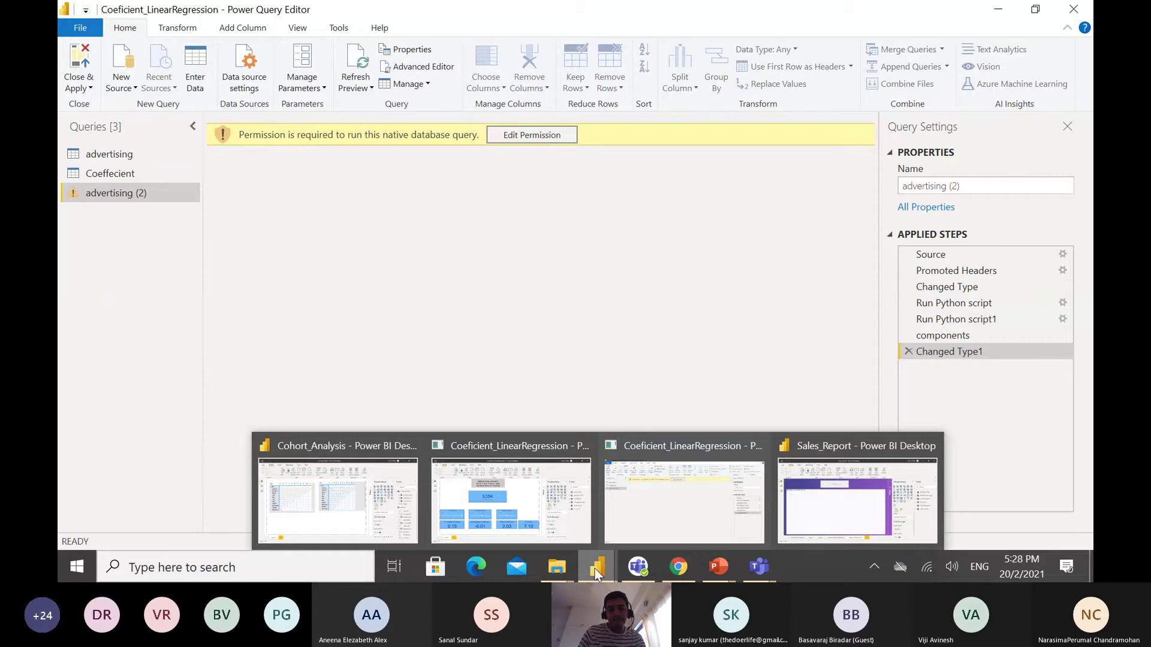
{"action": "left_click", "coordinate": [653, 474]}
{"action": "left_click", "coordinate": [532, 136]}
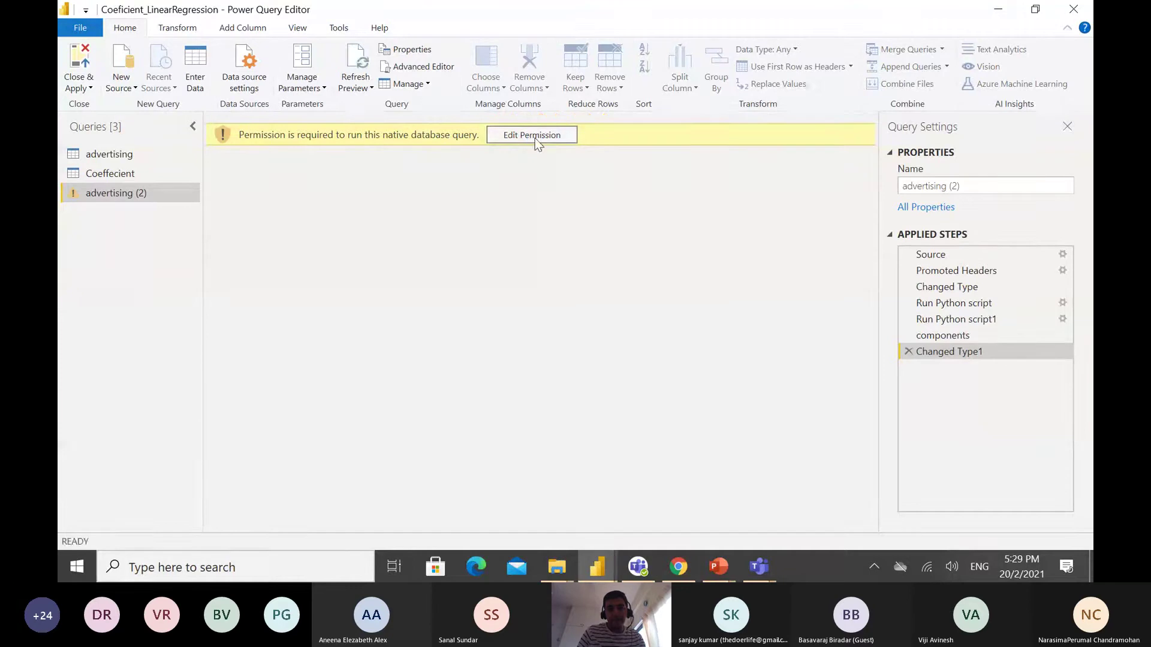
{"action": "left_click", "coordinate": [535, 138]}
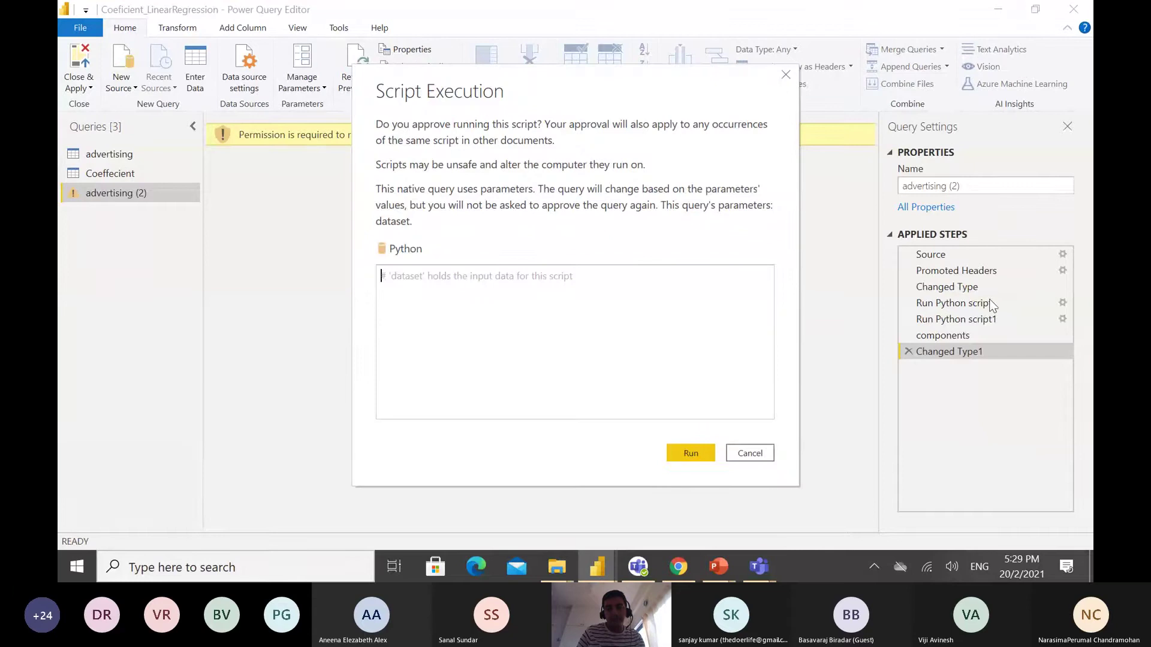
{"action": "left_click", "coordinate": [744, 455]}
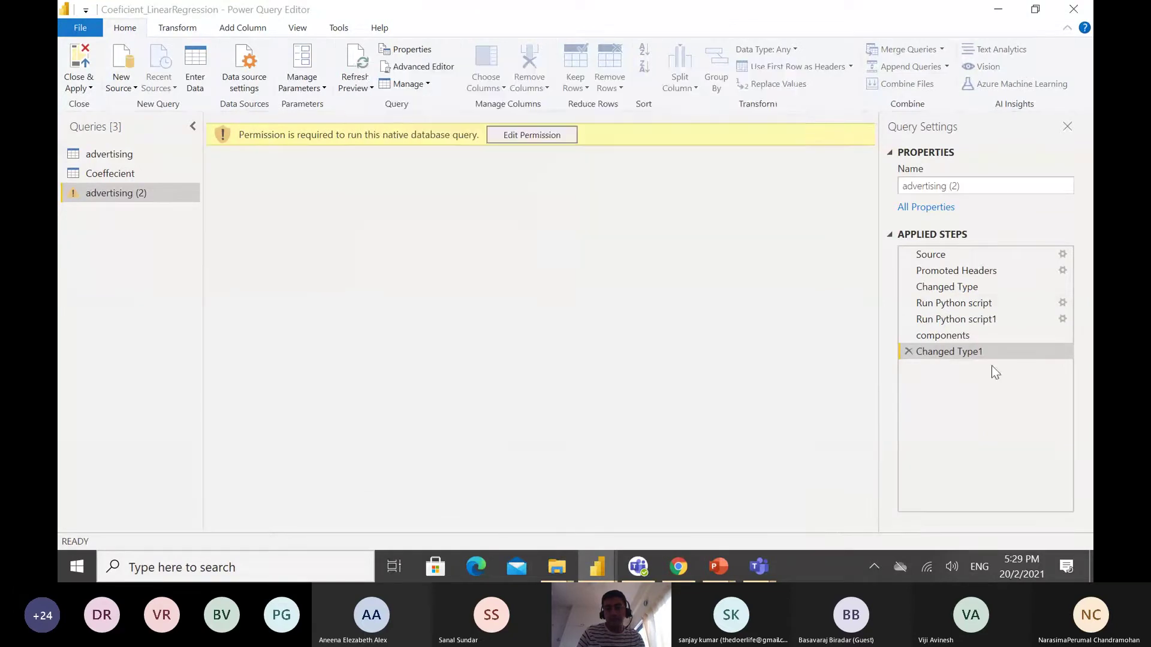
- Open the script of the Run Python script1 step and examine its dataset, model-fitting and coefficient lines
{"action": "left_click", "coordinate": [1063, 319]}
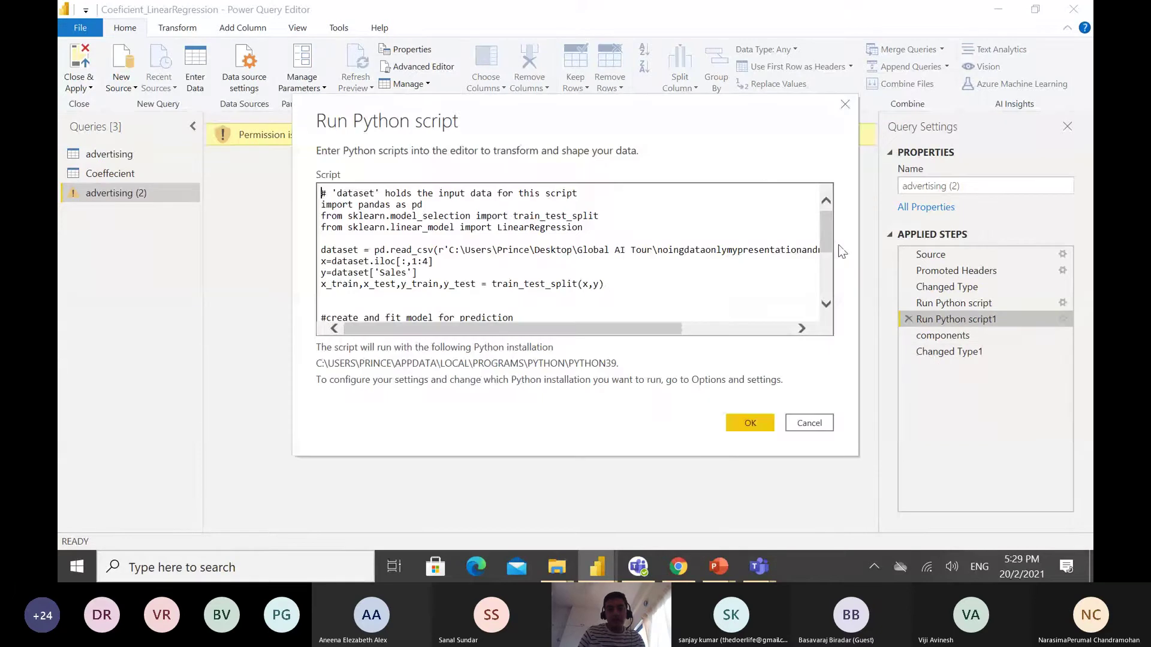
{"action": "mouse_move", "coordinate": [830, 246]}
{"action": "left_mouse_down"}
{"action": "mouse_move", "coordinate": [824, 308]}
{"action": "mouse_move", "coordinate": [822, 242]}
{"action": "left_mouse_up"}
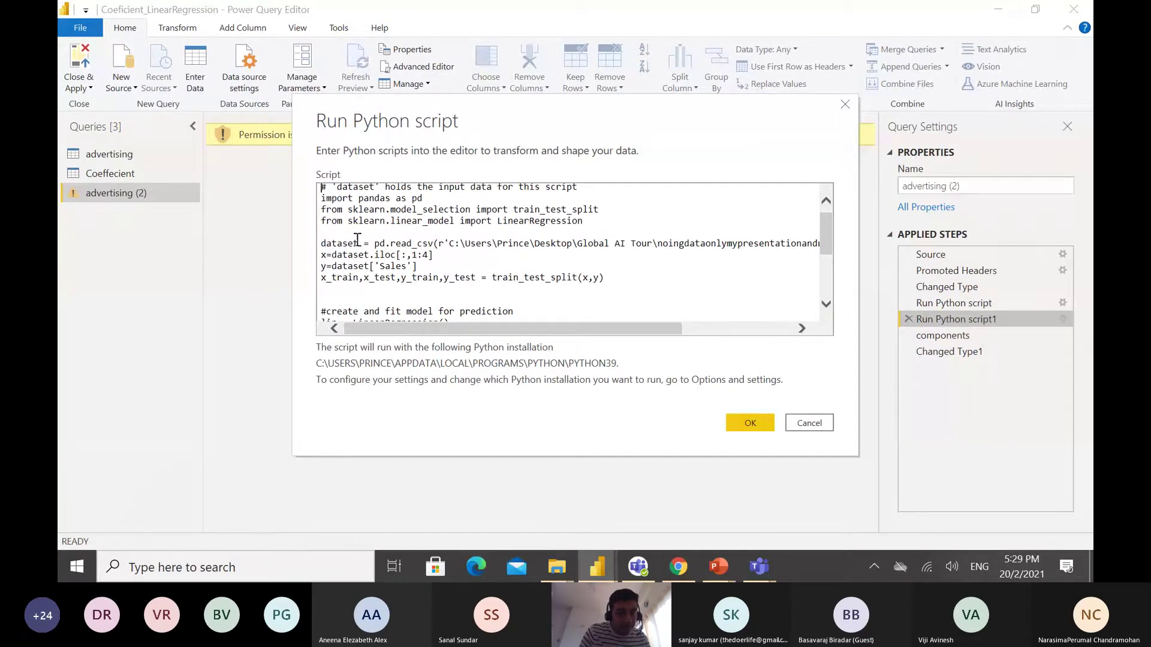
{"action": "left_click_drag", "start_coordinate": [321, 243], "coordinate": [334, 241]}
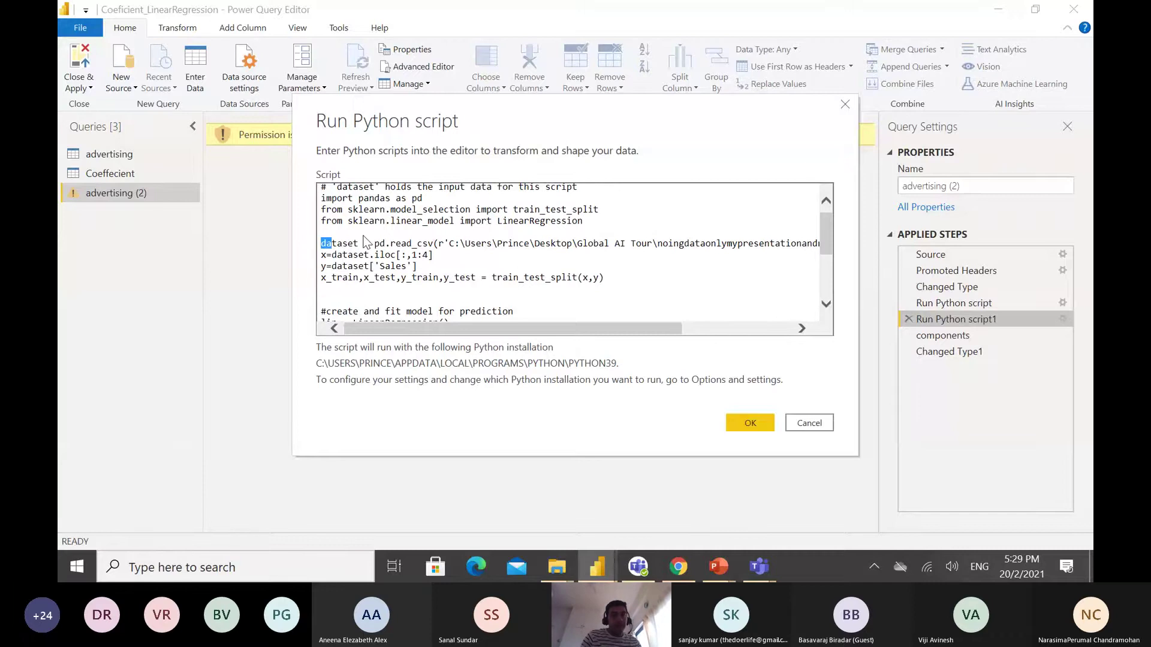
{"action": "scroll", "coordinate": [365, 240], "scroll_direction": "down", "scroll_amount": 1}
{"action": "scroll", "coordinate": [364, 236], "scroll_direction": "down", "scroll_amount": 1}
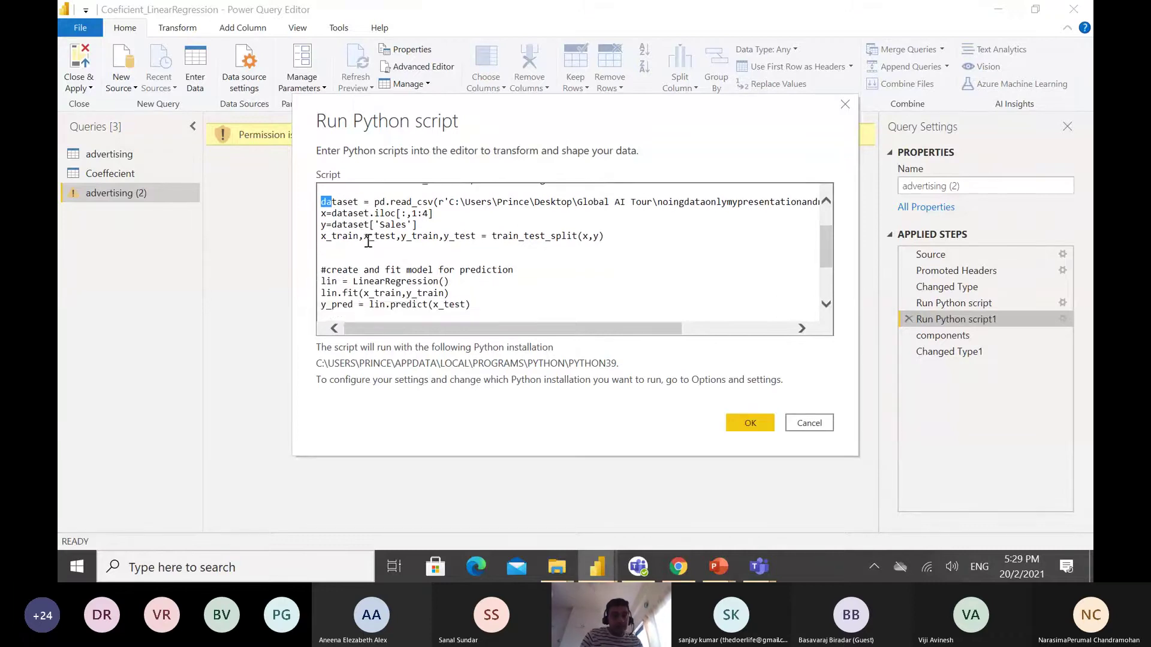
{"action": "scroll", "coordinate": [349, 303], "scroll_direction": "down", "scroll_amount": 3}
{"action": "double_click", "coordinate": [340, 301]}
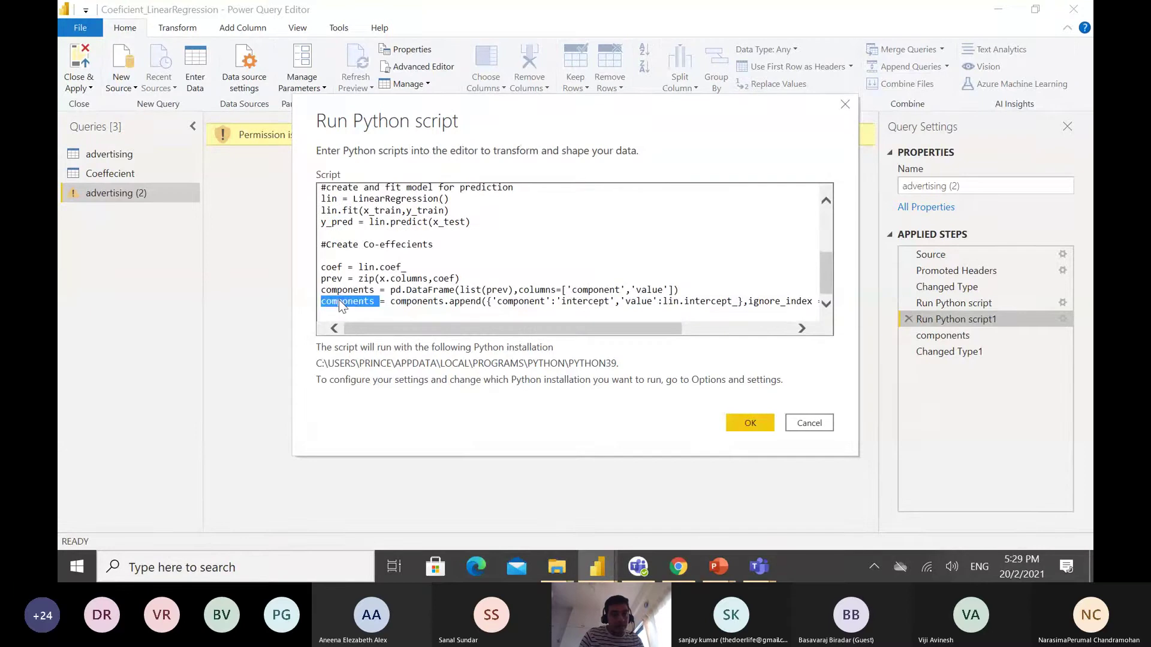
- Examine the train/test split, model-fitting and coefficient lines of the Python script, then close it without changes
{"action": "scroll", "coordinate": [339, 300], "scroll_direction": "up", "scroll_amount": 1}
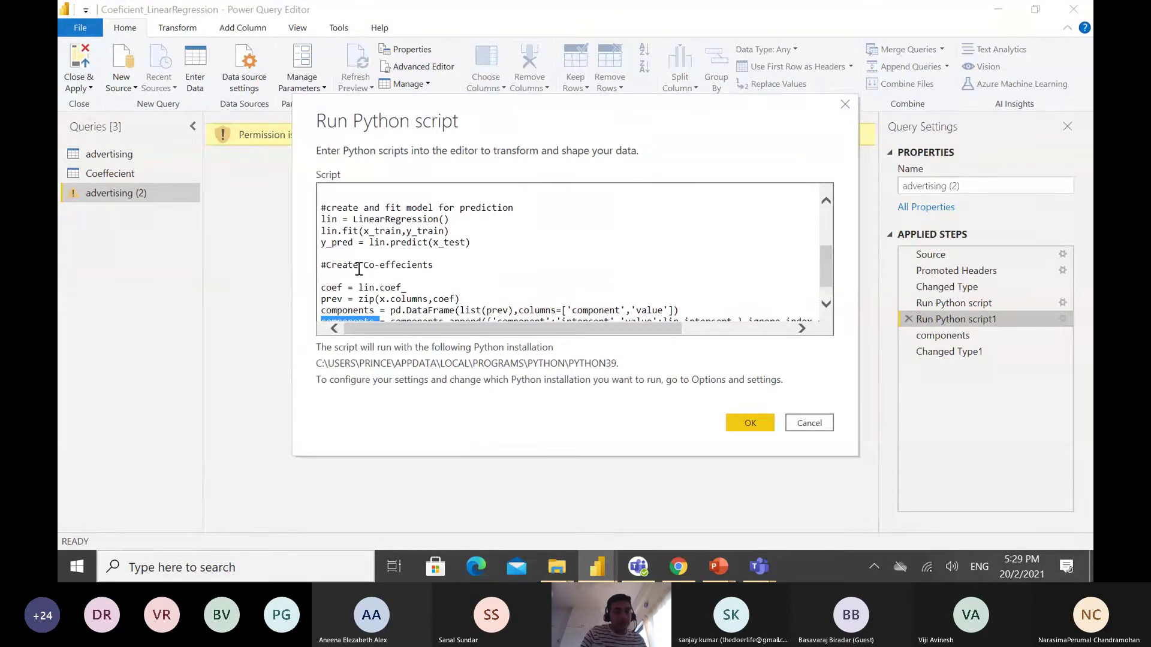
{"action": "scroll", "coordinate": [359, 269], "scroll_direction": "up", "scroll_amount": 2}
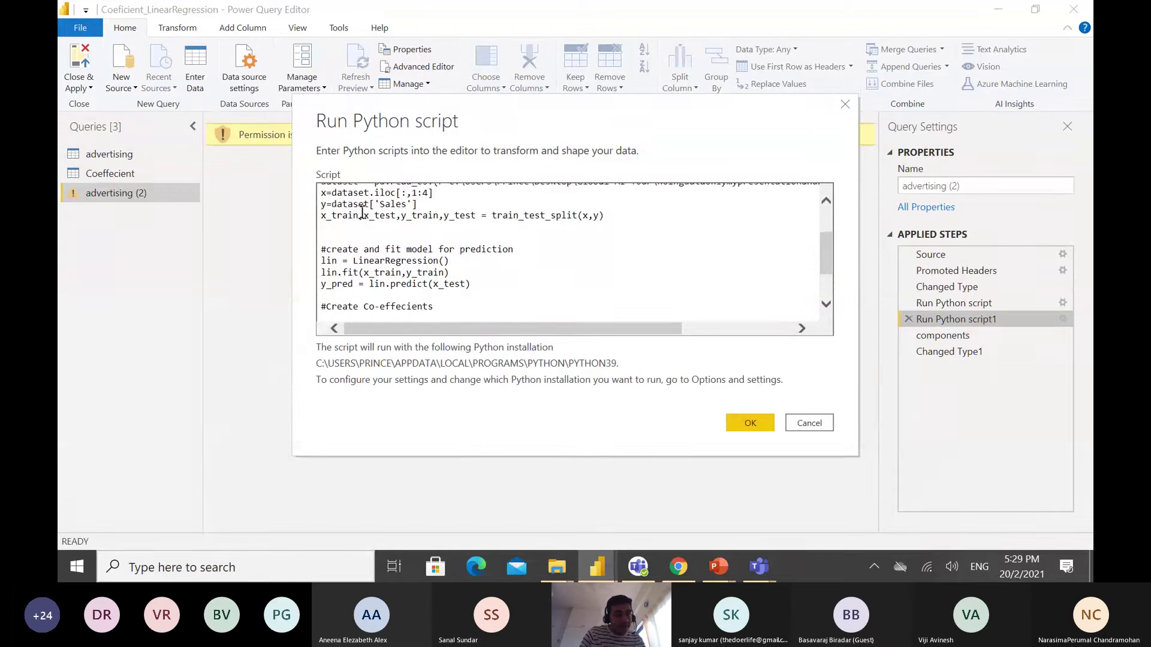
{"action": "left_click_drag", "start_coordinate": [368, 215], "coordinate": [395, 215]}
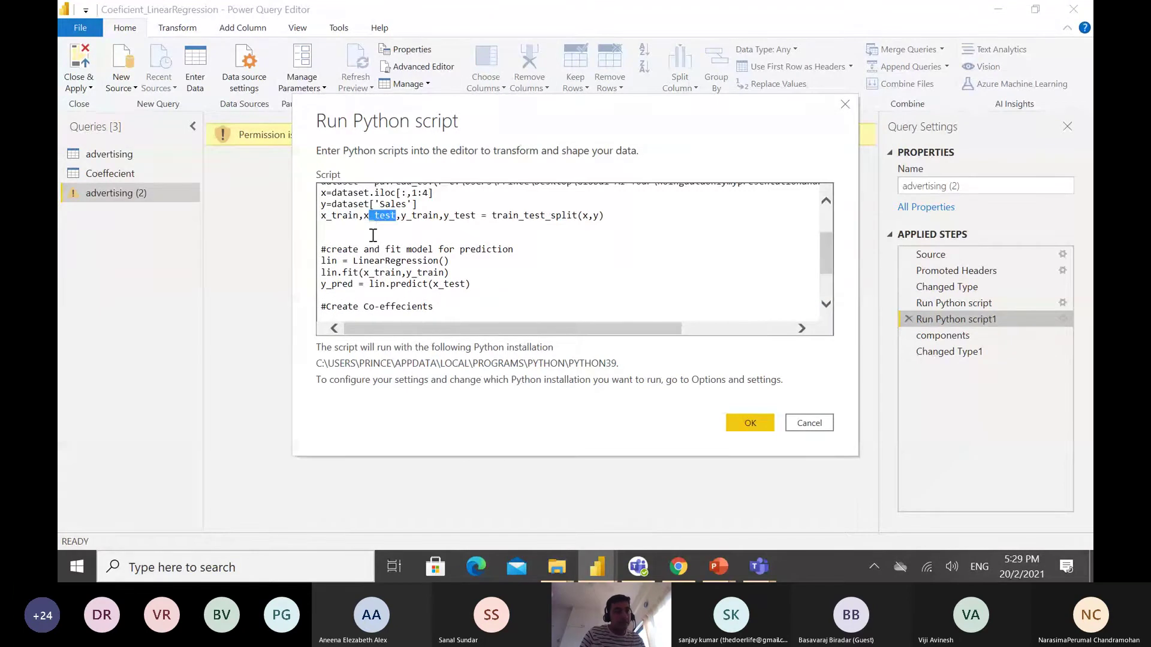
{"action": "left_click", "coordinate": [372, 235]}
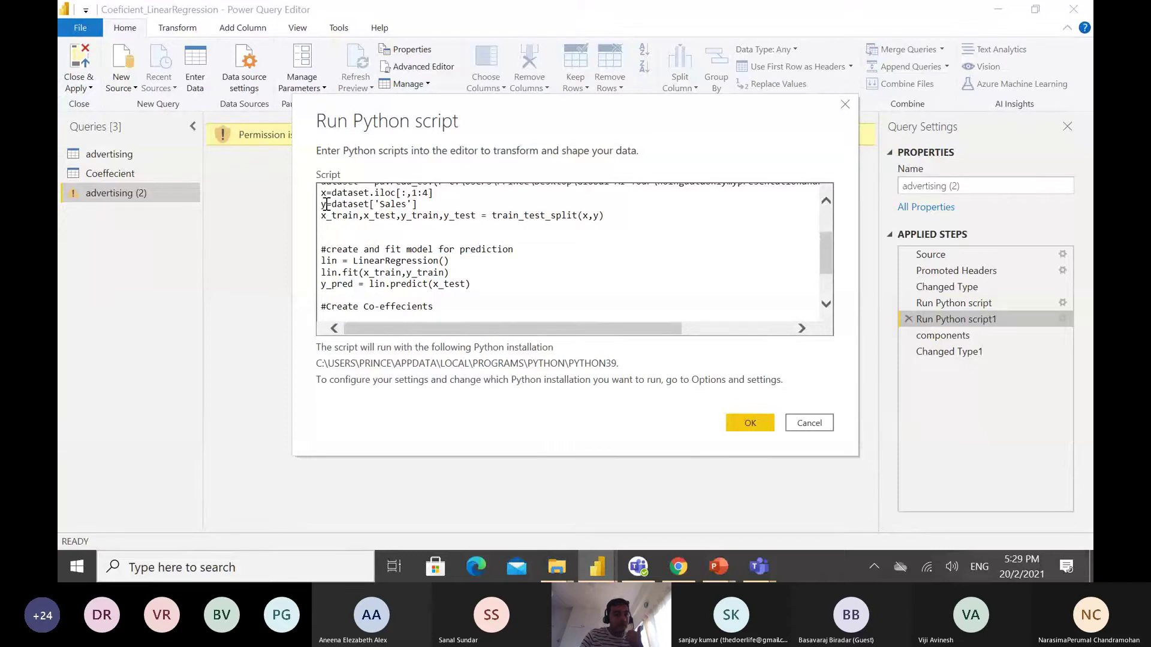
{"action": "scroll", "coordinate": [334, 215], "scroll_direction": "down", "scroll_amount": 2}
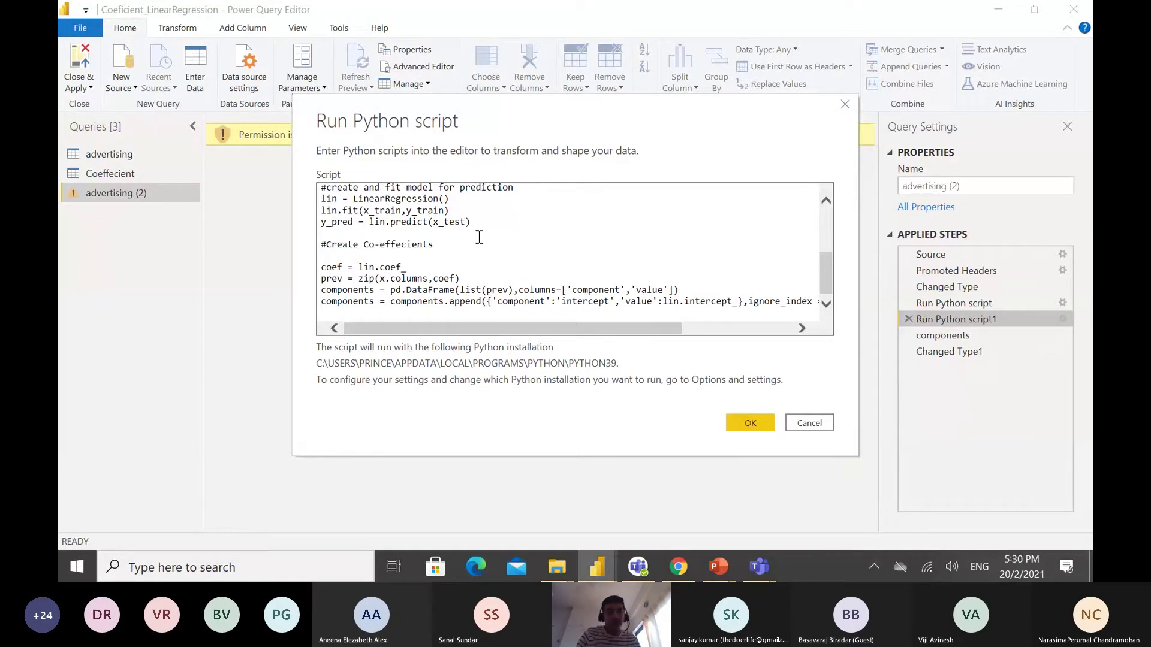
{"action": "left_click", "coordinate": [810, 424]}
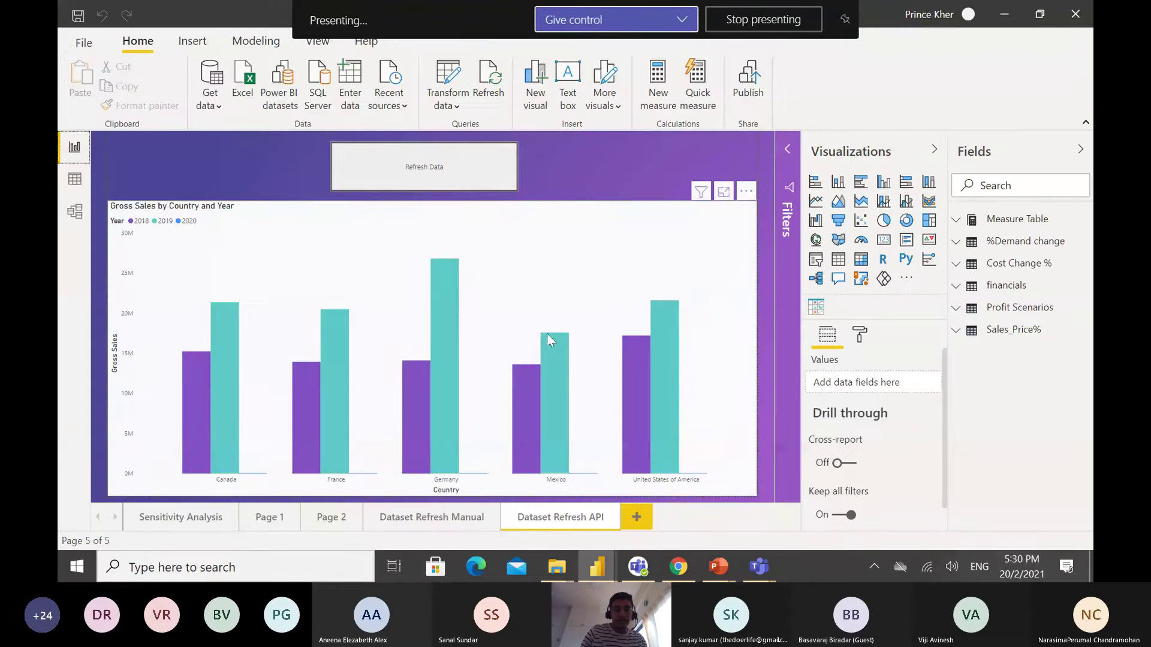
- Show the Sensitivity Analysis page of Sales_Report and look over its tables in the model view
{"action": "left_click", "coordinate": [190, 521]}
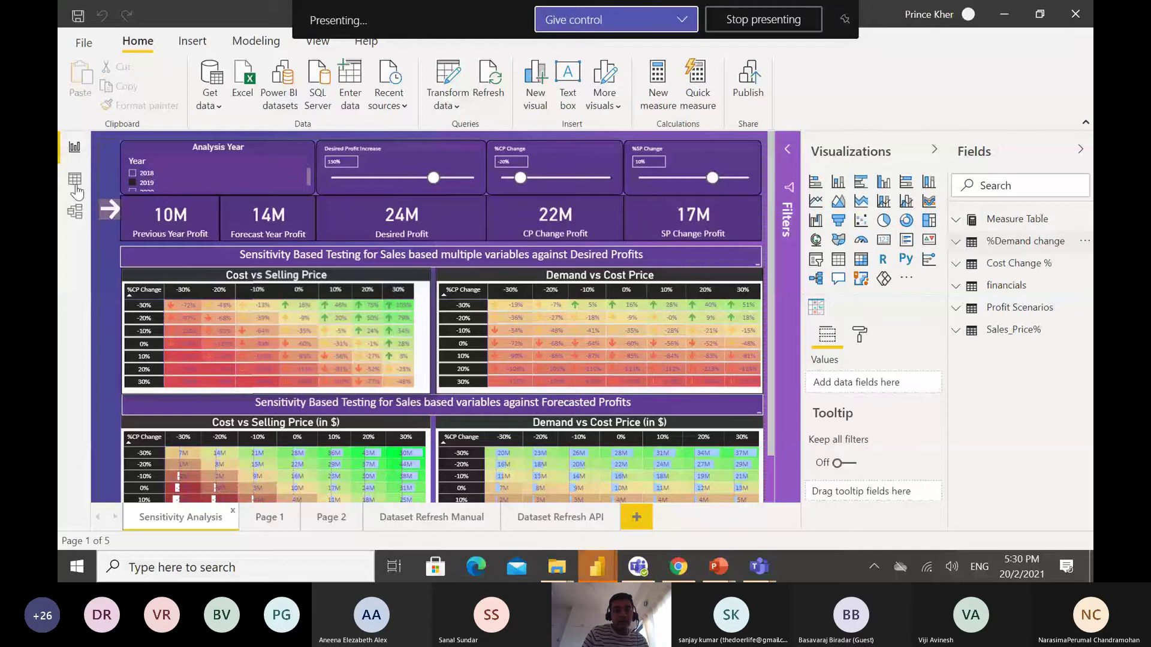
{"action": "left_click", "coordinate": [75, 211]}
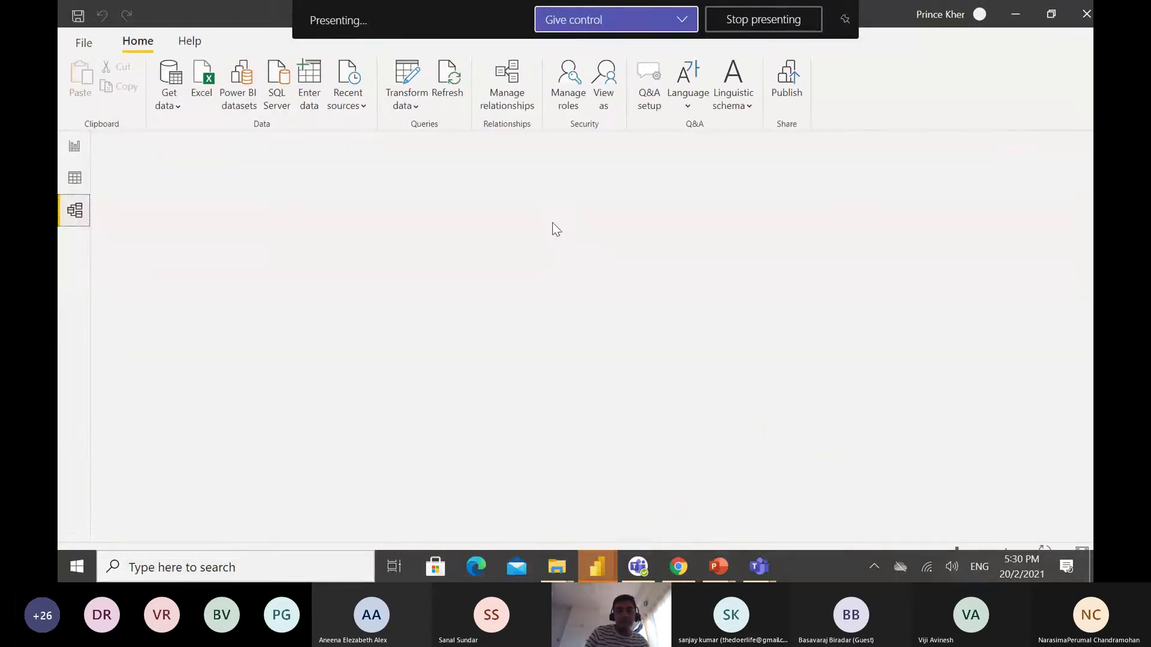
{"action": "left_click", "coordinate": [852, 150]}
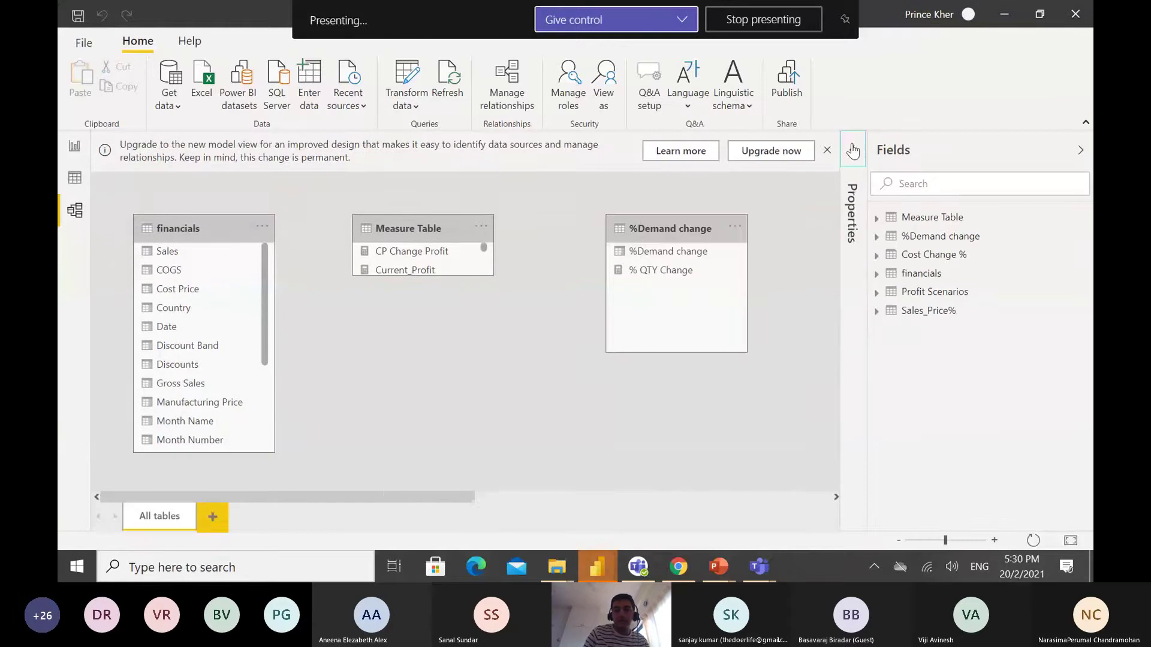
{"action": "left_click_drag", "start_coordinate": [408, 497], "coordinate": [239, 310]}
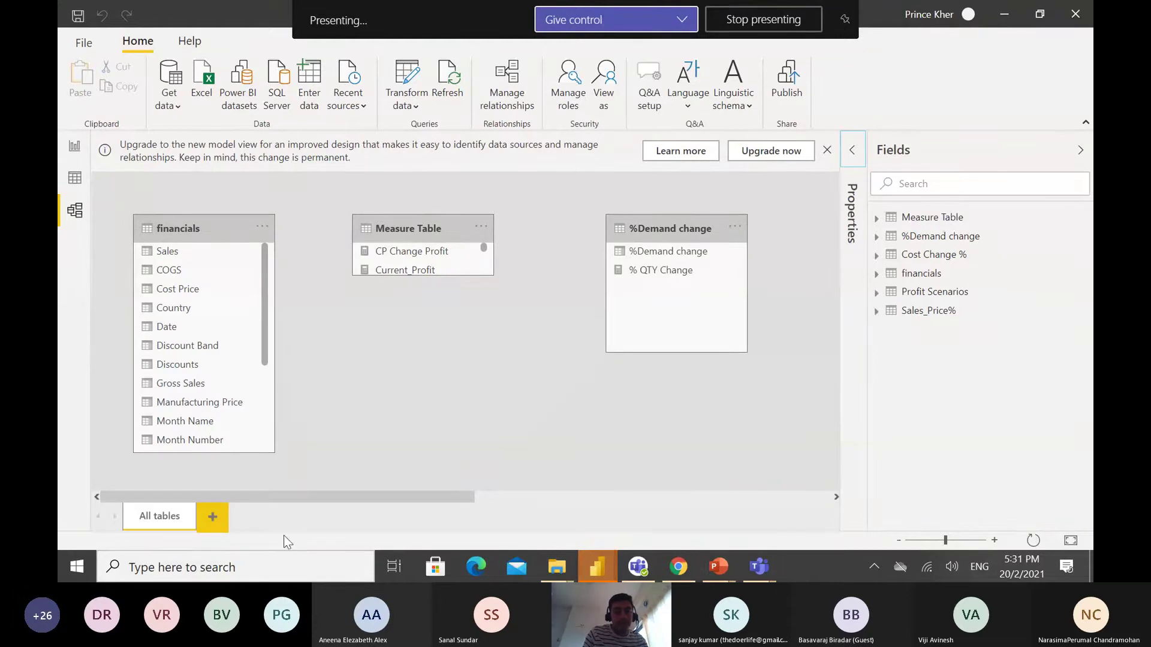
{"action": "left_click_drag", "start_coordinate": [347, 497], "coordinate": [275, 448]}
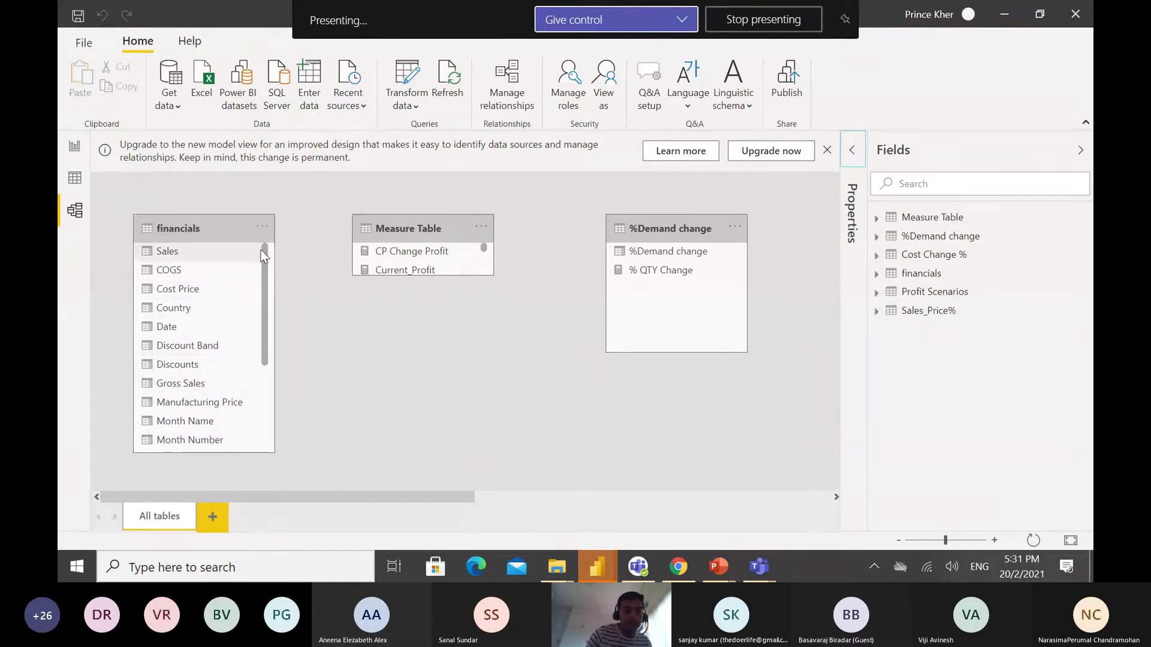
- Return to the report view of Sales_Report and show the formula behind the %Demand change column
{"action": "key", "text": "alt+Tab"}
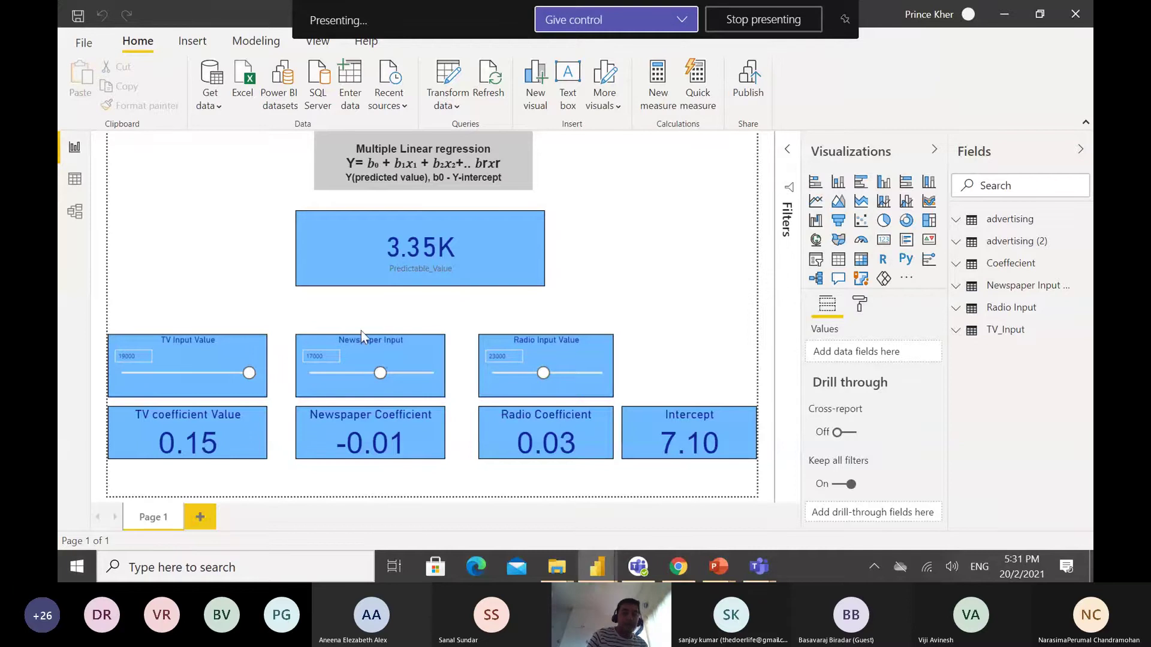
{"action": "mouse_move", "coordinate": [602, 565]}
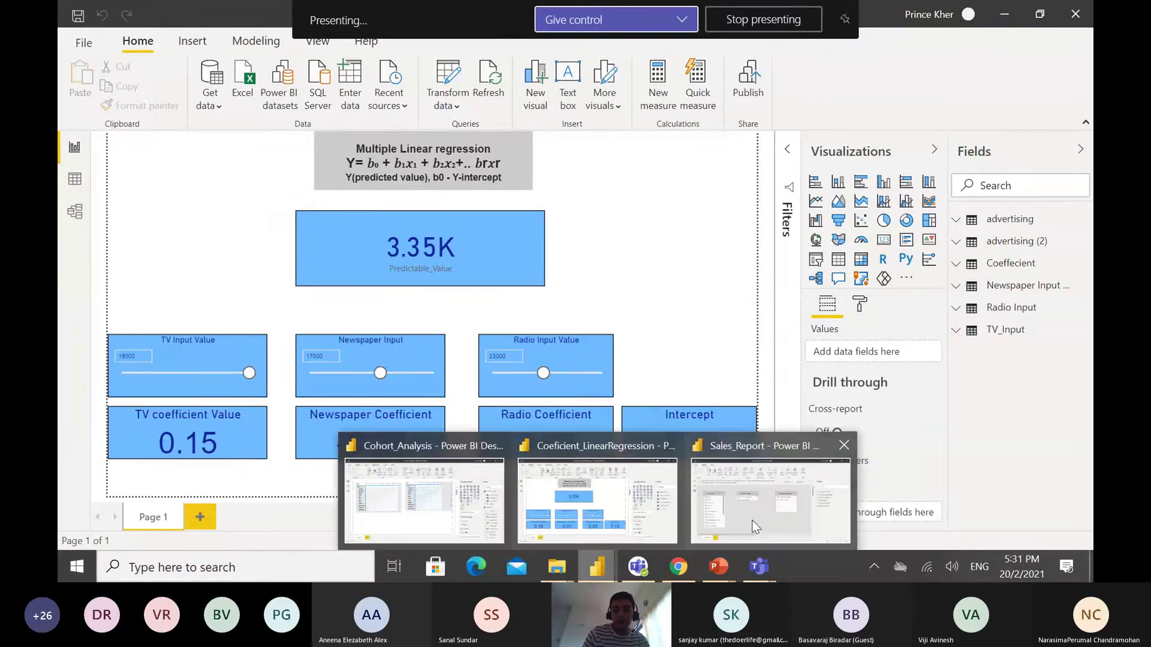
{"action": "left_click", "coordinate": [745, 498]}
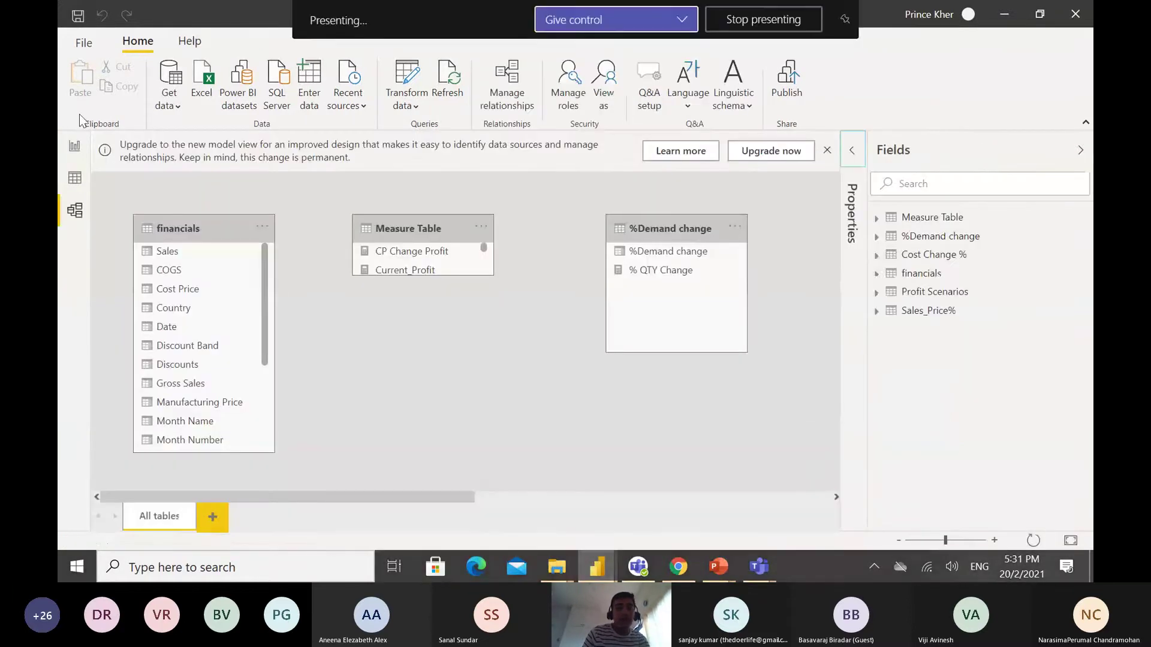
{"action": "left_click", "coordinate": [75, 146]}
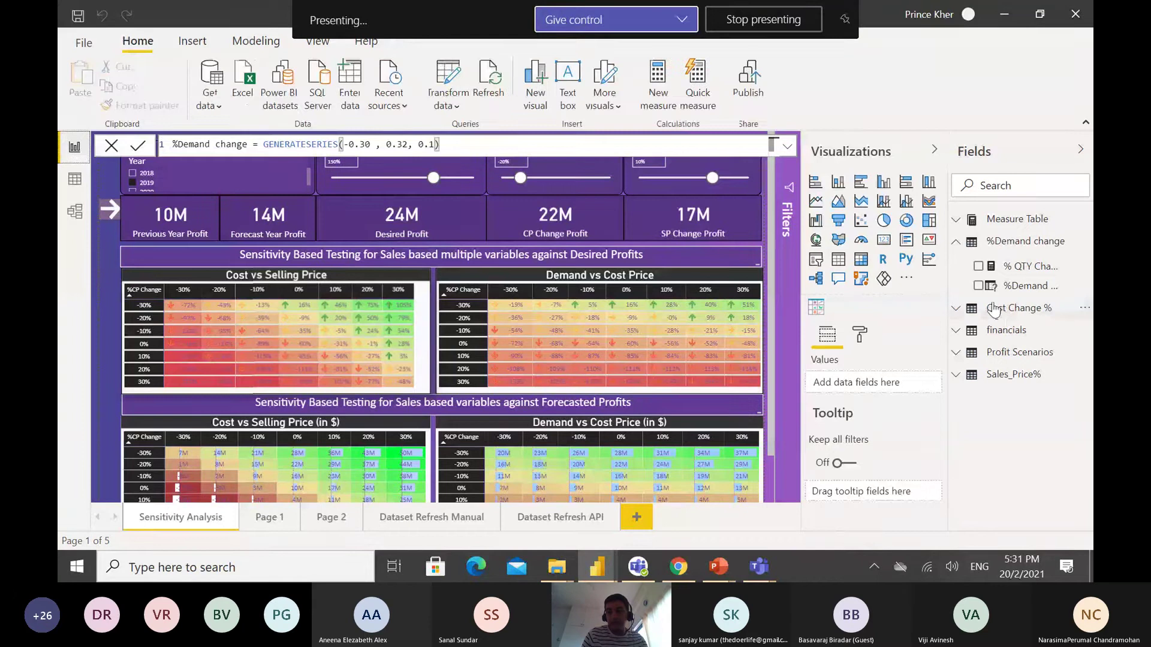
{"action": "left_click", "coordinate": [1008, 287]}
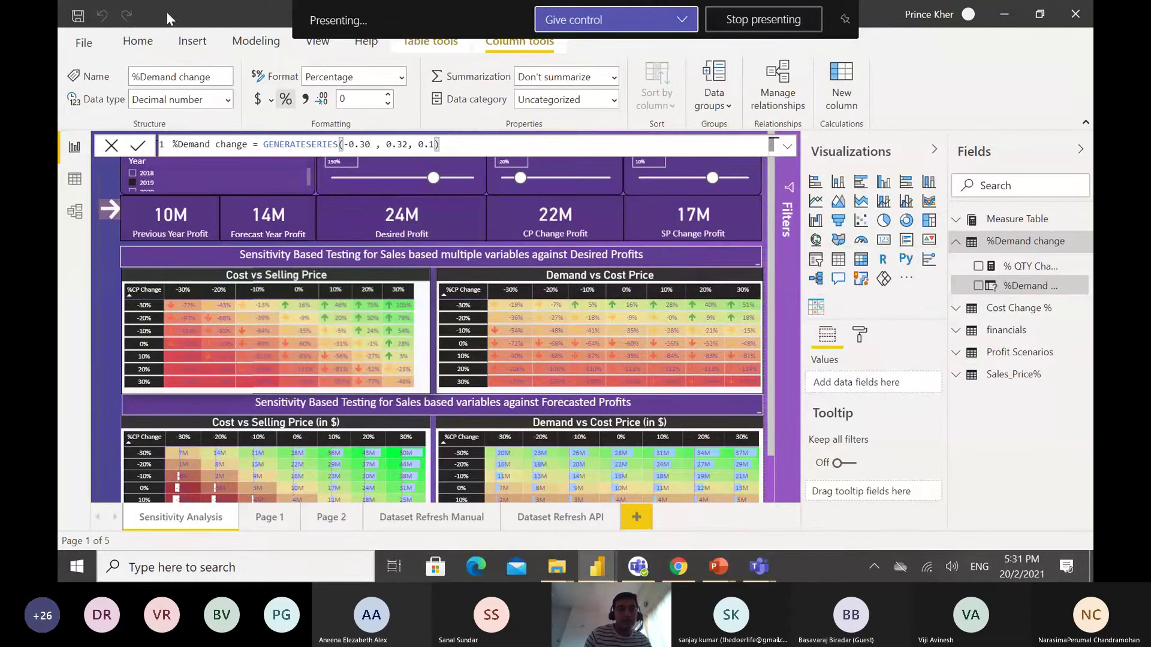
- Start a new what-if parameter and name it Demo_India_QTY
{"action": "left_click", "coordinate": [246, 42]}
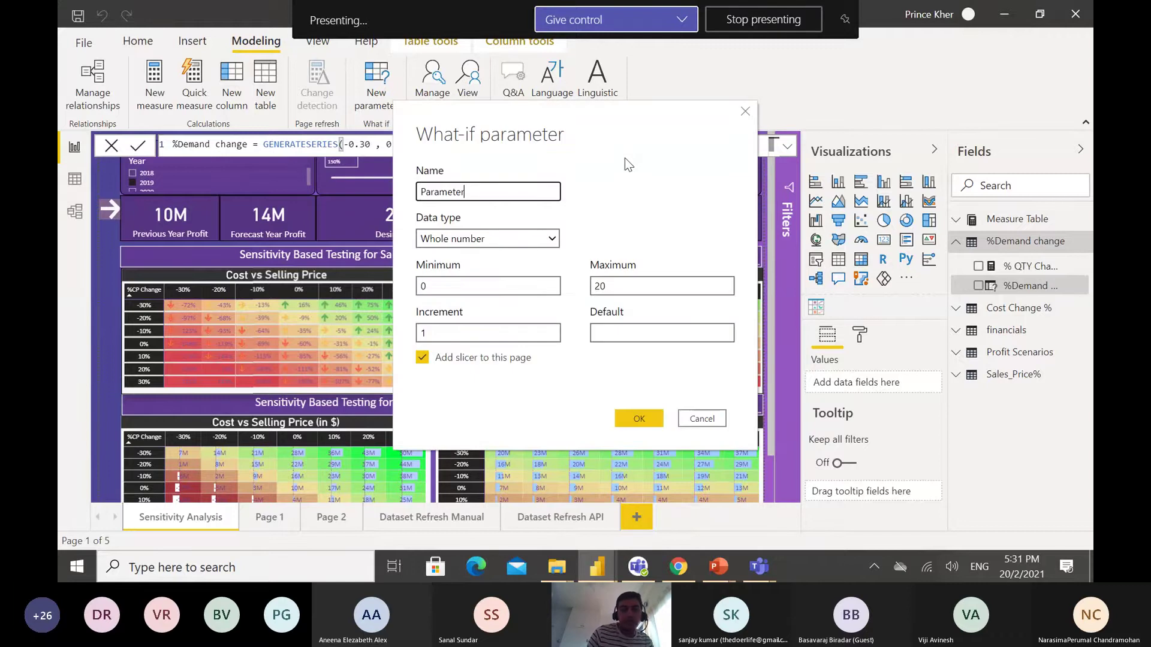
{"action": "key", "text": "ctrl+a"}
{"action": "key", "text": "BackSpace"}
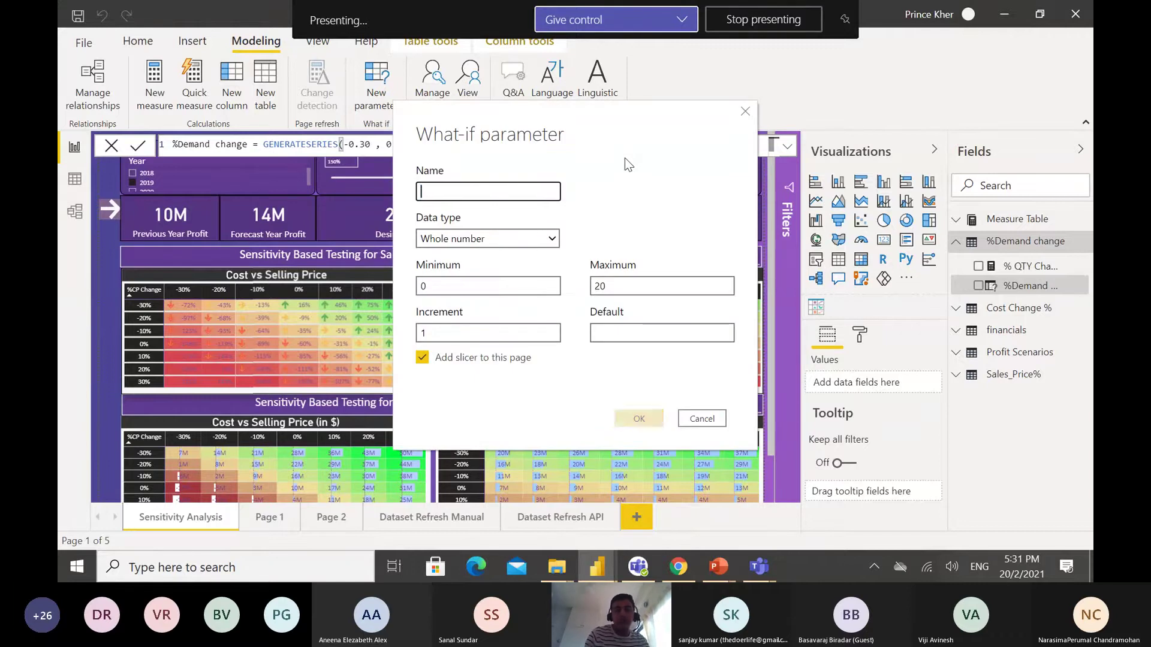
{"action": "type", "text": "Demo"}
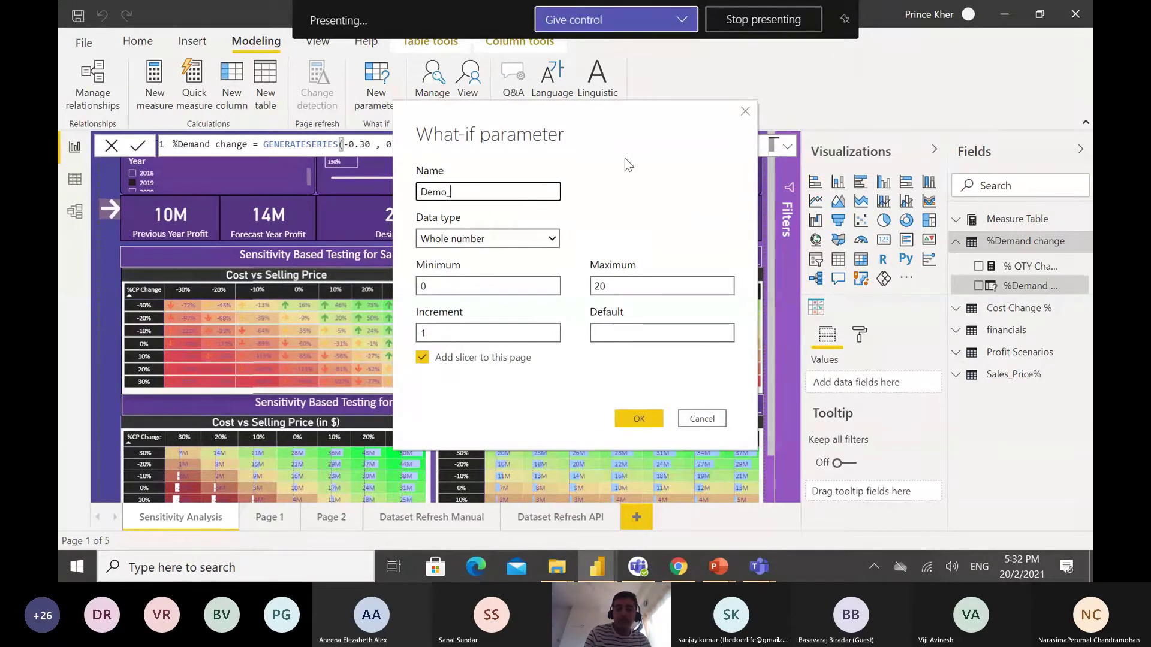
{"action": "type", "text": "_India_QTY"}
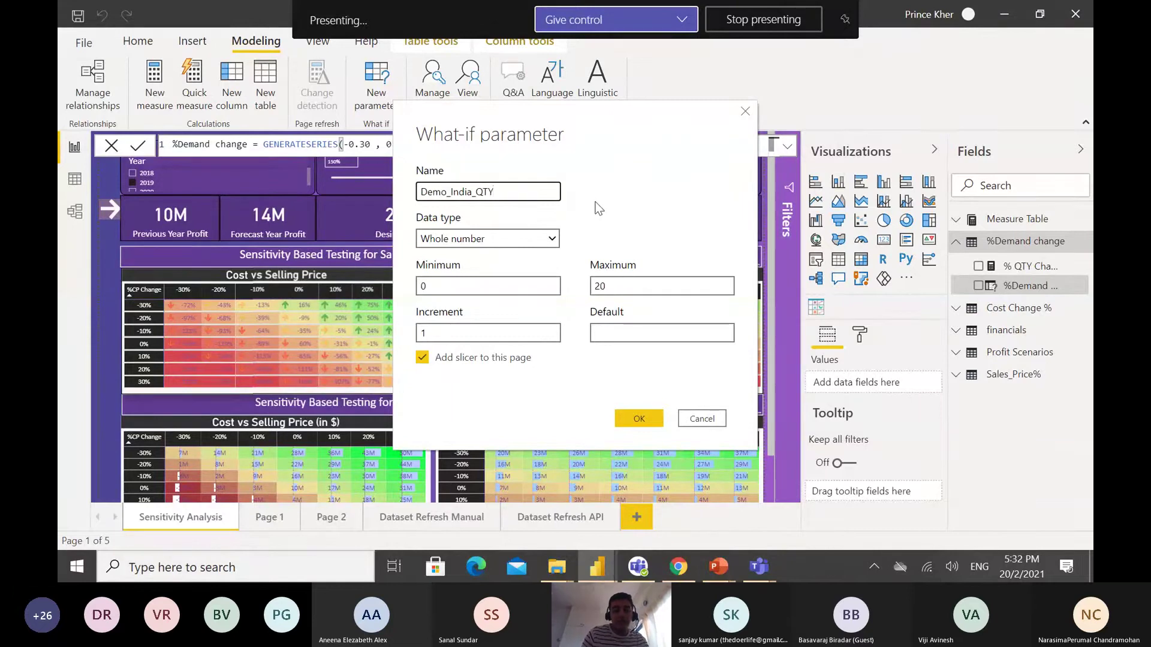
- Set the data type of the Demo_India_QTY parameter to Fixed decimal number
{"action": "left_click", "coordinate": [551, 239]}
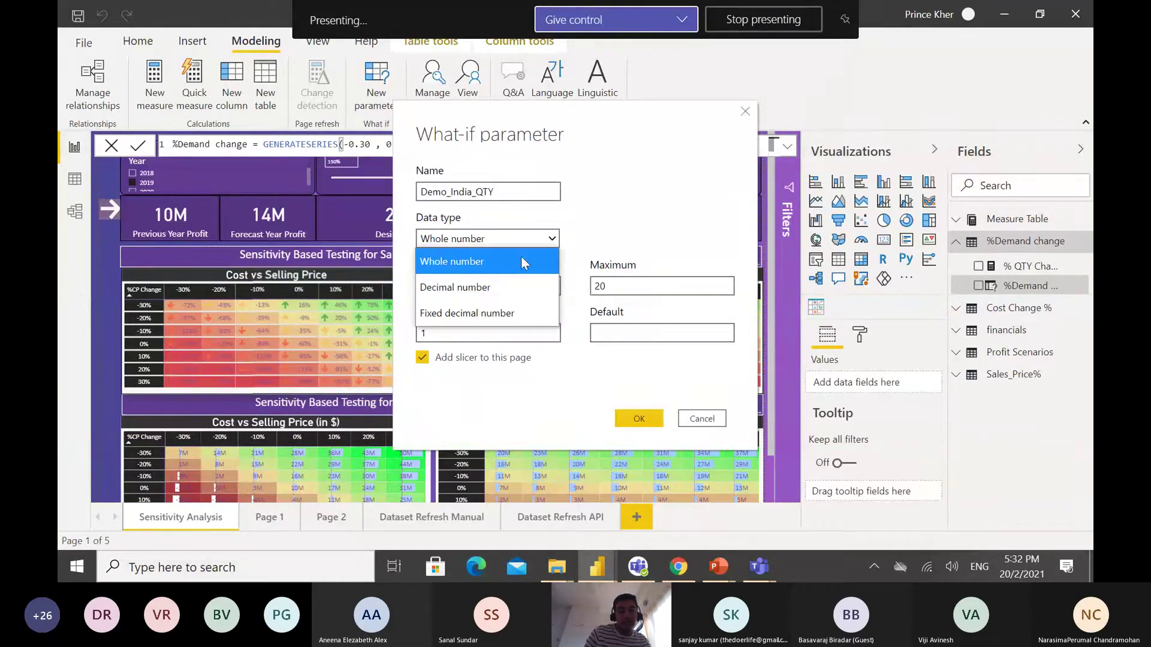
{"action": "left_click", "coordinate": [495, 287]}
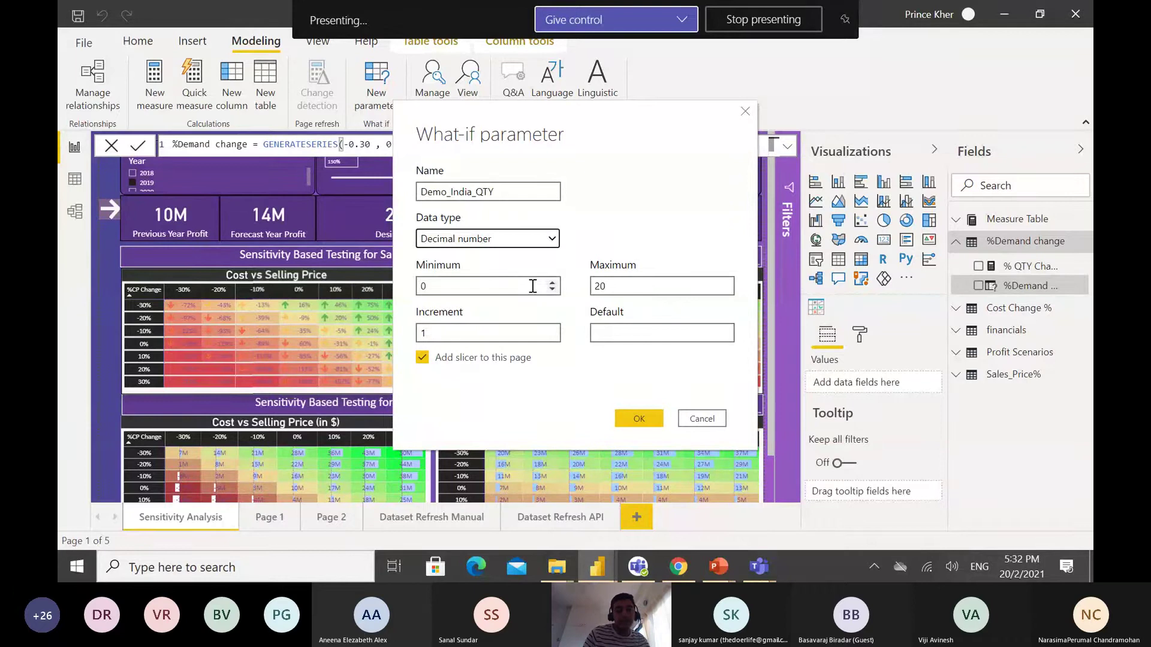
{"action": "left_click", "coordinate": [552, 240]}
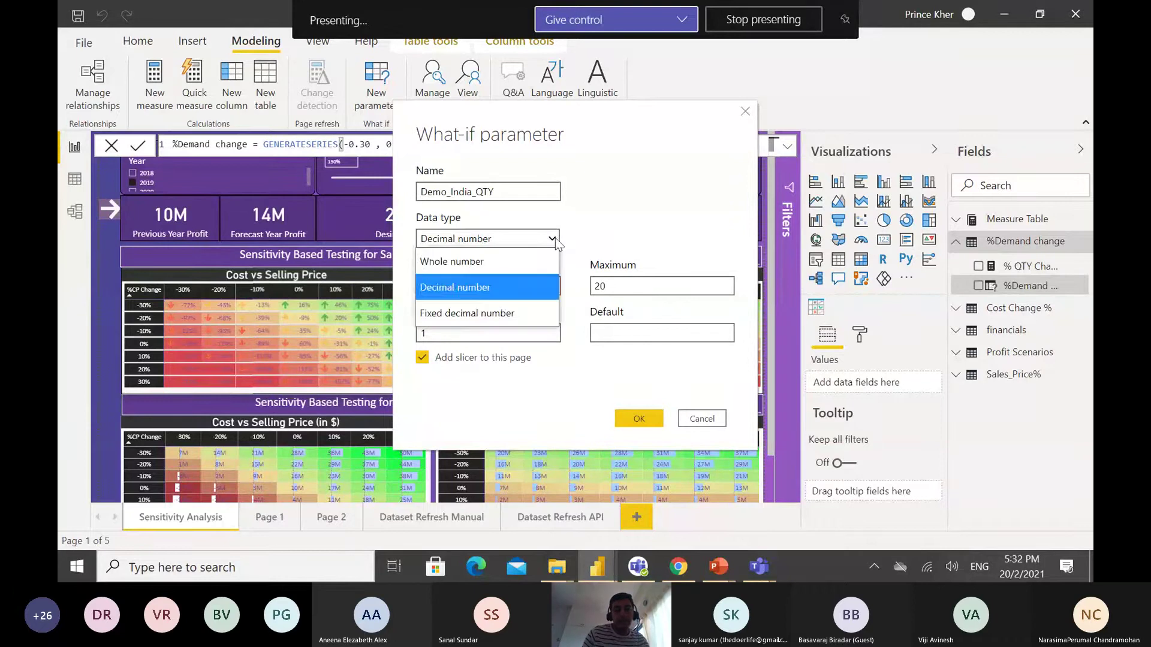
{"action": "left_click", "coordinate": [483, 313]}
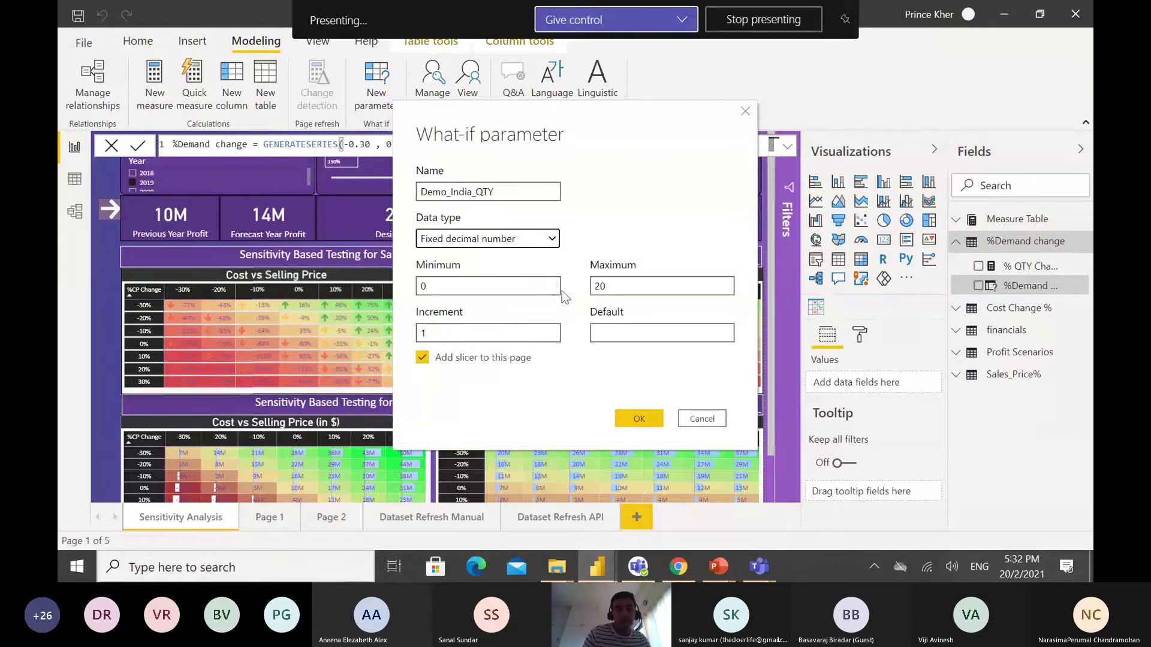
- Set the parameter's range to a minimum of -0.6 and a maximum of 0.6
{"action": "left_click", "coordinate": [530, 285]}
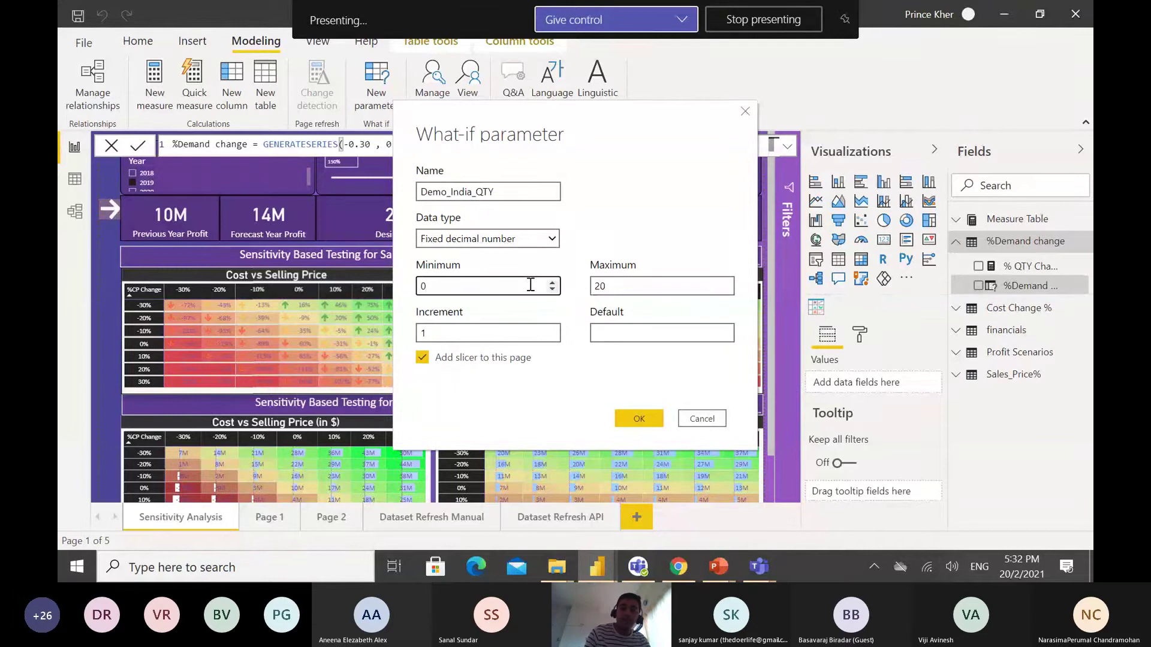
{"action": "key", "text": "BackSpace"}
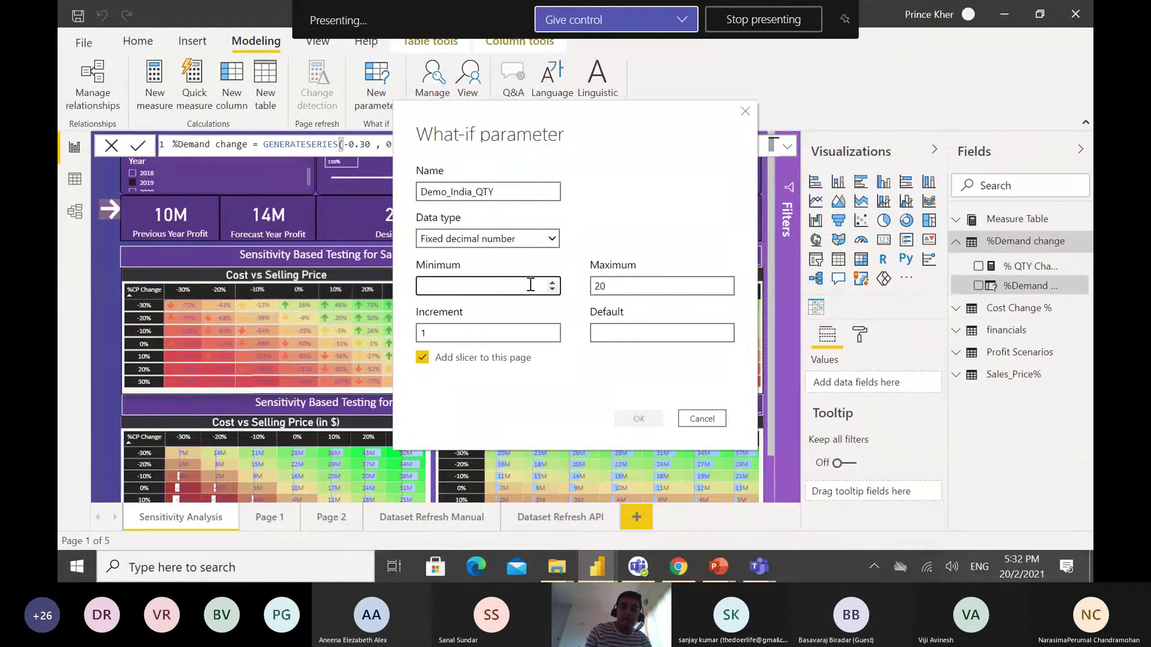
{"action": "type", "text": "-"}
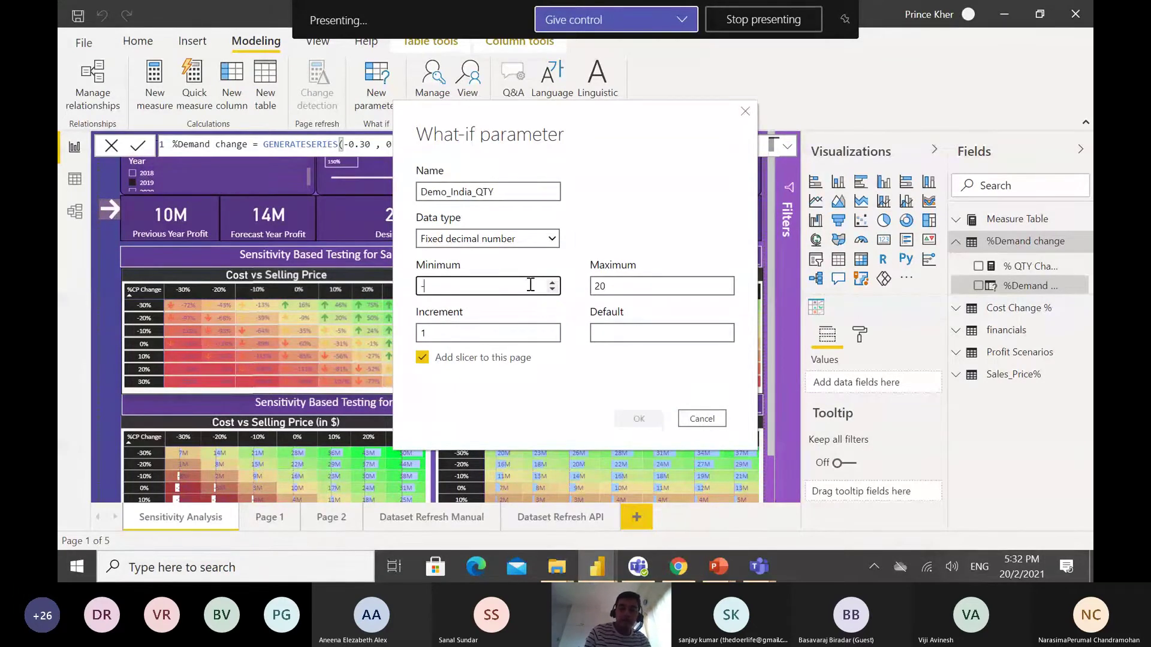
{"action": "type", "text": "0."}
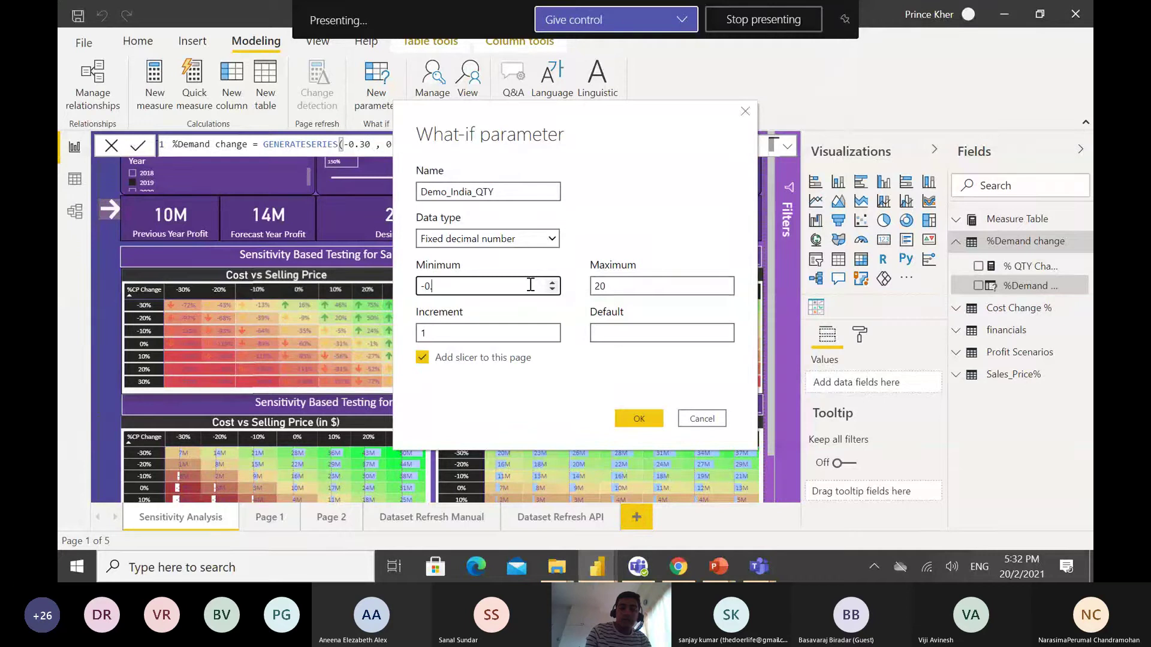
{"action": "type", "text": "6"}
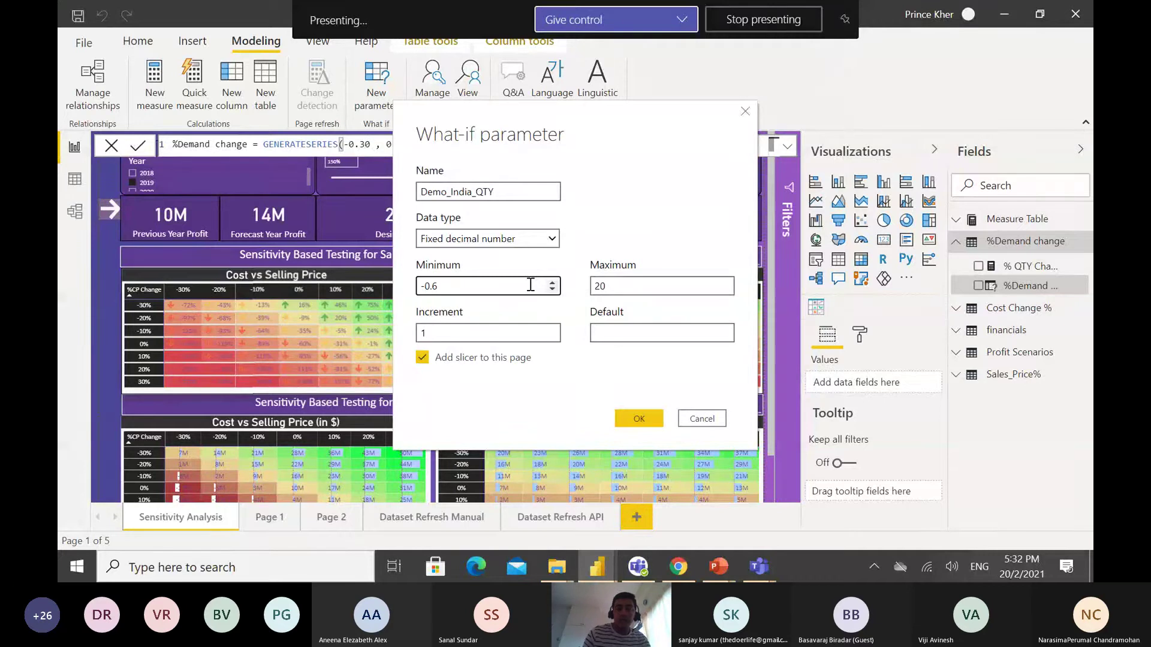
{"action": "left_click", "coordinate": [621, 287]}
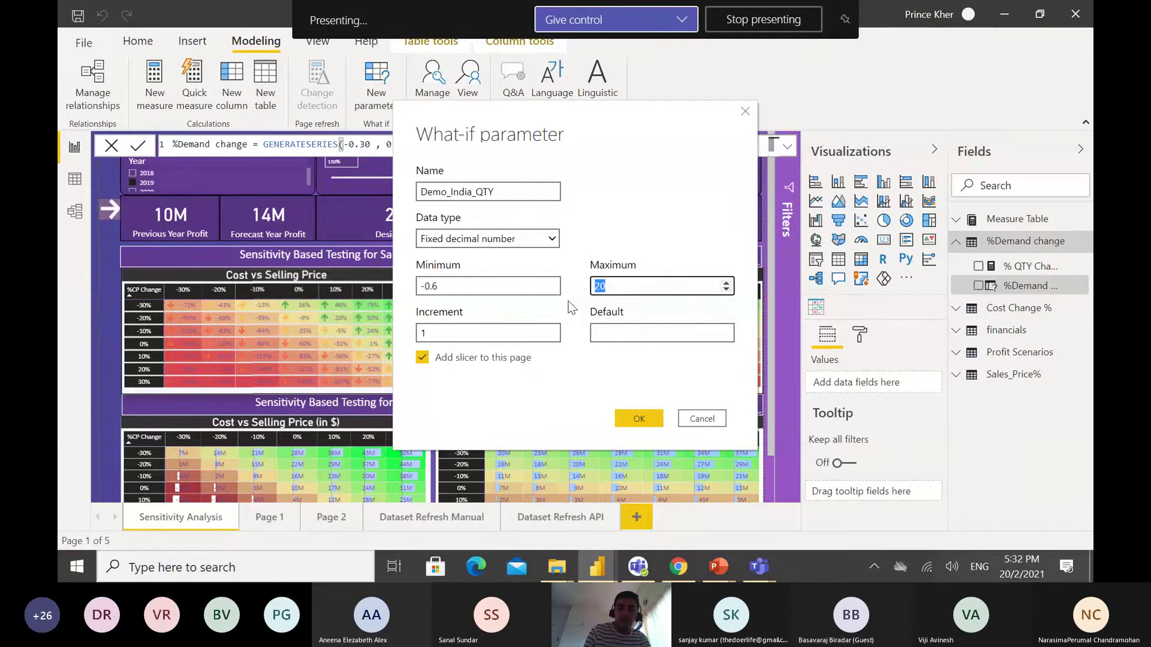
{"action": "type", "text": "1"}
{"action": "key", "text": "BackSpace"}
{"action": "type", "text": "0"}
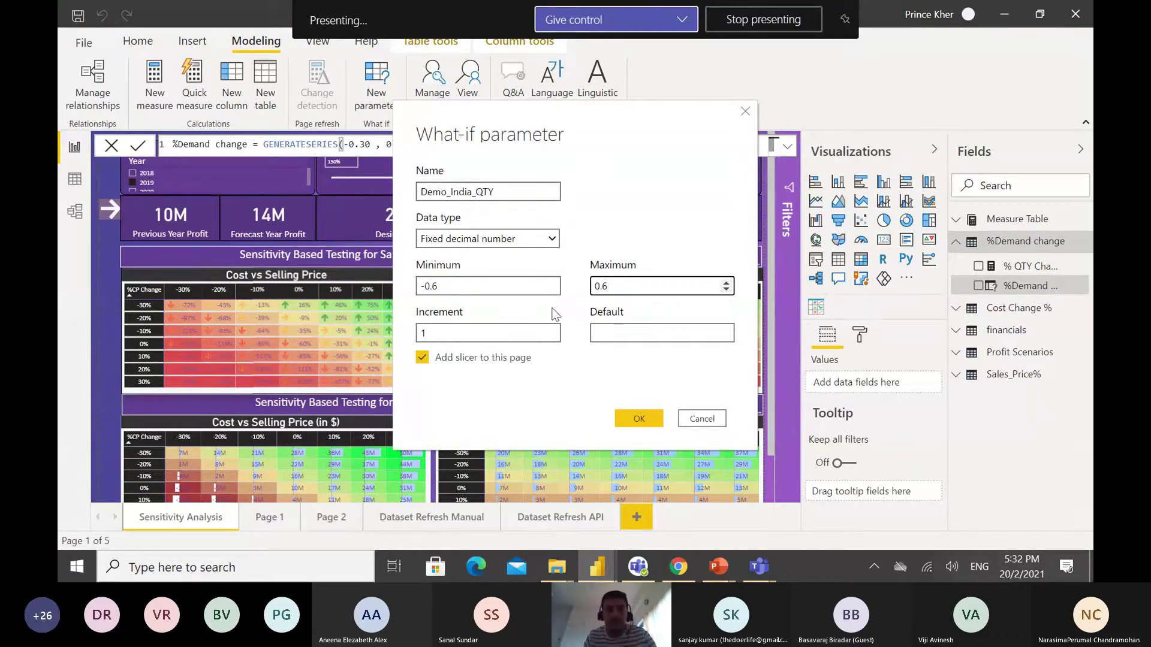
- Set the parameter's increment to 0.1 and default to 0, and turn off adding a slicer to the page
{"action": "left_click", "coordinate": [487, 329]}
{"action": "key", "text": "BackSpace"}
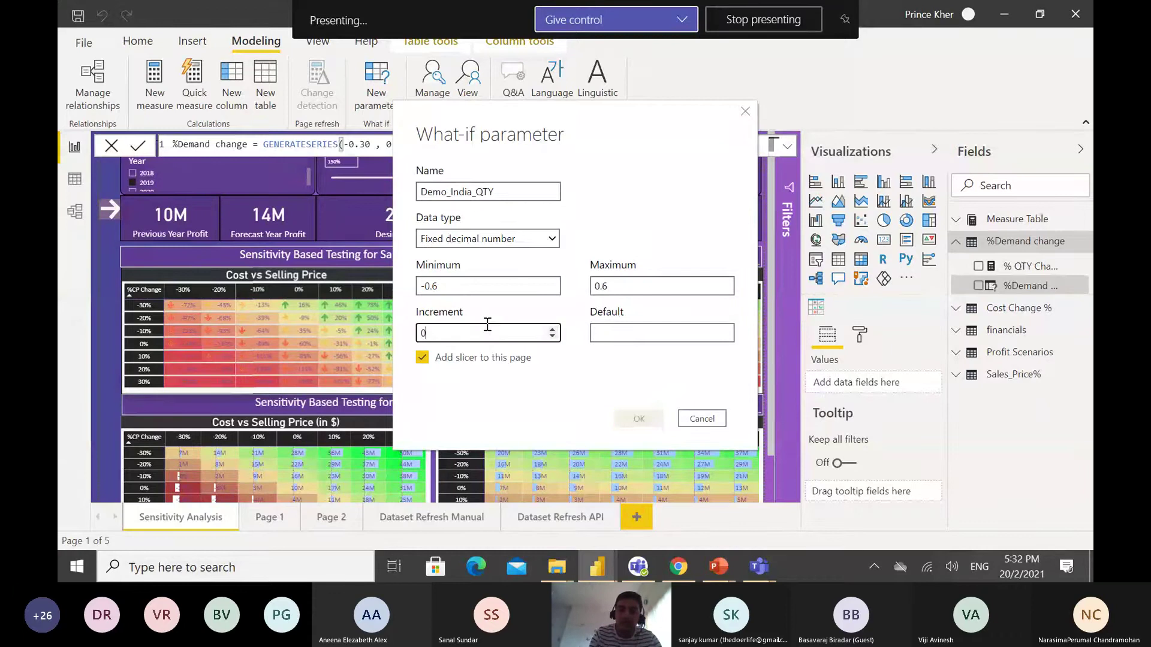
{"action": "type", "text": "0.1"}
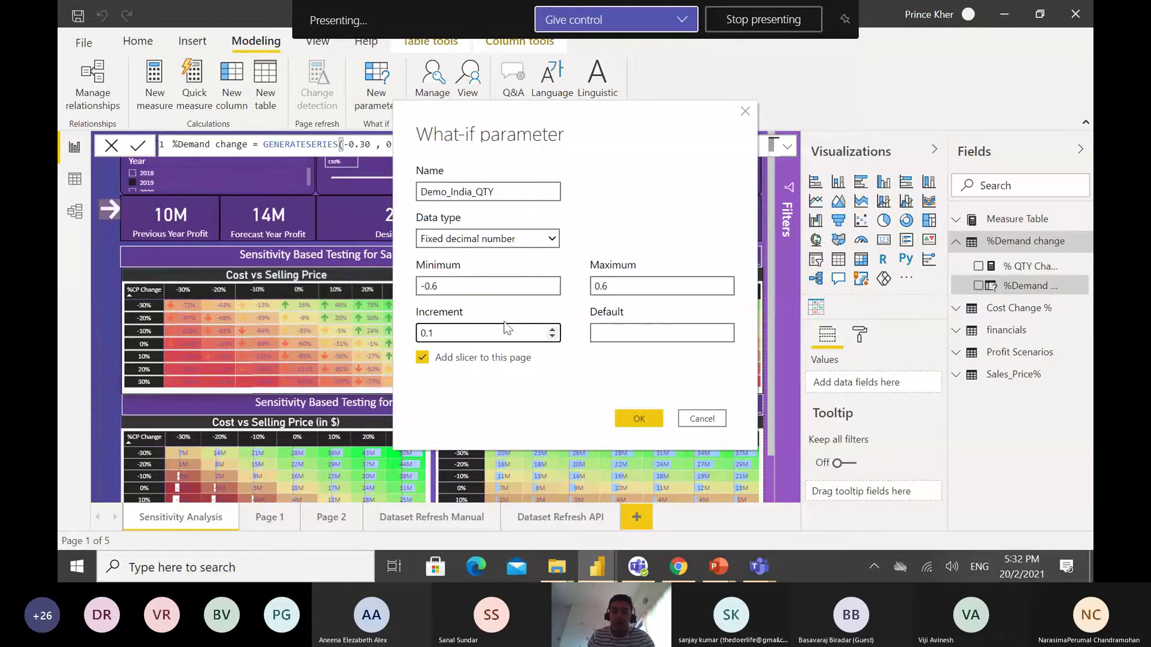
{"action": "left_click", "coordinate": [597, 331]}
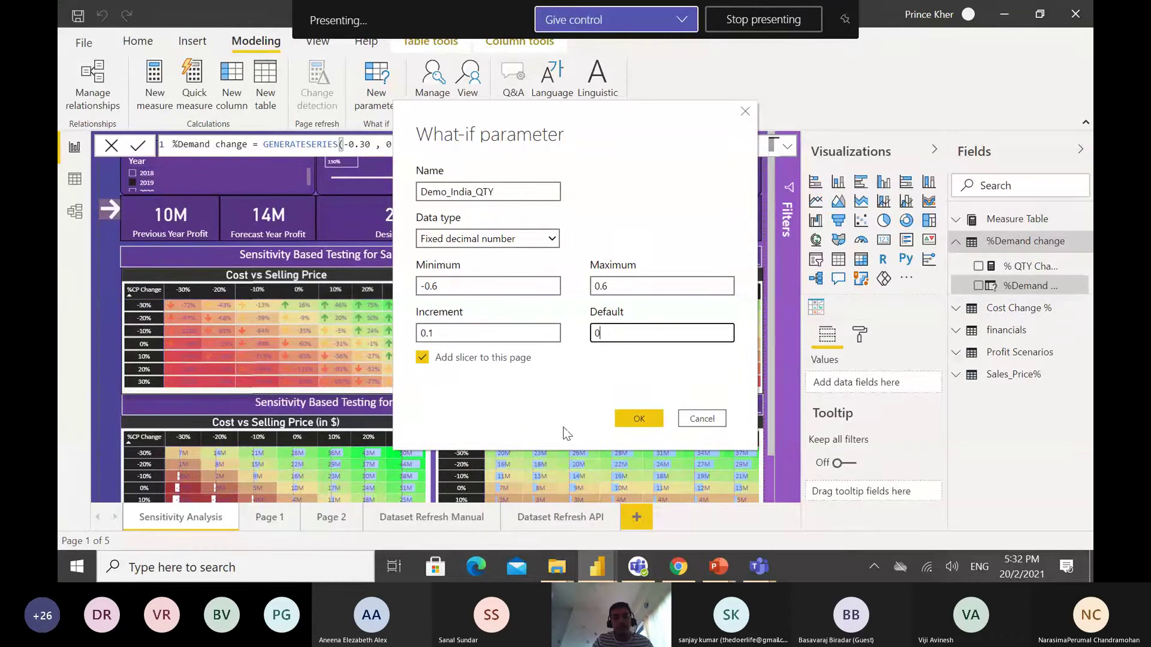
{"action": "left_click", "coordinate": [423, 358]}
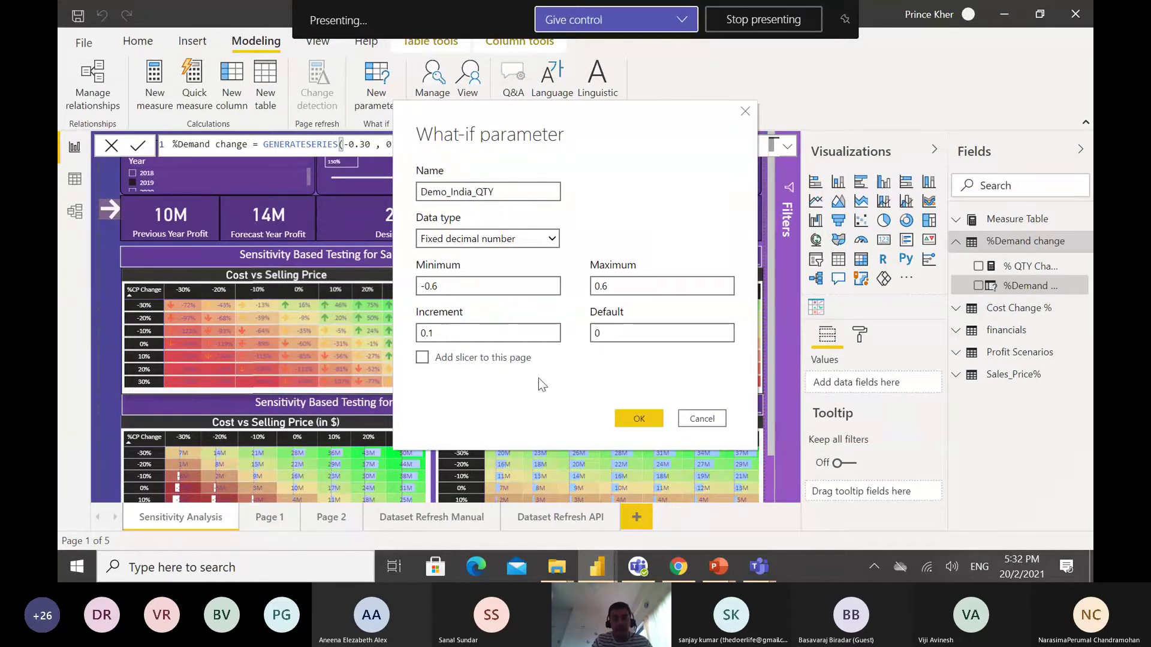
- Create the Demo_India_QTY parameter and open the formula of the % QTY Change measure in the %Demand change table
{"action": "left_click", "coordinate": [638, 418]}
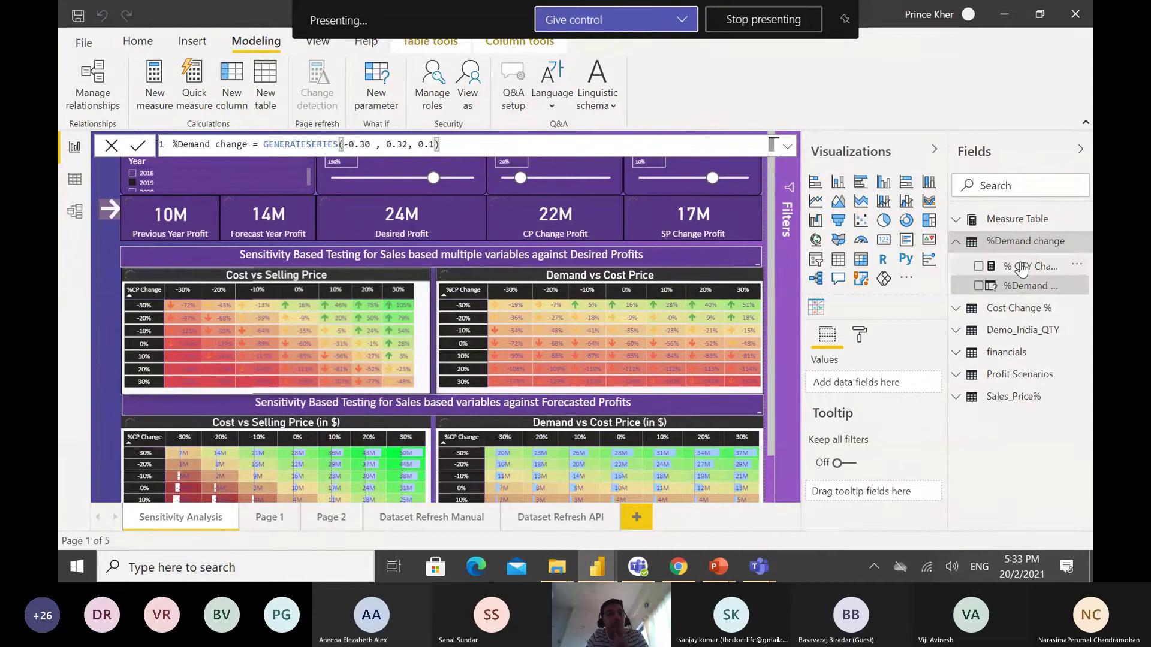
{"action": "left_click", "coordinate": [1021, 270]}
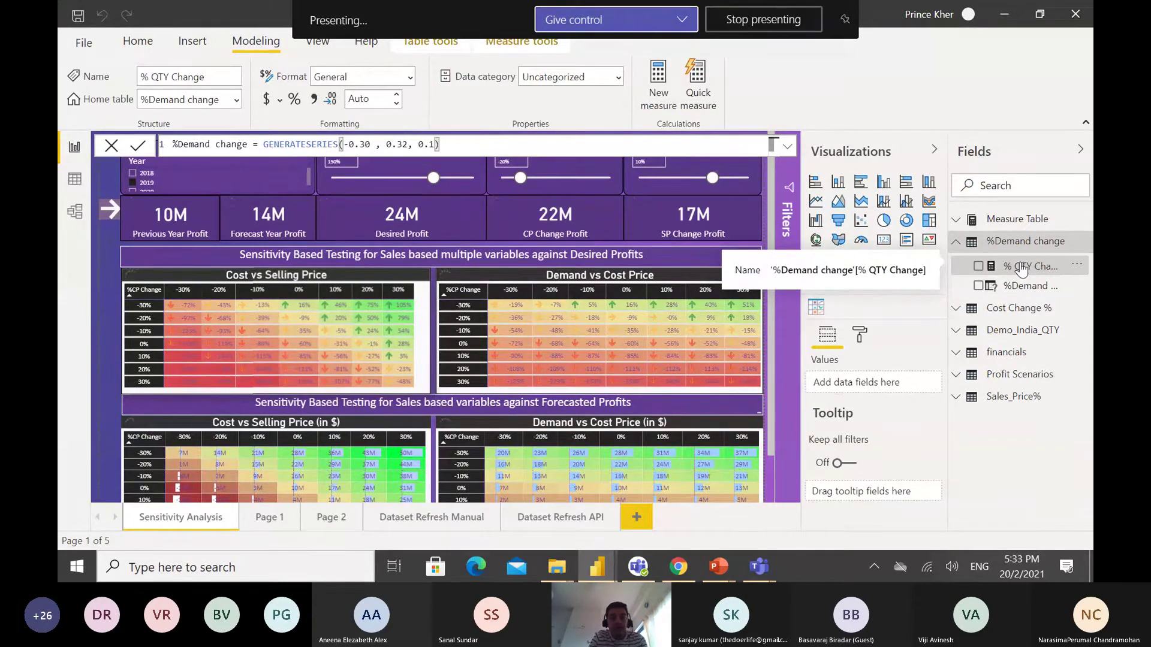
{"action": "left_click", "coordinate": [1022, 271]}
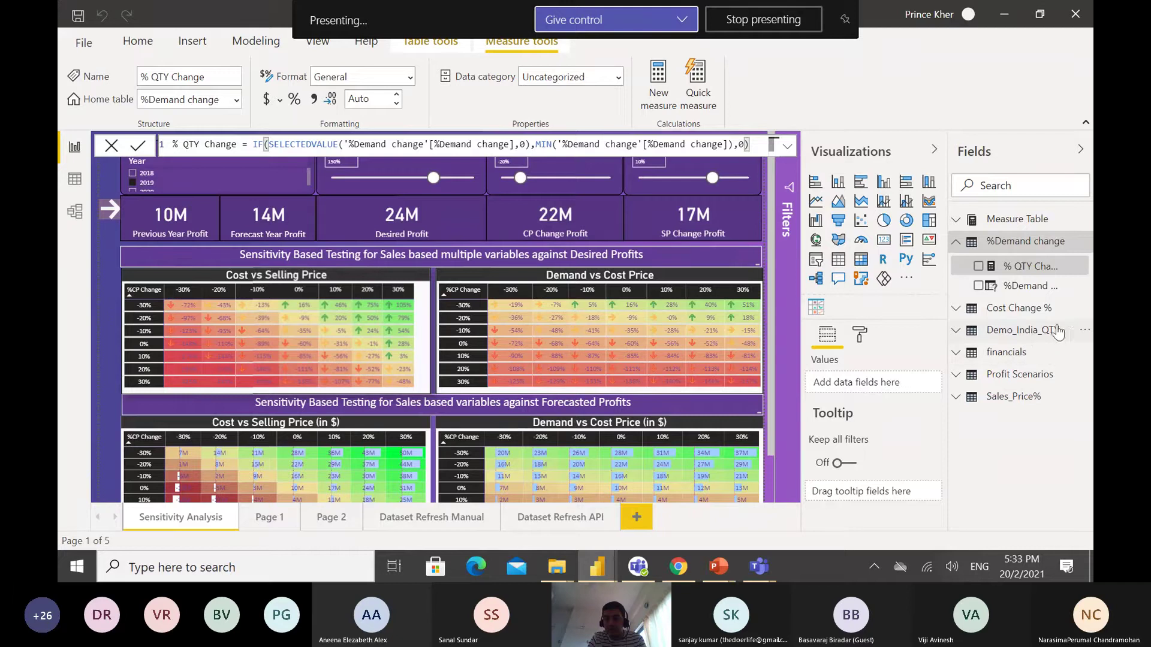
- Examine the generated values of the Demo_India_QTY table in data view and compare them with the Cost Change % table
{"action": "left_click", "coordinate": [986, 330]}
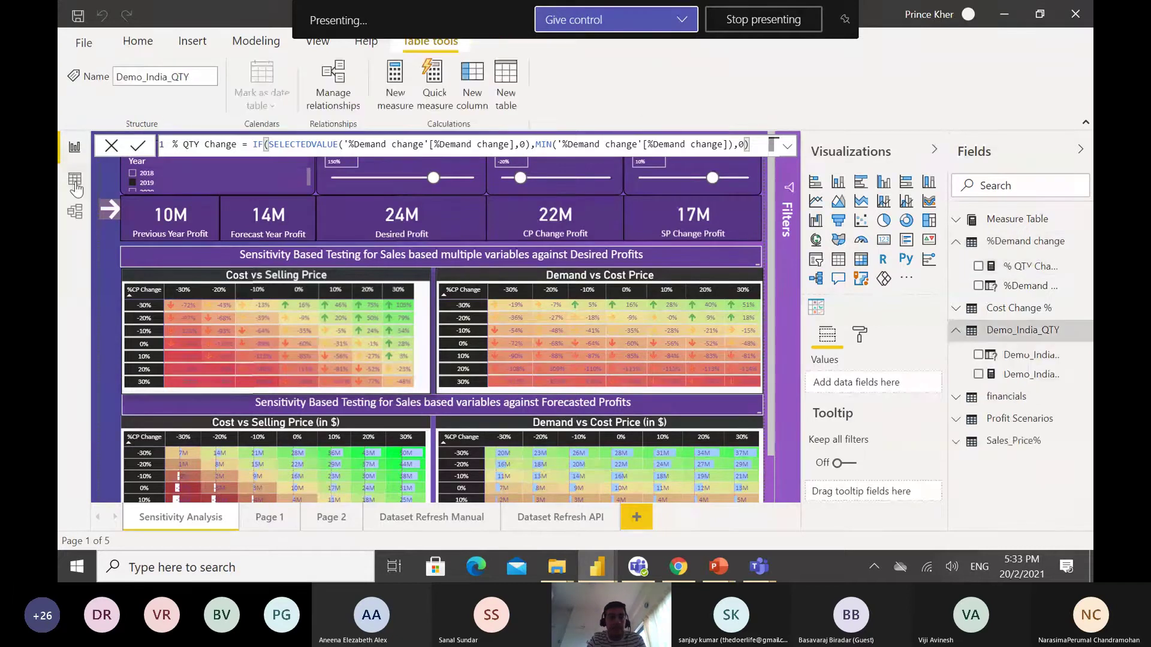
{"action": "left_click", "coordinate": [75, 178]}
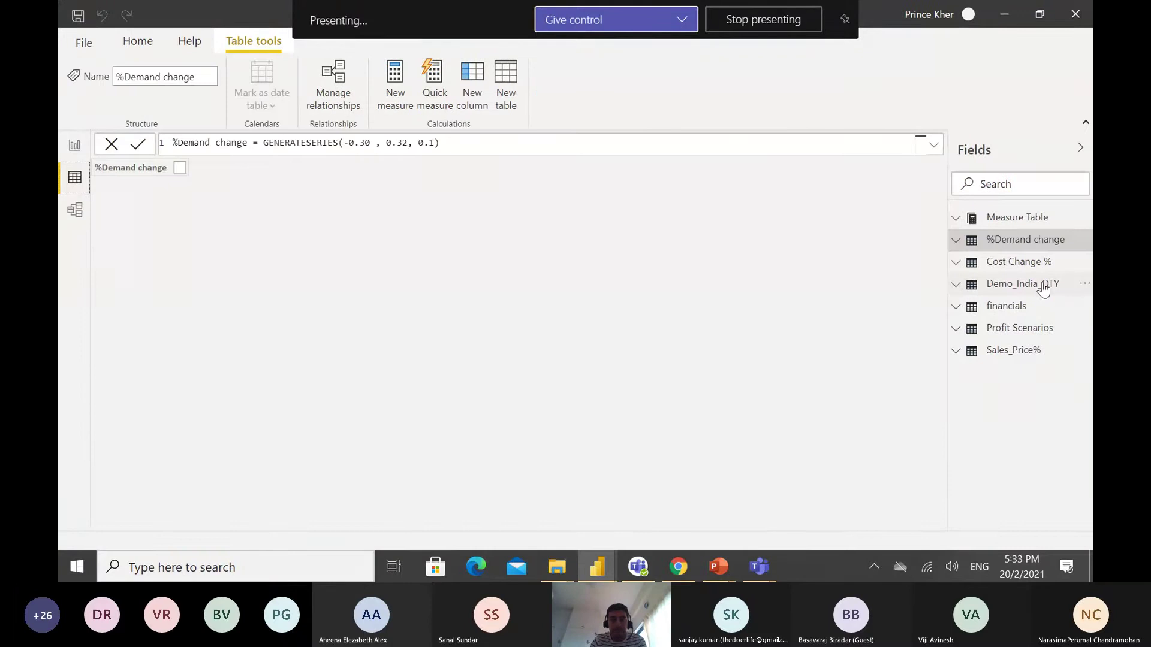
{"action": "left_click", "coordinate": [1042, 286]}
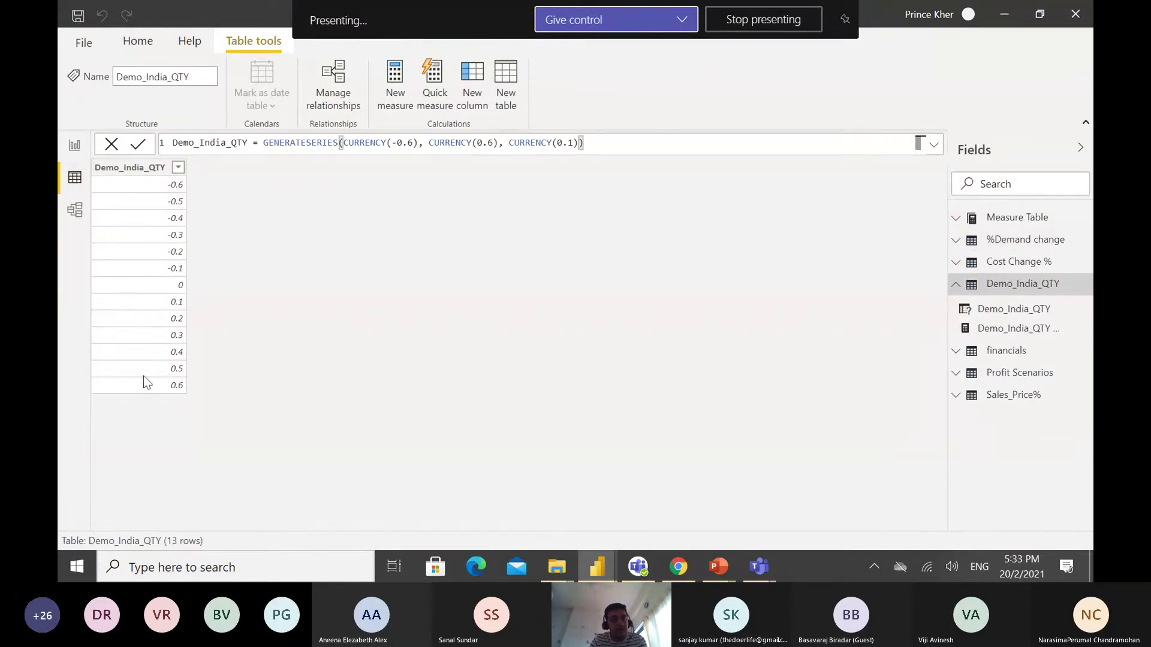
{"action": "left_click", "coordinate": [1001, 264]}
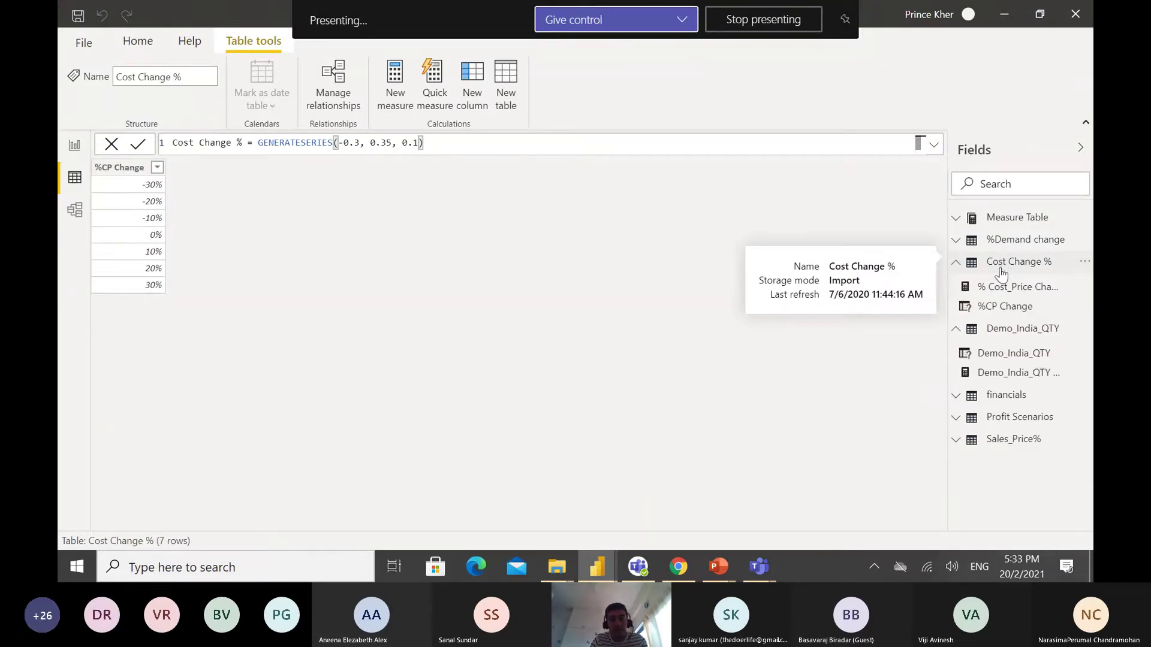
{"action": "left_click", "coordinate": [996, 330]}
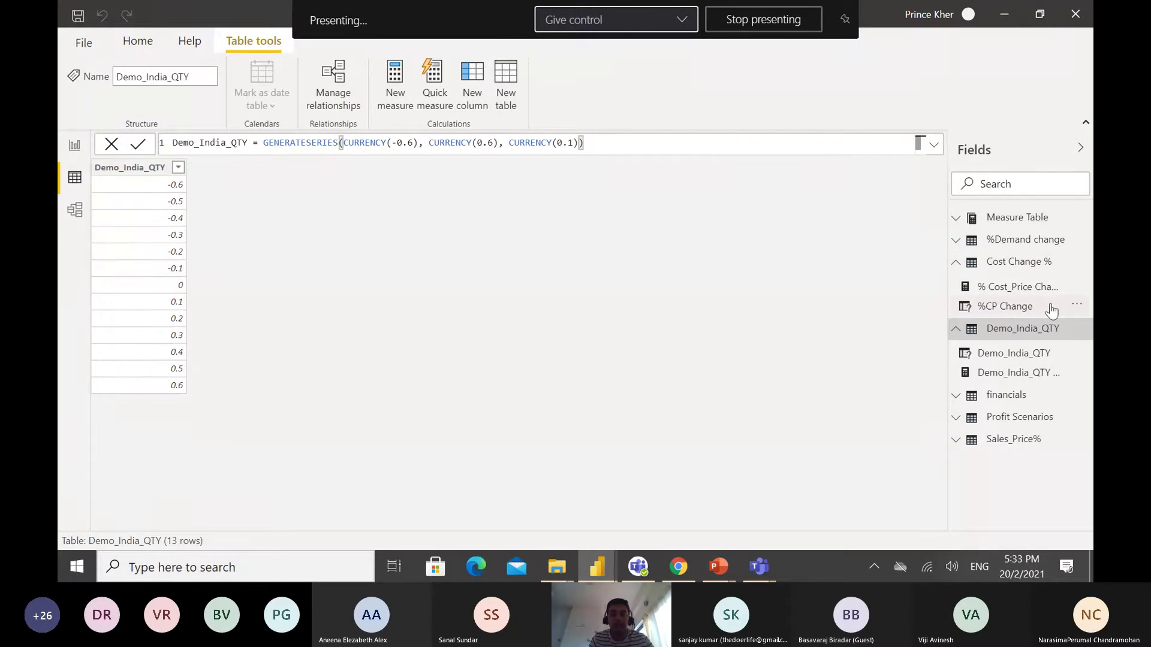
- Format the Demo_India_QTY column as Percentage
{"action": "left_click", "coordinate": [1020, 357]}
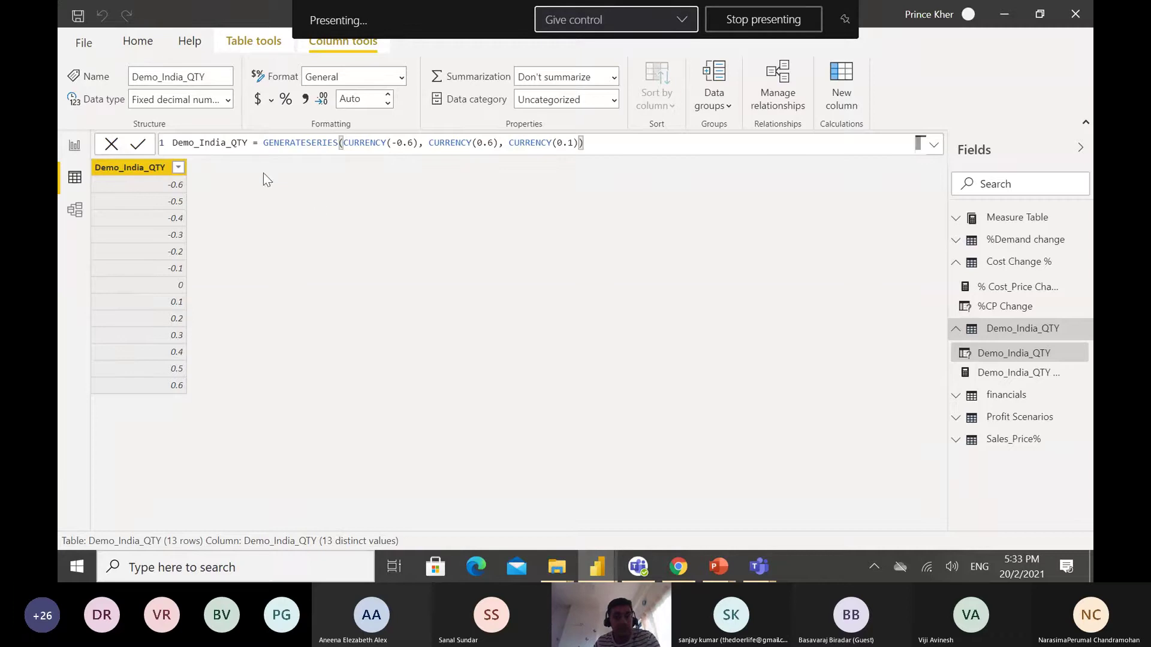
{"action": "left_click", "coordinate": [402, 78]}
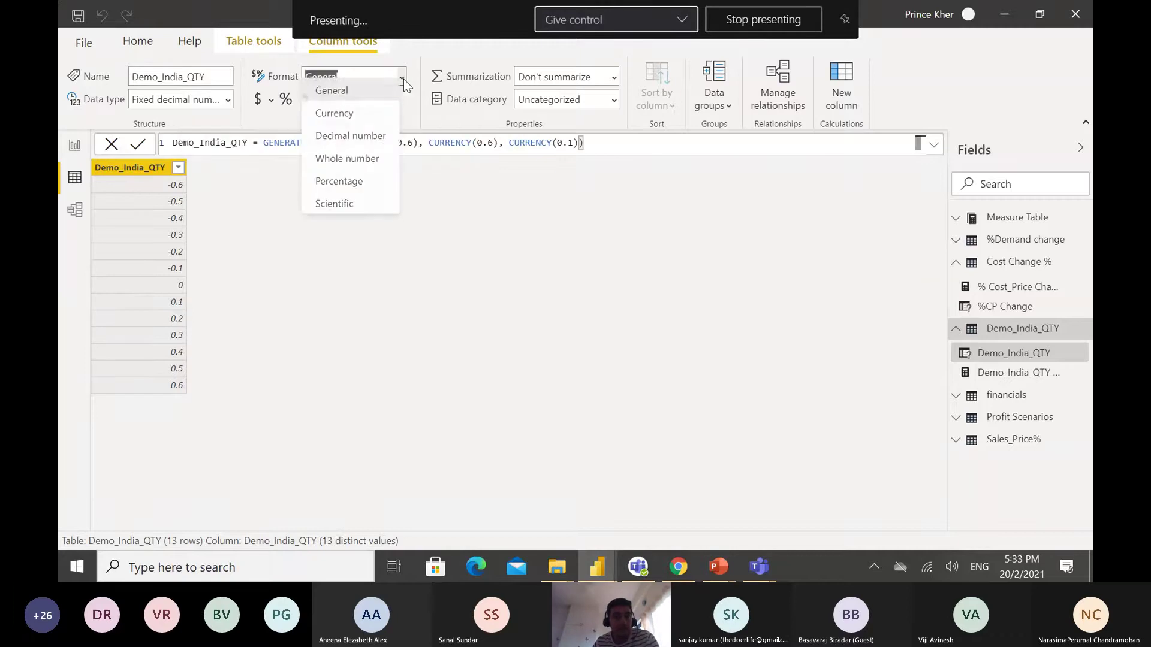
{"action": "left_click", "coordinate": [358, 189]}
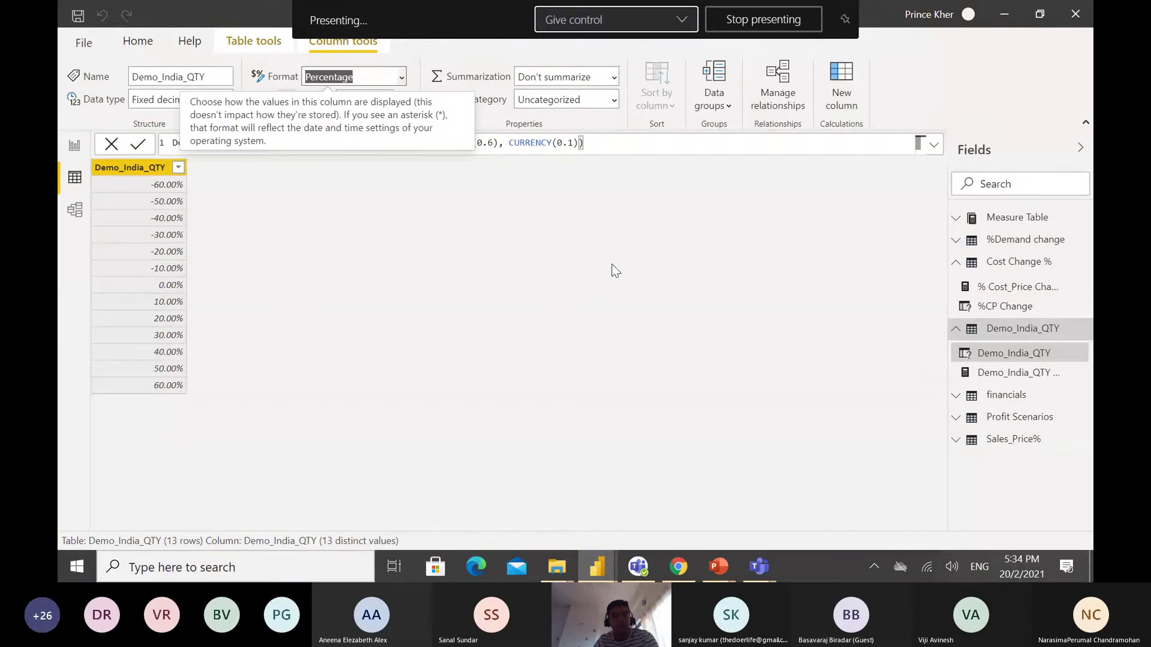
- Review the formulas of the new parameter's value measure and of the Total Sales, Total Profits and Total Manufacturing Cost measures
{"action": "left_click", "coordinate": [1028, 373]}
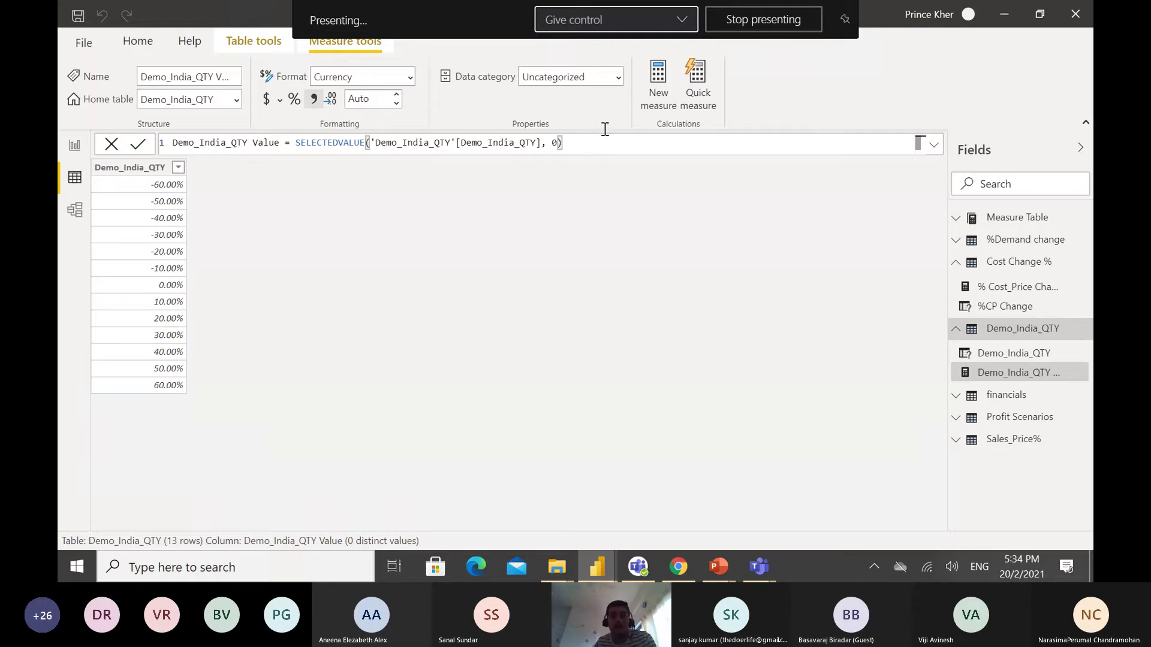
{"action": "left_click", "coordinate": [956, 217]}
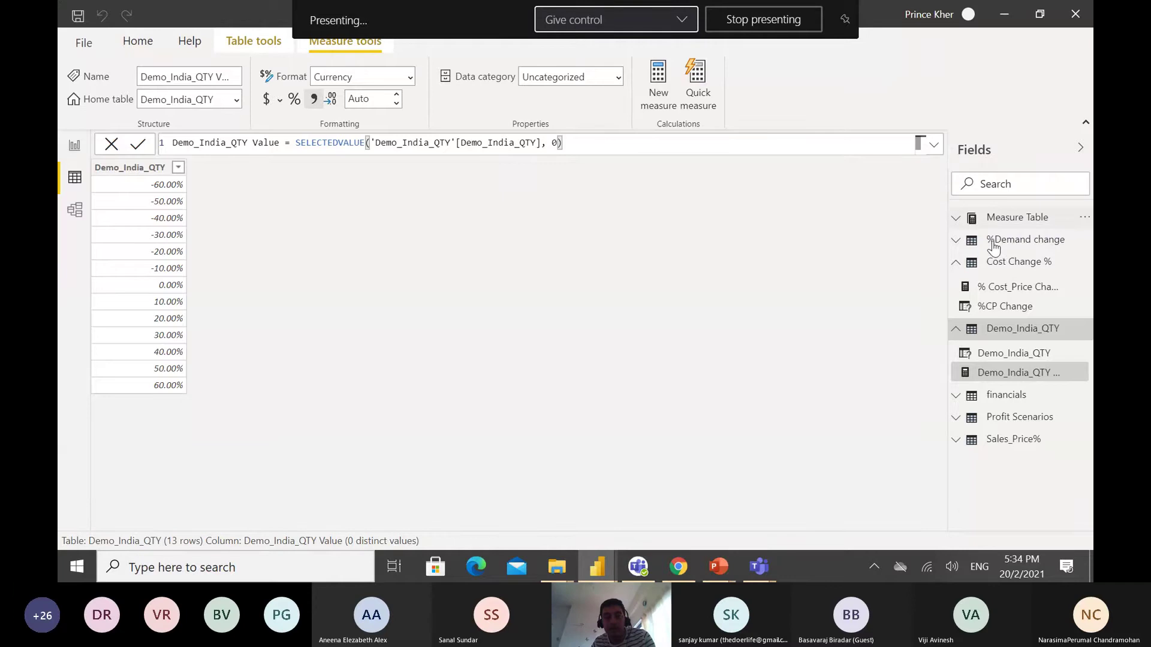
{"action": "scroll", "coordinate": [993, 247], "scroll_direction": "down", "scroll_amount": 1}
{"action": "scroll", "coordinate": [993, 247], "scroll_direction": "down", "scroll_amount": 1}
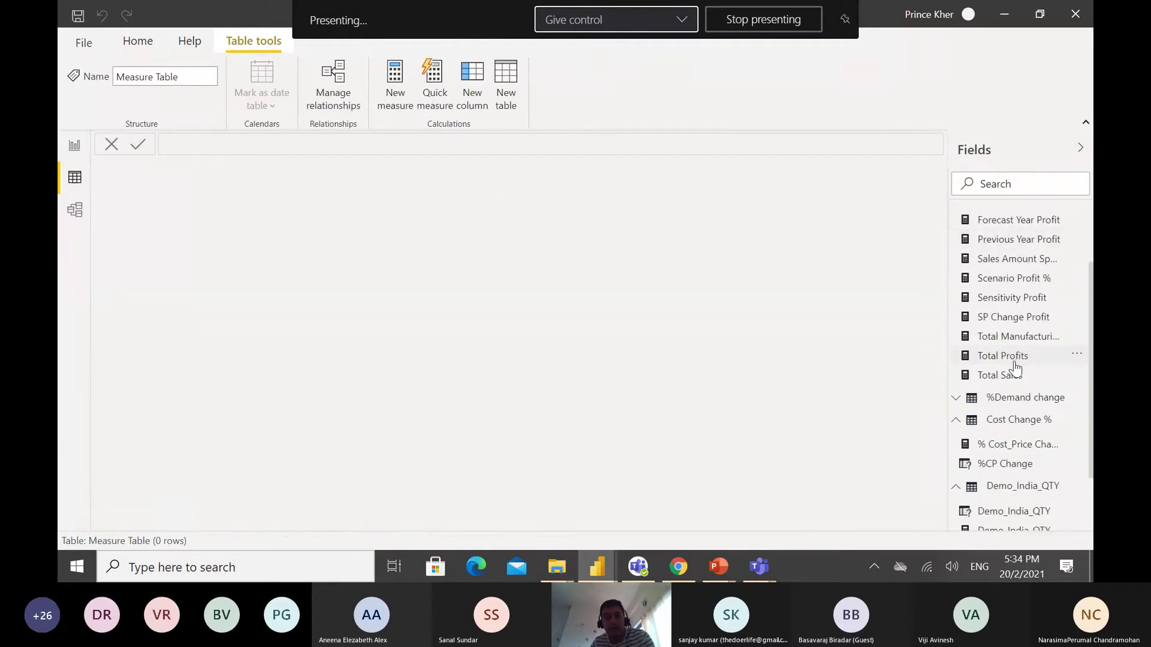
{"action": "left_click", "coordinate": [1036, 377]}
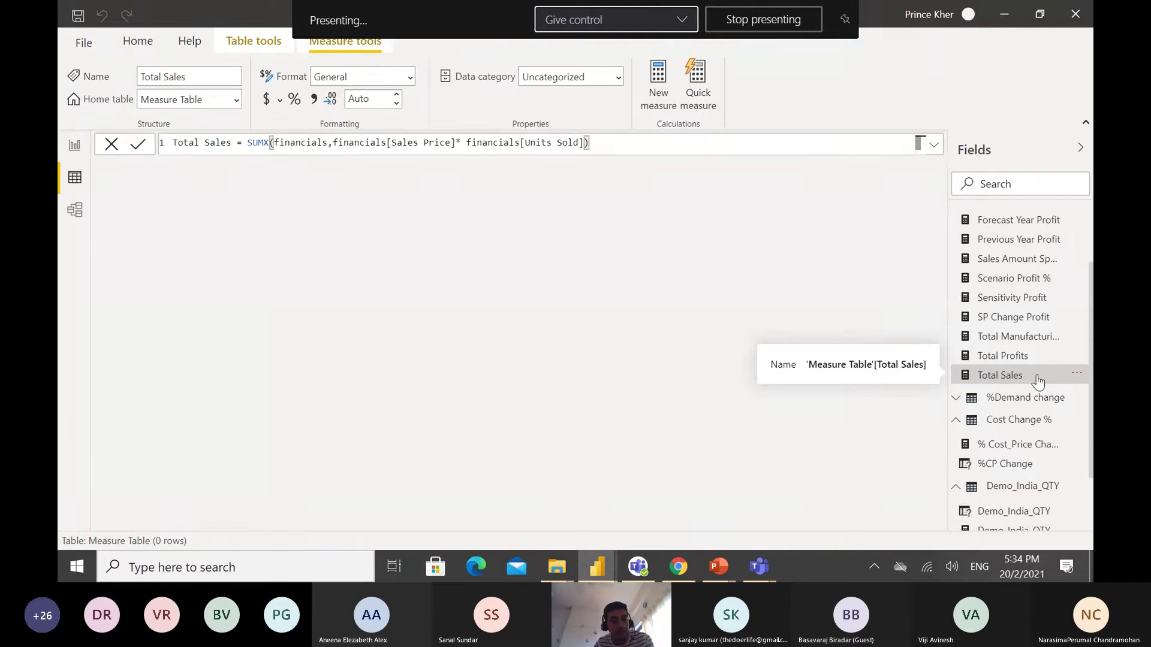
{"action": "scroll", "coordinate": [1037, 380], "scroll_direction": "up", "scroll_amount": 2}
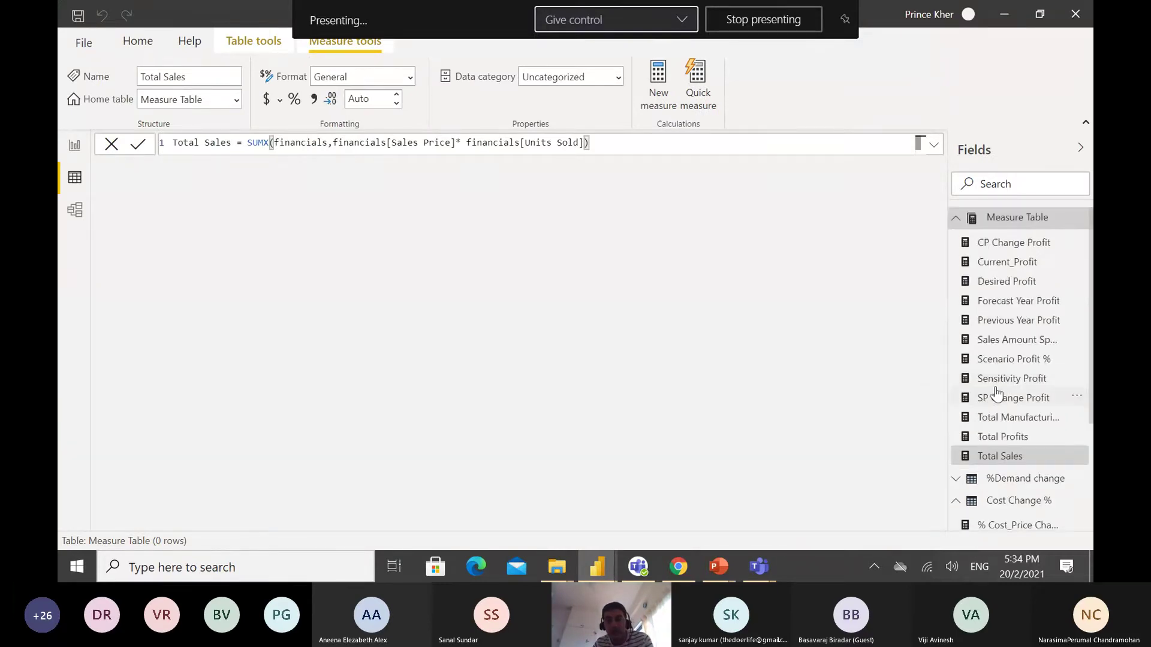
{"action": "left_click", "coordinate": [1009, 445]}
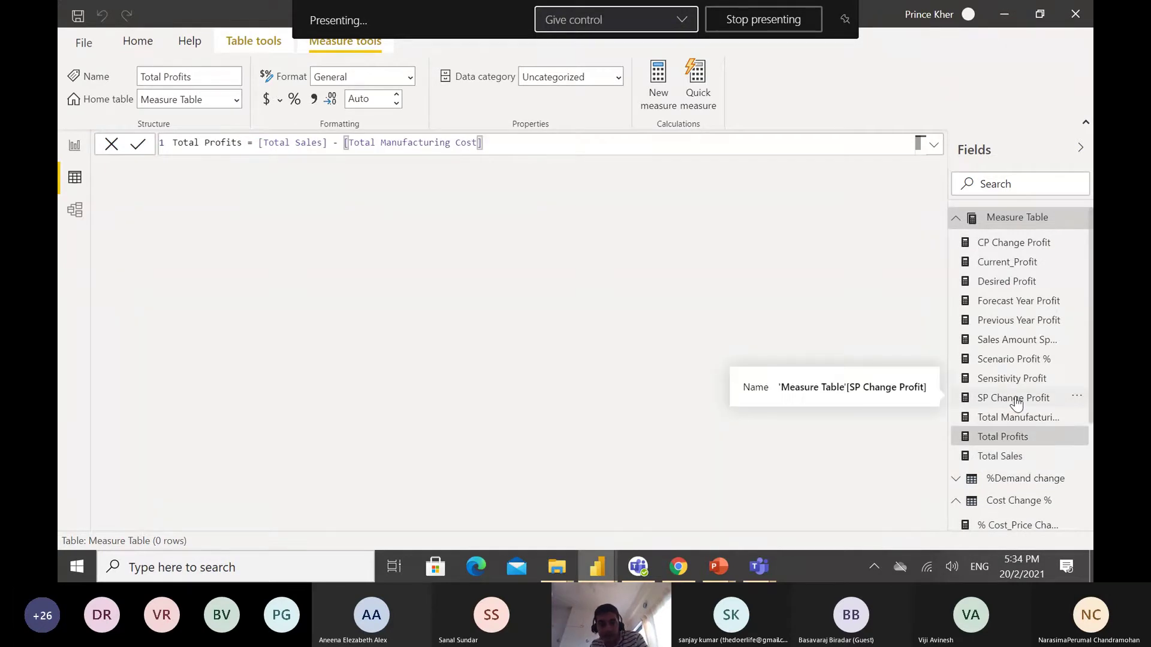
{"action": "left_click", "coordinate": [1023, 416]}
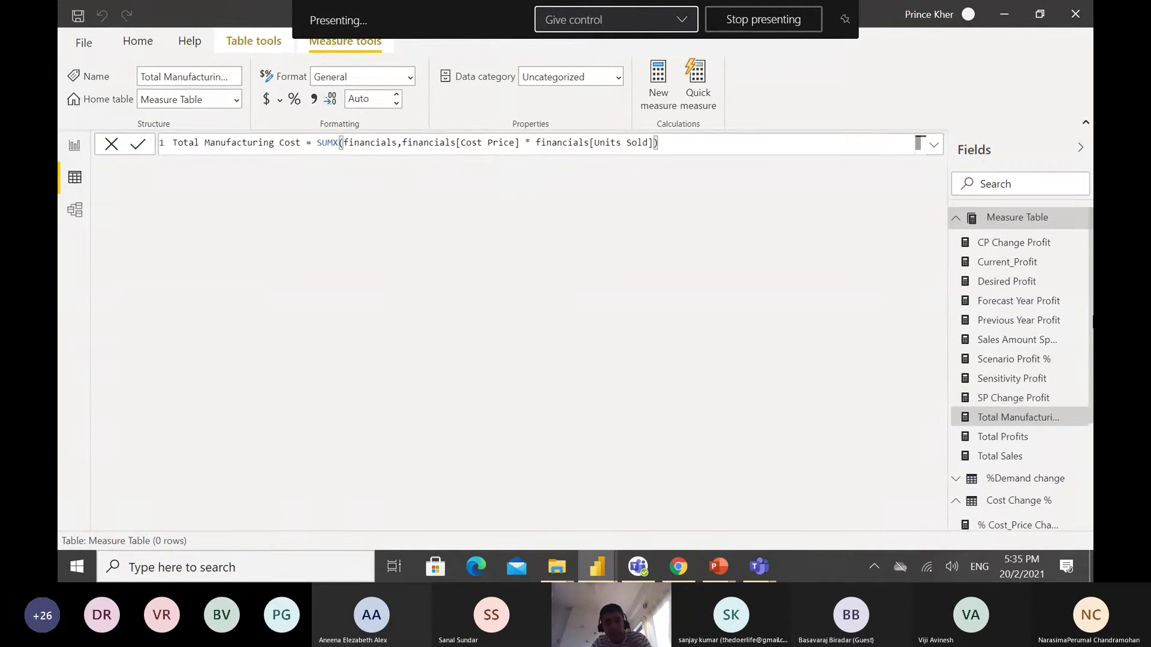
- Delete the financials[Units Sold]* factor from the second SUMX in the CP Change Profit measure's formula
{"action": "left_click", "coordinate": [1028, 245]}
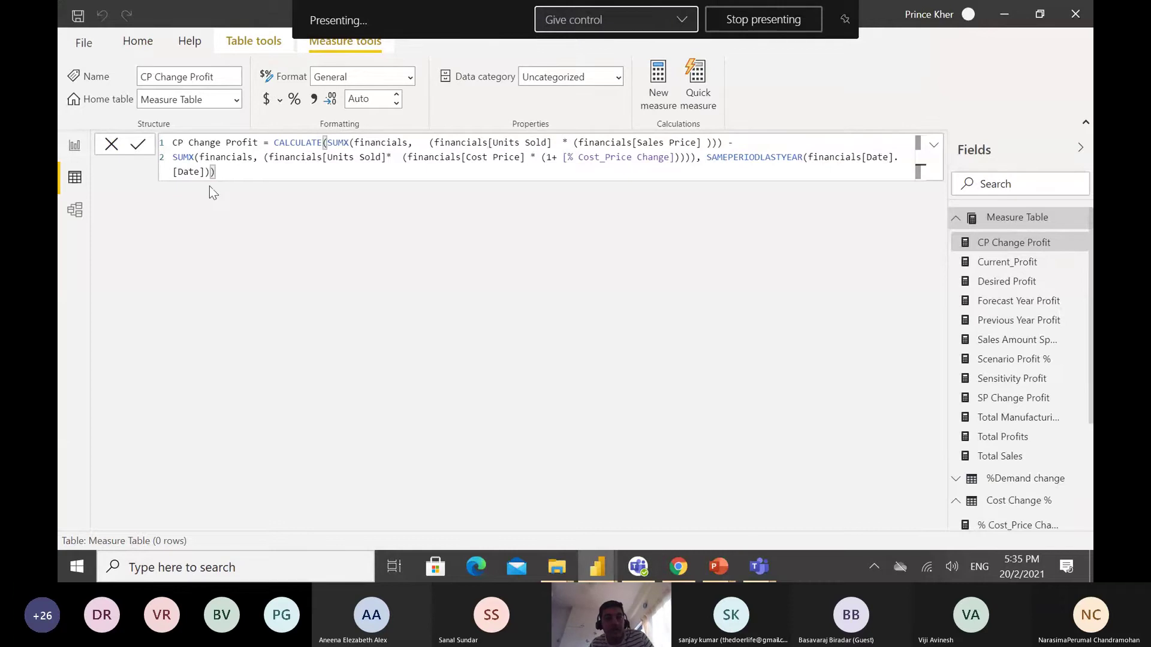
{"action": "left_click", "coordinate": [393, 157]}
{"action": "key", "text": "BackSpace"}
{"action": "key", "text": "BackSpace"}
{"action": "key", "text": "BackSpace"}
{"action": "key", "text": "BackSpace"}
{"action": "key", "text": "BackSpace"}
{"action": "key", "text": "BackSpace"}
{"action": "key", "text": "BackSpace"}
{"action": "key", "text": "BackSpace"}
{"action": "key", "text": "BackSpace"}
{"action": "key", "text": "BackSpace"}
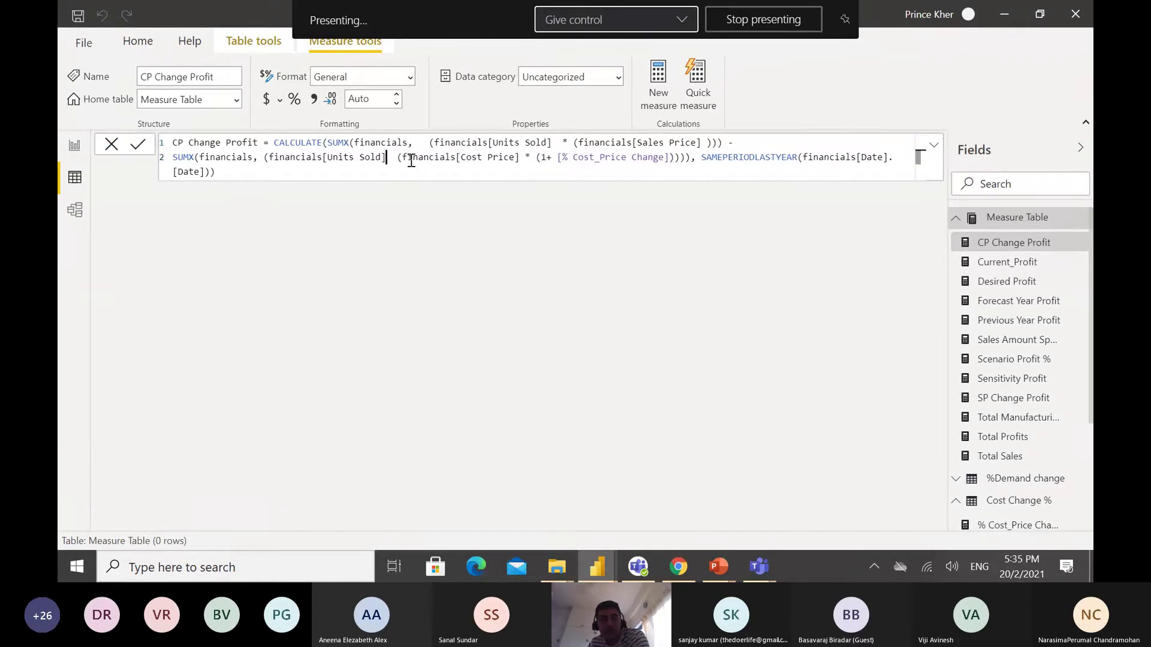
{"action": "key", "text": "BackSpace"}
{"action": "key", "text": "BackSpace"}
{"action": "key", "text": "BackSpace"}
{"action": "key", "text": "BackSpace"}
{"action": "key", "text": "BackSpace"}
{"action": "key", "text": "BackSpace"}
{"action": "key", "text": "BackSpace"}
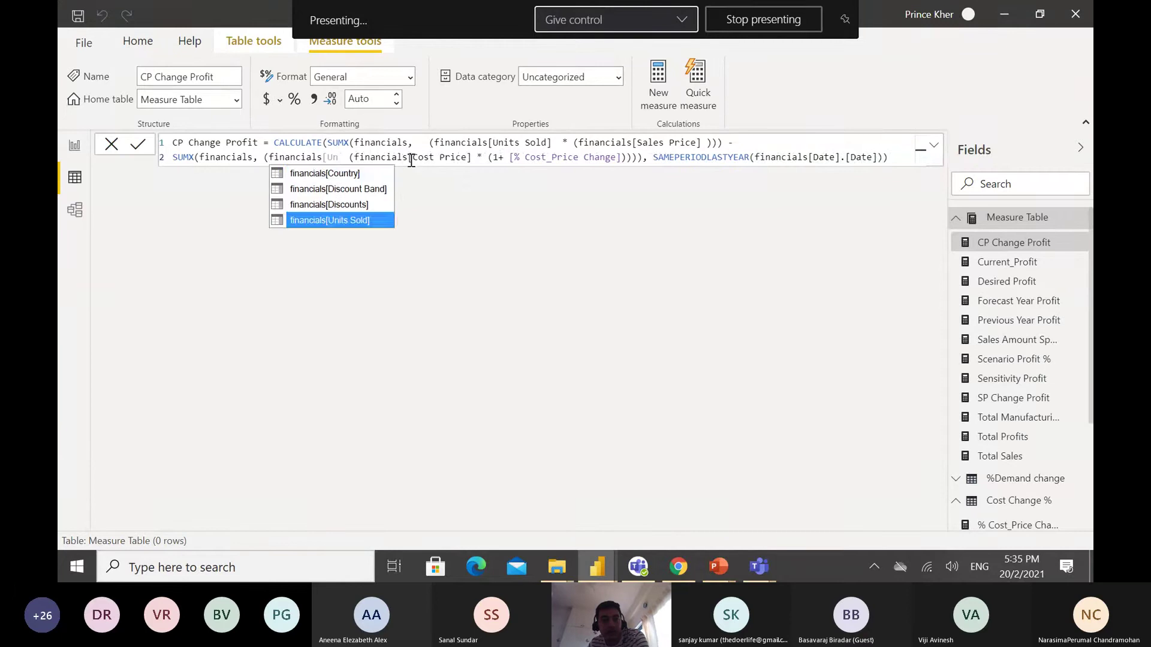
{"action": "key", "text": "BackSpace"}
{"action": "key", "text": "BackSpace"}
{"action": "key", "text": "BackSpace"}
{"action": "key", "text": "BackSpace"}
{"action": "key", "text": "BackSpace"}
{"action": "key", "text": "BackSpace"}
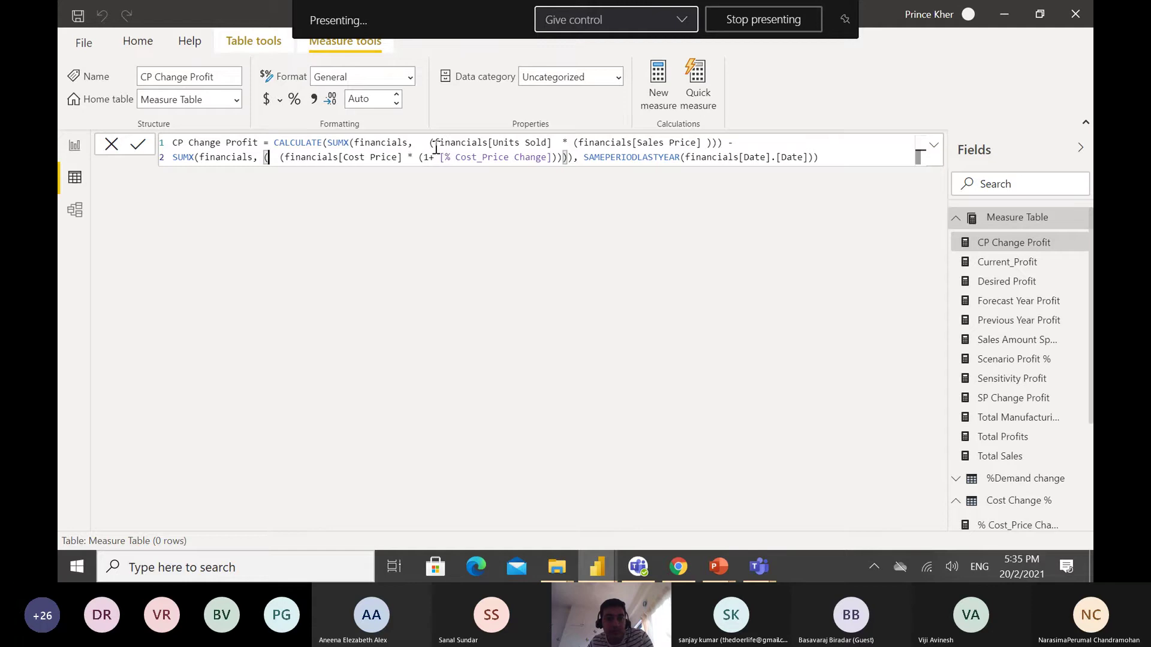
- Re-enter financials[Units Sold] * before the cost price term in the second SUMX of CP Change Profit
{"action": "left_click_drag", "start_coordinate": [435, 144], "coordinate": [551, 142]}
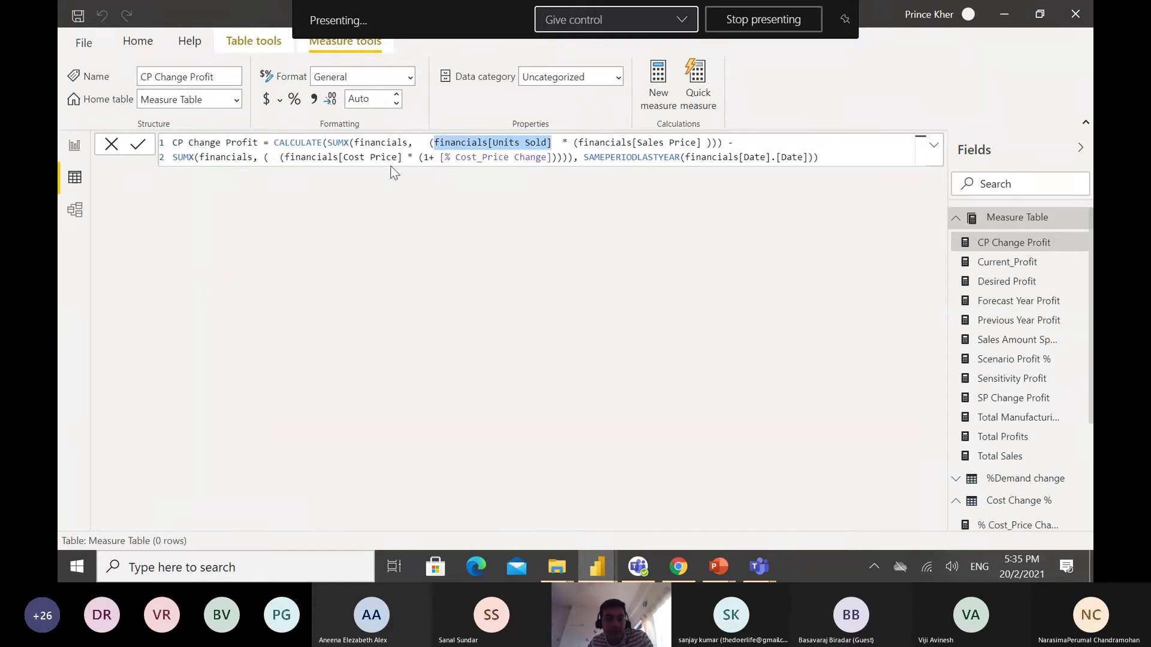
{"action": "left_click", "coordinate": [275, 157]}
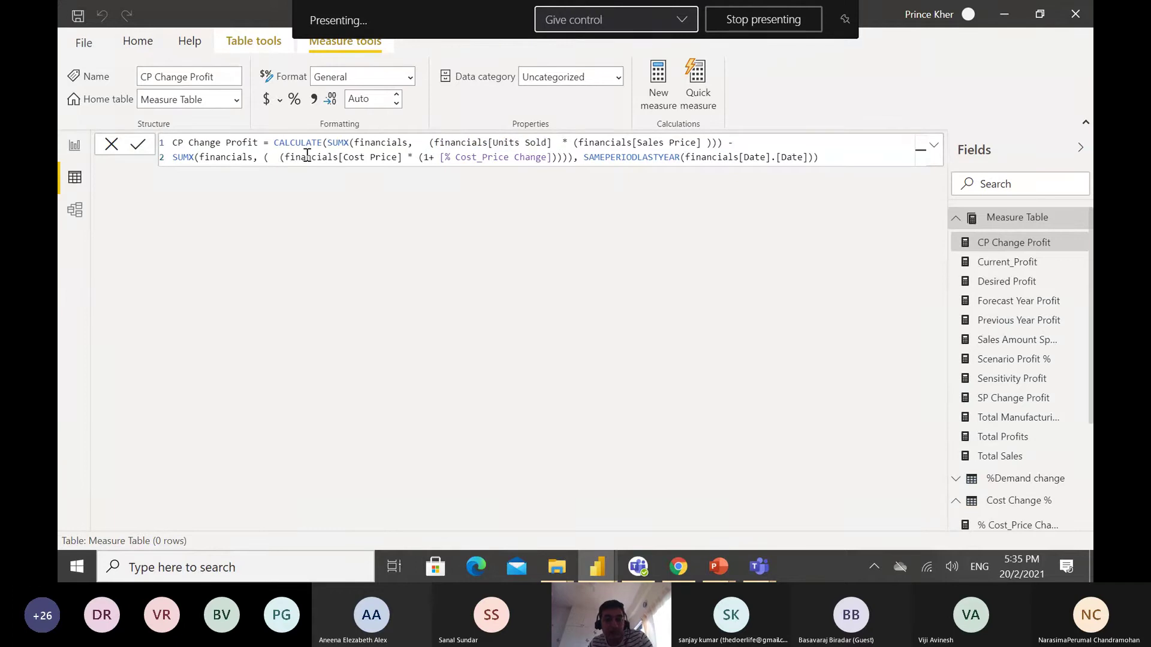
{"action": "type", "text": "financials[Units Sold]"}
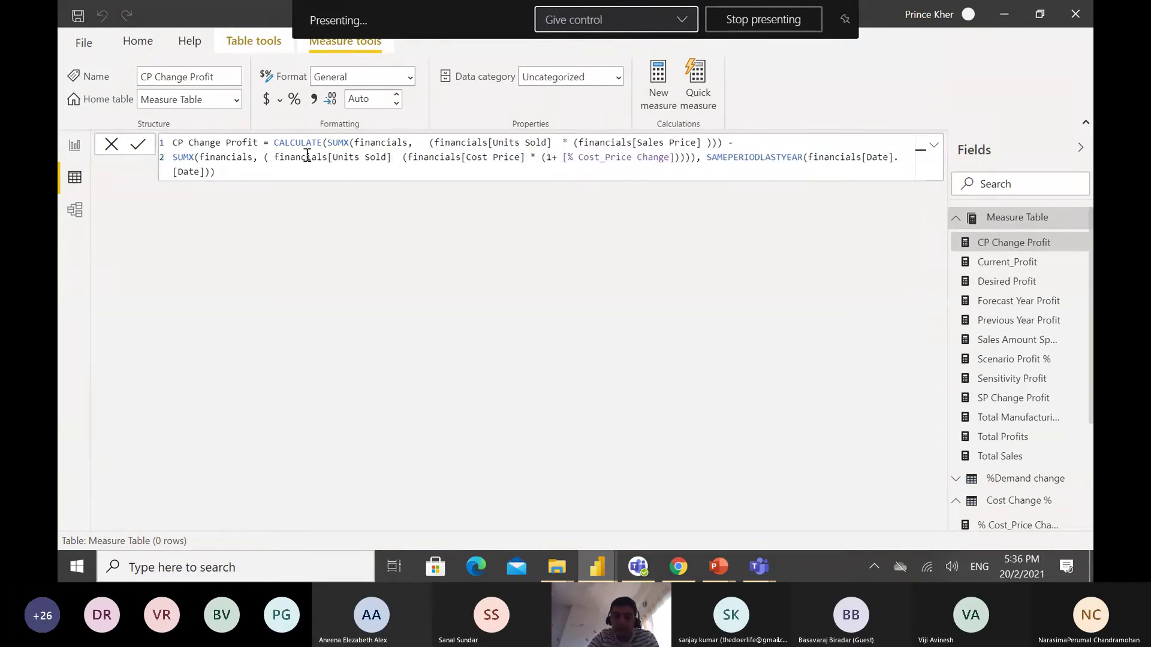
{"action": "type", "text": "*"}
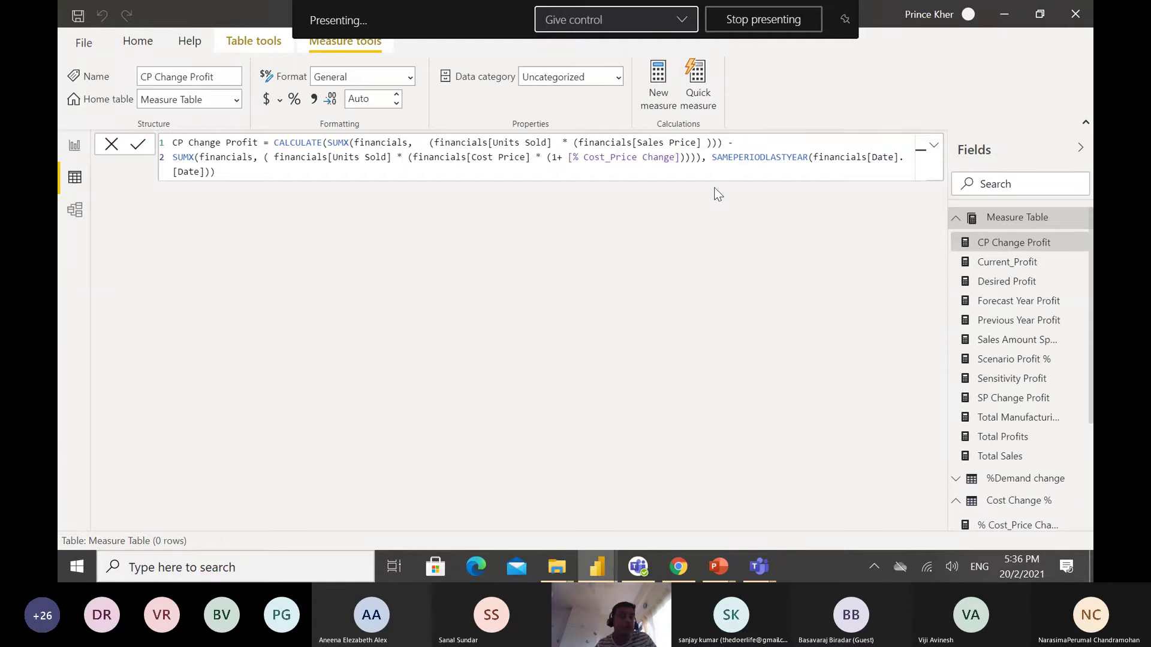
- Highlight the [% Cost_Price Change] term in the CP Change Profit formula
{"action": "left_click", "coordinate": [690, 157]}
{"action": "key", "text": "shift+End"}
{"action": "left_click_drag", "start_coordinate": [593, 166], "coordinate": [569, 159]}
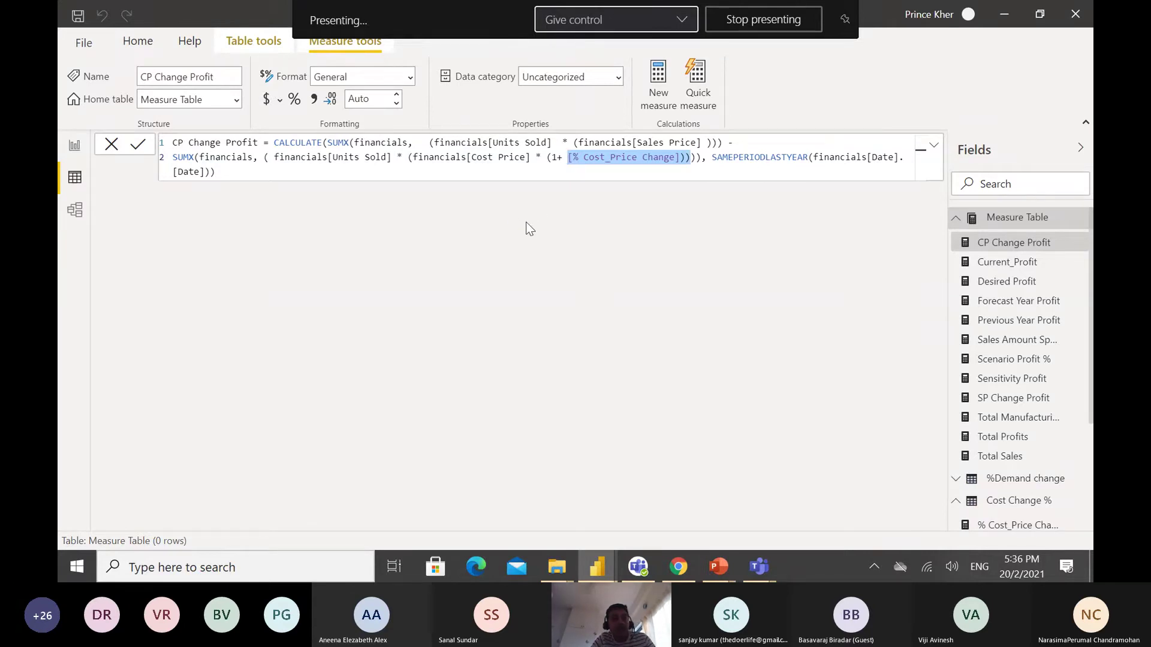
{"action": "left_click", "coordinate": [541, 256]}
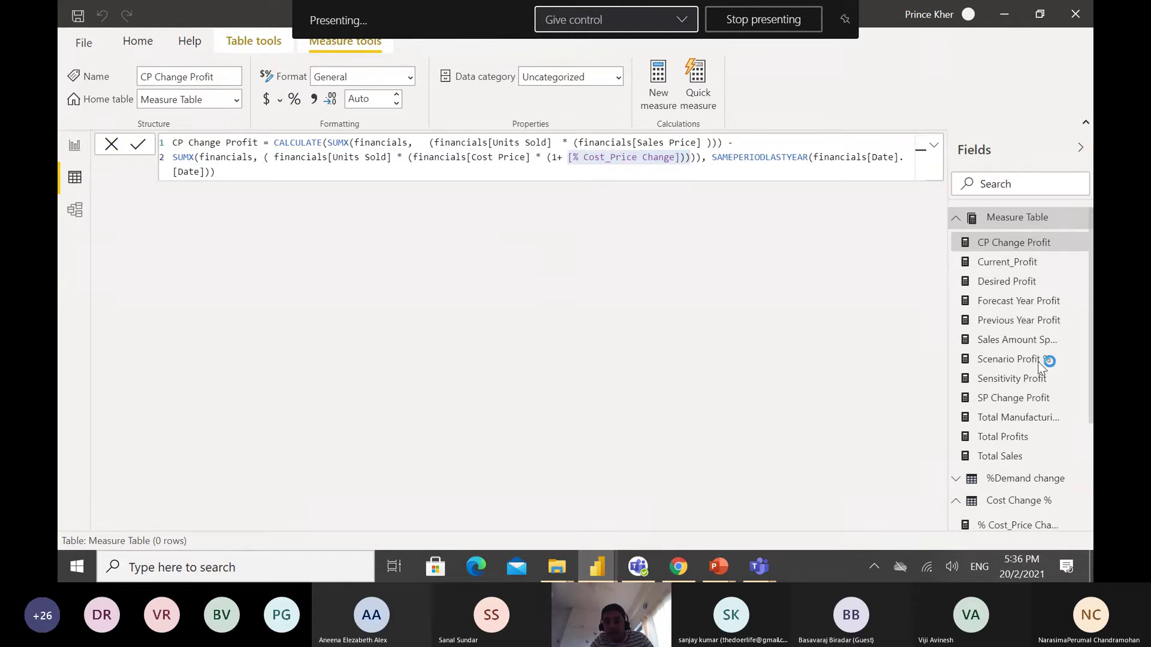
- Review the formulas of the Sales Amount Sparkline, Scenario Profit %, SP Change Profit and Sensitivity Profit measures, and close the formula without changes
{"action": "left_click", "coordinate": [1012, 342]}
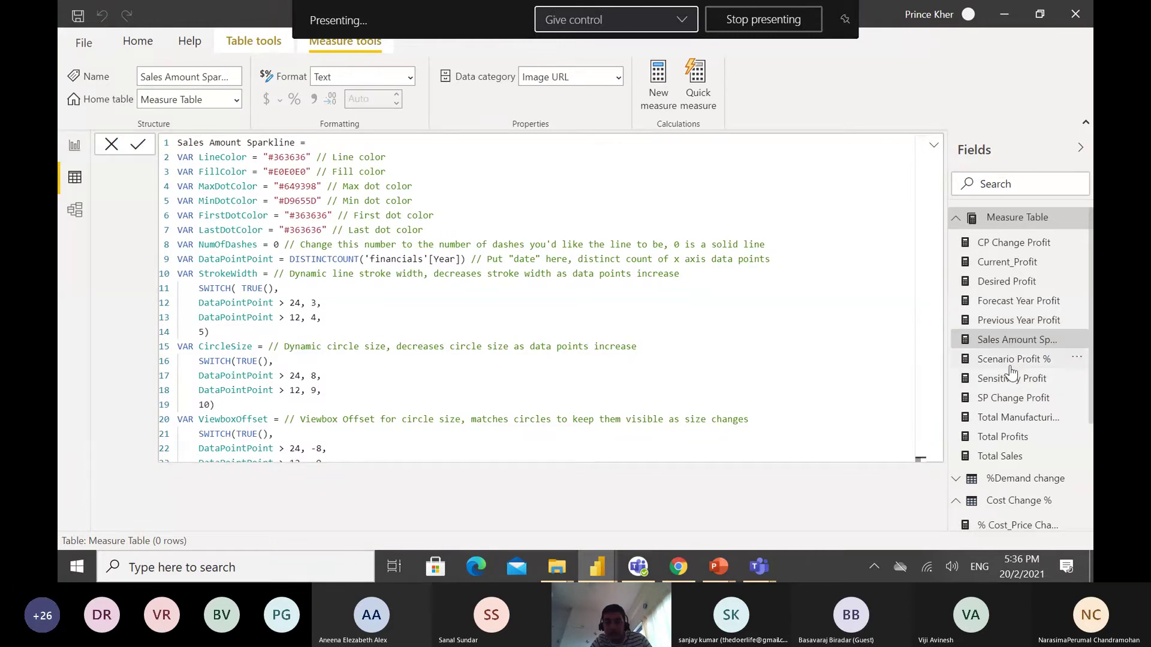
{"action": "left_click", "coordinate": [1011, 363]}
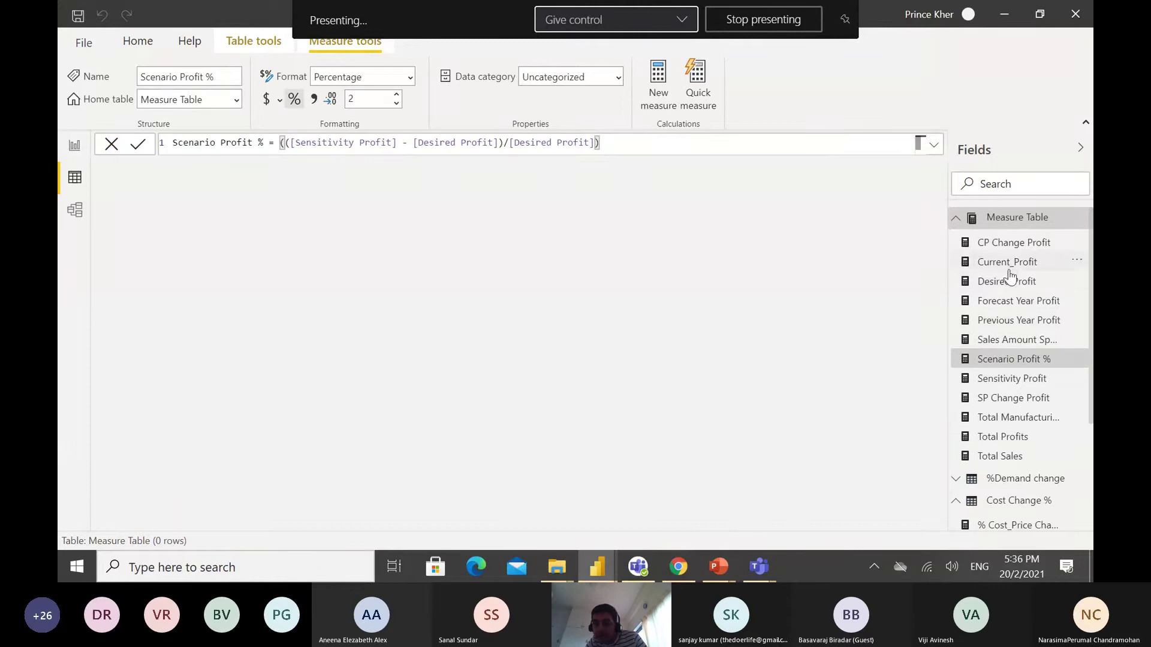
{"action": "left_click", "coordinate": [1022, 403]}
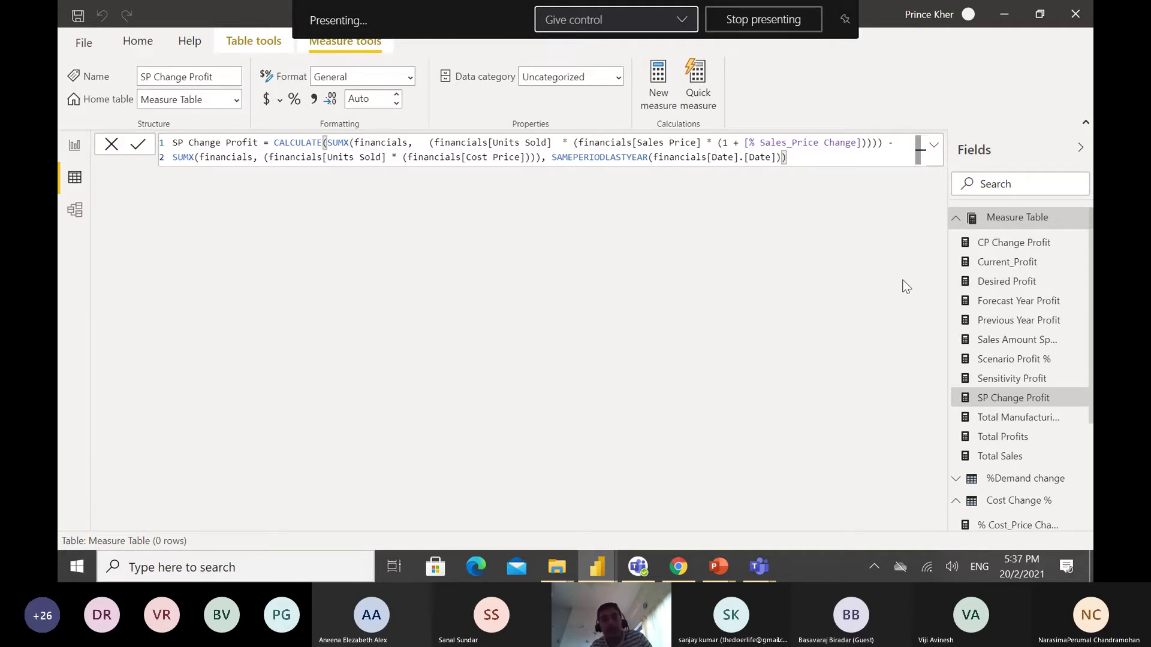
{"action": "left_click", "coordinate": [1012, 379]}
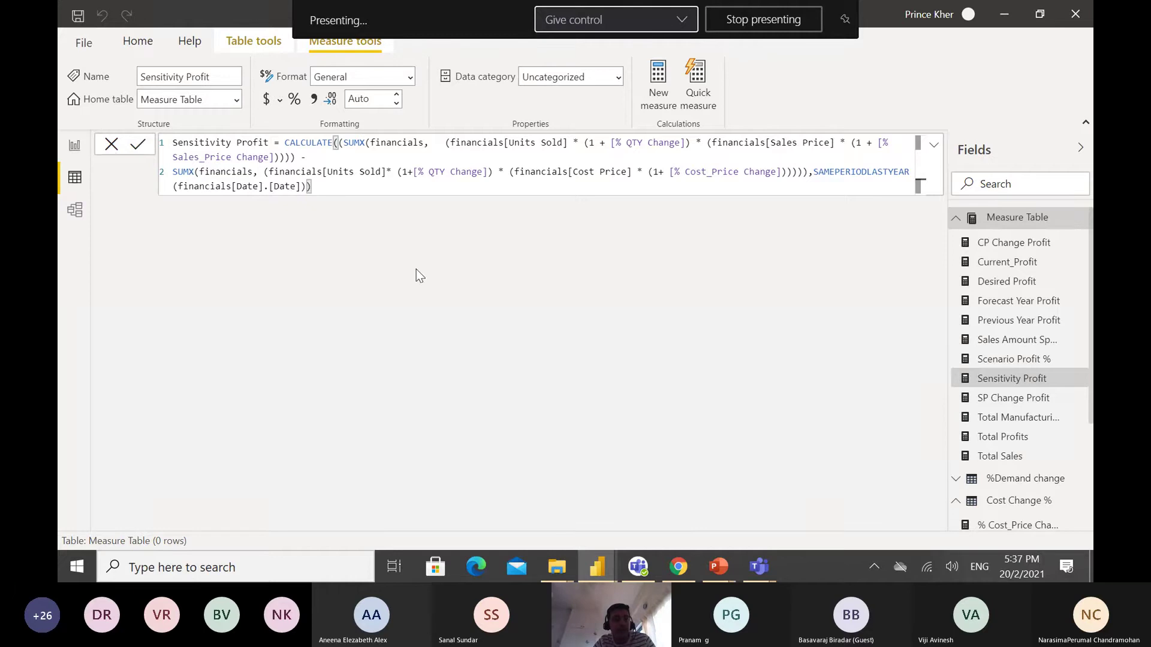
{"action": "left_click", "coordinate": [112, 150]}
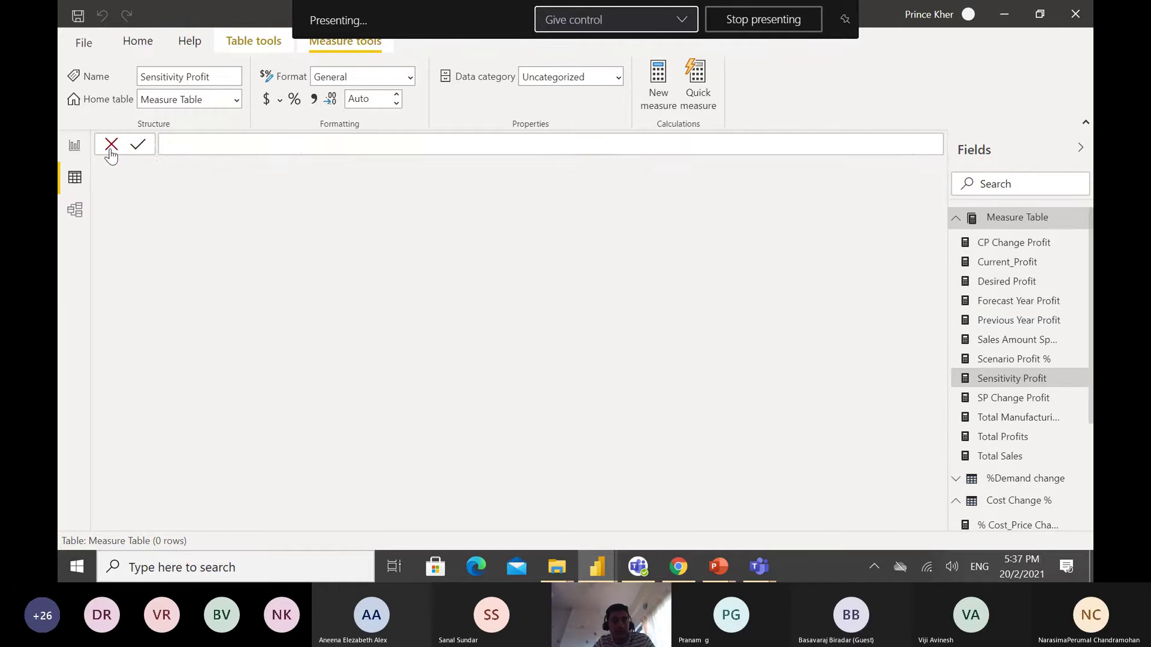
- Return to the report view of Sales_Report and switch to the running PowerPoint slide show
{"action": "left_click", "coordinate": [78, 145]}
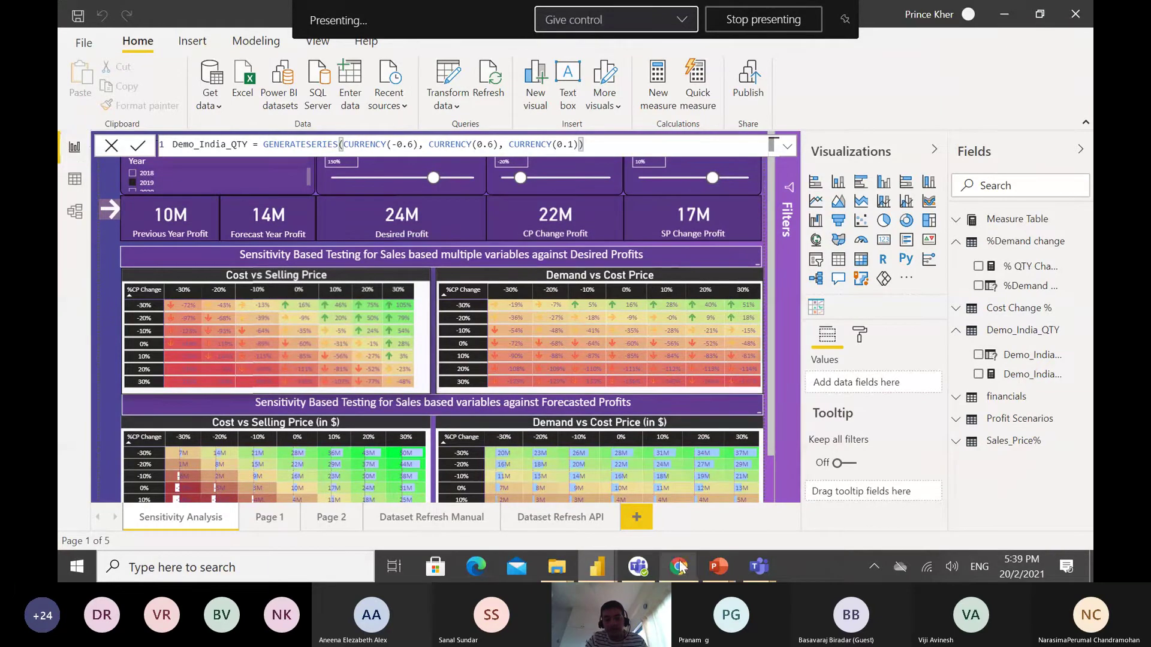
{"action": "key", "text": "alt+Tab"}
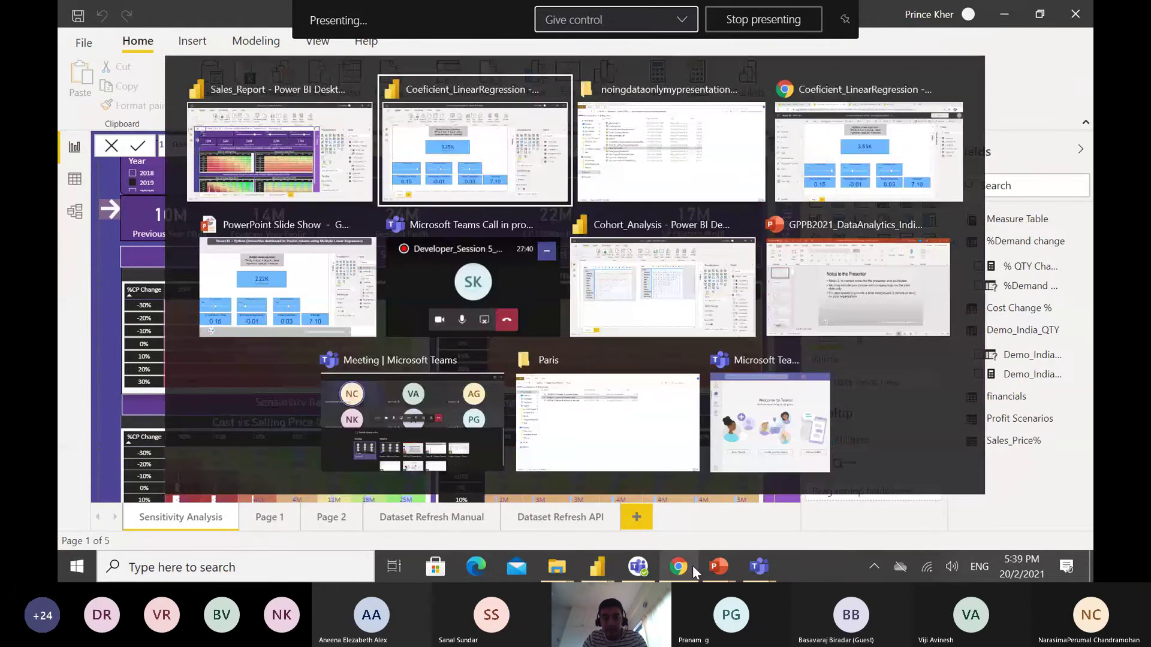
{"action": "key", "text": "alt+Tab"}
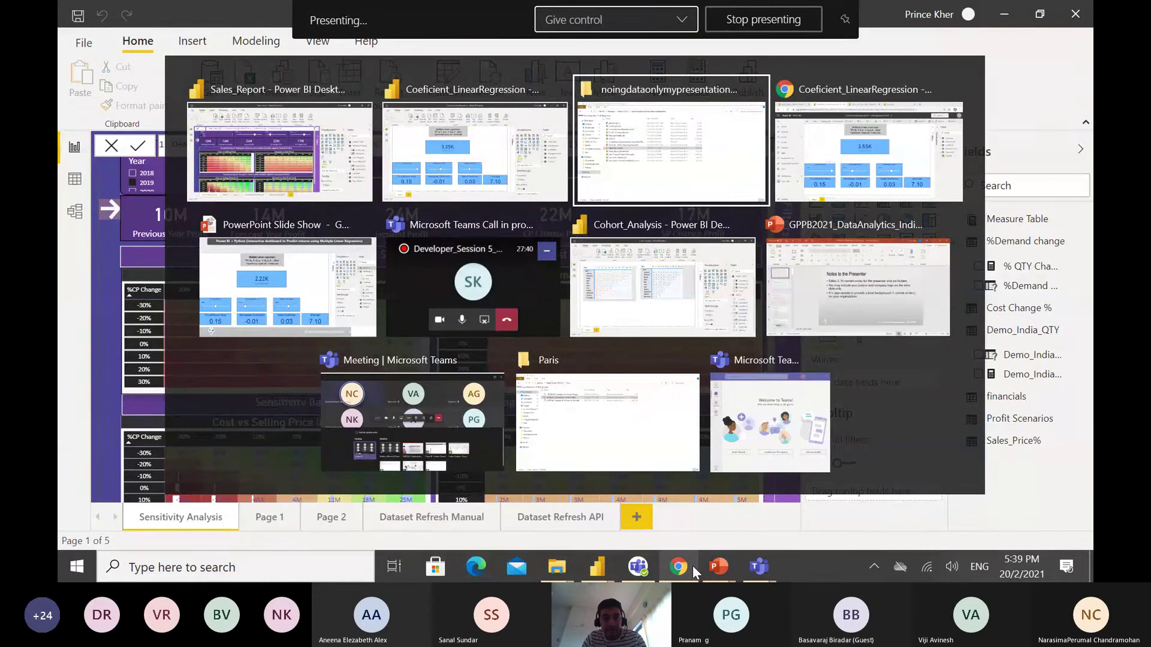
{"action": "key", "text": "alt+Tab"}
{"action": "key", "text": "alt+Tab"}
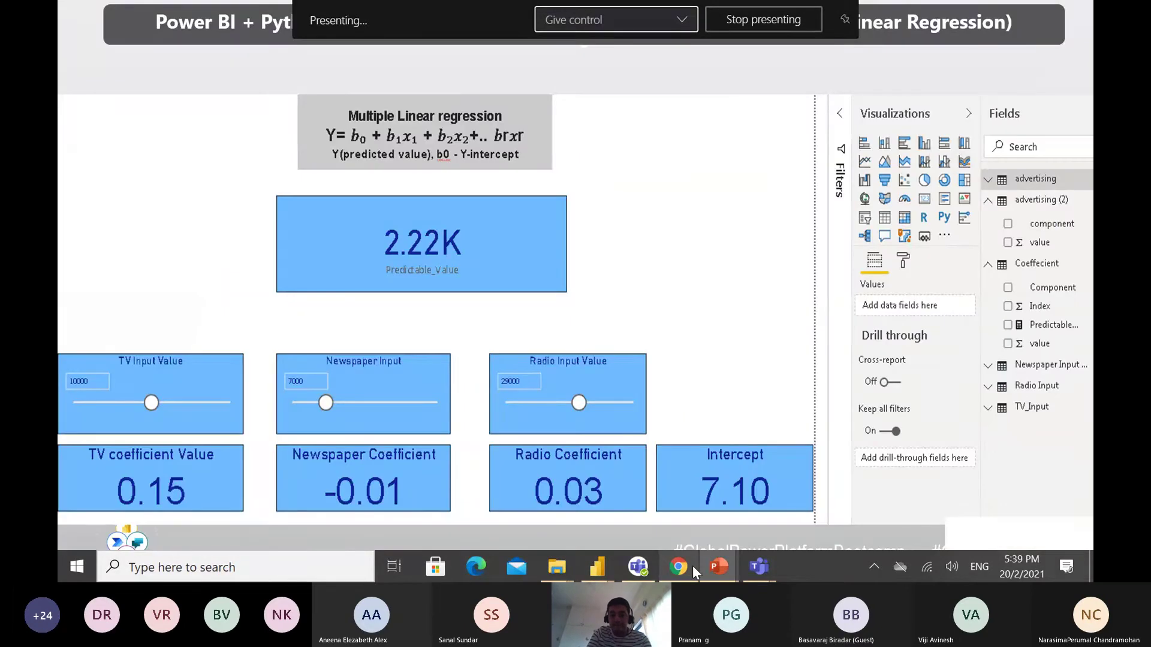
- Advance the presentation through the Cohort Analysis slides to the slide introducing the Cohort Analysis demo
{"action": "key", "text": "Right"}
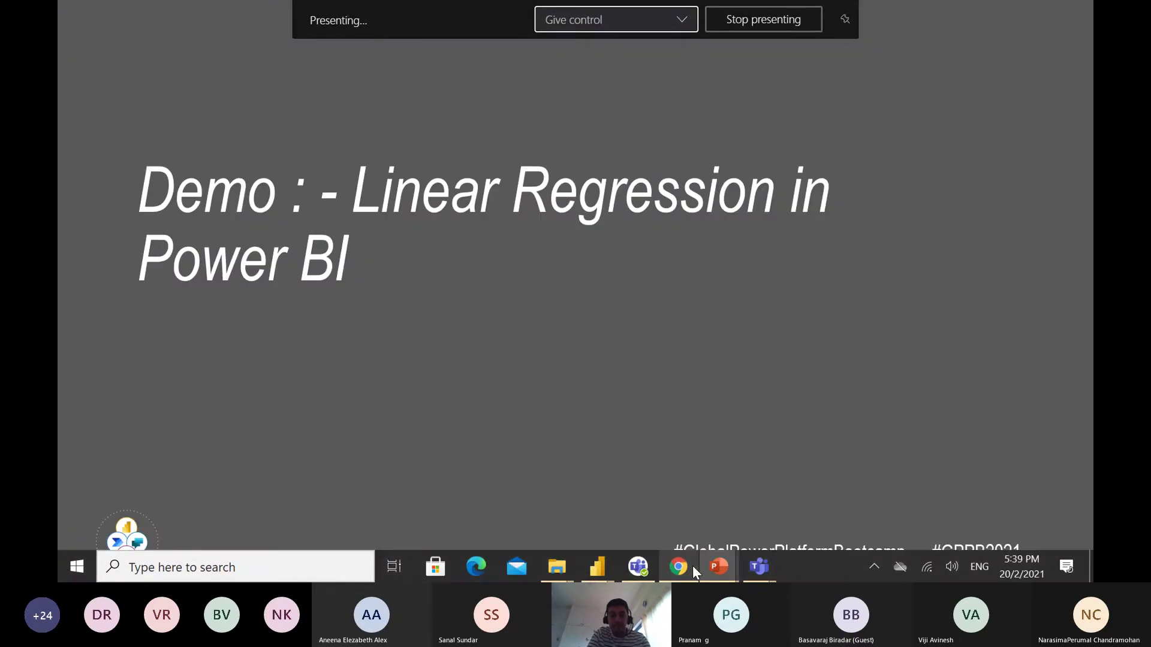
{"action": "key", "text": "Right"}
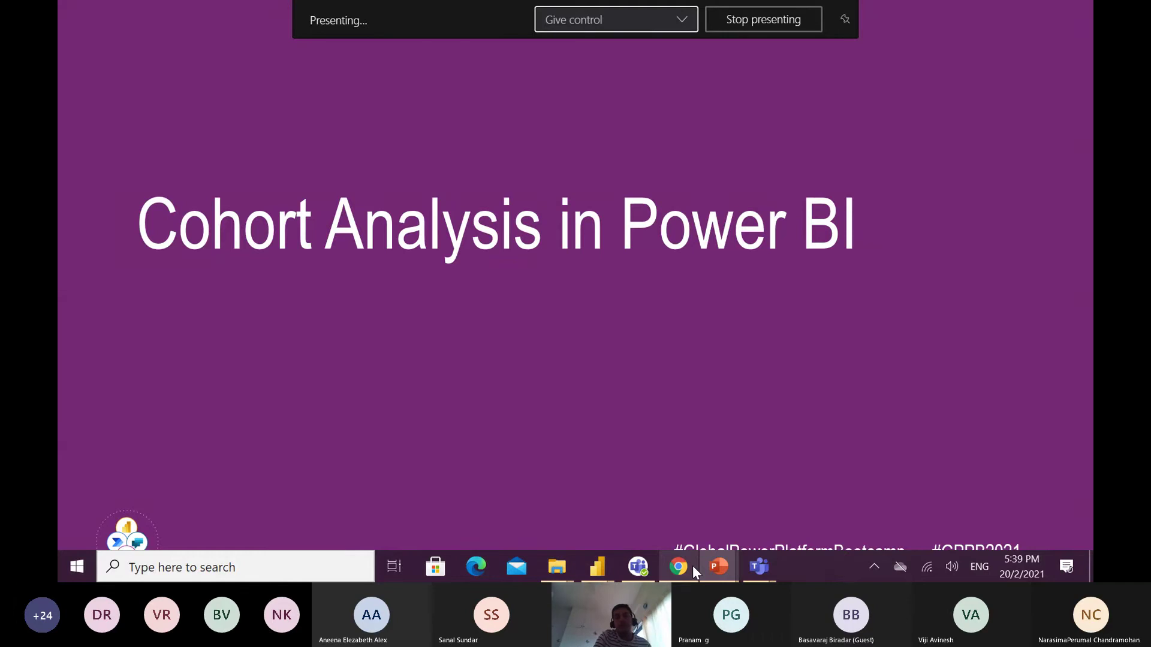
{"action": "key", "text": "Right"}
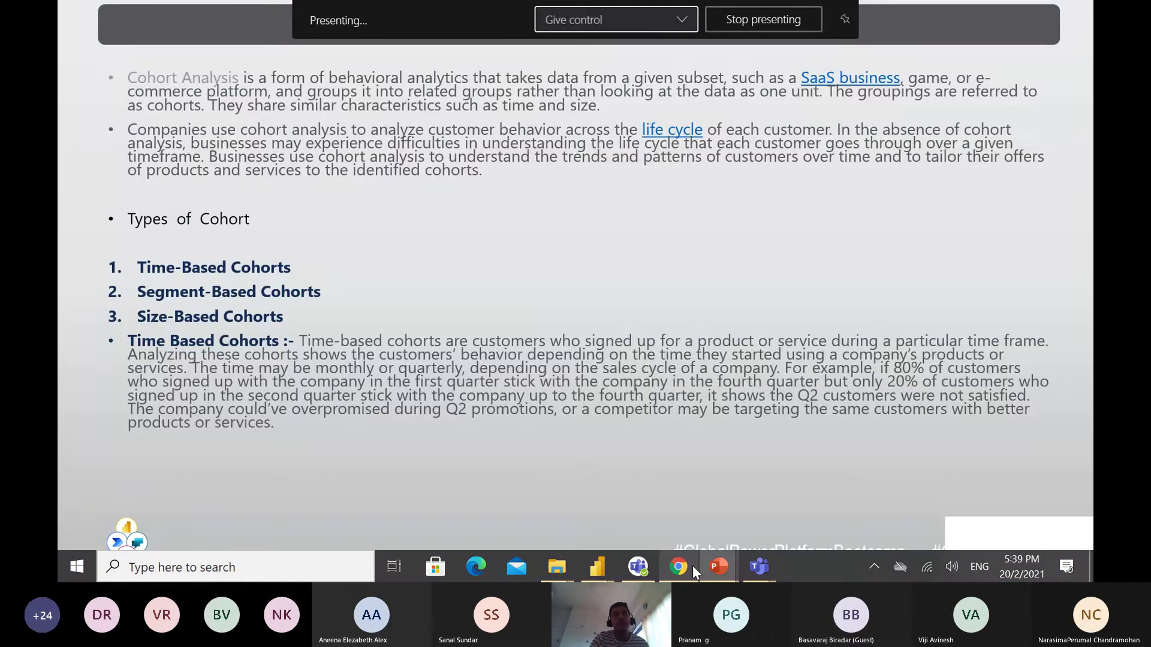
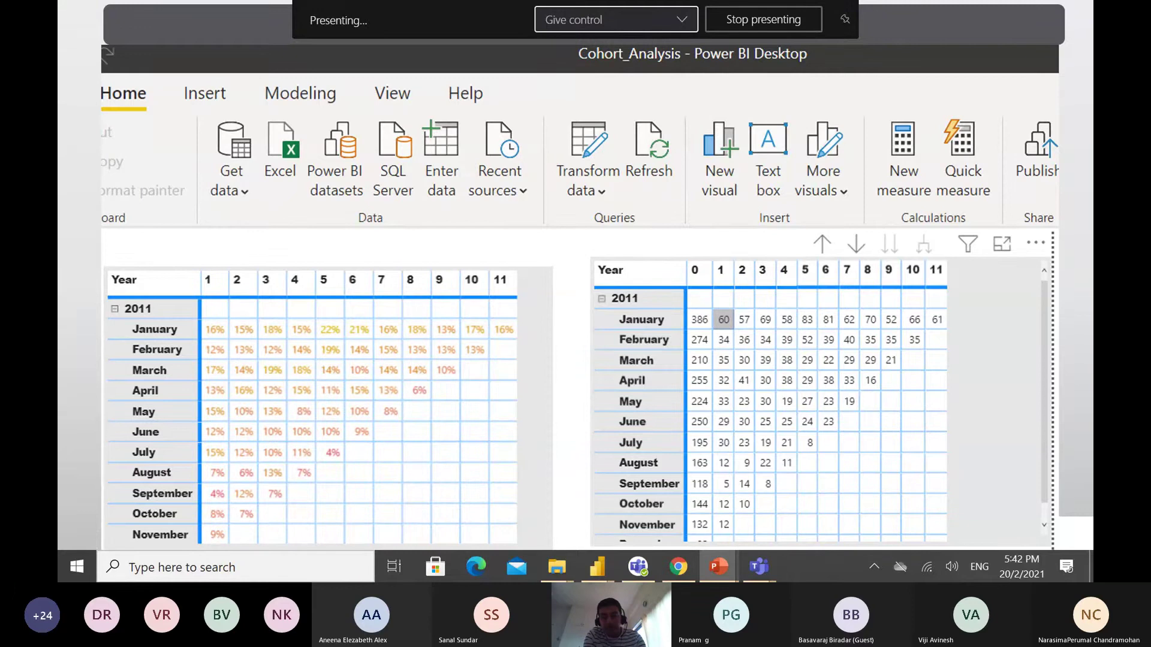
{"action": "key", "text": "Right"}
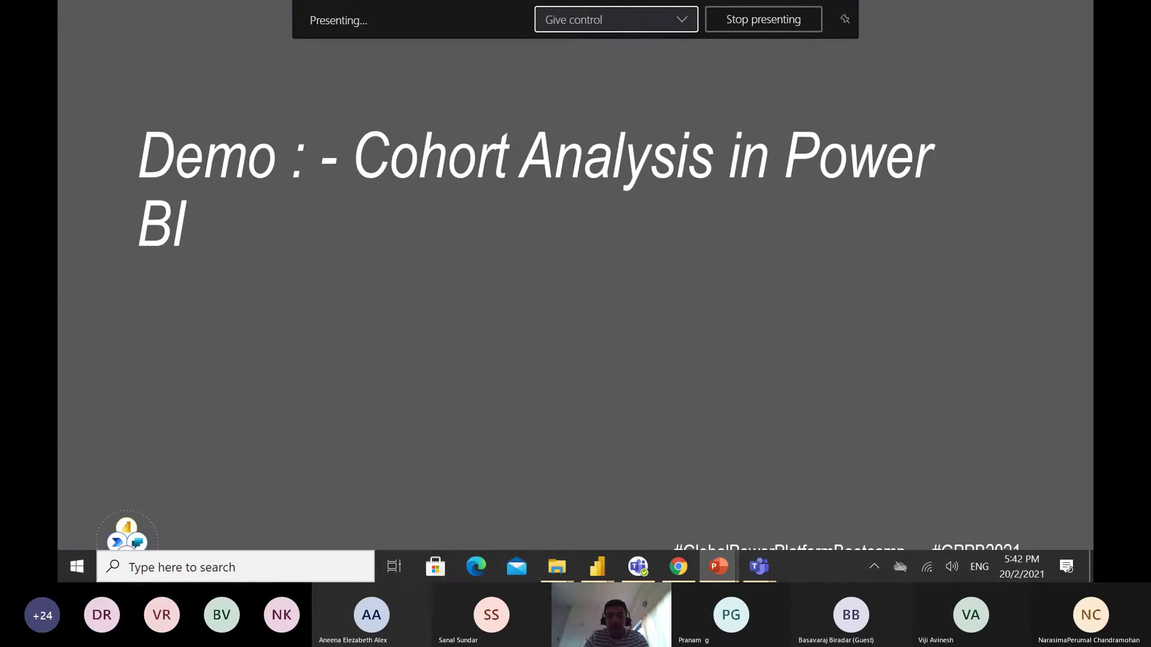
- Switch to the Cohort_Analysis report in Power BI Desktop
{"action": "key", "text": "alt+Tab"}
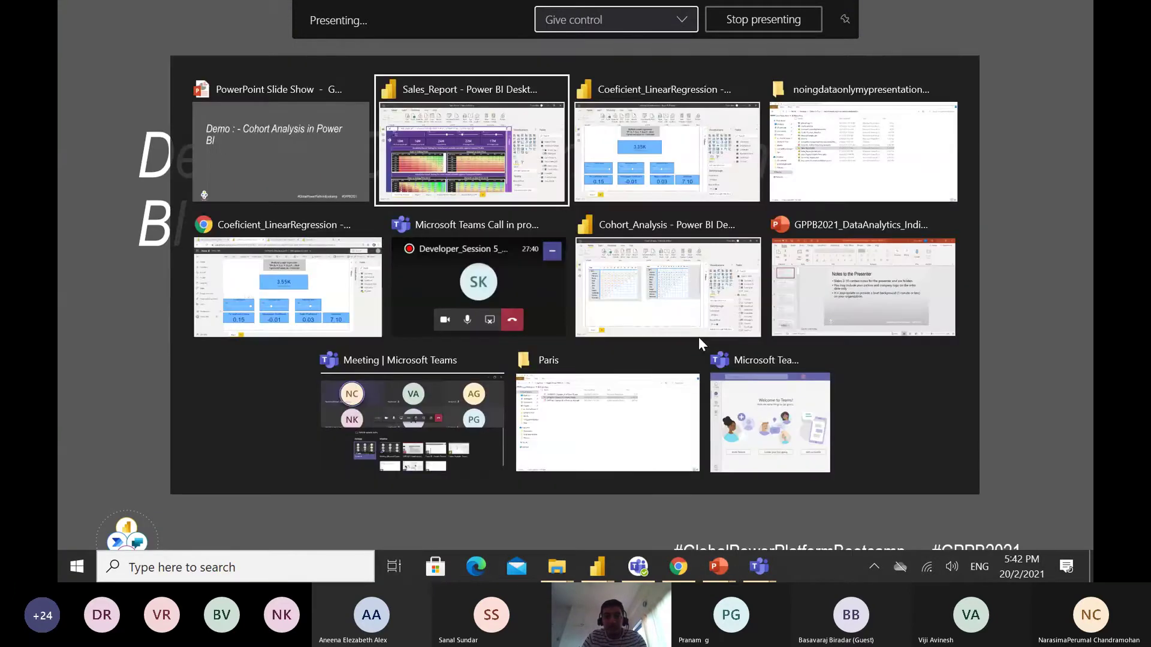
{"action": "key", "text": "alt+Tab"}
{"action": "key", "text": "alt+Tab"}
{"action": "key", "text": "alt+Tab"}
{"action": "key", "text": "alt+Tab"}
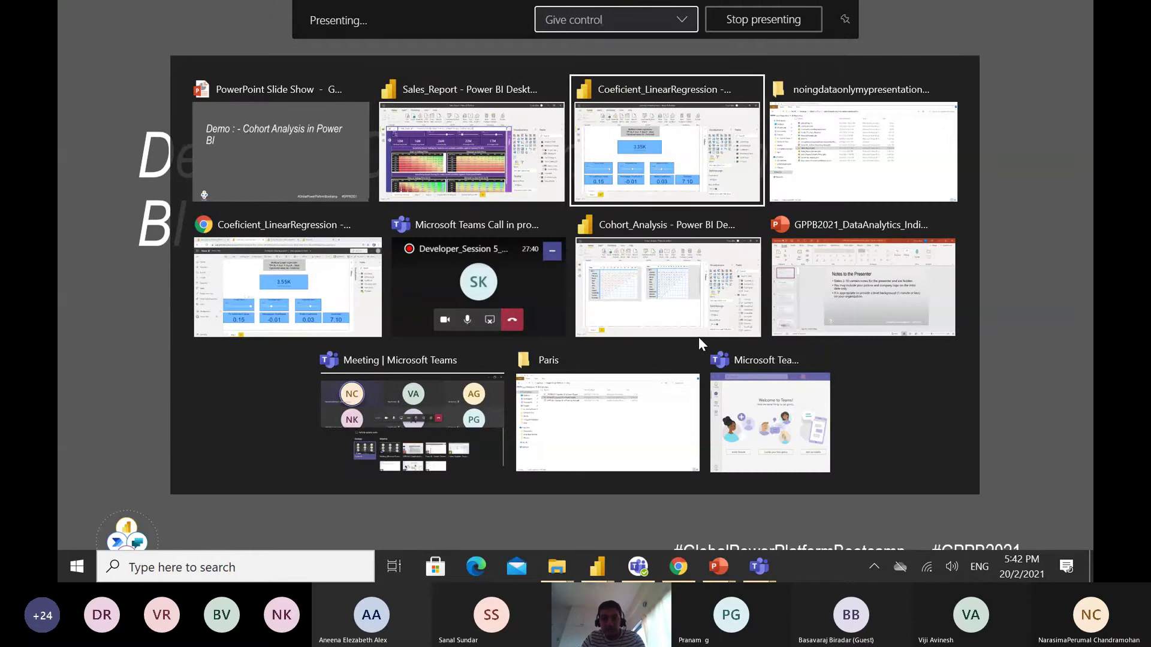
{"action": "left_click", "coordinate": [699, 336]}
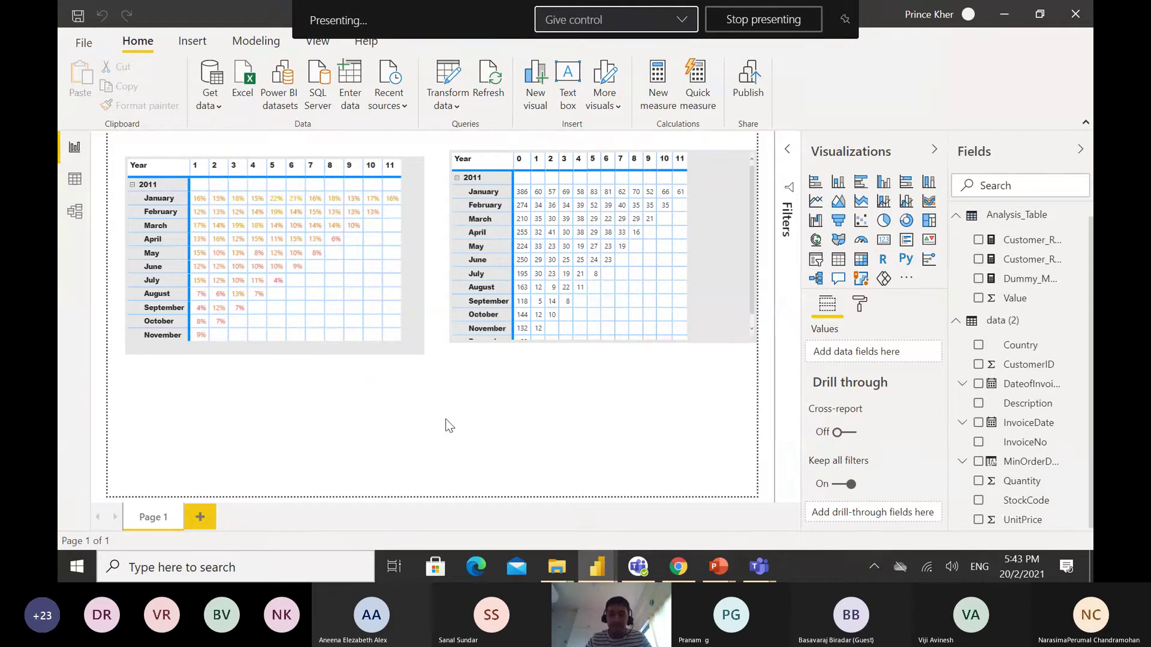
- Open the MinOrderDate_MonthEnd column of the data (2) table in the data view and look through its rows
{"action": "left_click", "coordinate": [84, 182]}
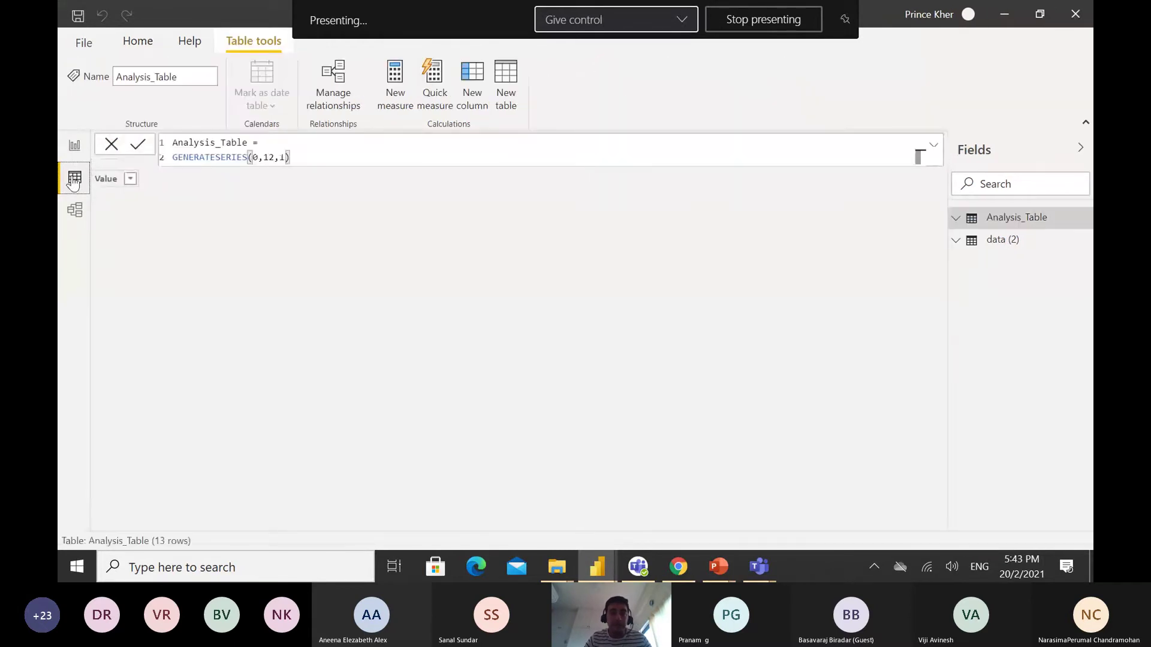
{"action": "left_click", "coordinate": [1011, 242]}
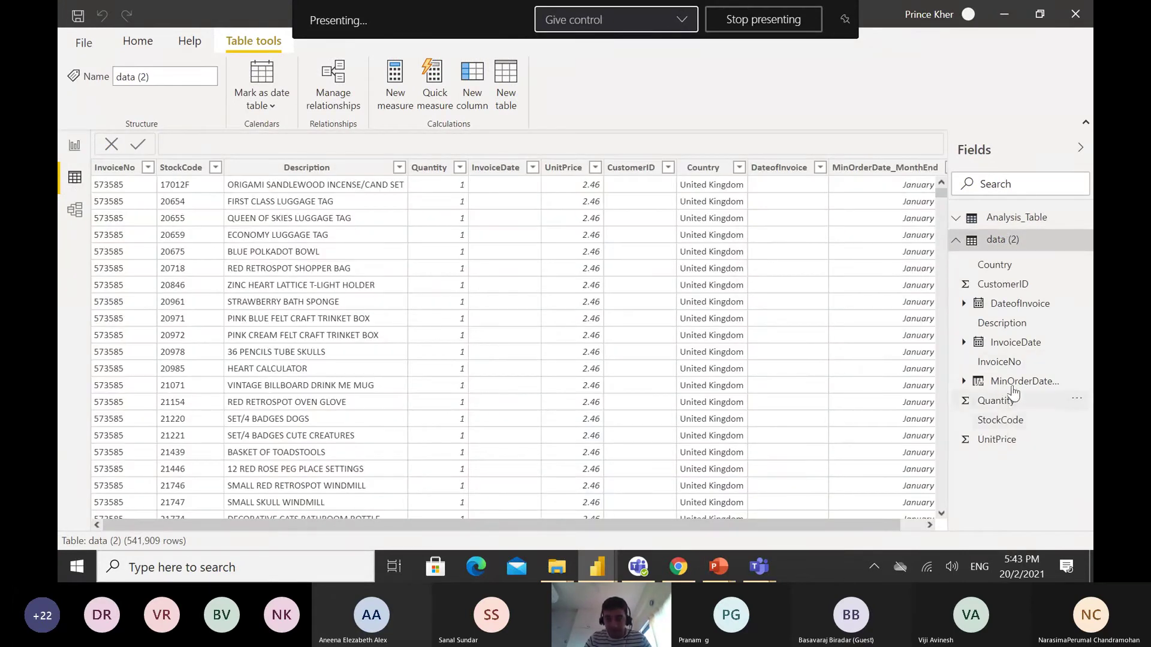
{"action": "left_click", "coordinate": [1012, 384]}
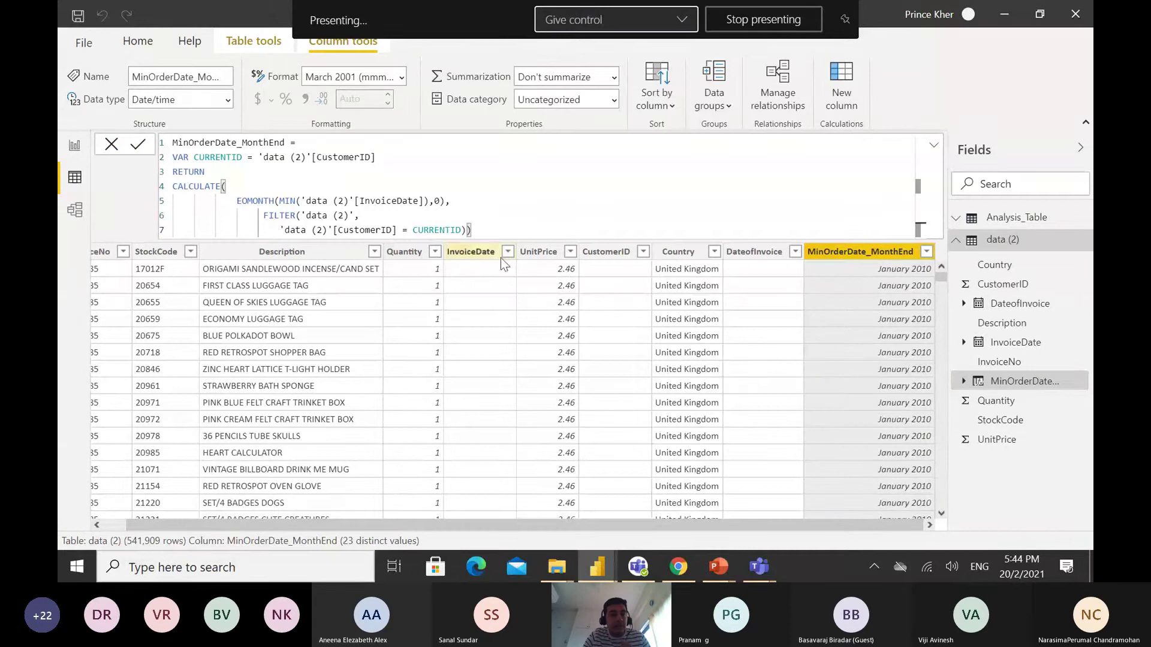
{"action": "scroll", "coordinate": [515, 288], "scroll_direction": "down", "scroll_amount": 20}
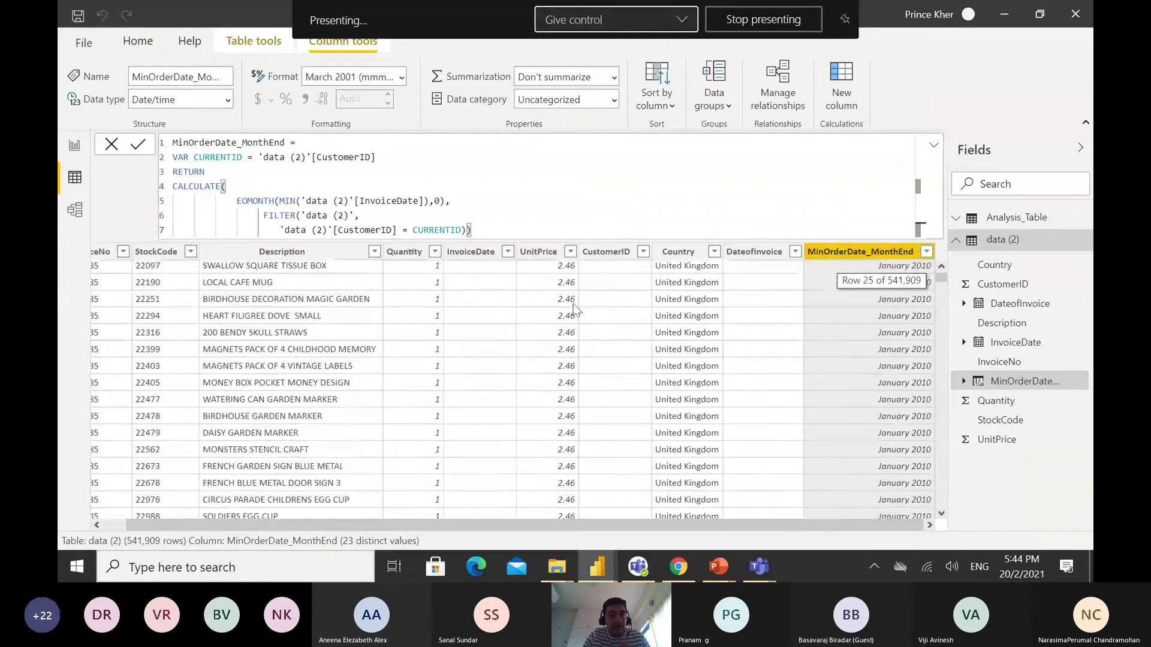
{"action": "scroll", "coordinate": [574, 308], "scroll_direction": "down", "scroll_amount": 15}
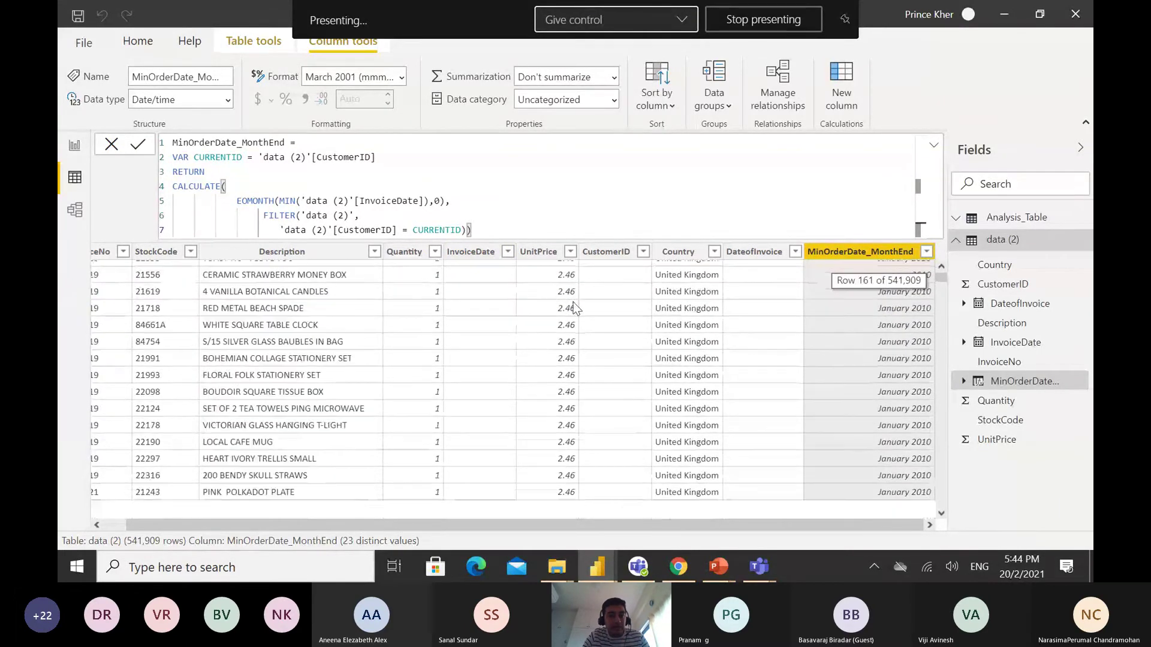
{"action": "scroll", "coordinate": [574, 308], "scroll_direction": "up", "scroll_amount": 20}
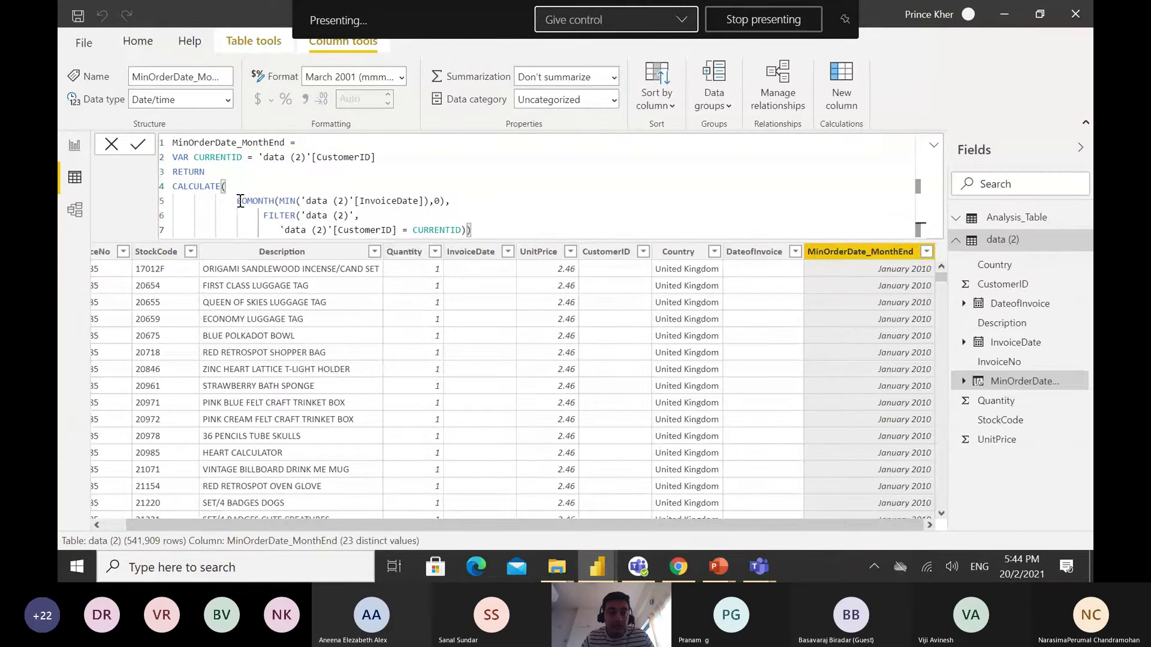
- Highlight the EOMONTH(MIN()) expression and the FILTER condition on CustomerID in the MinOrderDate_MonthEnd formula for review
{"action": "left_click_drag", "start_coordinate": [240, 200], "coordinate": [433, 203]}
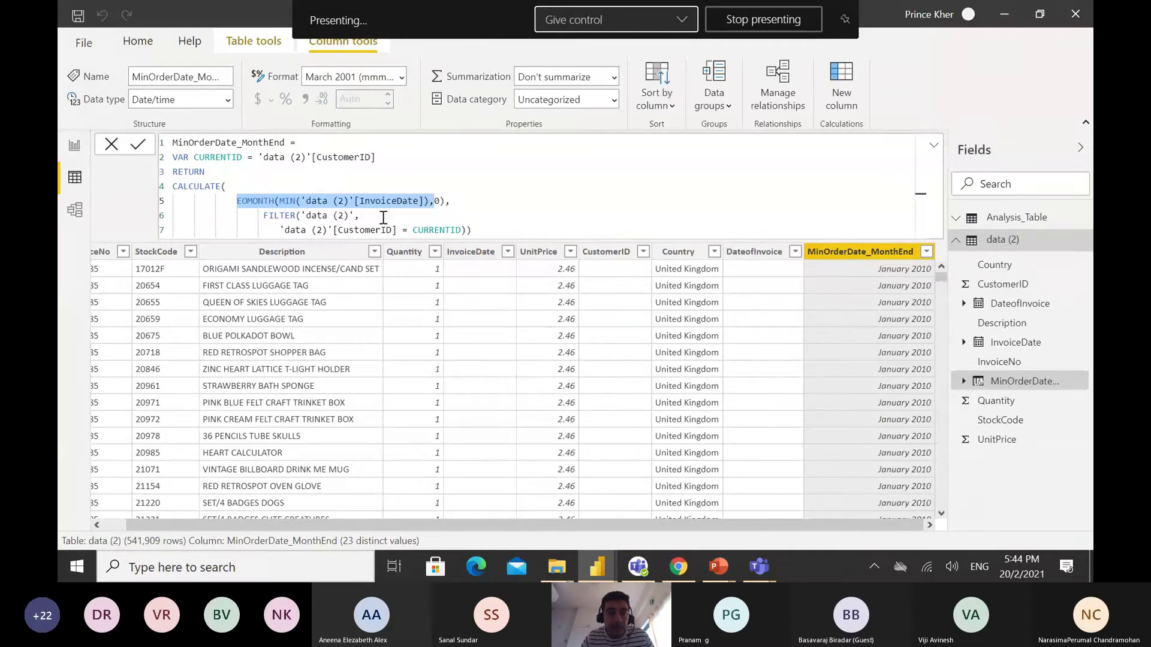
{"action": "left_click_drag", "start_coordinate": [264, 216], "coordinate": [470, 233]}
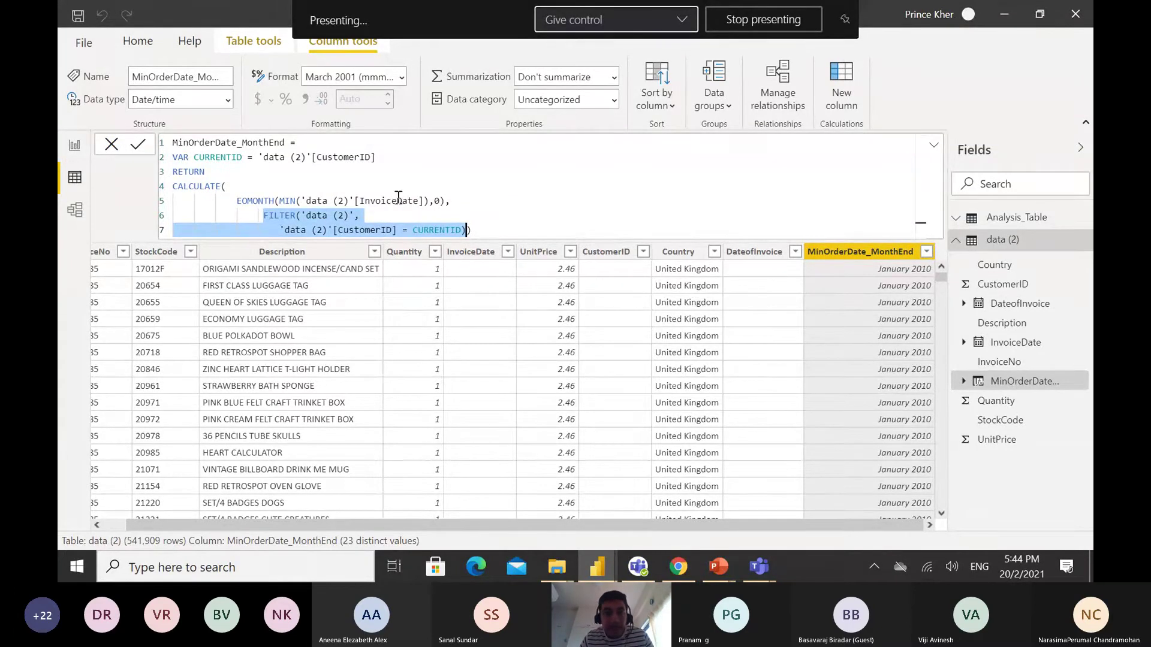
{"action": "left_click", "coordinate": [440, 233]}
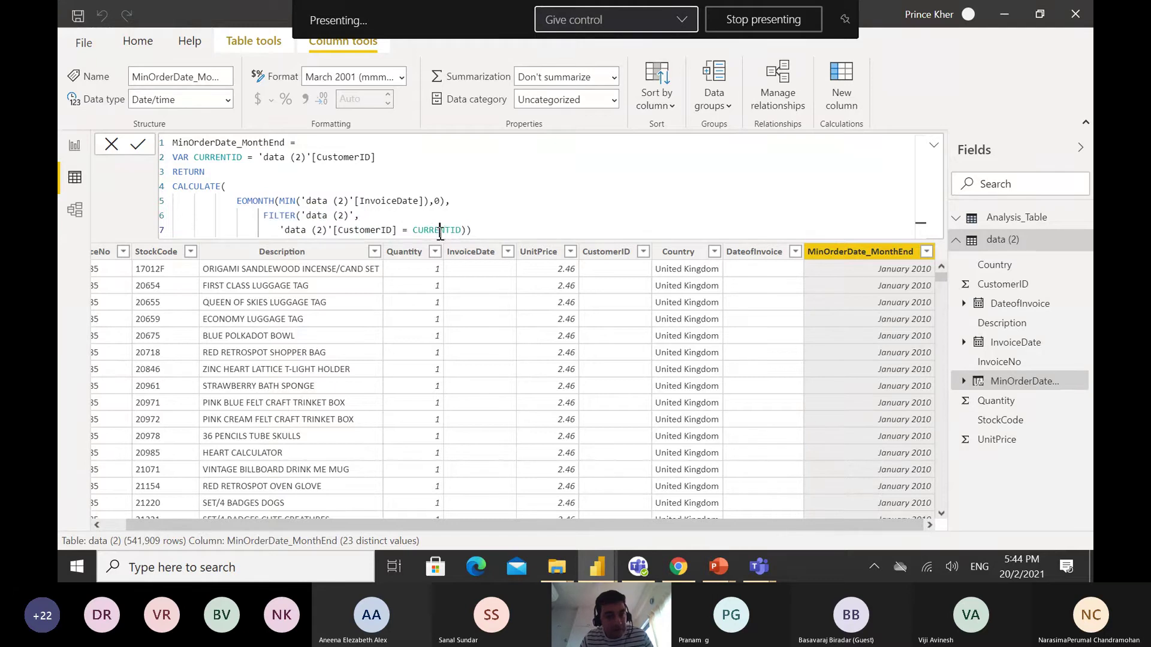
{"action": "left_click", "coordinate": [464, 204]}
{"action": "left_click_drag", "start_coordinate": [464, 204], "coordinate": [237, 200]}
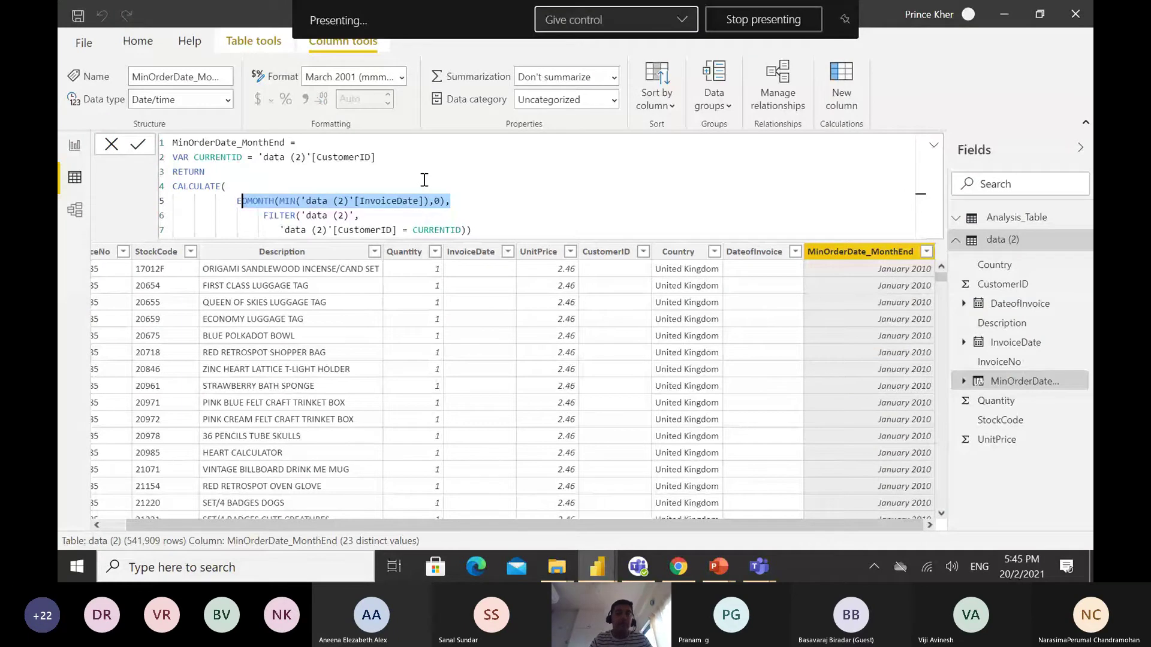
{"action": "mouse_move", "coordinate": [943, 275]}
{"action": "left_mouse_down"}
{"action": "mouse_move", "coordinate": [927, 537]}
{"action": "mouse_move", "coordinate": [945, 462]}
{"action": "mouse_move", "coordinate": [946, 254]}
{"action": "left_mouse_up"}
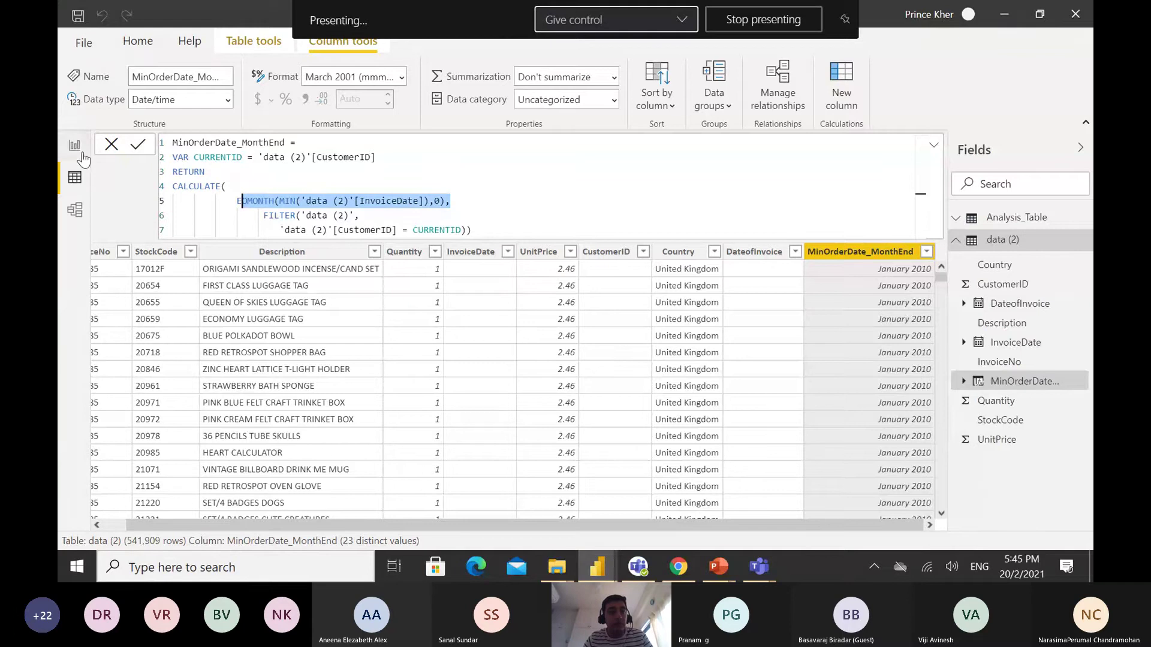
- Return to the report view and review the GENERATESERIES formula and the fields of Analysis_Table
{"action": "left_click", "coordinate": [962, 221]}
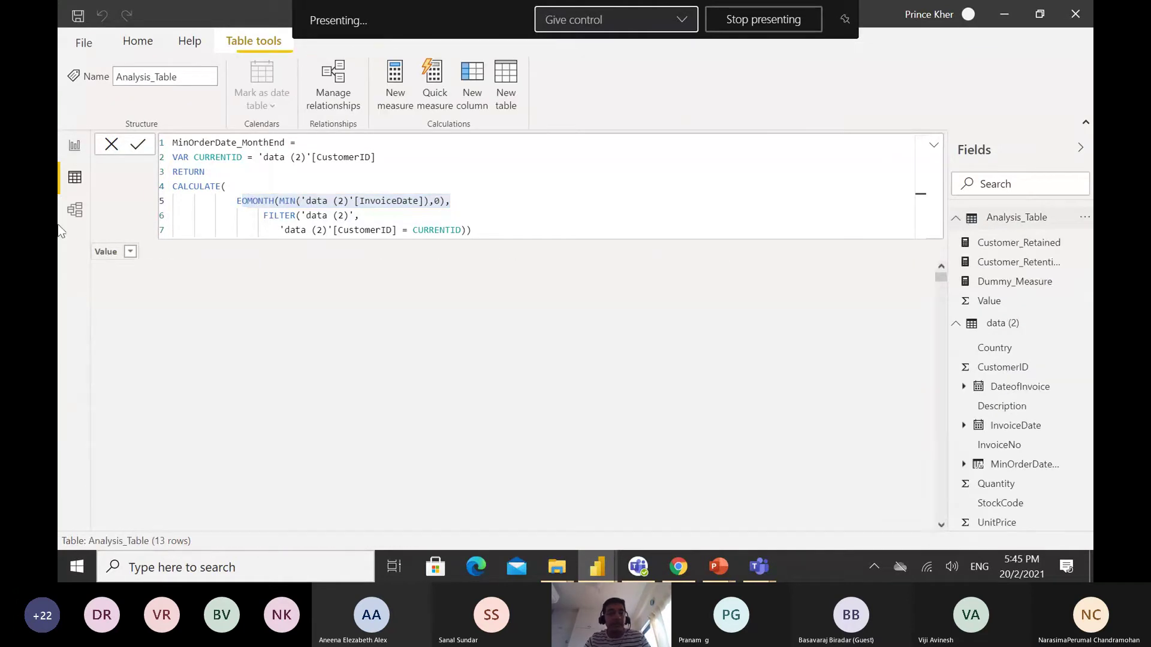
{"action": "left_click", "coordinate": [75, 147]}
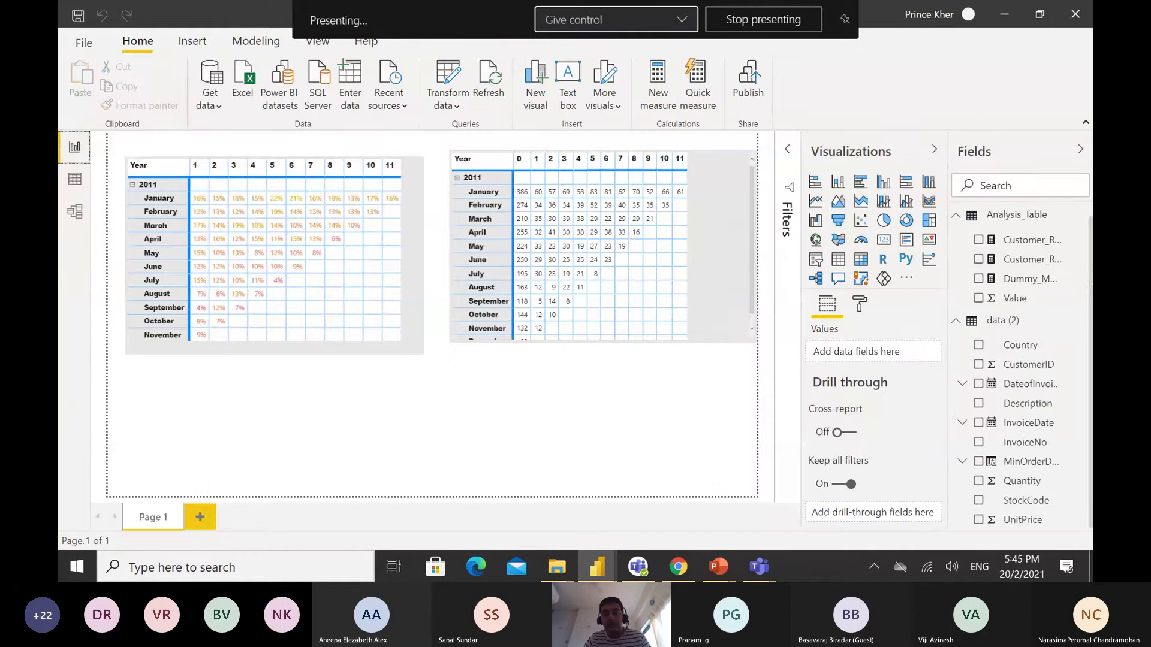
{"action": "left_click", "coordinate": [1019, 222]}
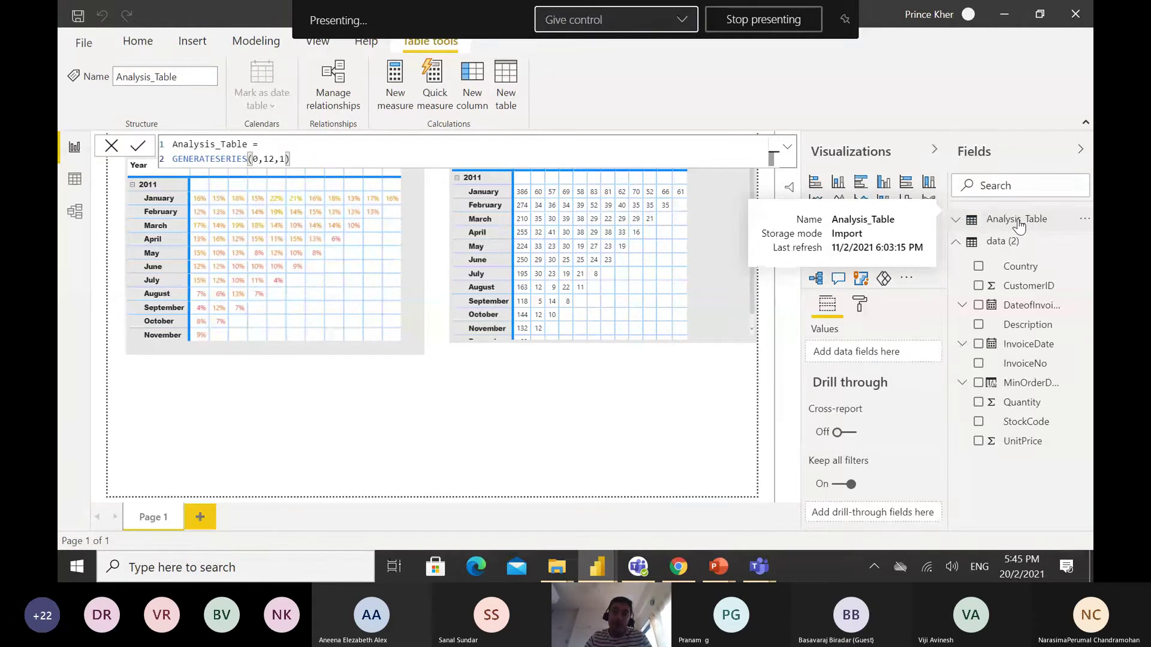
{"action": "left_click", "coordinate": [1019, 222]}
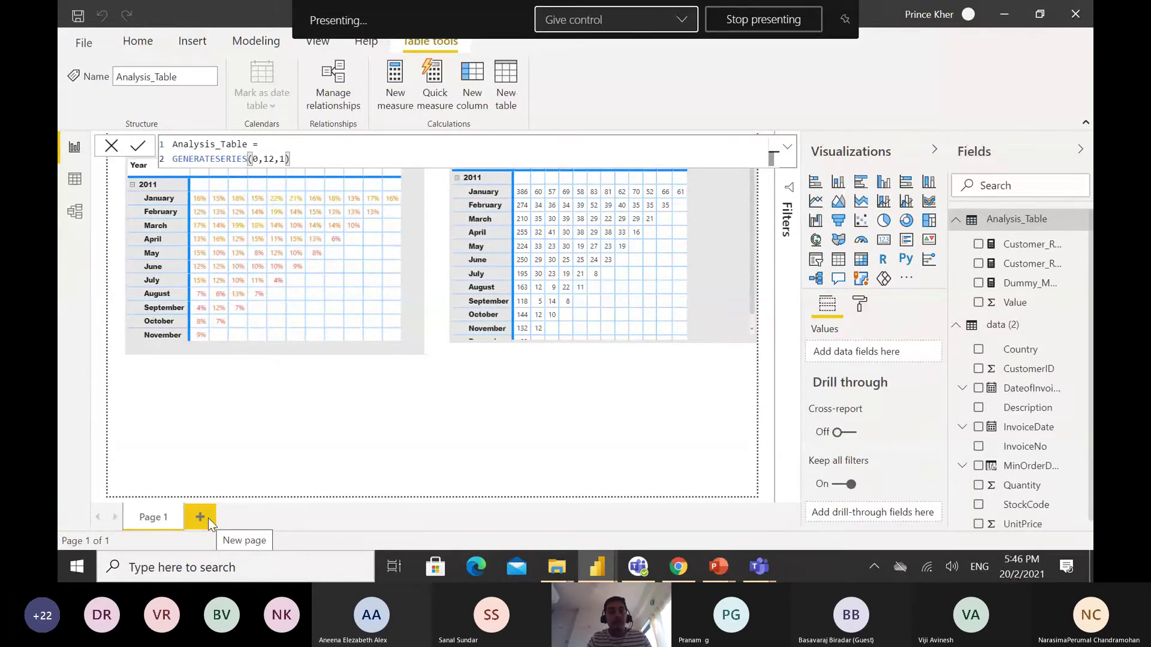
- Add a matrix visual below the percentage matrix with Month from the MinOrderDate_MonthEnd date hierarchy as its rows
{"action": "left_click", "coordinate": [863, 264]}
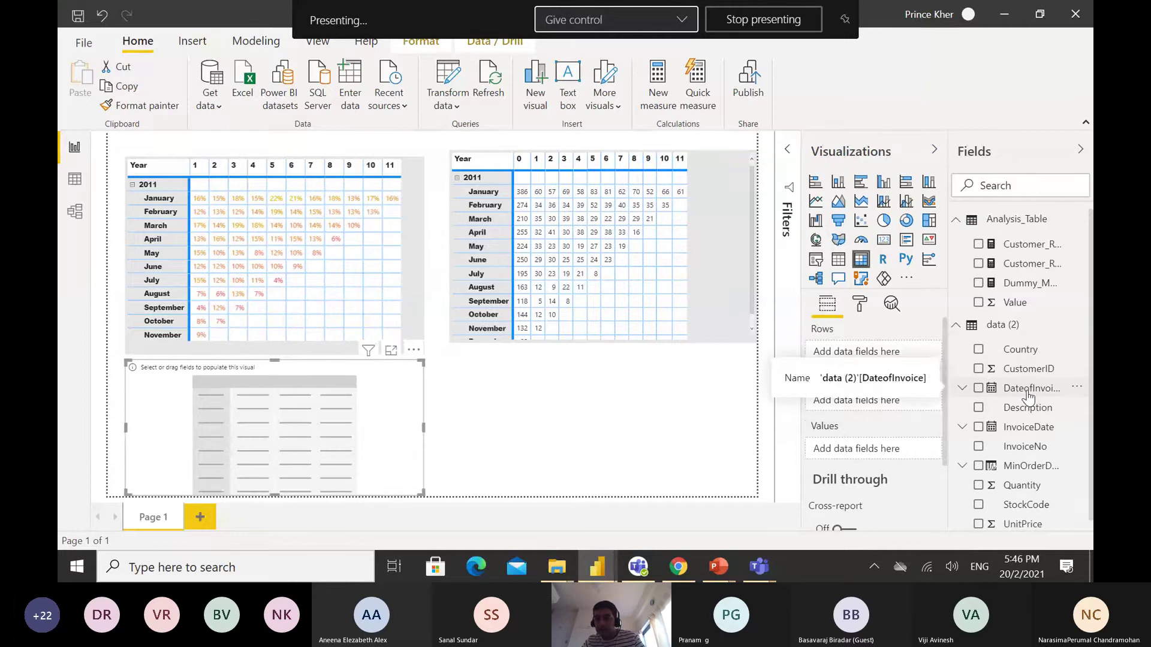
{"action": "left_click", "coordinate": [968, 468]}
{"action": "left_click", "coordinate": [963, 467]}
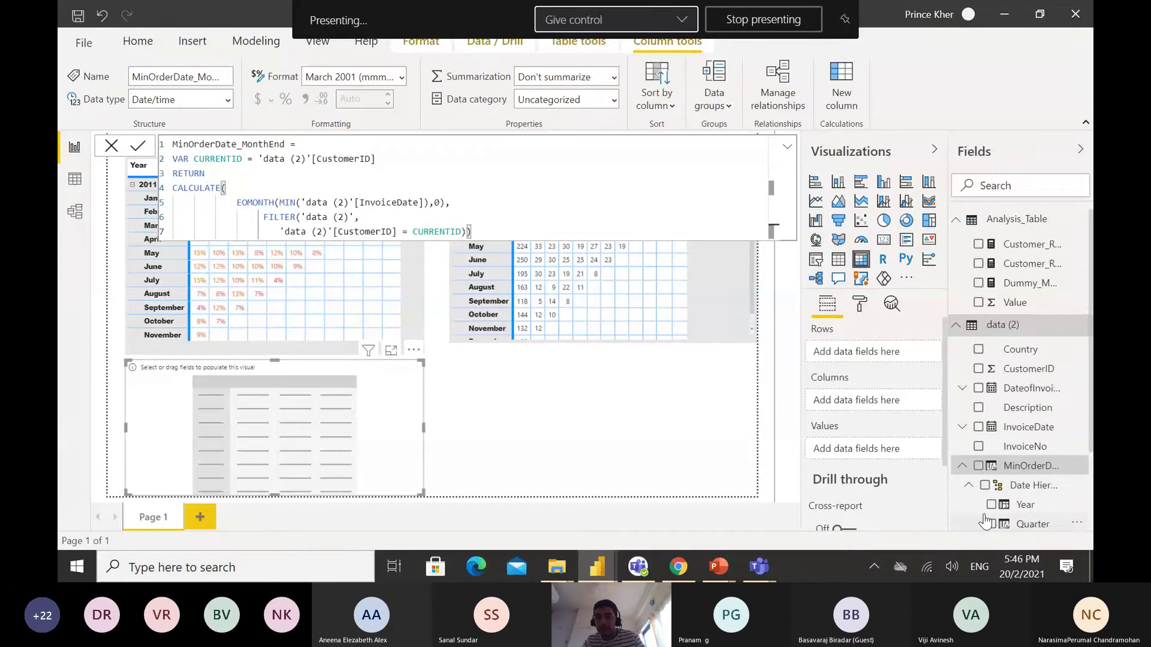
{"action": "left_click", "coordinate": [968, 485]}
{"action": "scroll", "coordinate": [983, 474], "scroll_direction": "down", "scroll_amount": 3}
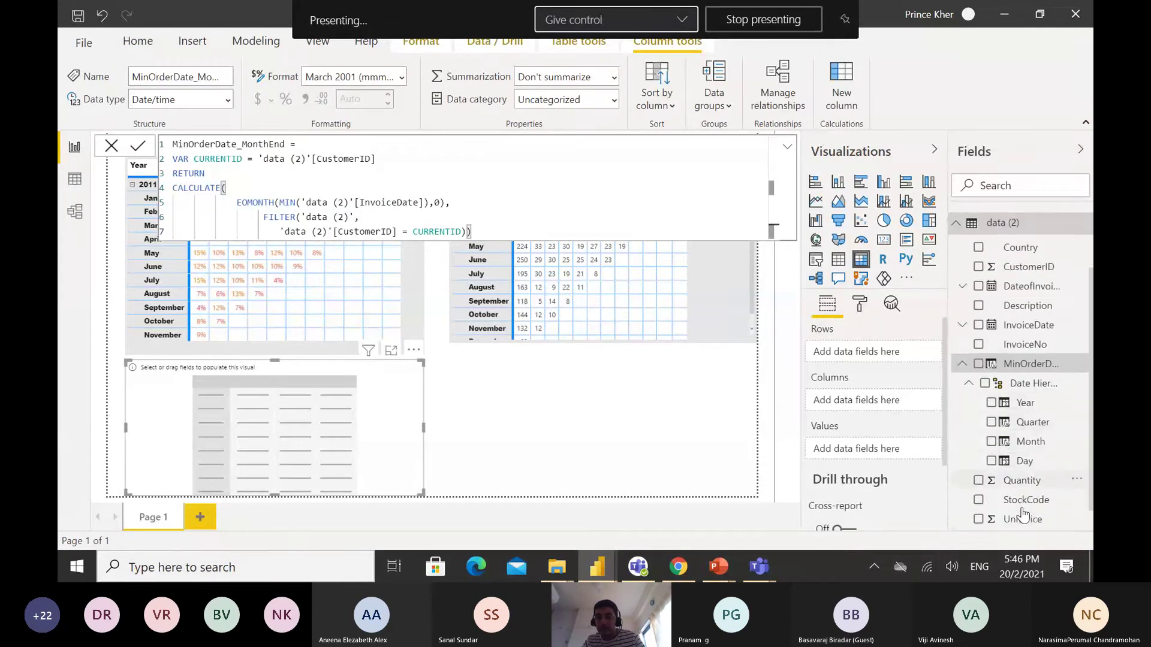
{"action": "left_click", "coordinate": [991, 442]}
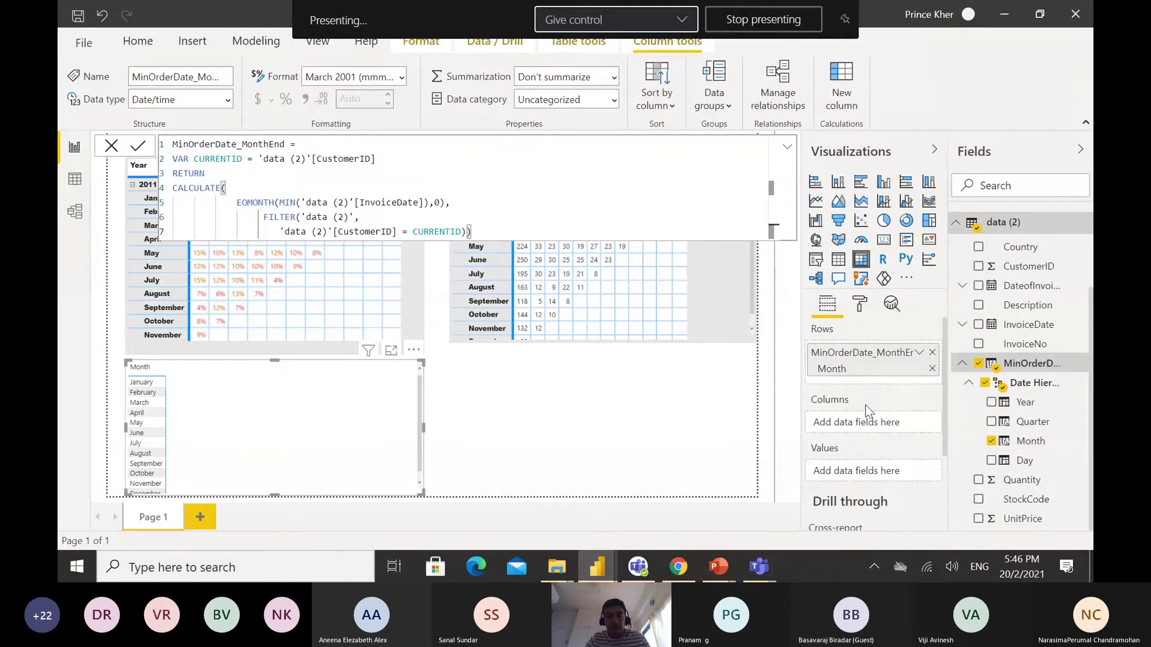
{"action": "left_click", "coordinate": [878, 426]}
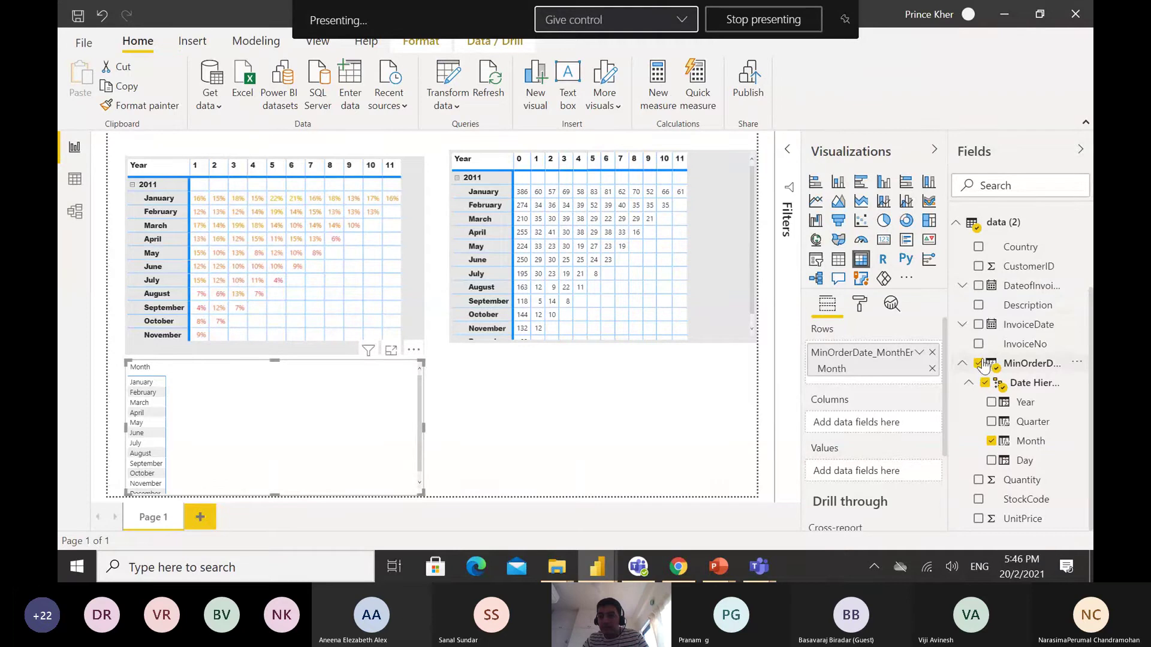
- Assign Analysis_Table's Value field to the new matrix's columns and the Customer_Retained measure to its values
{"action": "left_click", "coordinate": [972, 233]}
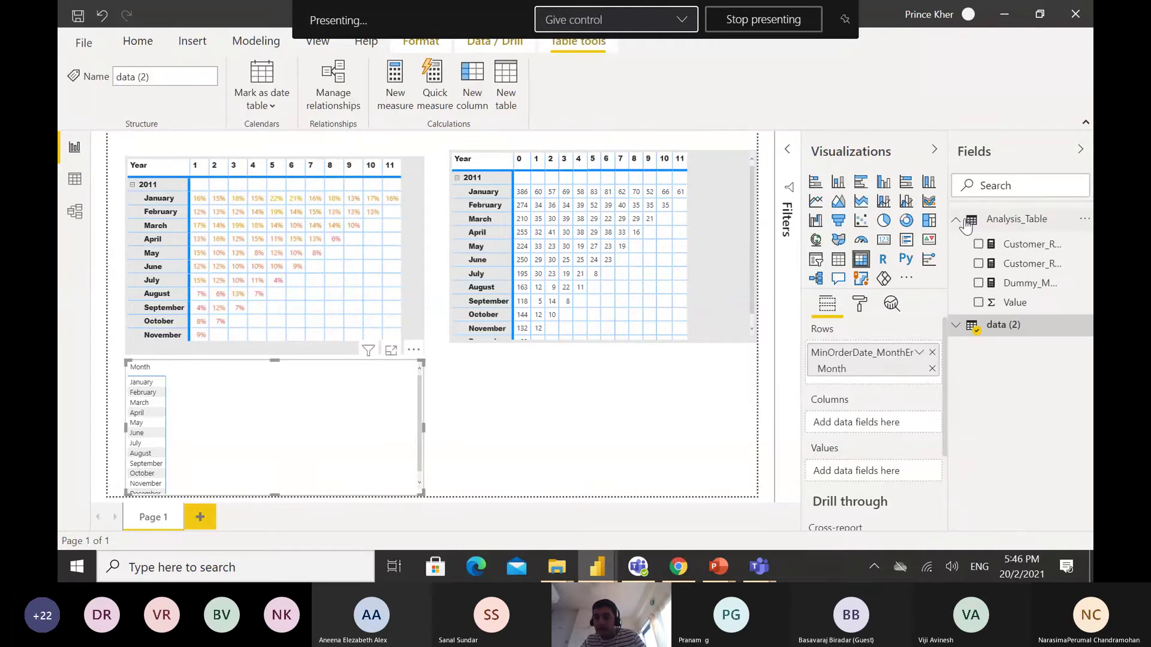
{"action": "left_click_drag", "start_coordinate": [990, 305], "coordinate": [859, 424]}
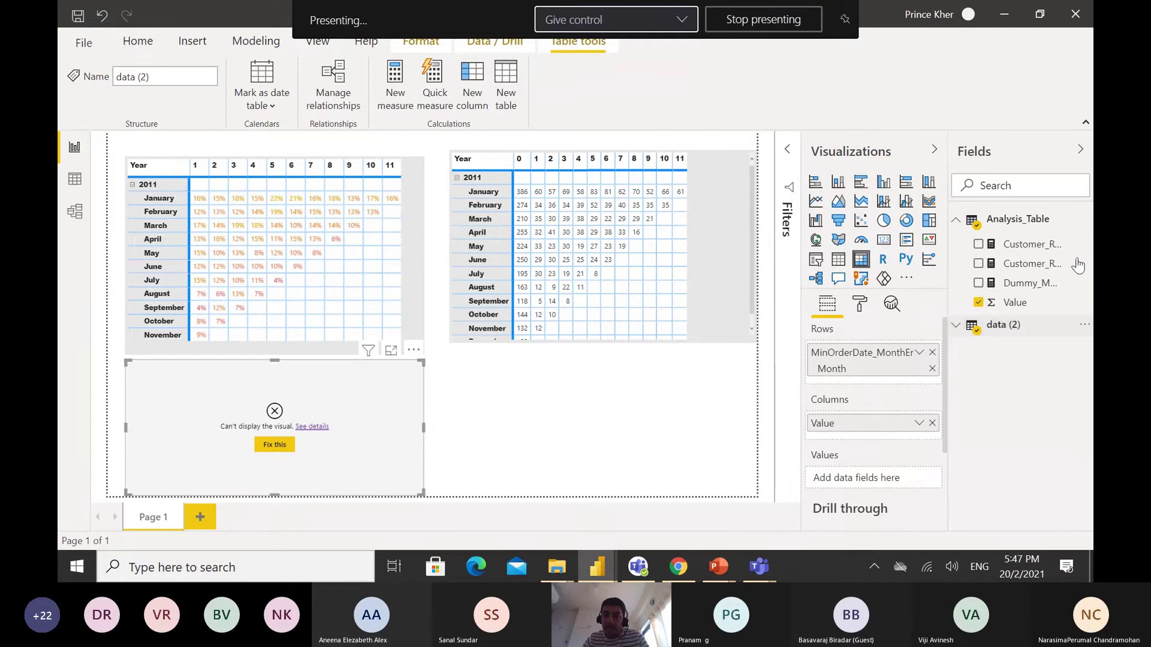
{"action": "left_click", "coordinate": [979, 245]}
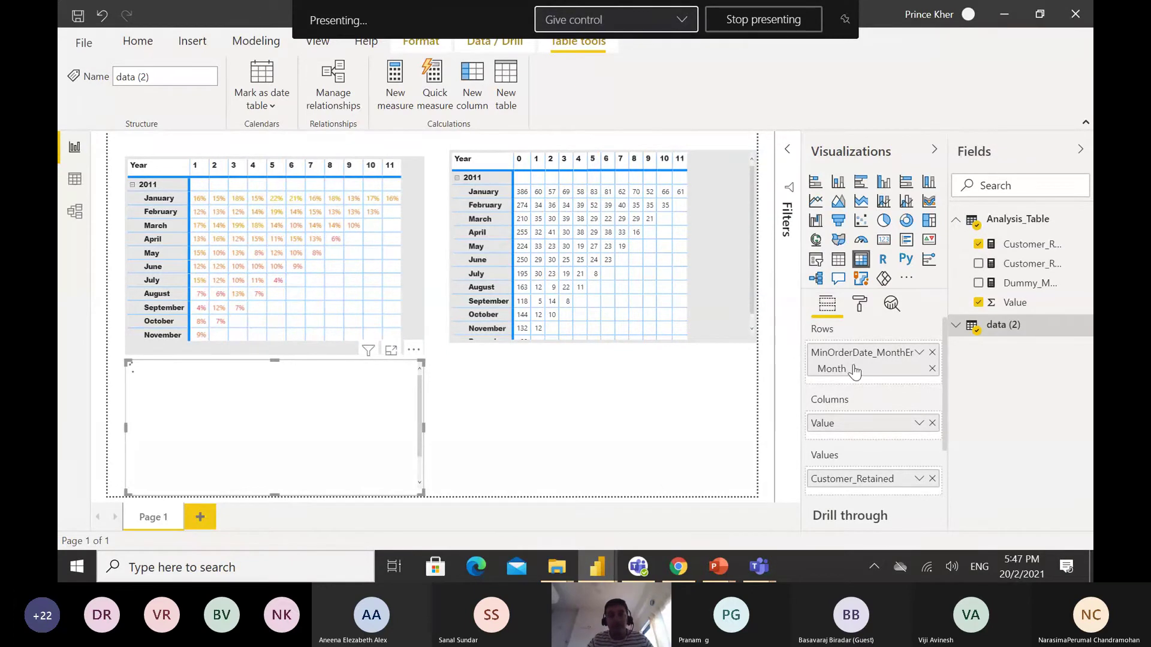
- Review the Customer_Retained formula, and examine the new matrix's column 4 and its remaining month columns
{"action": "left_click", "coordinate": [1025, 245]}
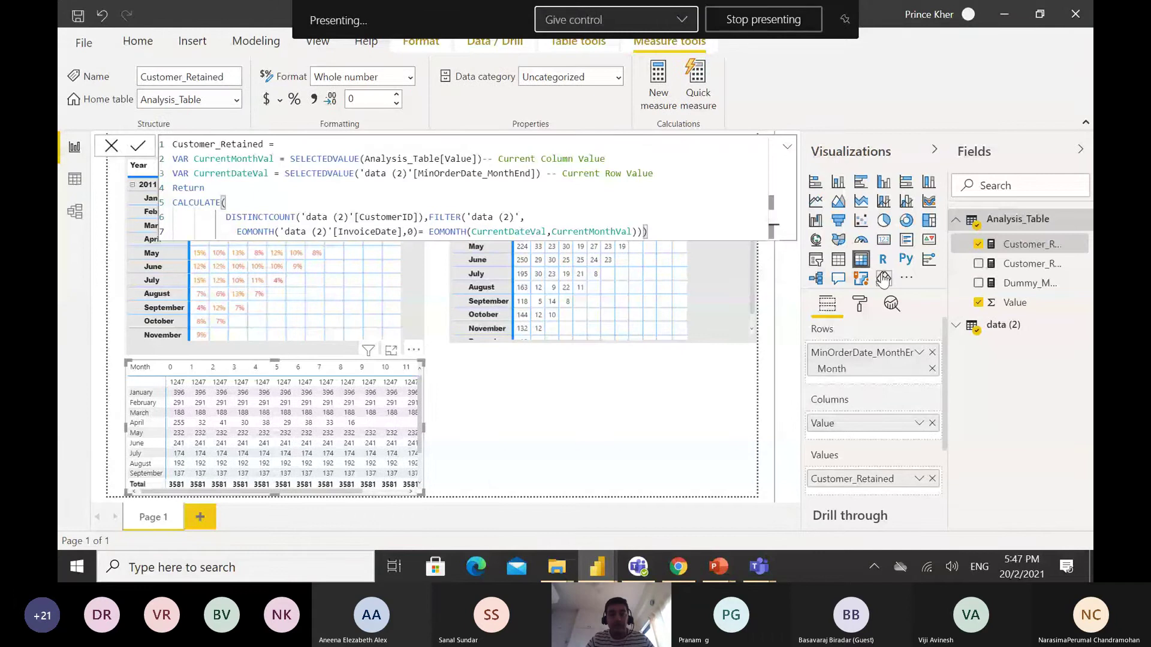
{"action": "left_click", "coordinate": [560, 426]}
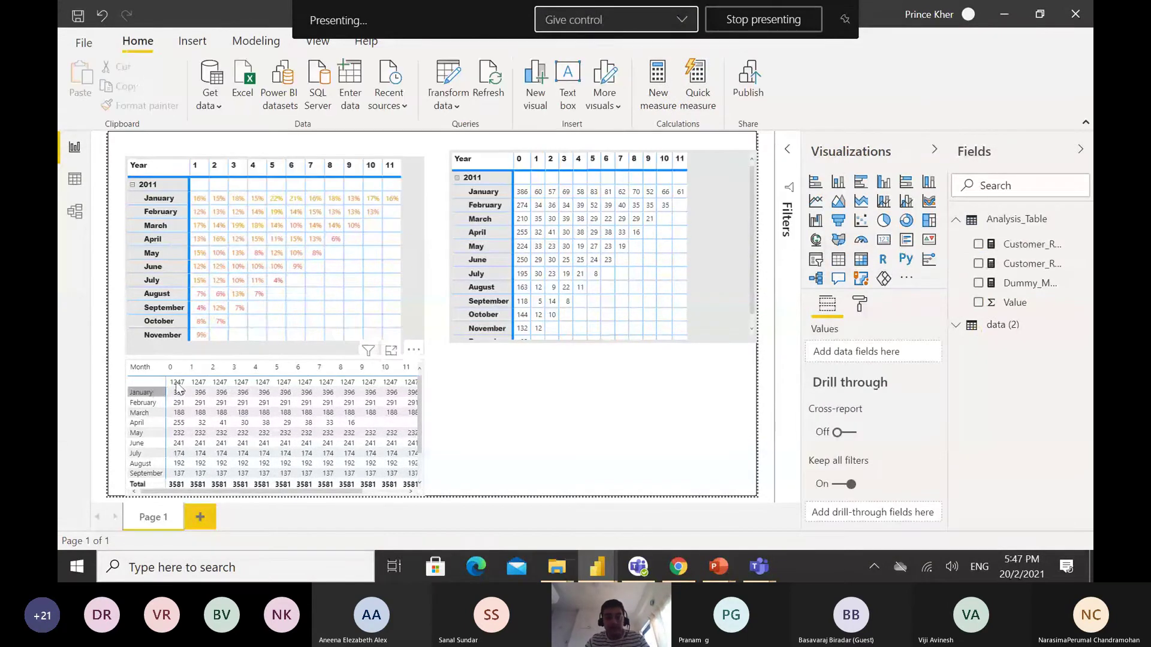
{"action": "left_click", "coordinate": [269, 373]}
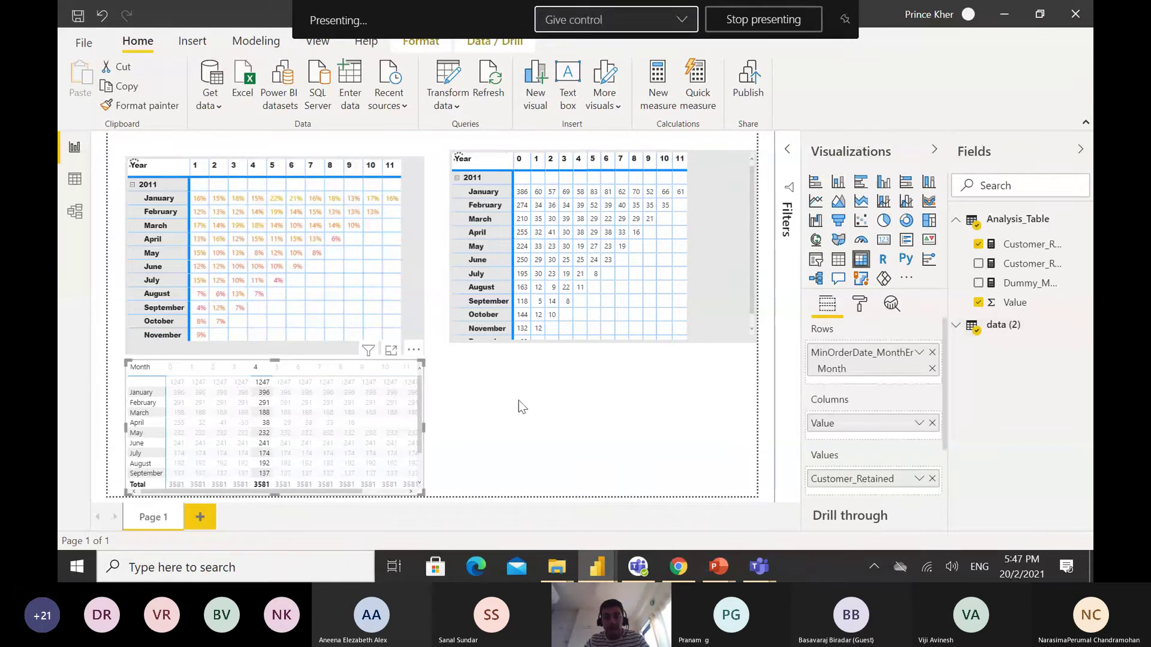
{"action": "left_click_drag", "start_coordinate": [416, 402], "coordinate": [385, 477]}
{"action": "left_click", "coordinate": [371, 491]}
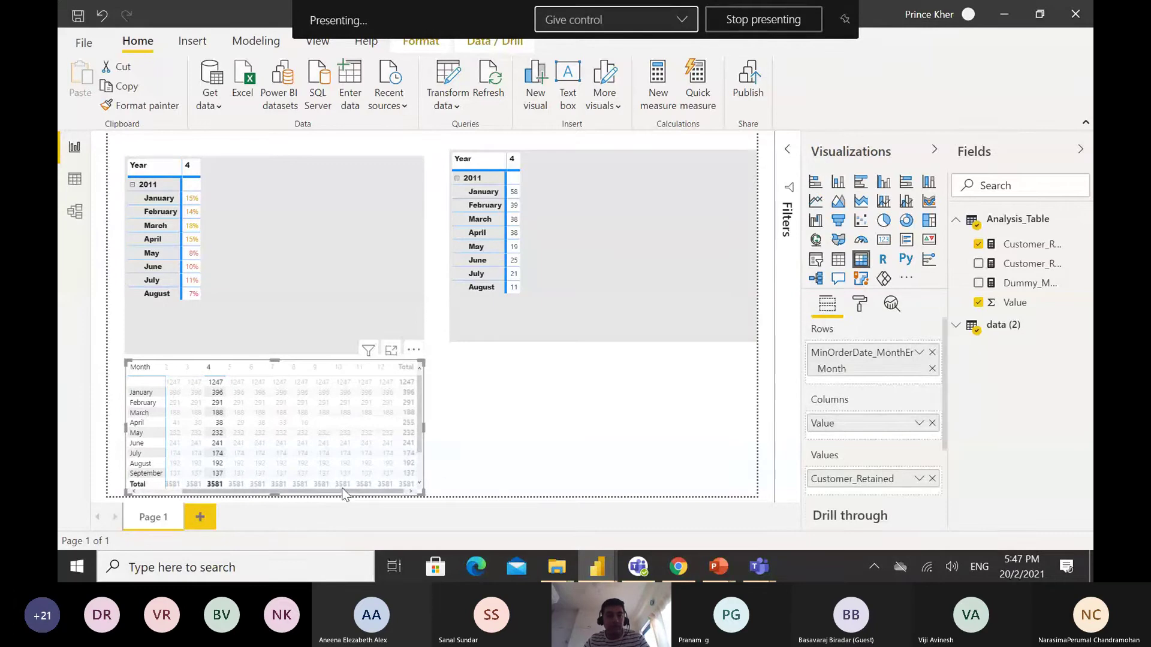
{"action": "left_click", "coordinate": [567, 415]}
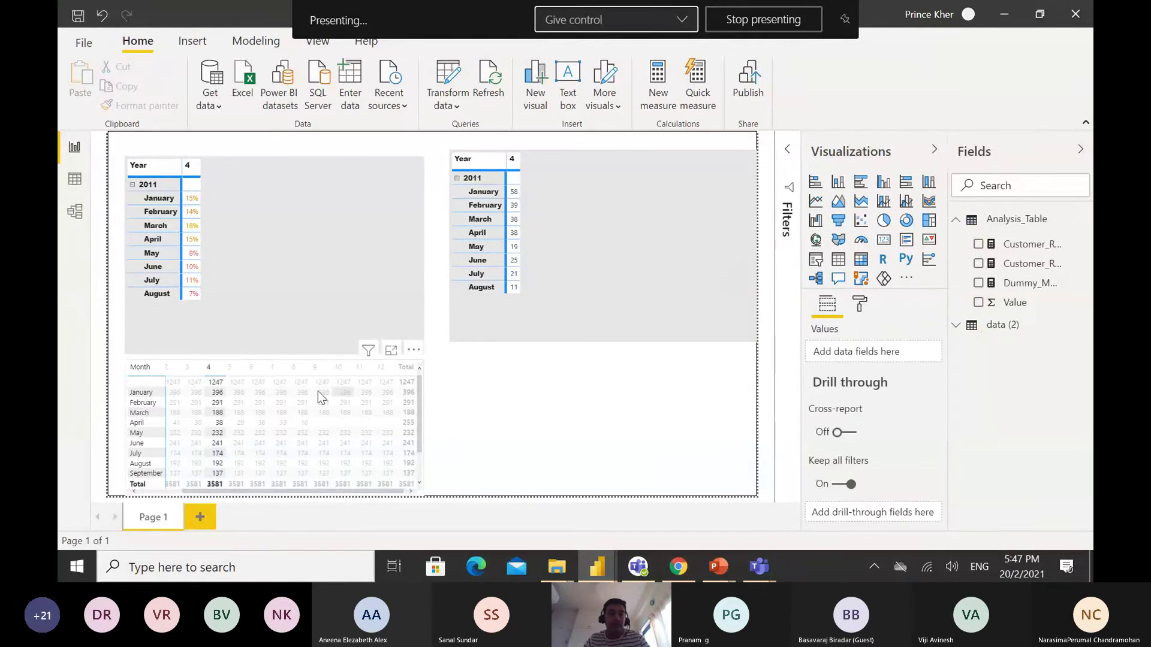
{"action": "left_click", "coordinate": [396, 354]}
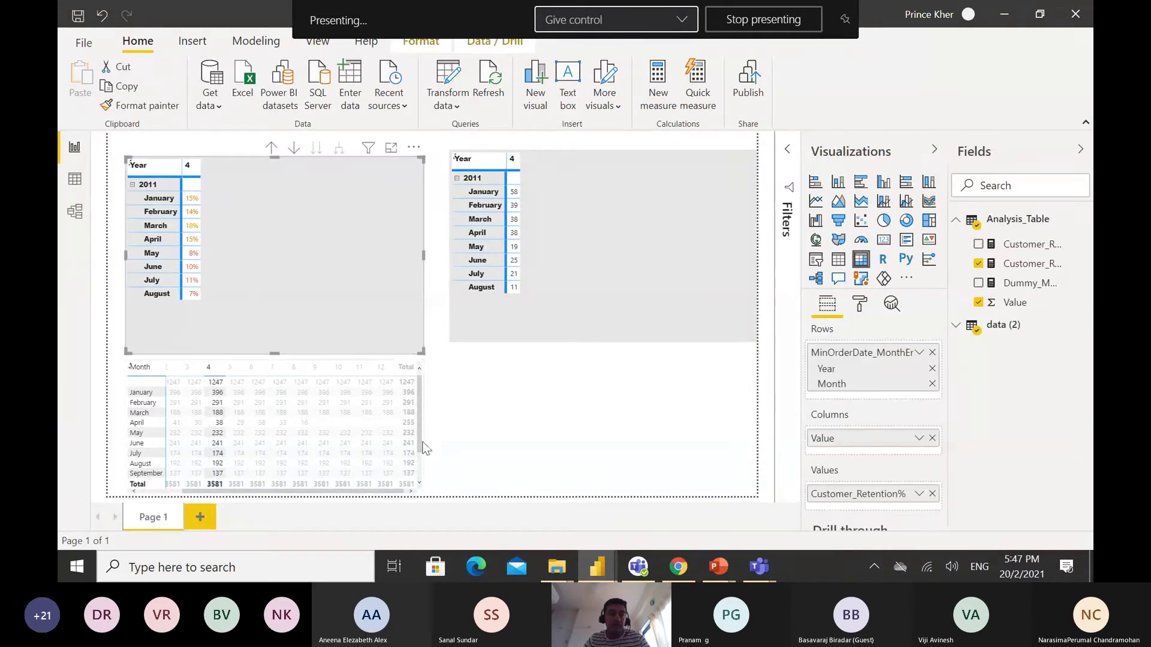
{"action": "left_click", "coordinate": [418, 477]}
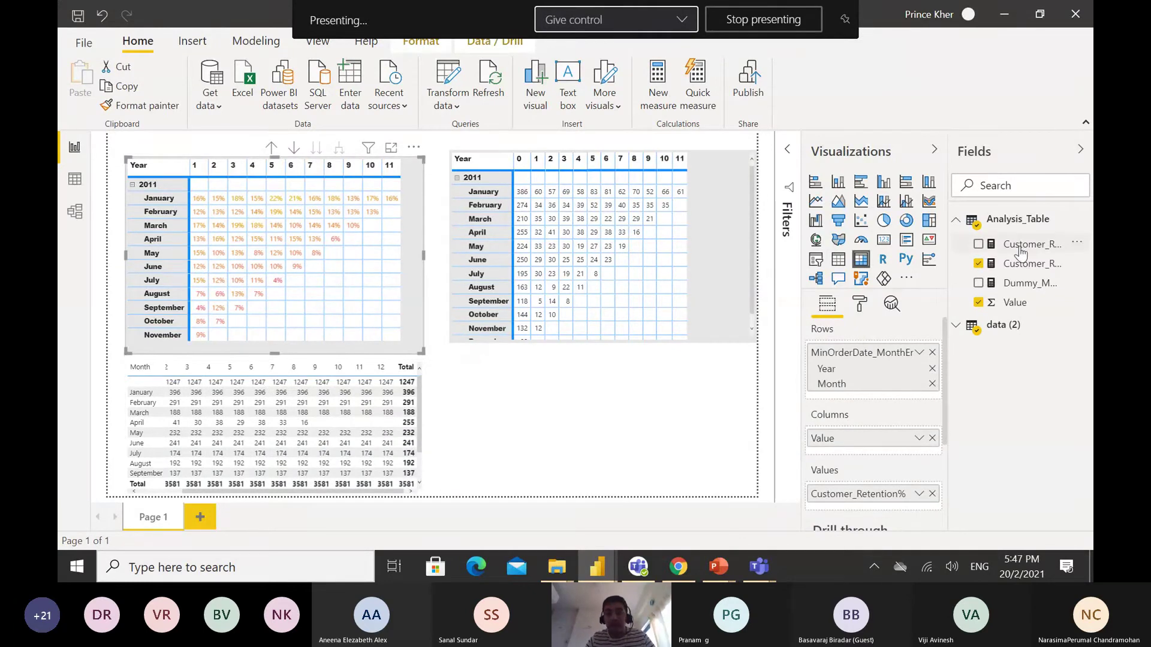
- Review the Customer_Retention% measure formula alongside the new monthly matrix
{"action": "left_click", "coordinate": [1023, 268]}
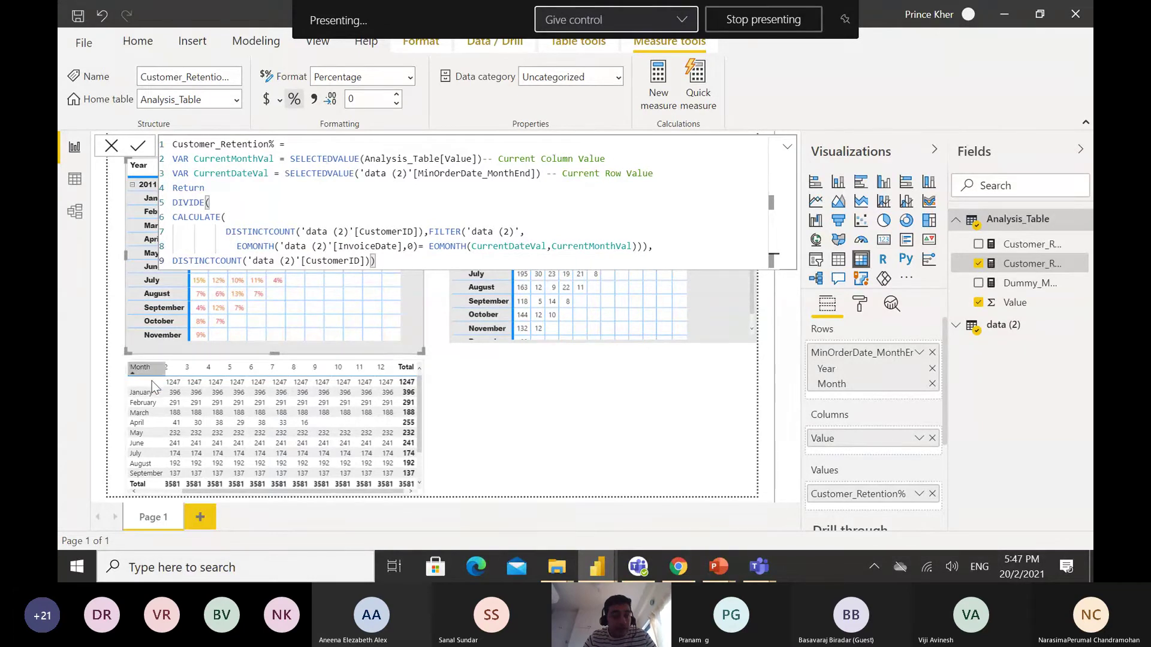
{"action": "mouse_move", "coordinate": [175, 395]}
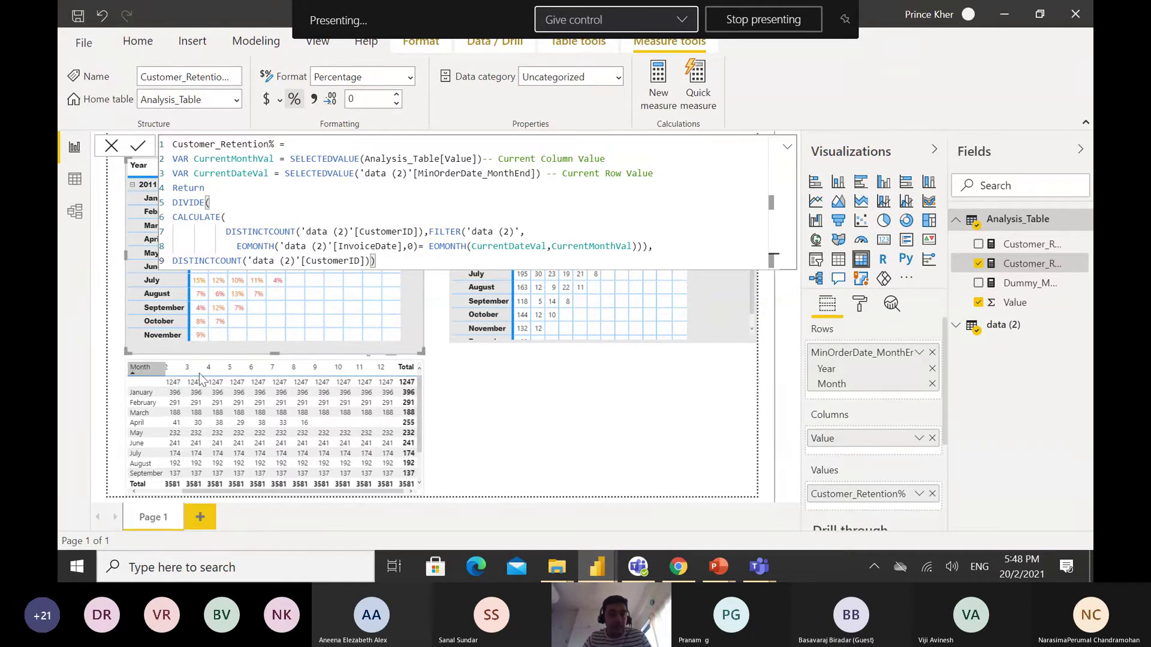
{"action": "left_click", "coordinate": [592, 318]}
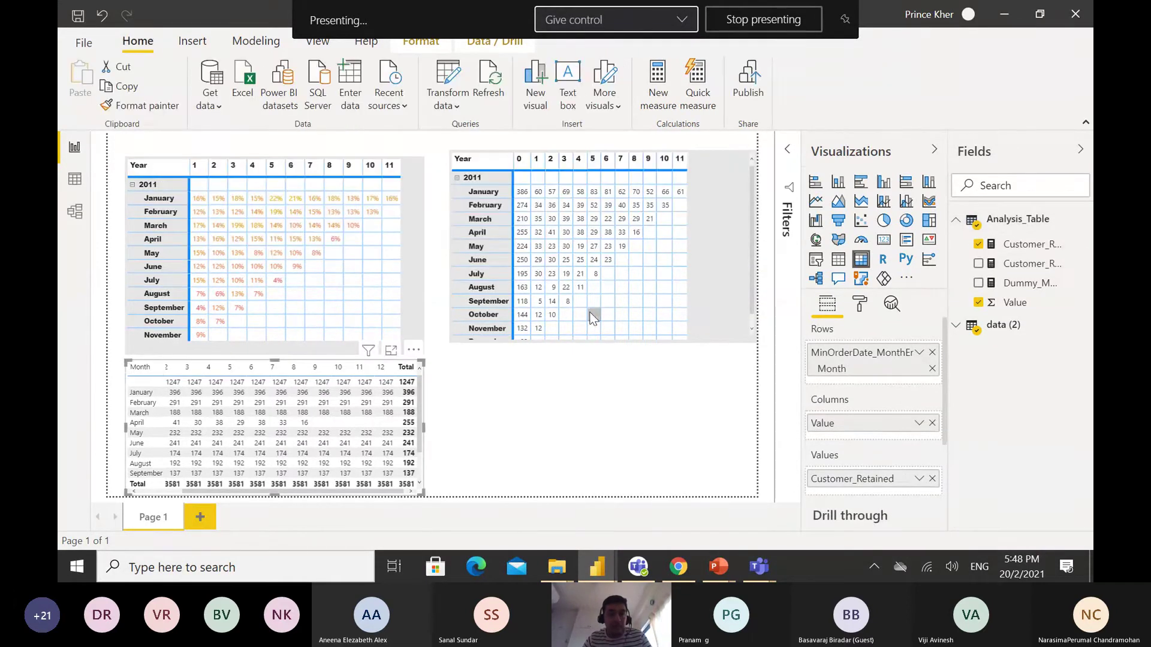
- Cross-filter the report by January's column 0 count and highlight the two SELECTEDVALUE expressions in the Customer_Retained formula
{"action": "left_click", "coordinate": [529, 193]}
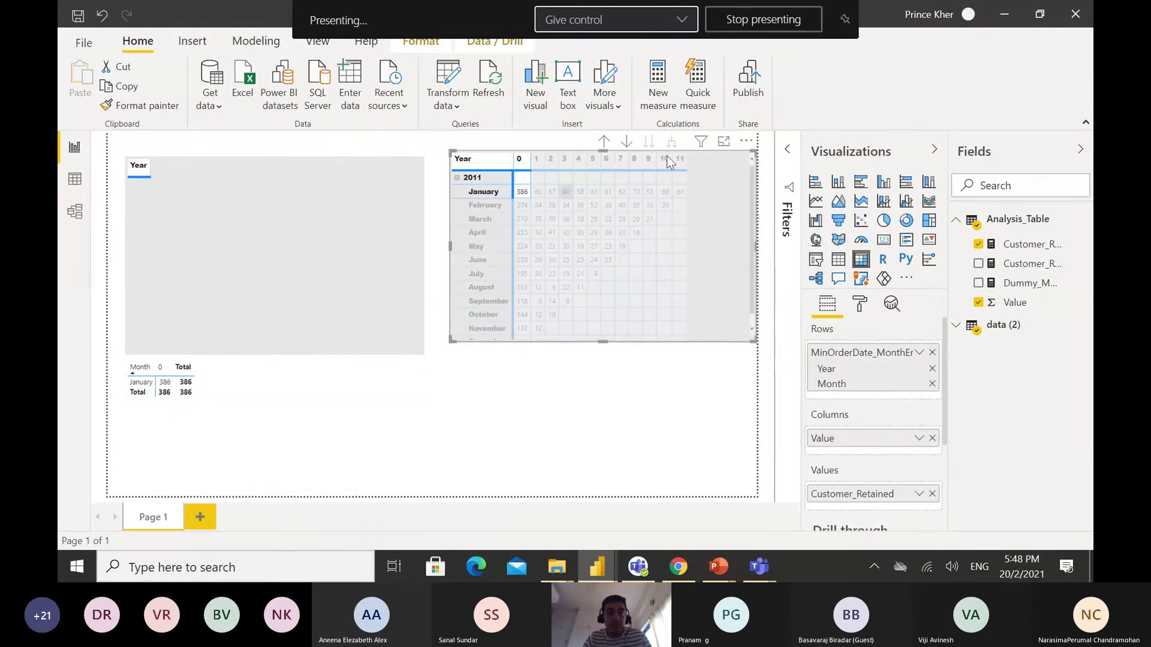
{"action": "left_click", "coordinate": [1007, 251]}
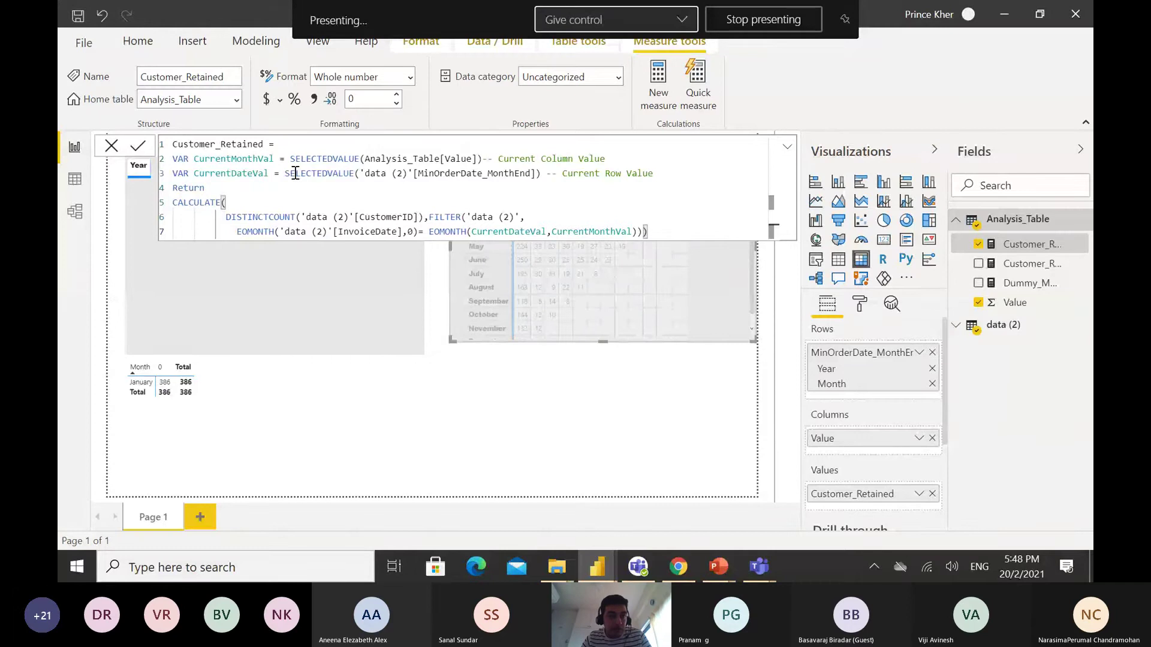
{"action": "left_click_drag", "start_coordinate": [287, 173], "coordinate": [538, 178]}
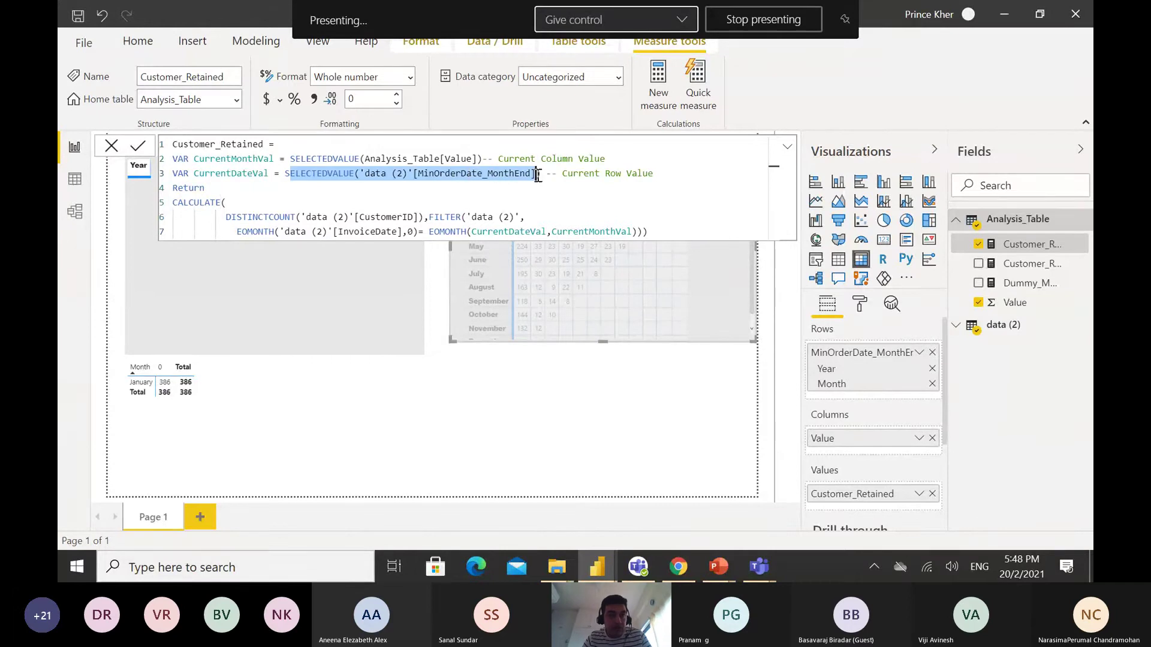
{"action": "left_click", "coordinate": [543, 187]}
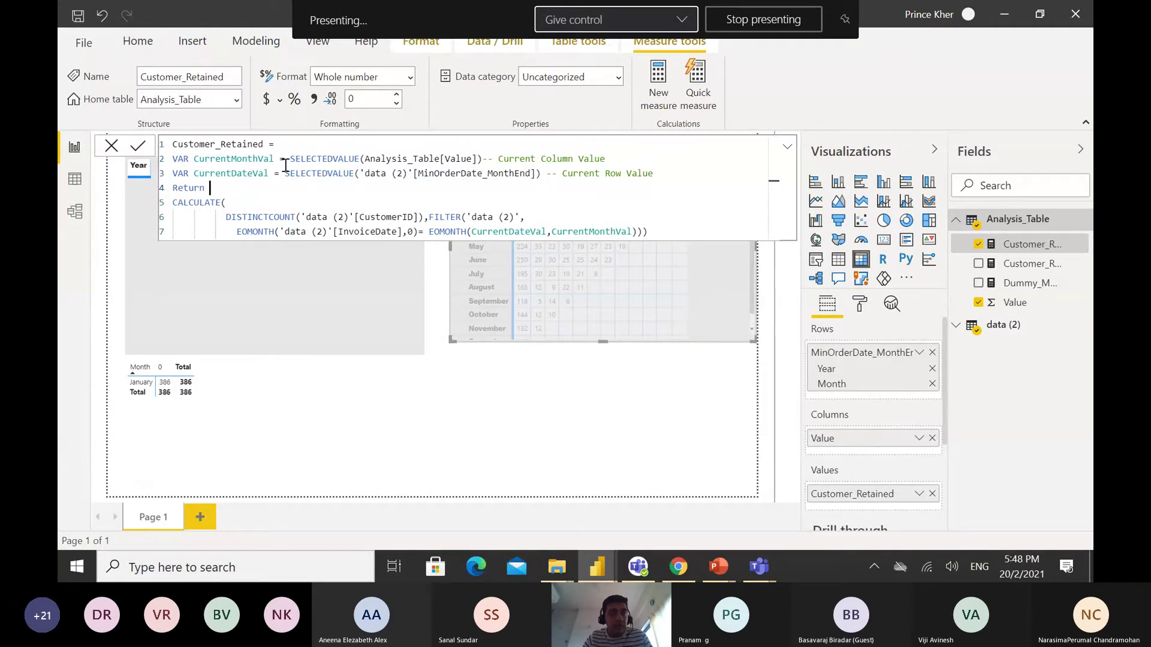
{"action": "left_click_drag", "start_coordinate": [290, 158], "coordinate": [497, 163]}
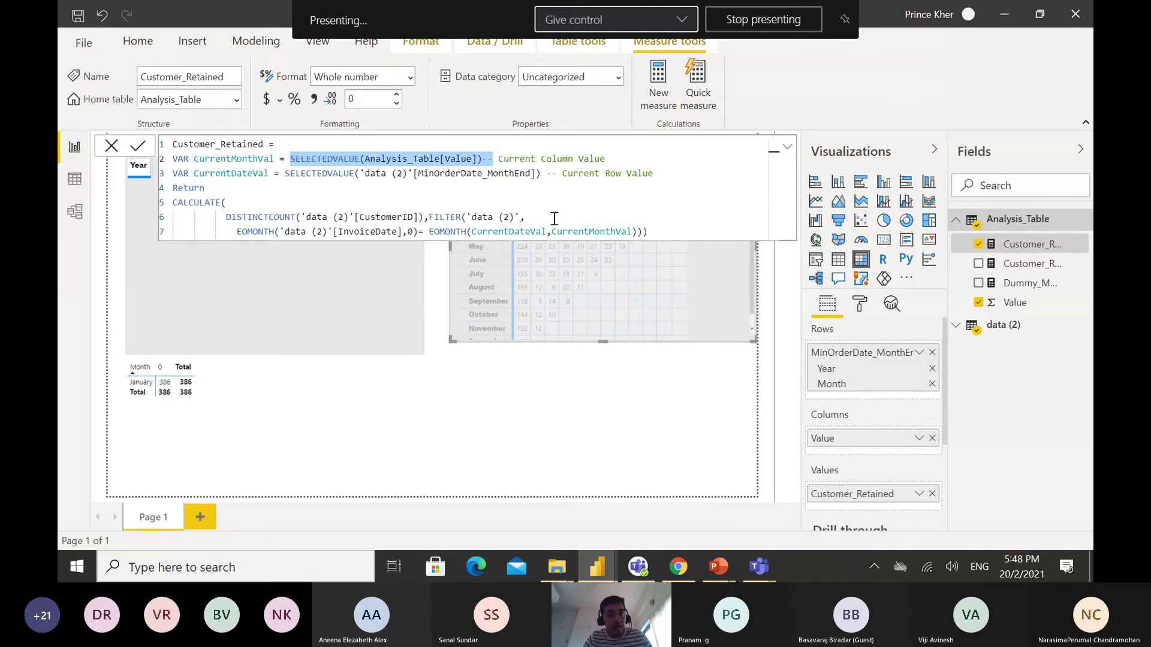
- Examine Customer_Retained's CALCULATE expression using August's column 2 cell as the cross-filter, and highlight the CurrentMonthVal references
{"action": "left_click", "coordinate": [683, 208]}
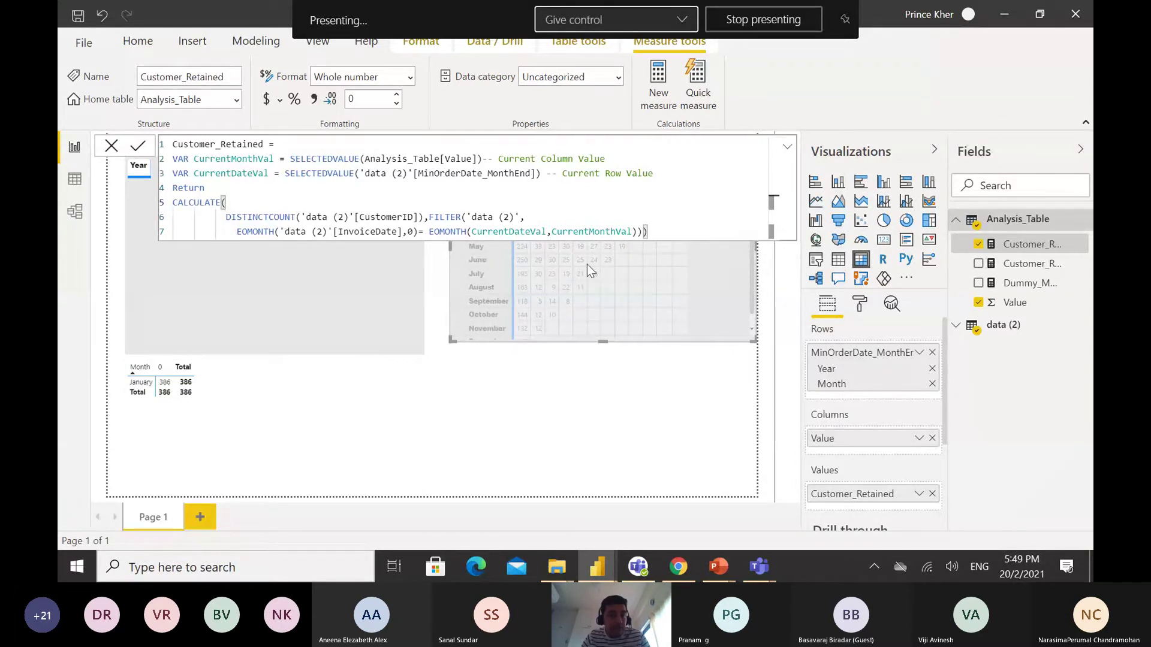
{"action": "left_click", "coordinate": [555, 287]}
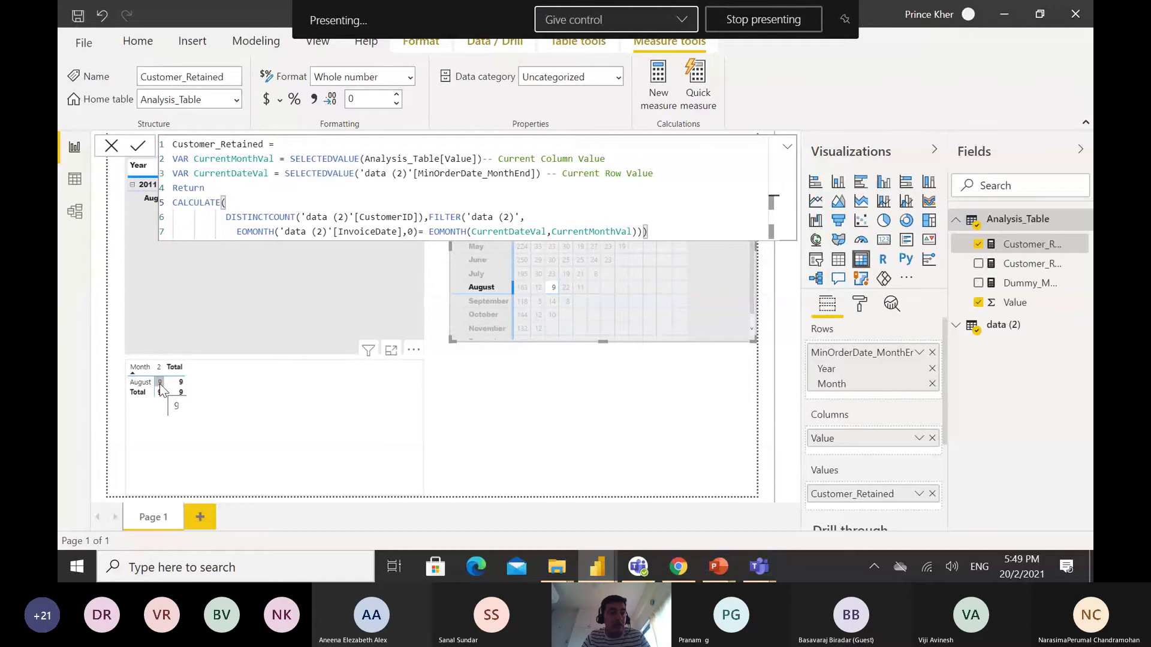
{"action": "double_click", "coordinate": [597, 229]}
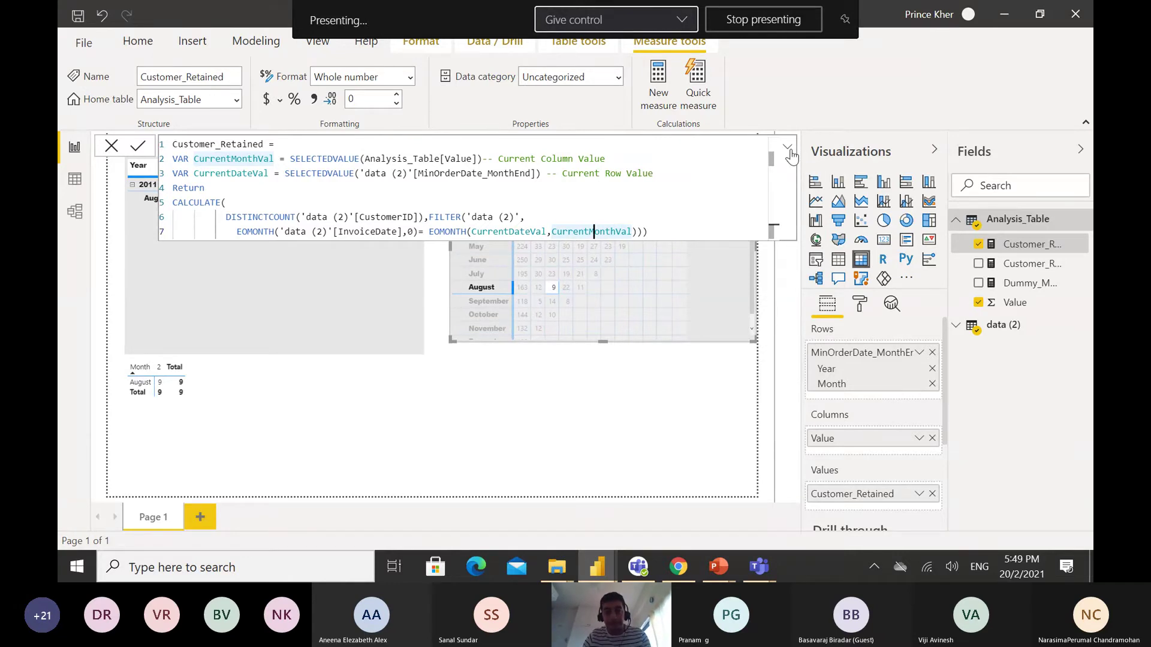
{"action": "key", "text": "alt+Tab"}
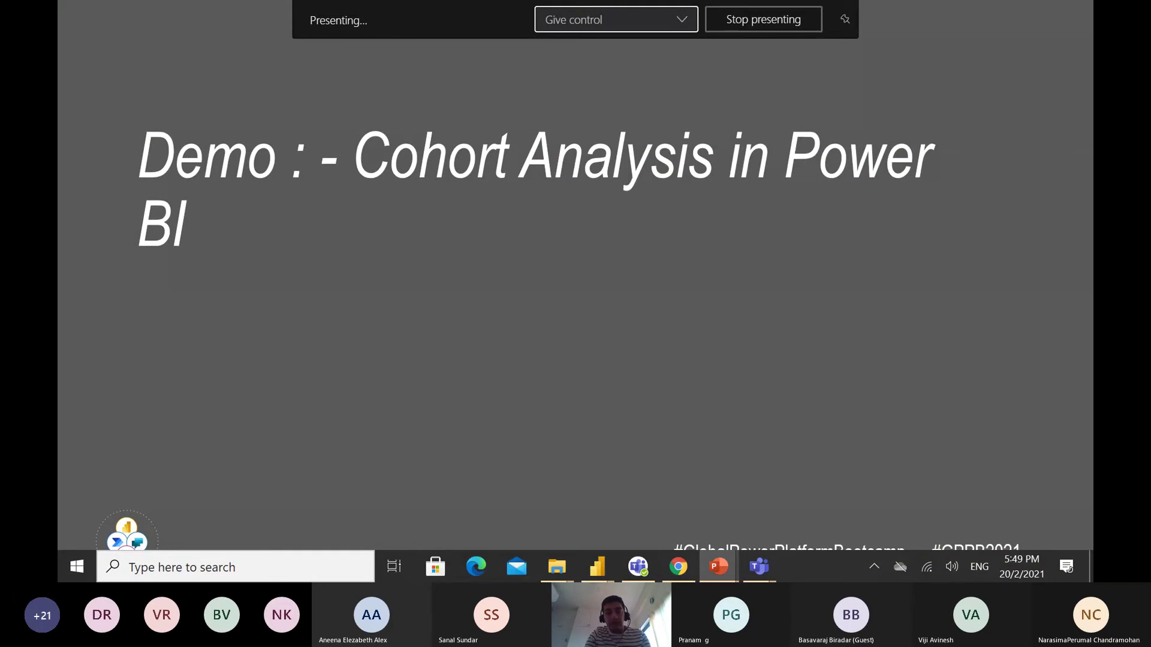
{"action": "key", "text": "Right"}
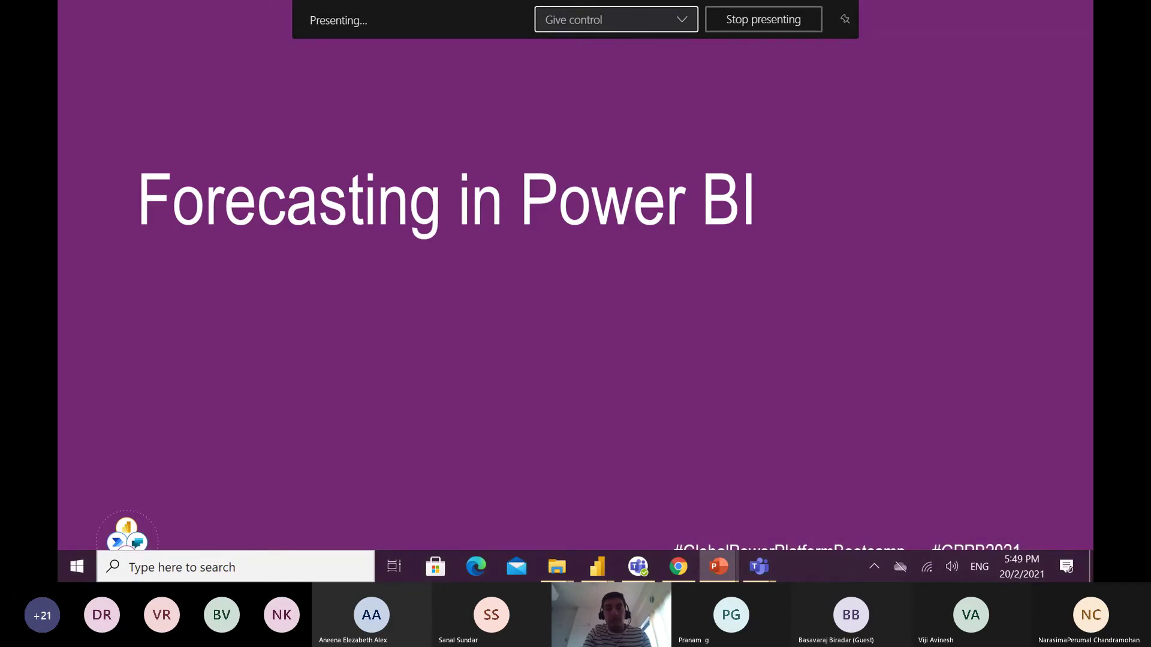
{"action": "key", "text": "Right"}
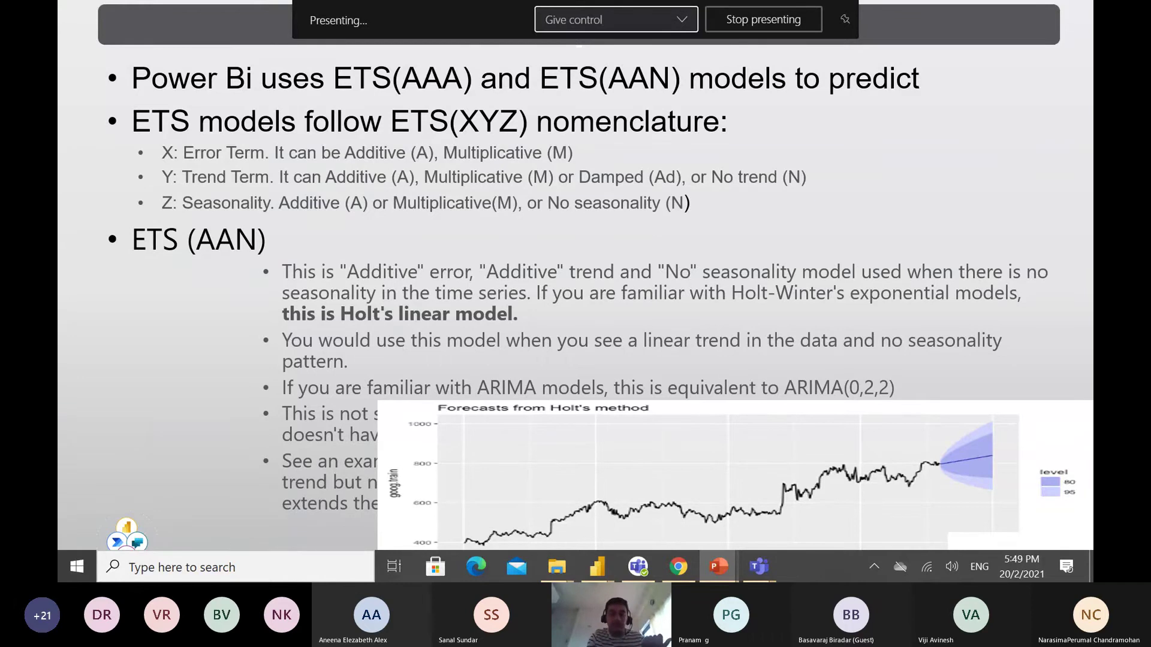
{"action": "key", "text": "Right"}
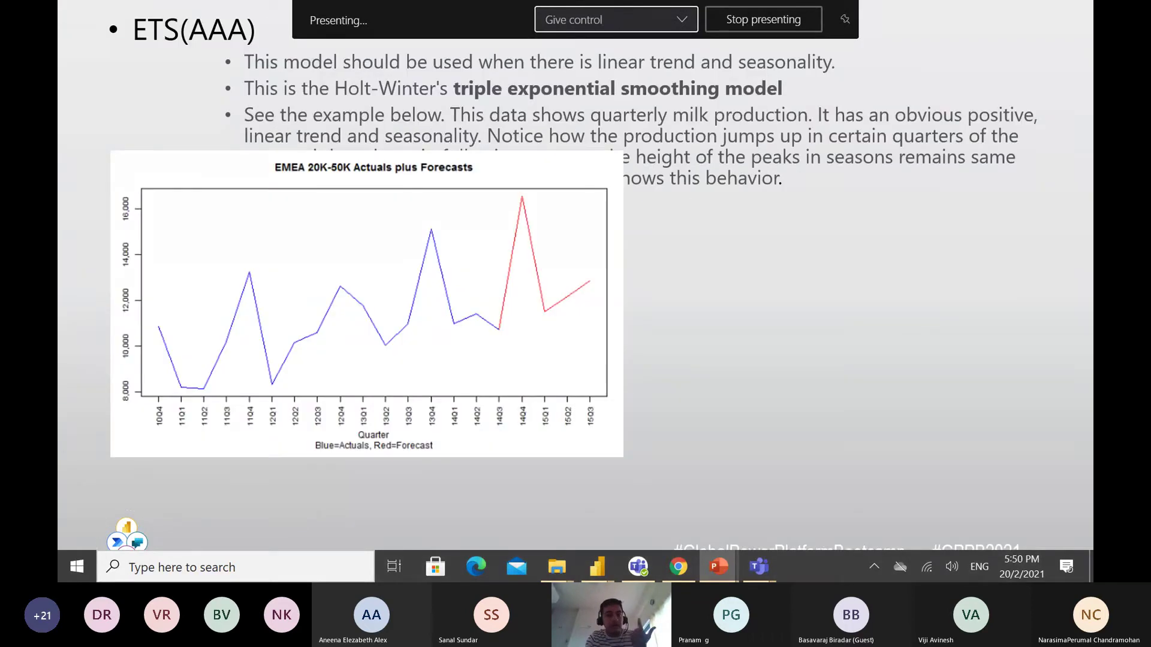
{"action": "key", "text": "Left"}
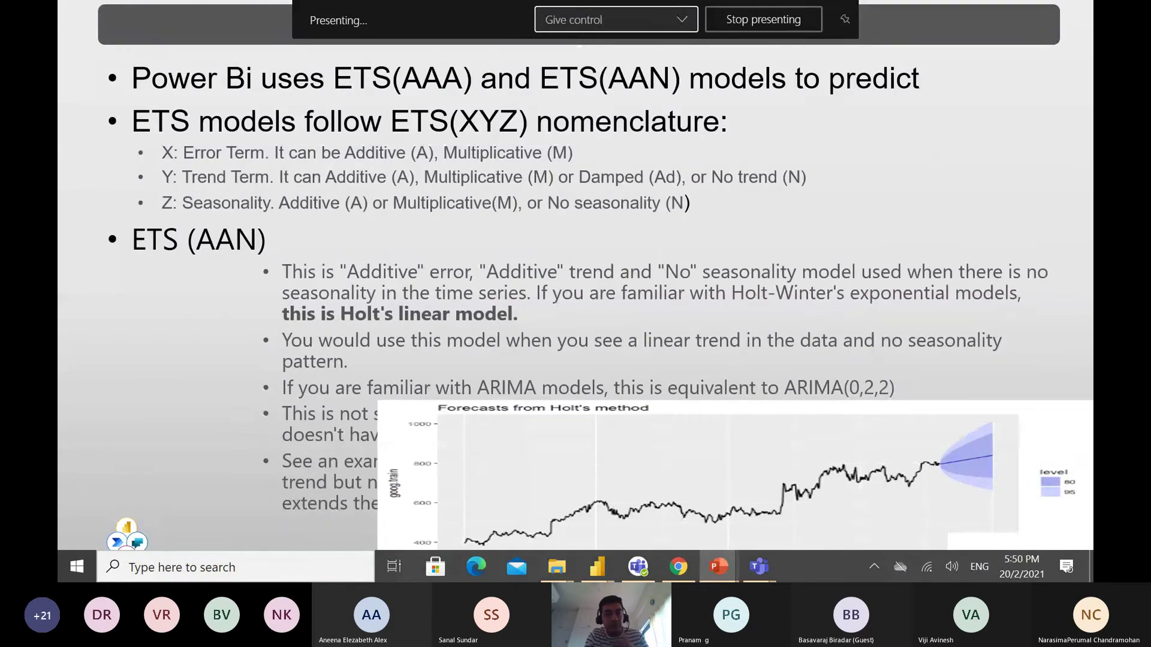
{"action": "key", "text": "Right"}
{"action": "key", "text": "Right"}
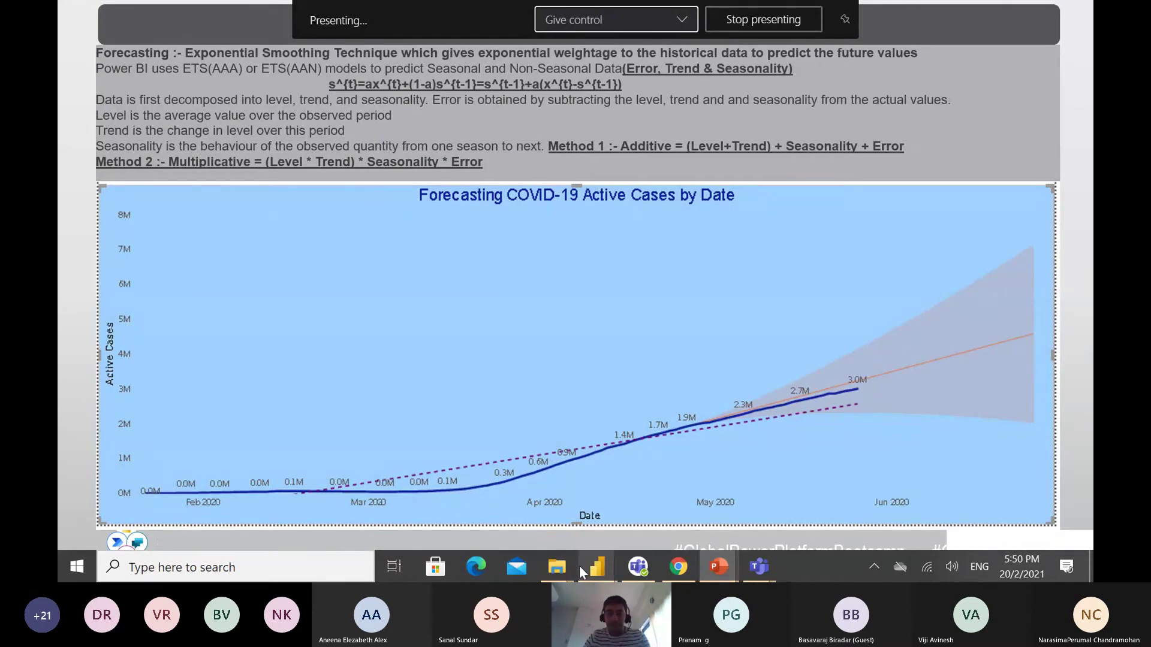
- Switch to Chrome to load the Covid_19_Cases_Plot report, and return to the Power BI forecasting example slide
{"action": "mouse_move", "coordinate": [605, 572]}
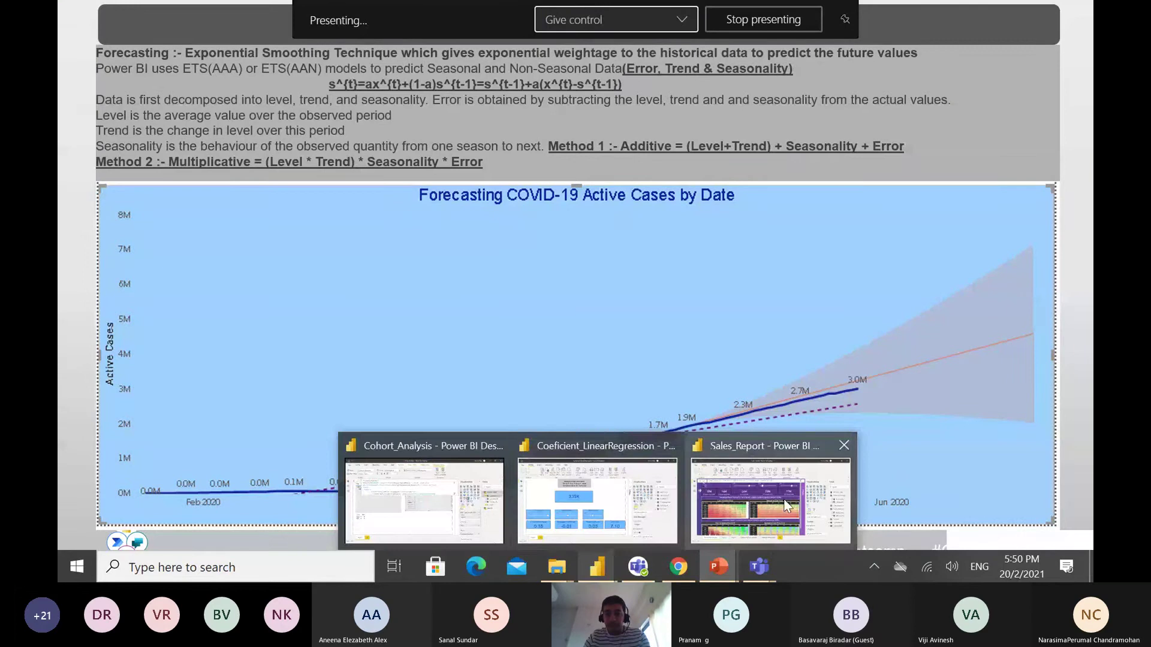
{"action": "mouse_move", "coordinate": [785, 506]}
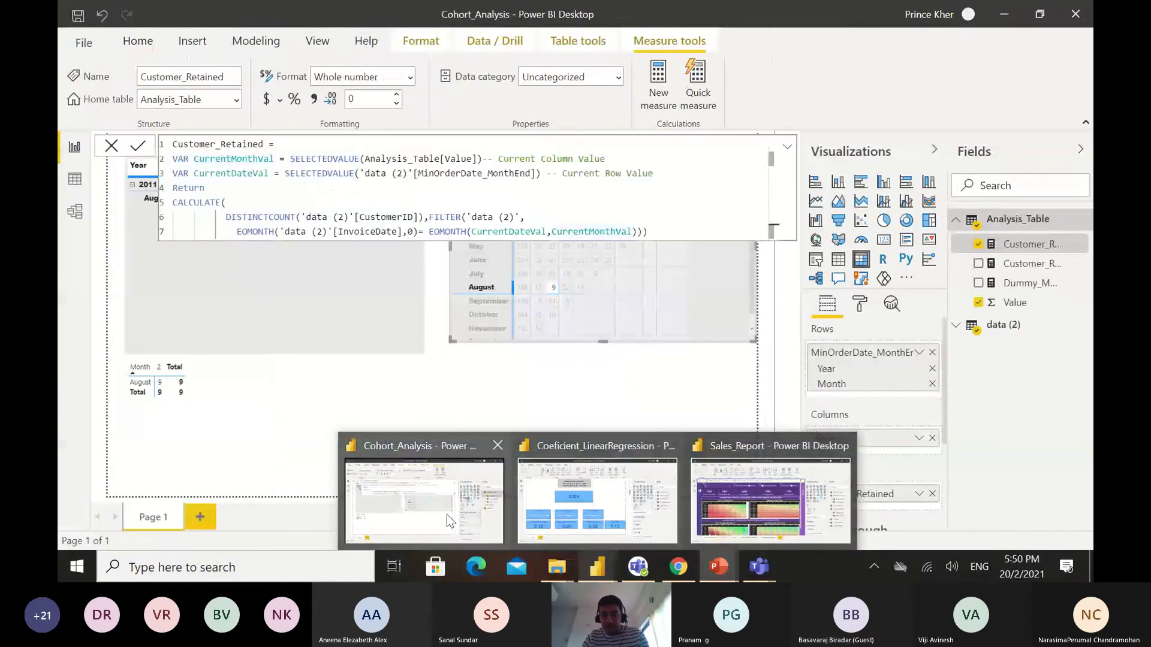
{"action": "mouse_move", "coordinate": [683, 575]}
{"action": "left_click", "coordinate": [680, 509]}
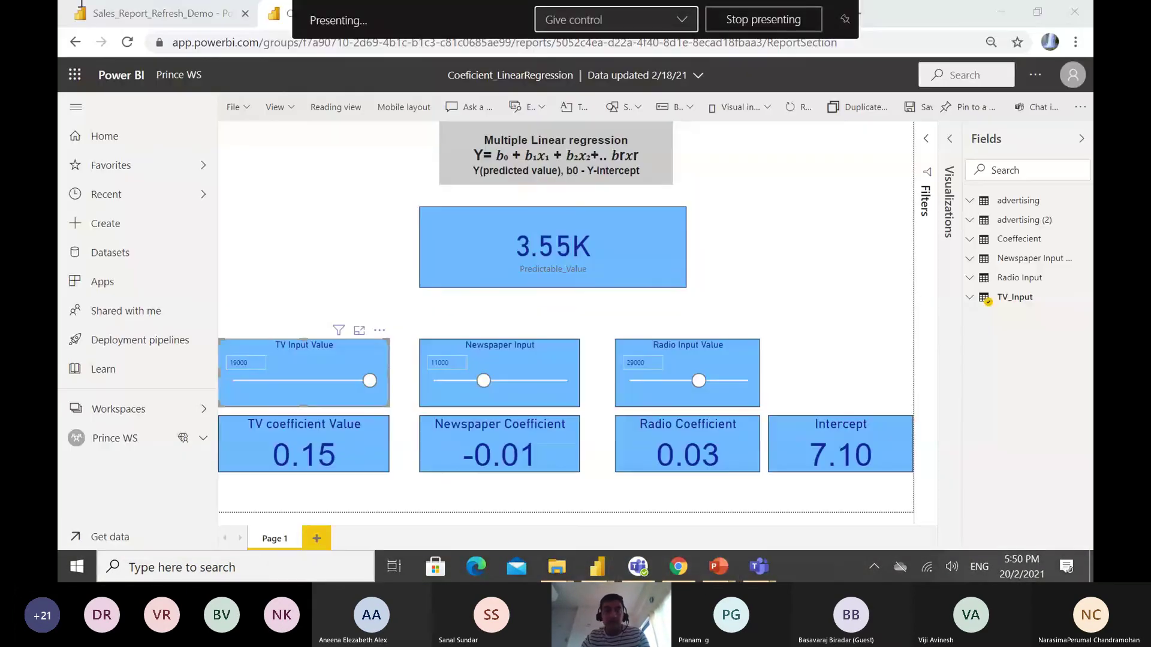
{"action": "left_click", "coordinate": [446, 12]}
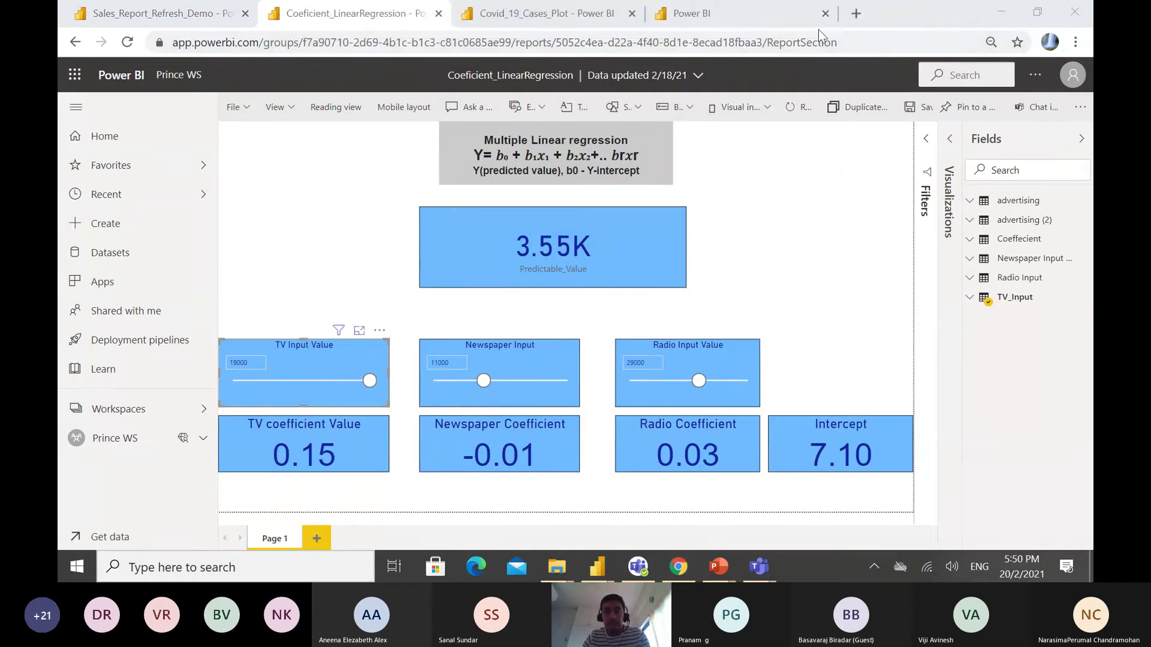
{"action": "left_click", "coordinate": [533, 17]}
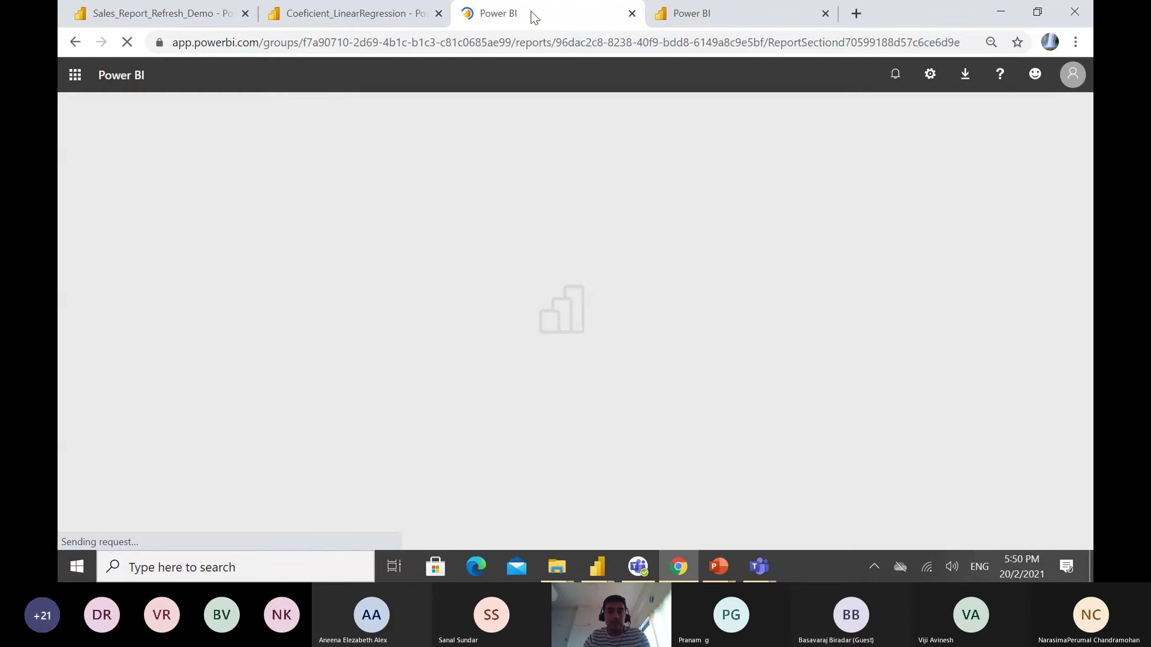
{"action": "key", "text": "alt+Tab"}
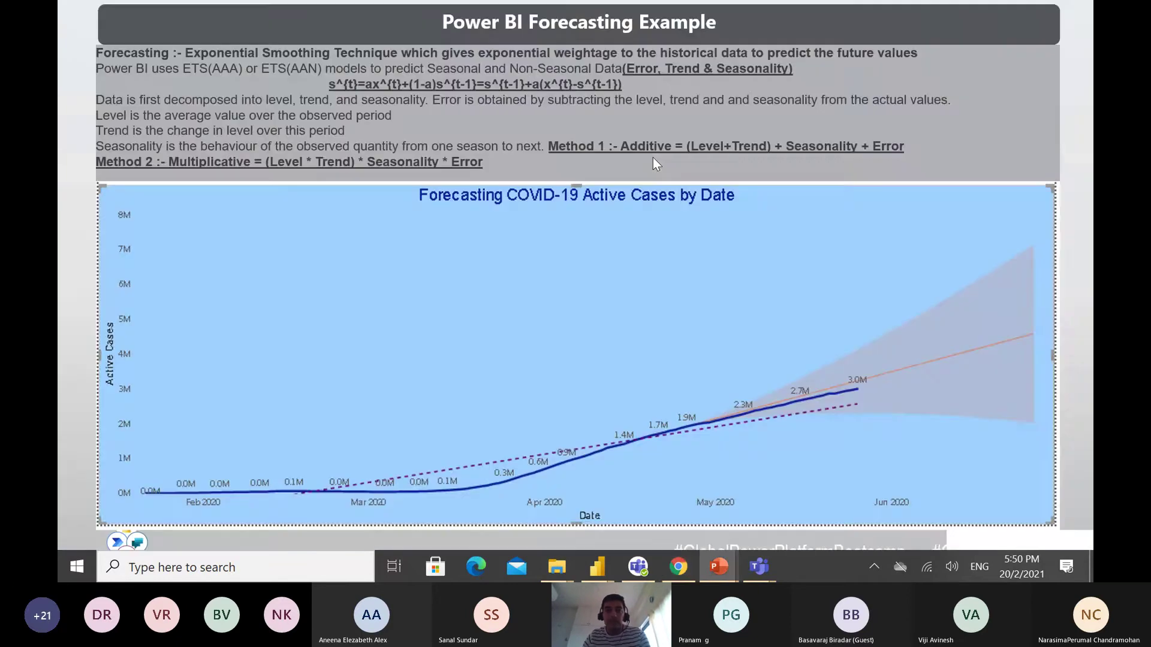
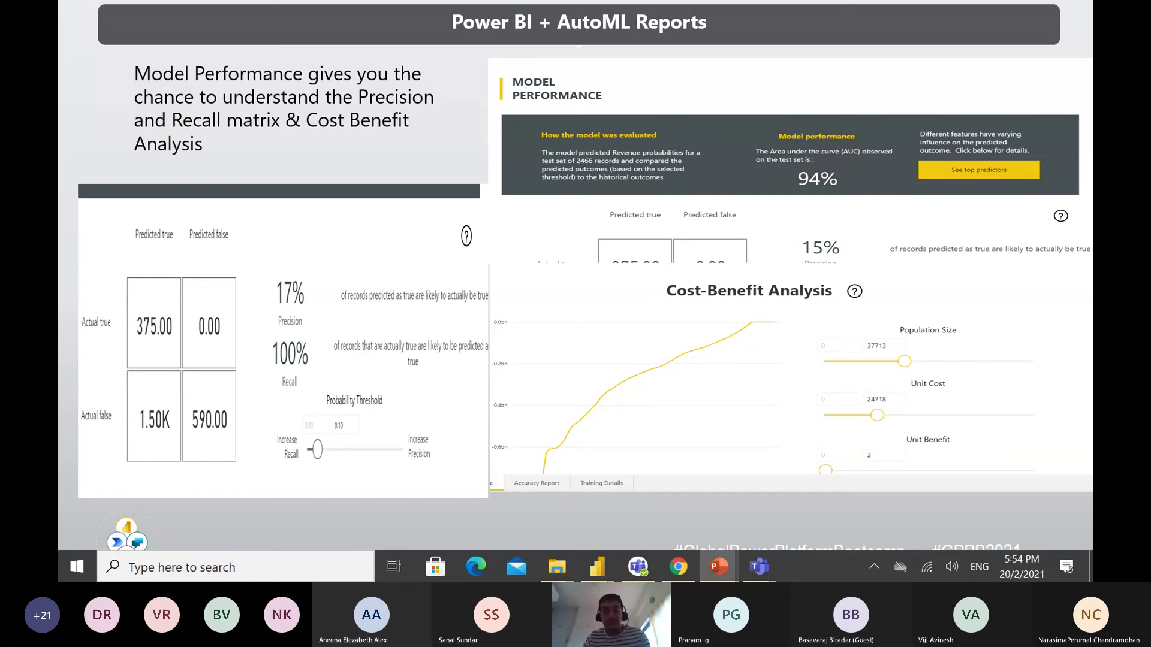
- Switch to Chrome and open the content list of the Demo workspace in the Power BI service
{"action": "left_click", "coordinate": [683, 573]}
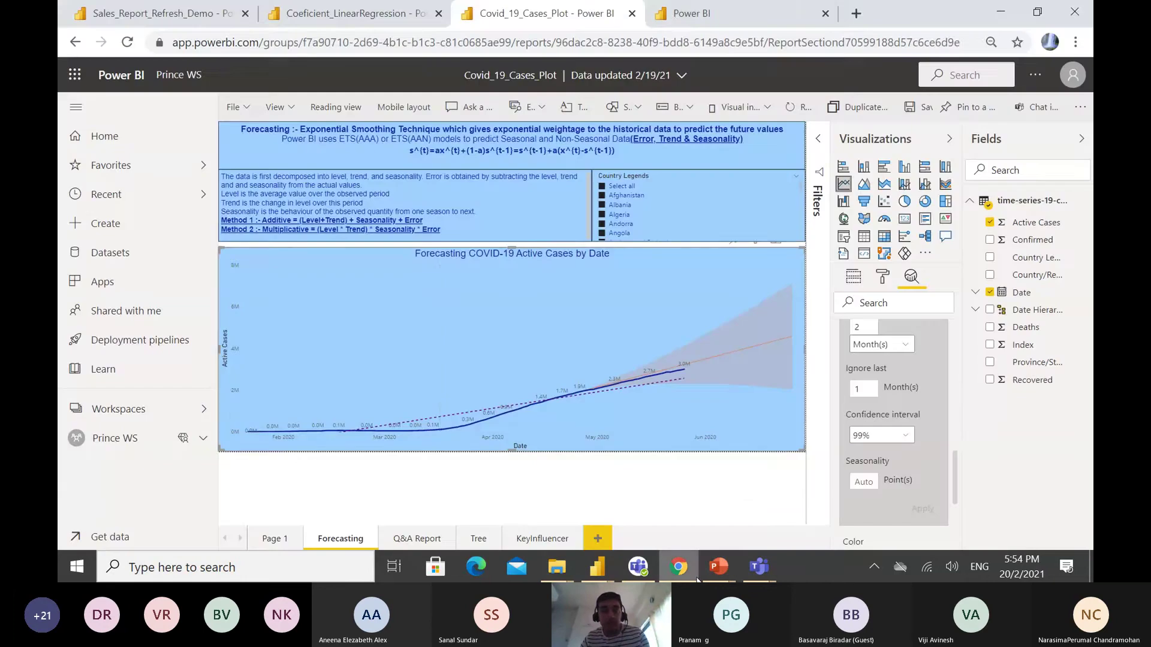
{"action": "left_click", "coordinate": [717, 17]}
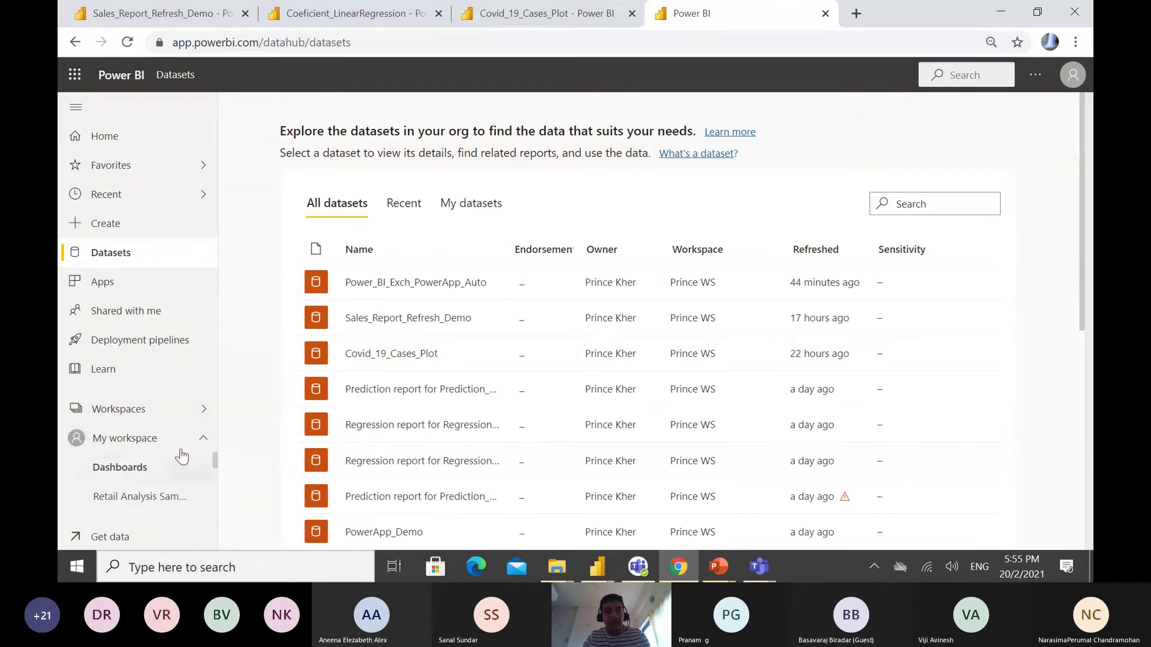
{"action": "left_click", "coordinate": [175, 406]}
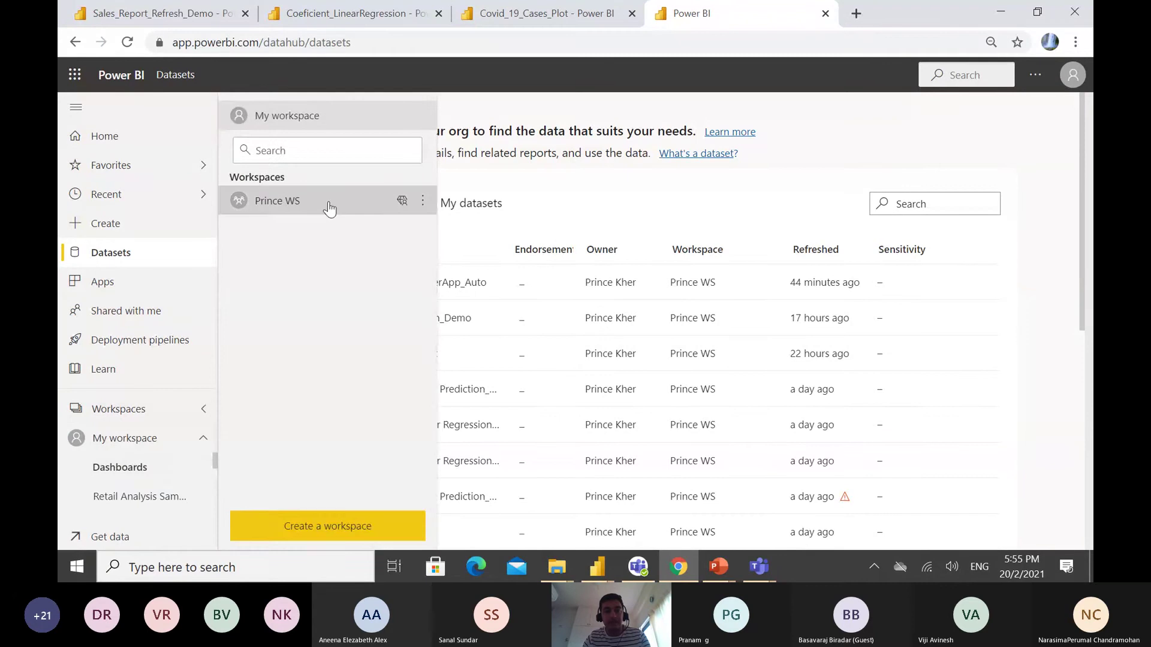
{"action": "left_click", "coordinate": [326, 201]}
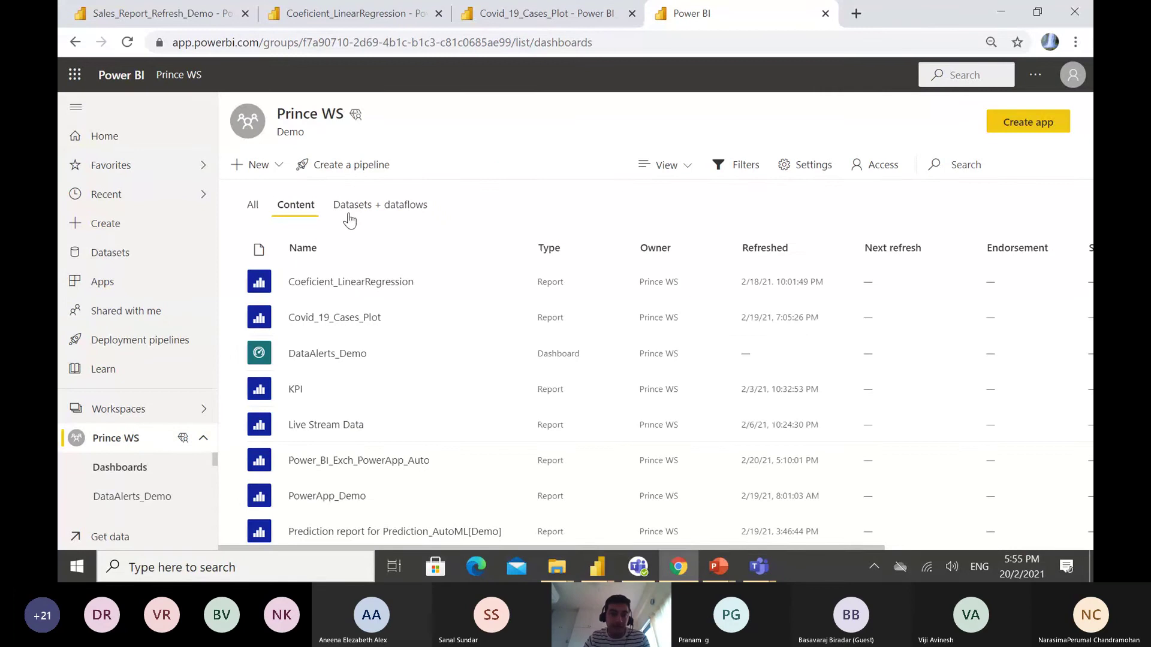
- Find the Prediction_AutoML dataflow among the workspace's datasets and dataflows and open it in a separate browser tab
{"action": "left_click", "coordinate": [477, 229]}
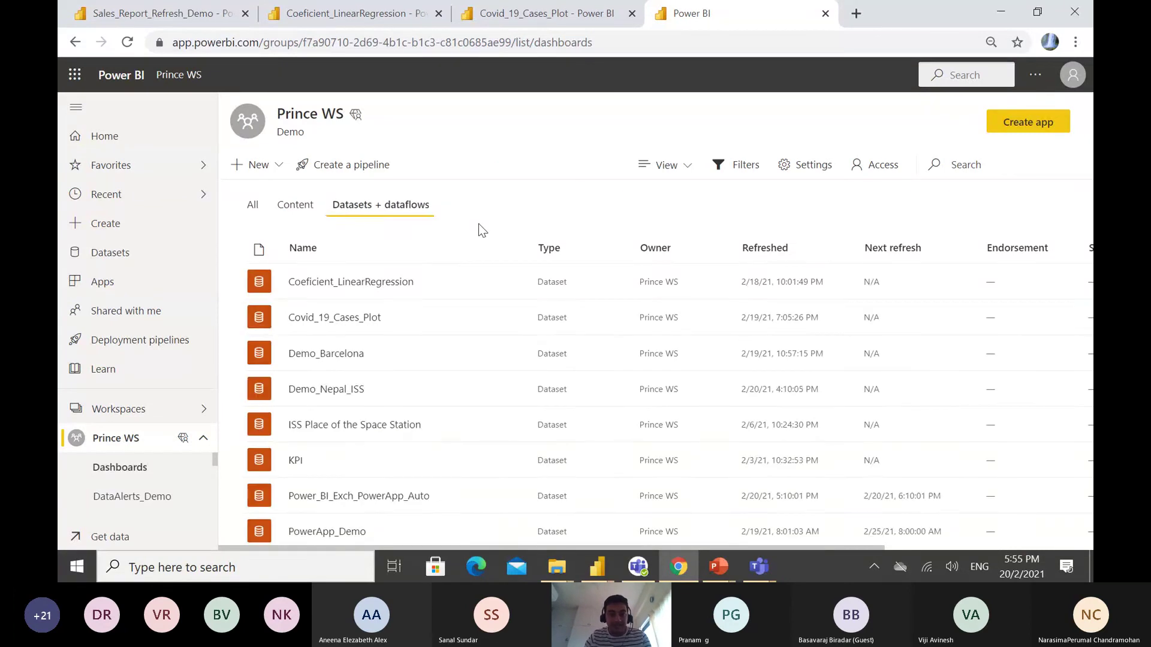
{"action": "scroll", "coordinate": [439, 329], "scroll_direction": "down", "scroll_amount": 3}
{"action": "scroll", "coordinate": [440, 329], "scroll_direction": "down", "scroll_amount": 5}
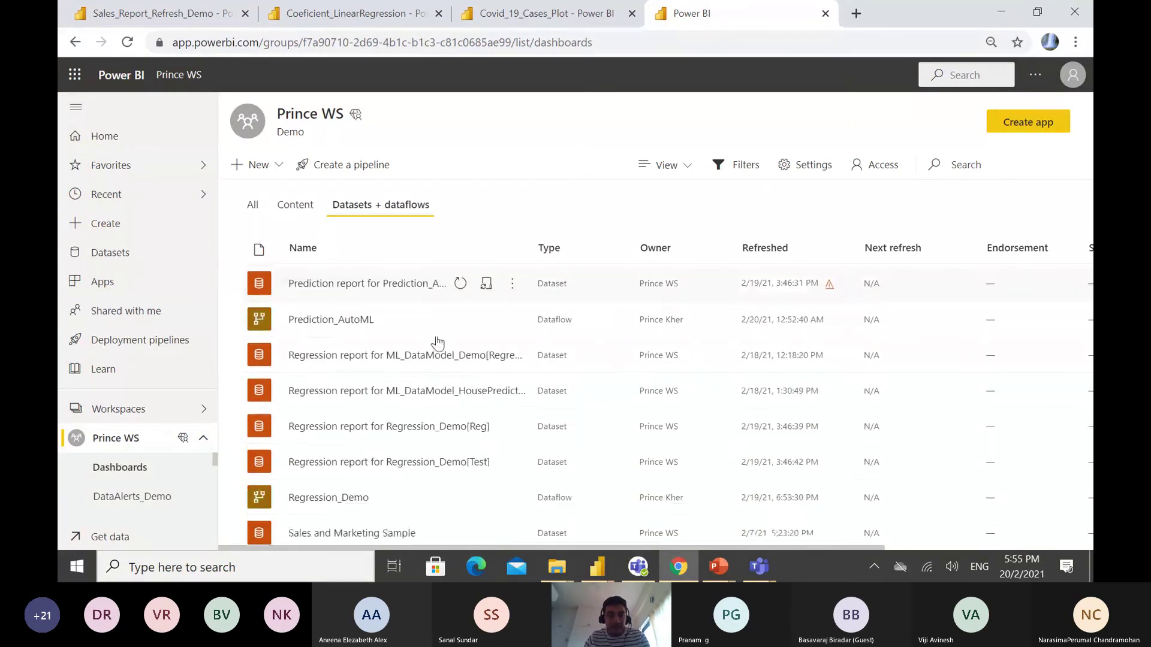
{"action": "scroll", "coordinate": [347, 299], "scroll_direction": "up", "scroll_amount": 2}
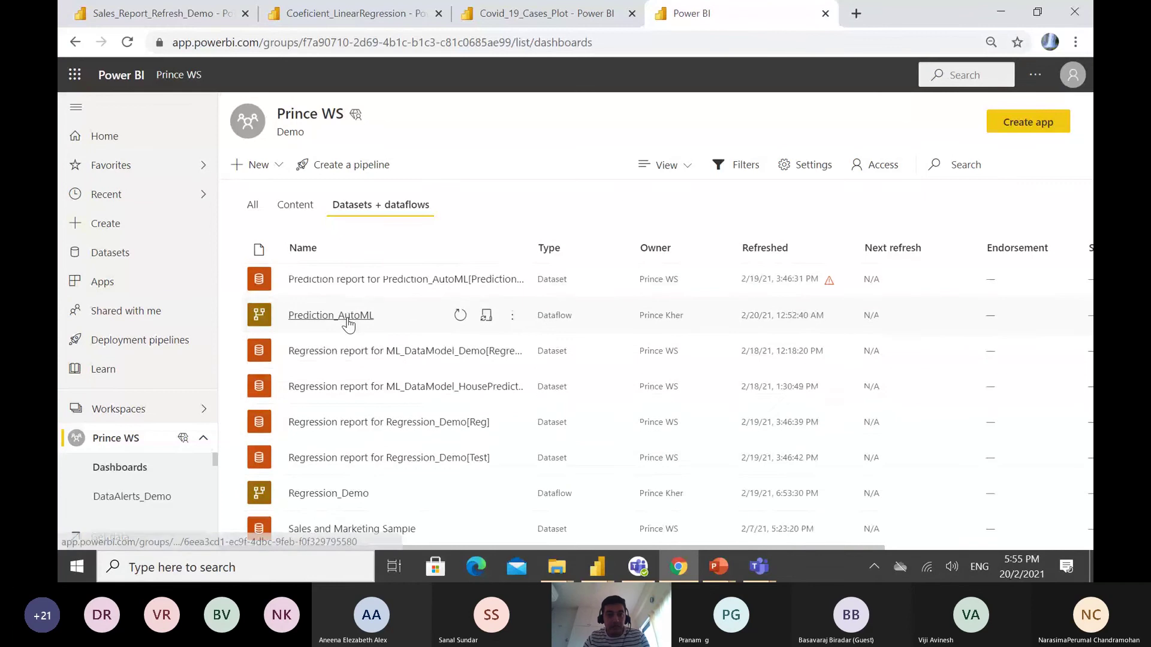
{"action": "middle_click", "coordinate": [348, 323]}
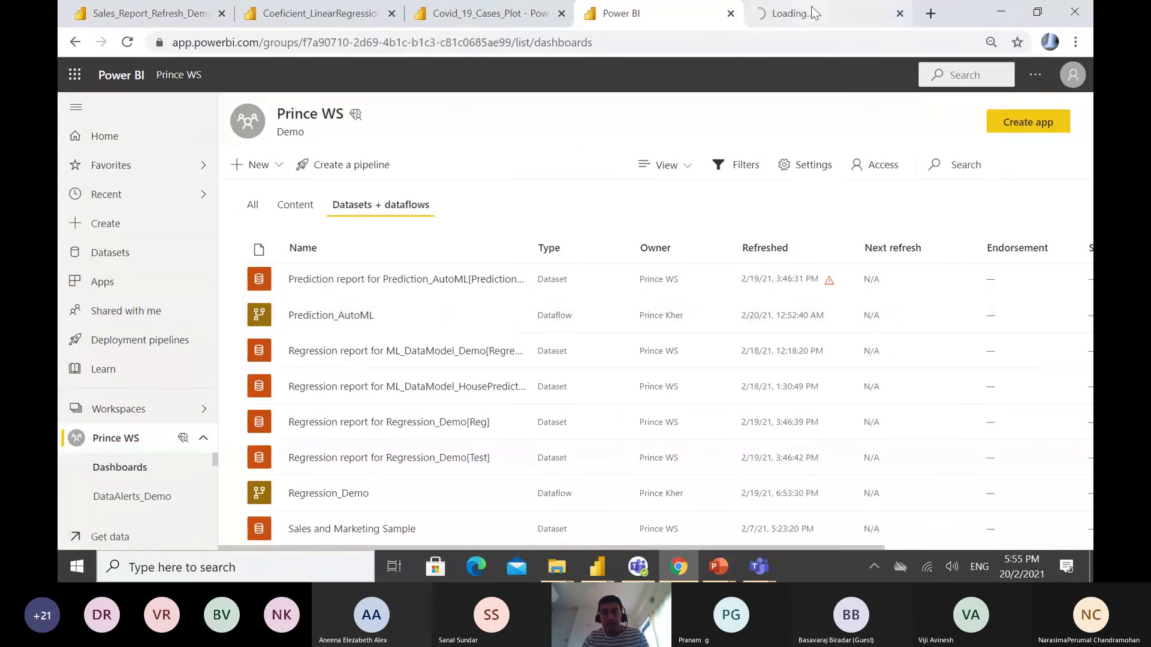
{"action": "left_click", "coordinate": [814, 13]}
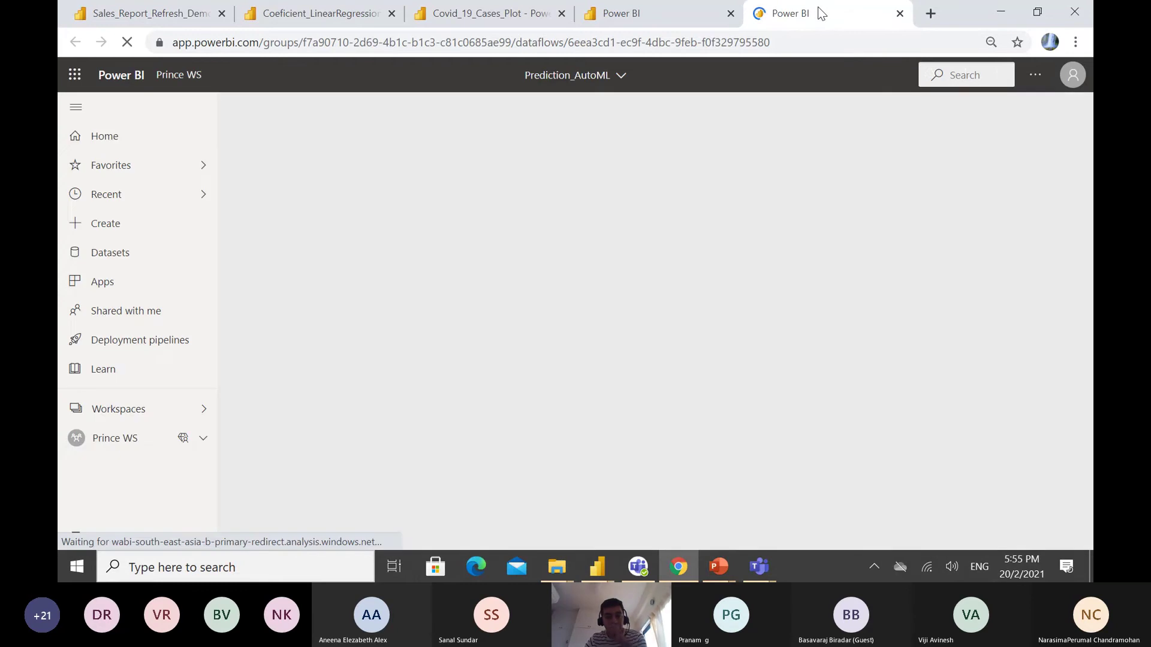
- Return to the workspace's datasets and dataflows list and open the Regression_Demo dataflow there
{"action": "left_click", "coordinate": [662, 14]}
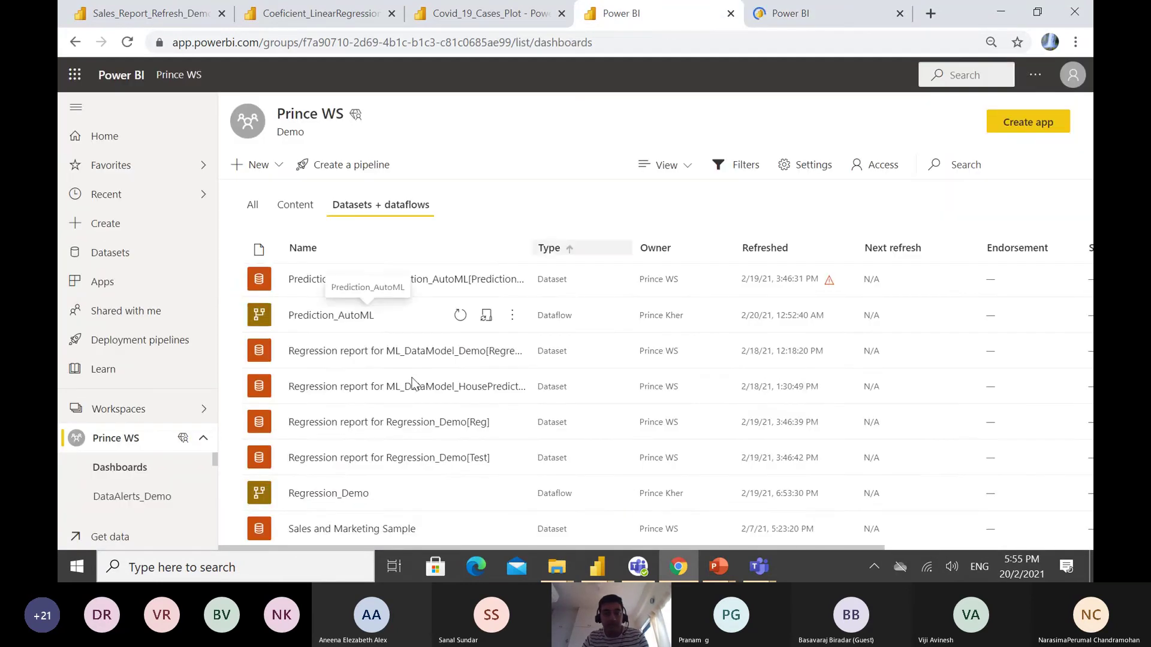
{"action": "scroll", "coordinate": [334, 353], "scroll_direction": "down", "scroll_amount": 3}
{"action": "left_click", "coordinate": [329, 298]}
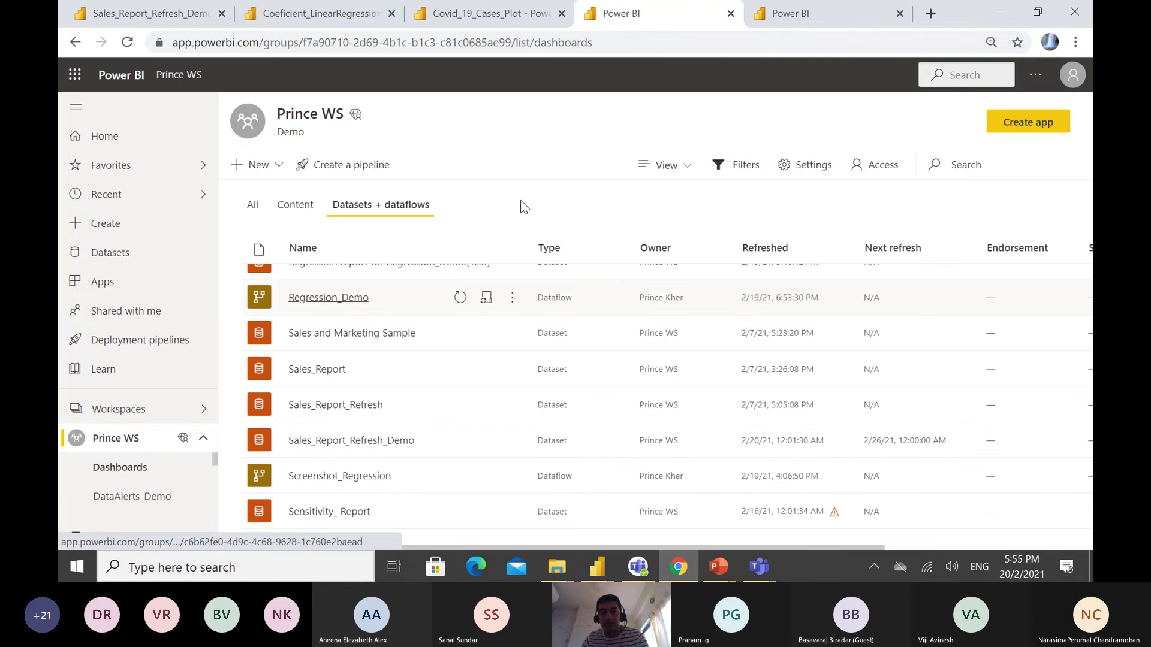
- Start a new machine learning model in the Prediction_AutoML dataflow, using the Query entity and Revenue as the outcome field
{"action": "left_click", "coordinate": [845, 9]}
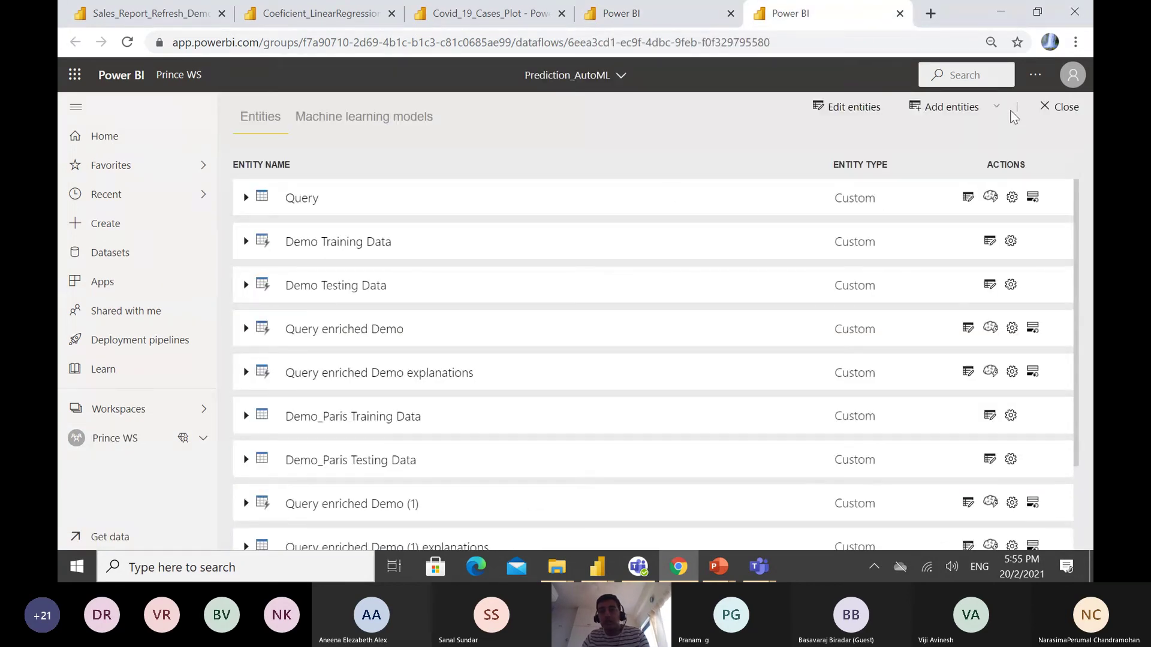
{"action": "left_click", "coordinate": [393, 115]}
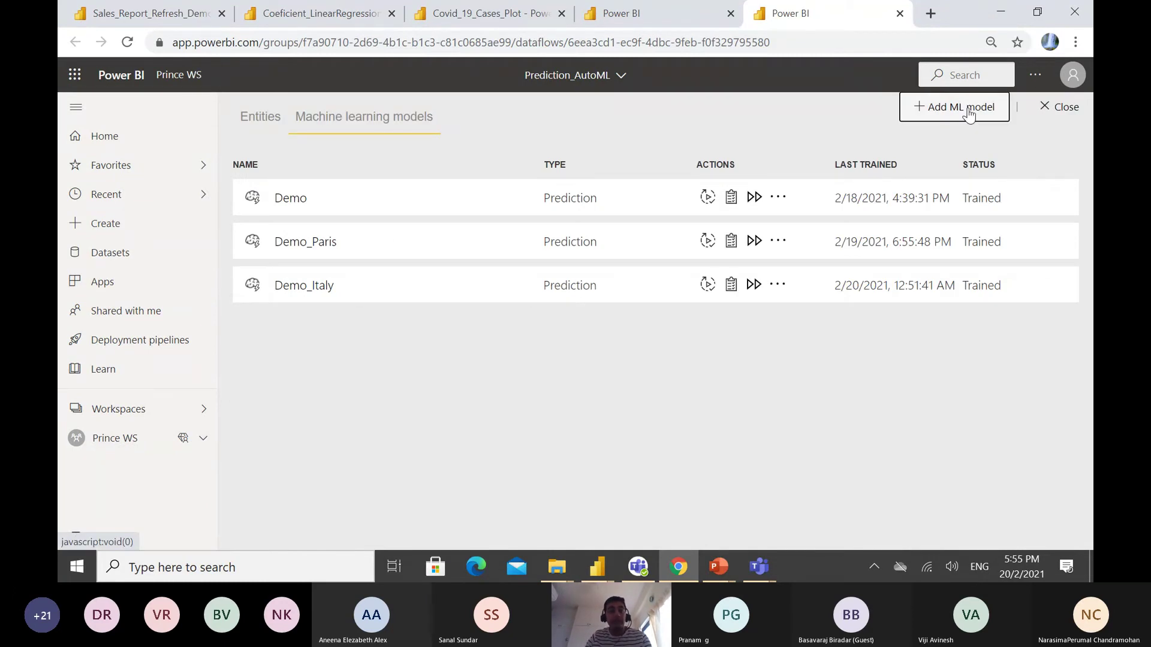
{"action": "left_click", "coordinate": [970, 113]}
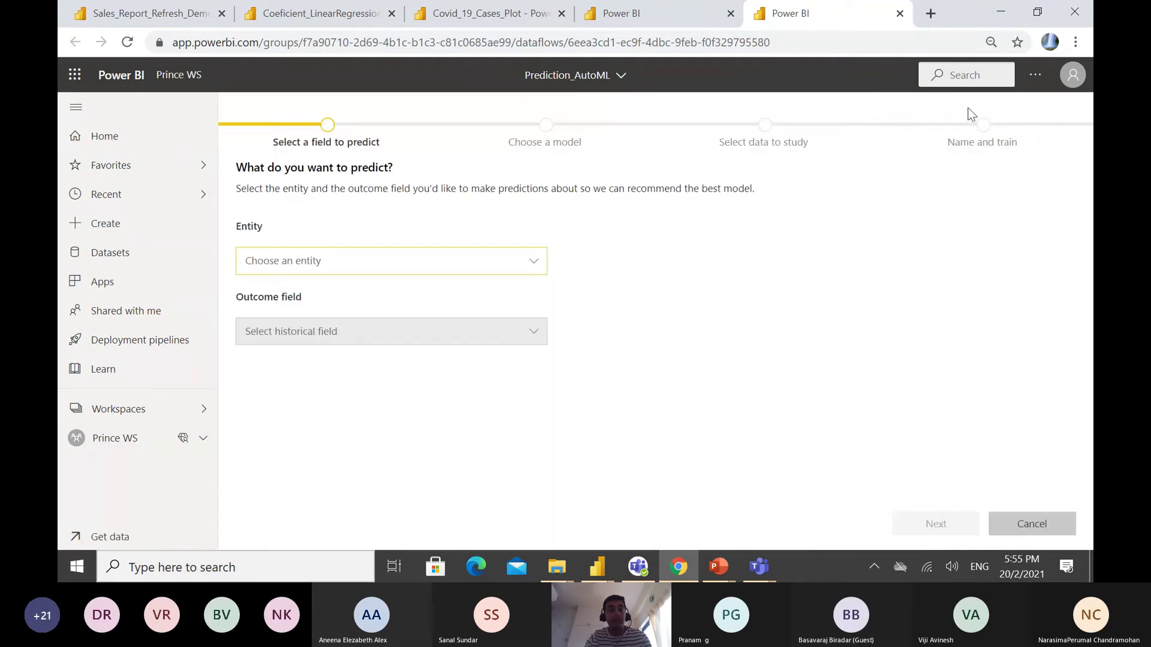
{"action": "left_click", "coordinate": [459, 267]}
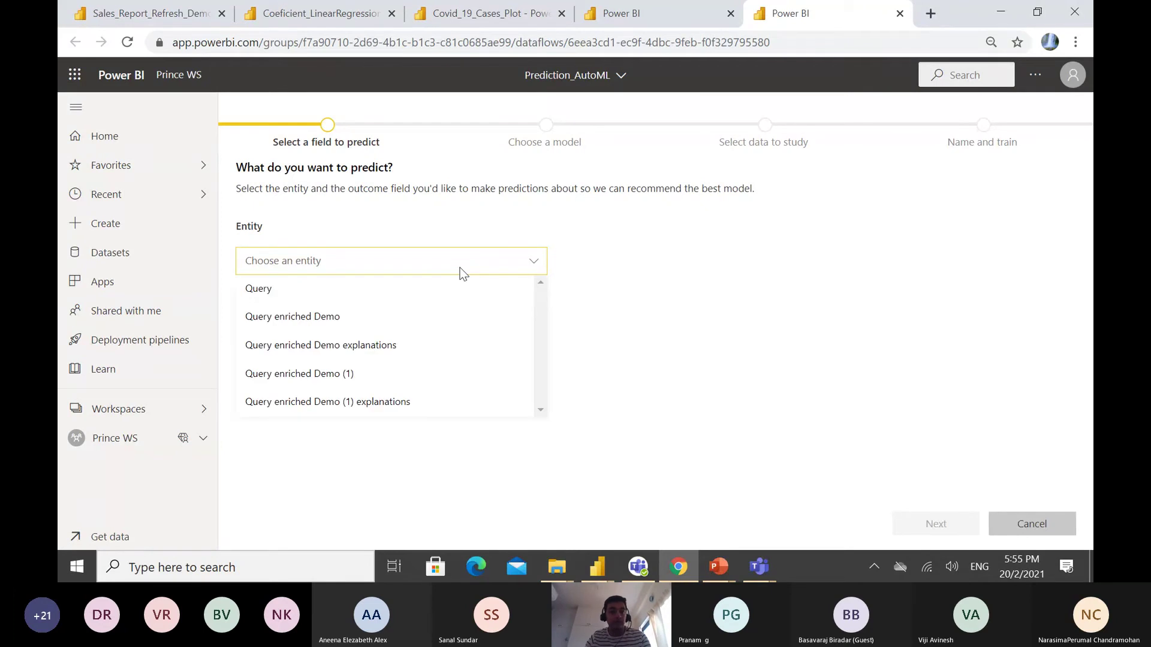
{"action": "left_click", "coordinate": [371, 299]}
{"action": "left_click", "coordinate": [404, 339]}
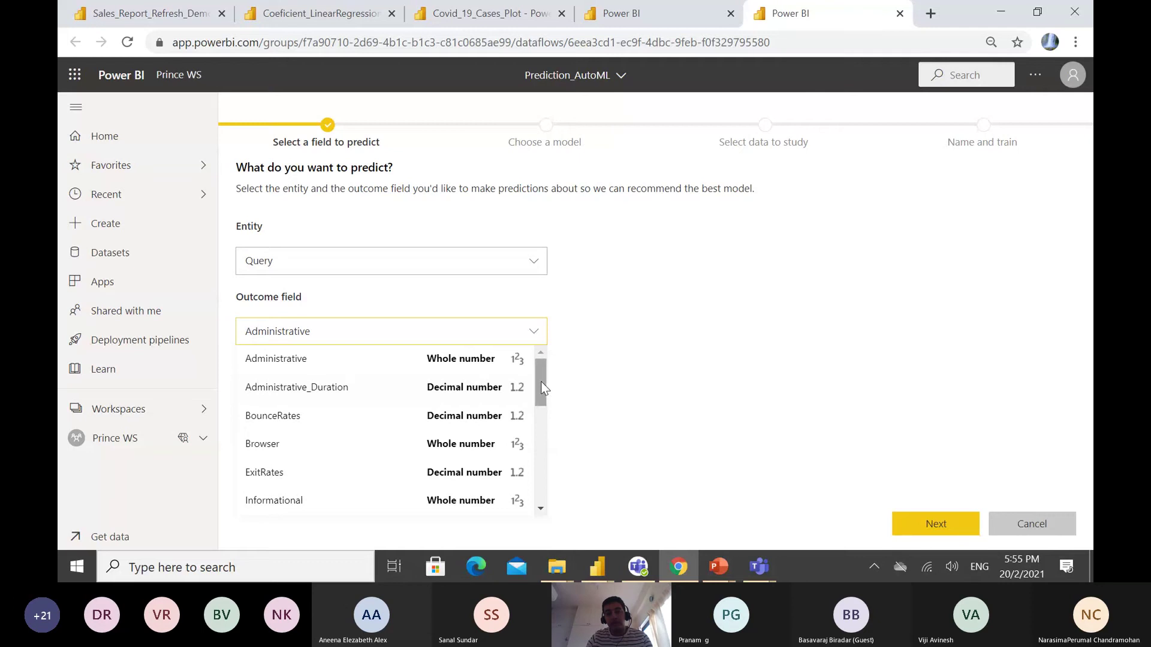
{"action": "left_click_drag", "start_coordinate": [540, 381], "coordinate": [524, 454]}
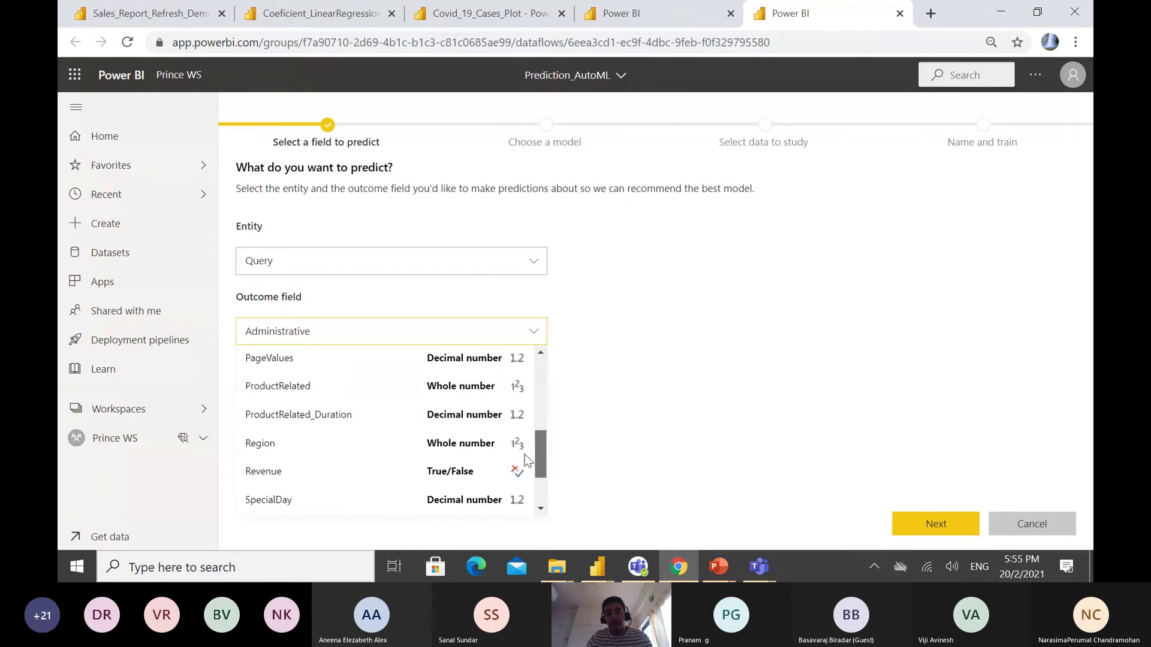
{"action": "left_click", "coordinate": [354, 476]}
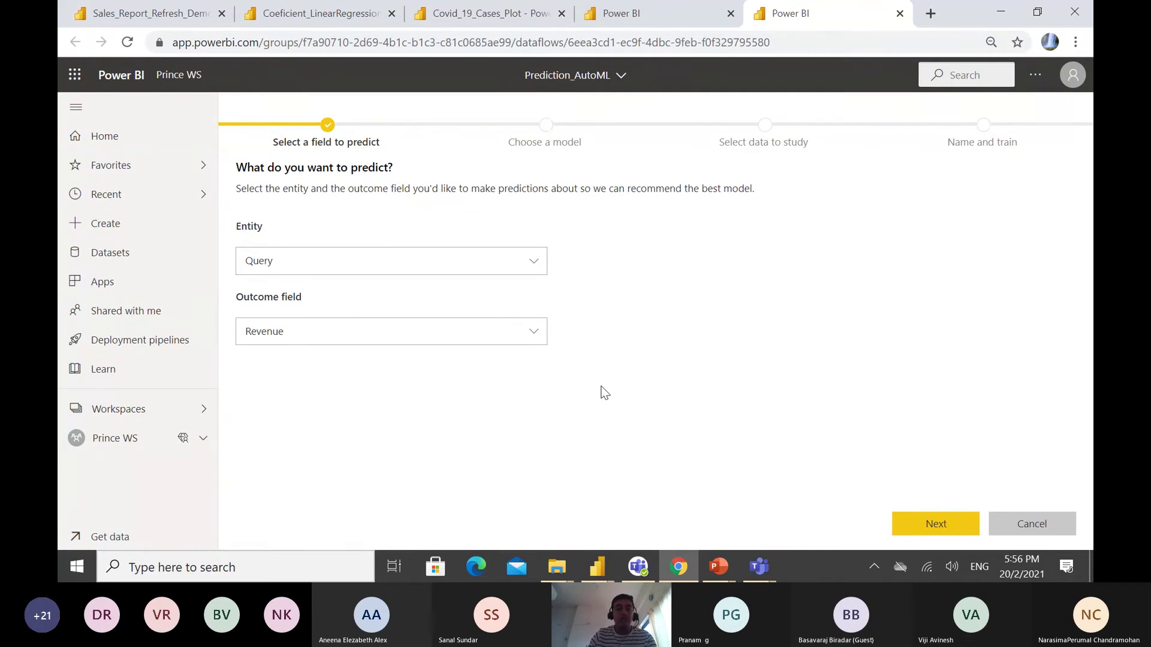
{"action": "left_click", "coordinate": [946, 524]}
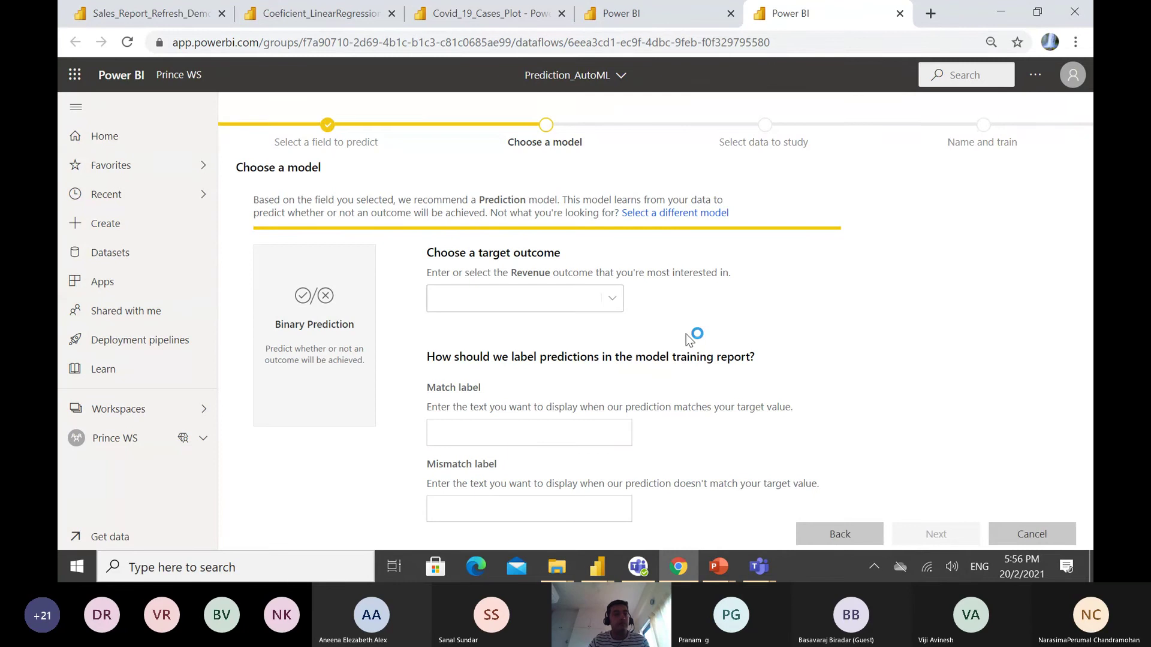
- Set the binary prediction's target Revenue outcome to true and continue to the data selection
{"action": "left_click", "coordinate": [614, 295]}
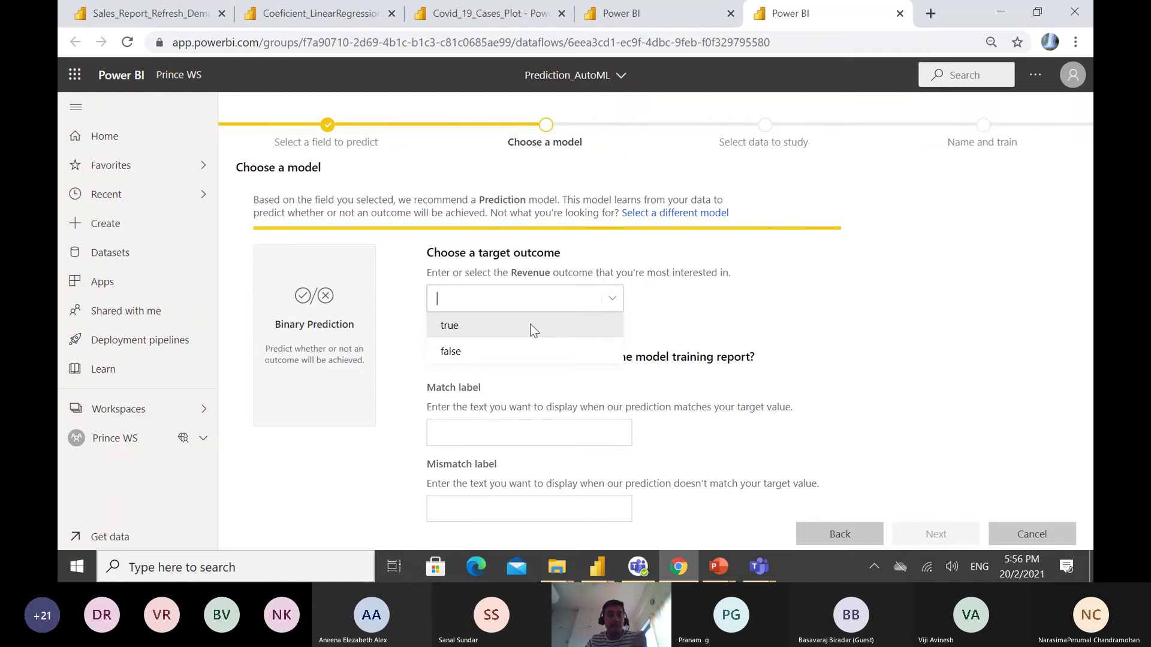
{"action": "left_click", "coordinate": [534, 331]}
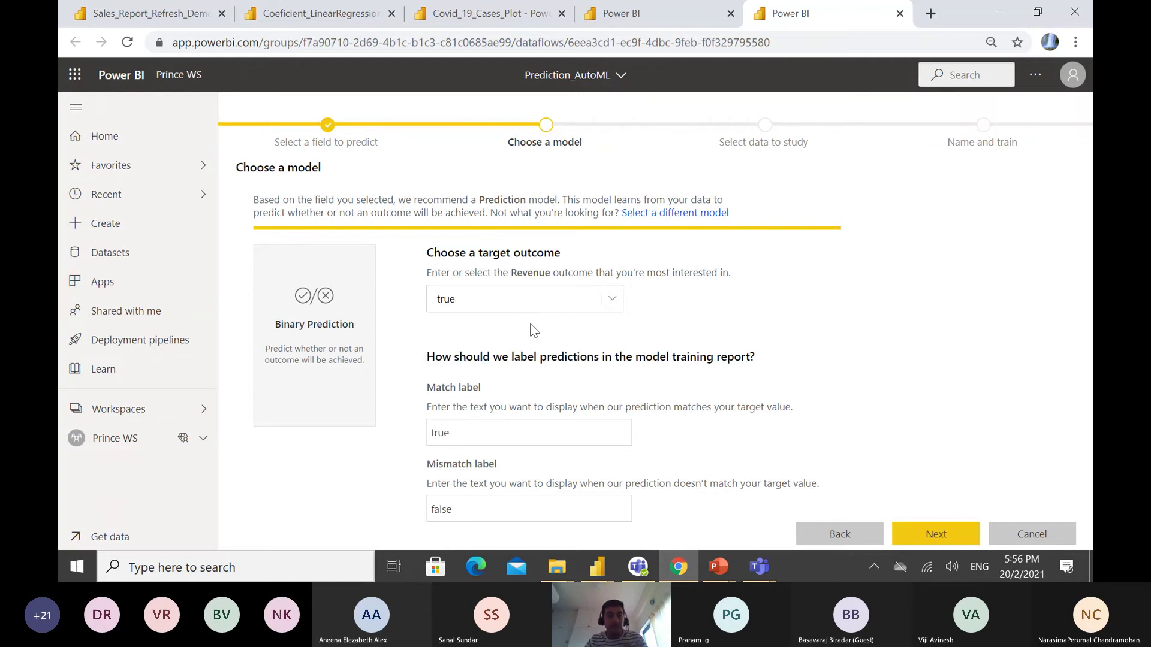
{"action": "left_click", "coordinate": [949, 532]}
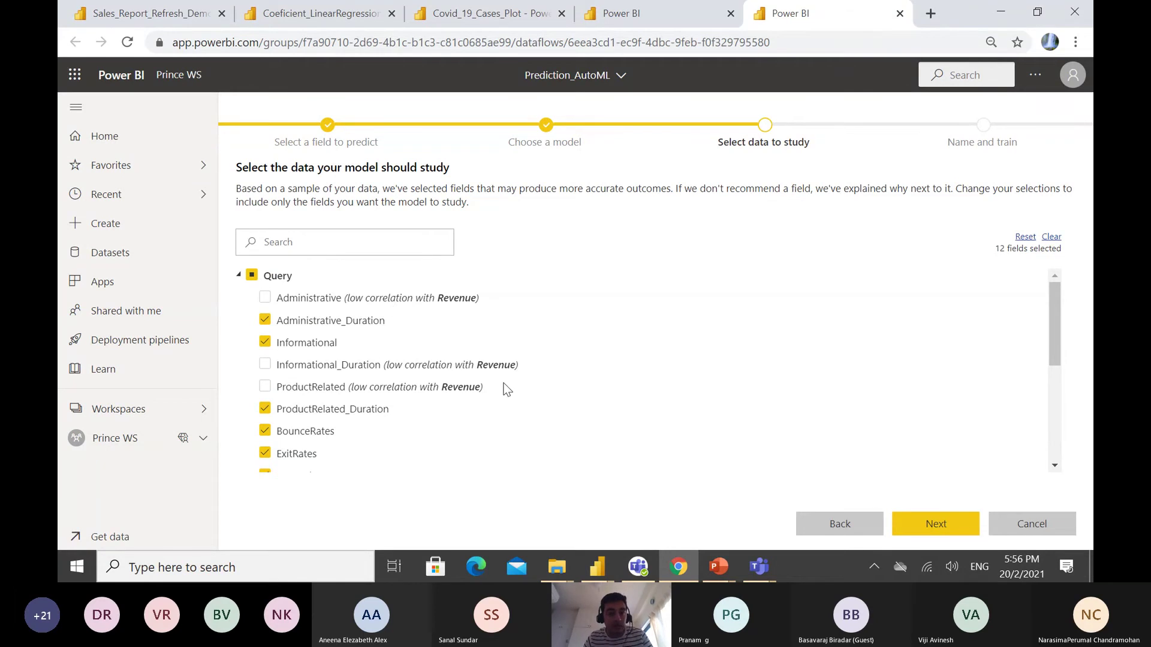
- Review the Query fields suggested for the model to study and accept the recommended selection
{"action": "scroll", "coordinate": [506, 390], "scroll_direction": "down", "scroll_amount": 5}
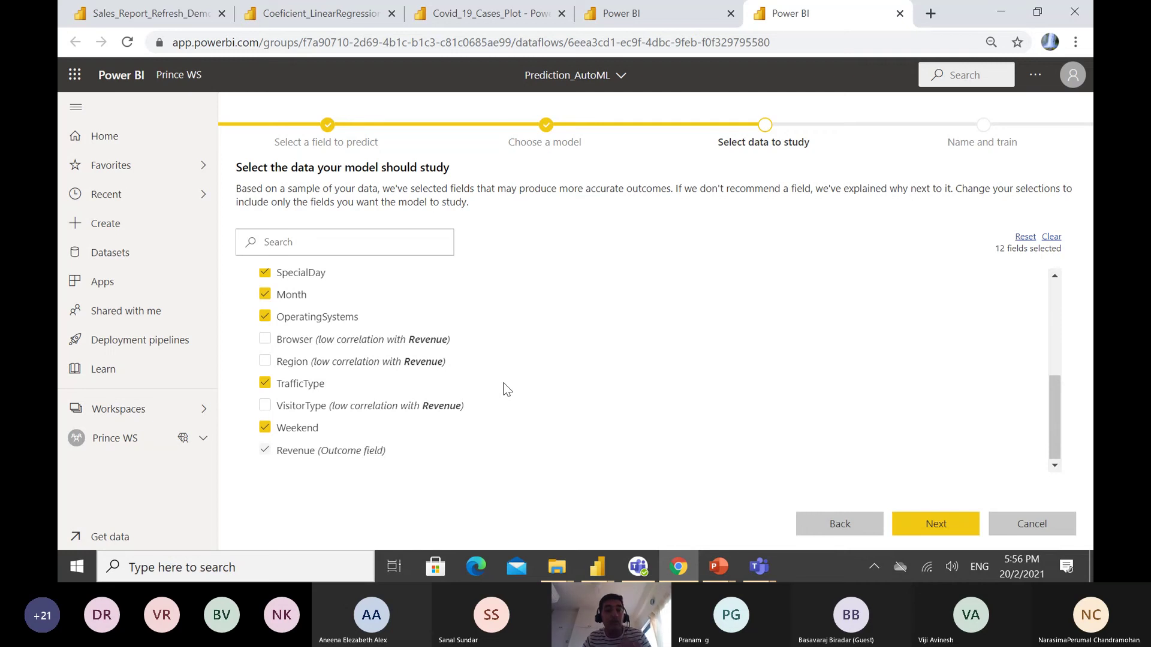
{"action": "scroll", "coordinate": [506, 390], "scroll_direction": "up", "scroll_amount": 3}
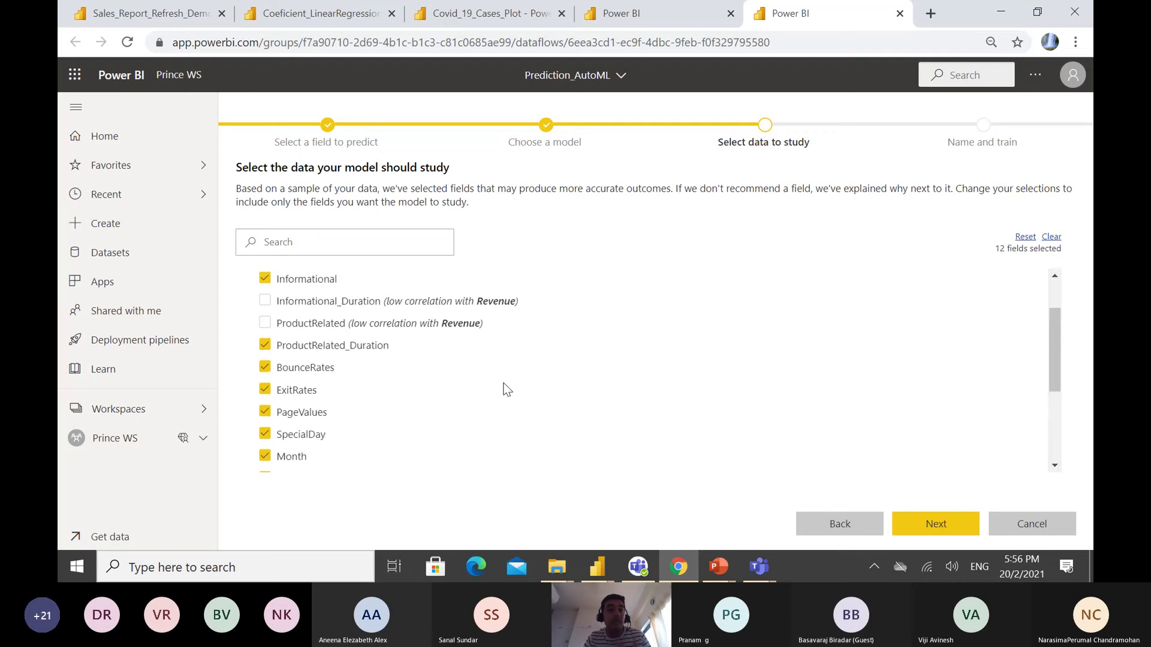
{"action": "scroll", "coordinate": [507, 390], "scroll_direction": "down", "scroll_amount": 1}
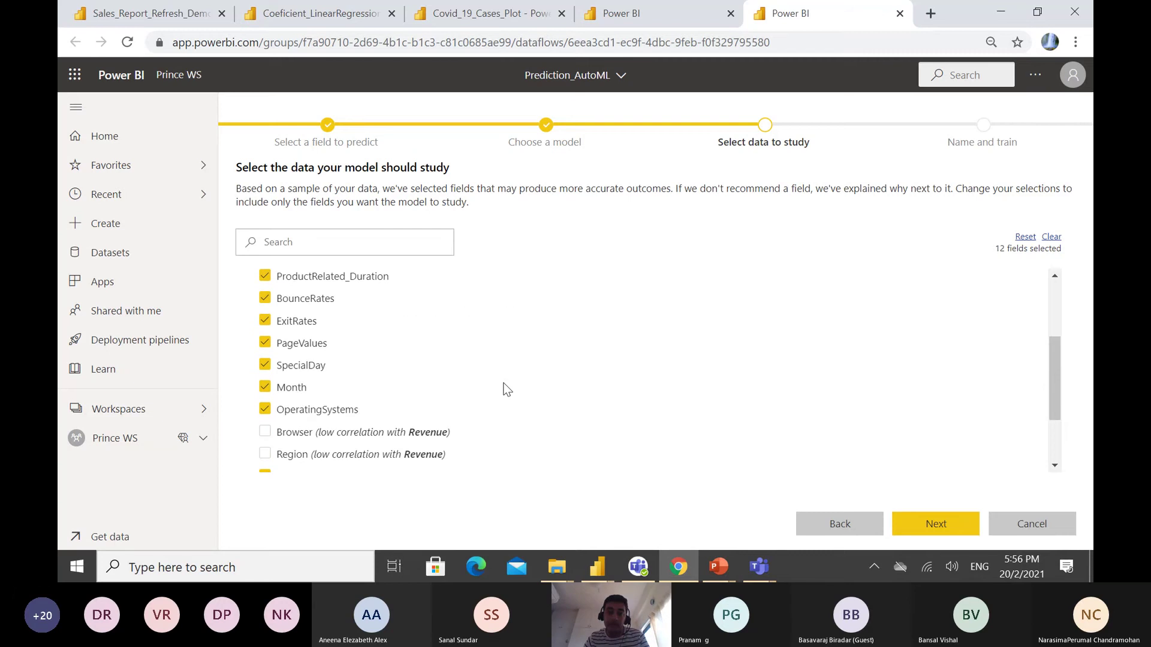
{"action": "scroll", "coordinate": [506, 389], "scroll_direction": "up", "scroll_amount": 3}
{"action": "scroll", "coordinate": [506, 389], "scroll_direction": "down", "scroll_amount": 3}
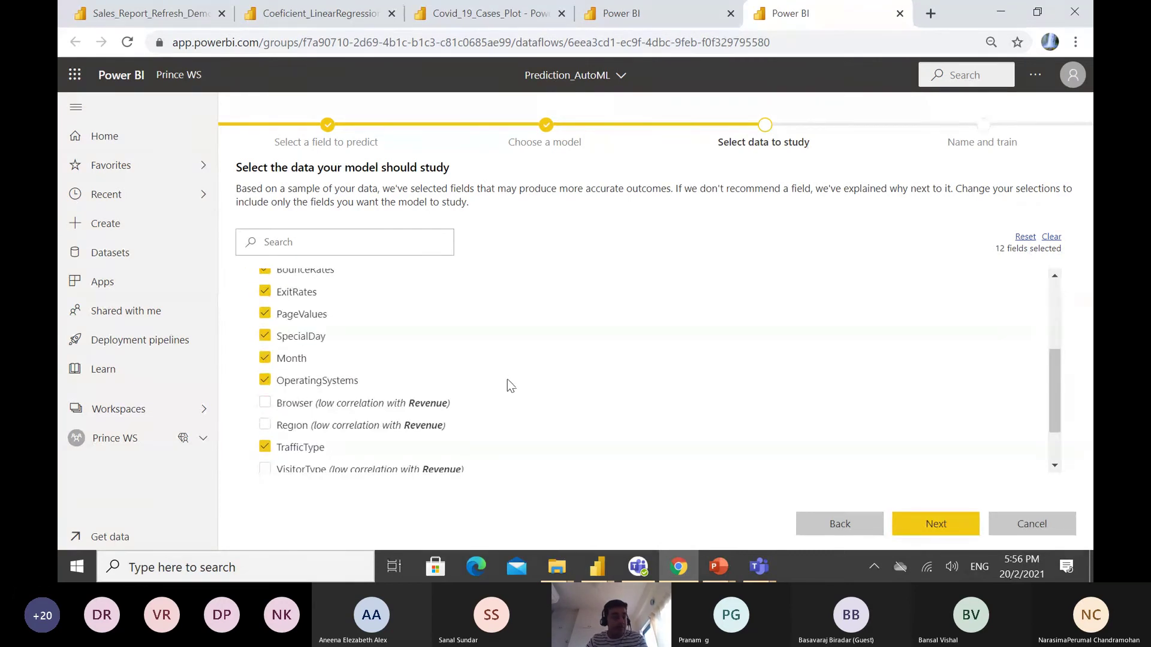
{"action": "scroll", "coordinate": [507, 380], "scroll_direction": "up", "scroll_amount": 3}
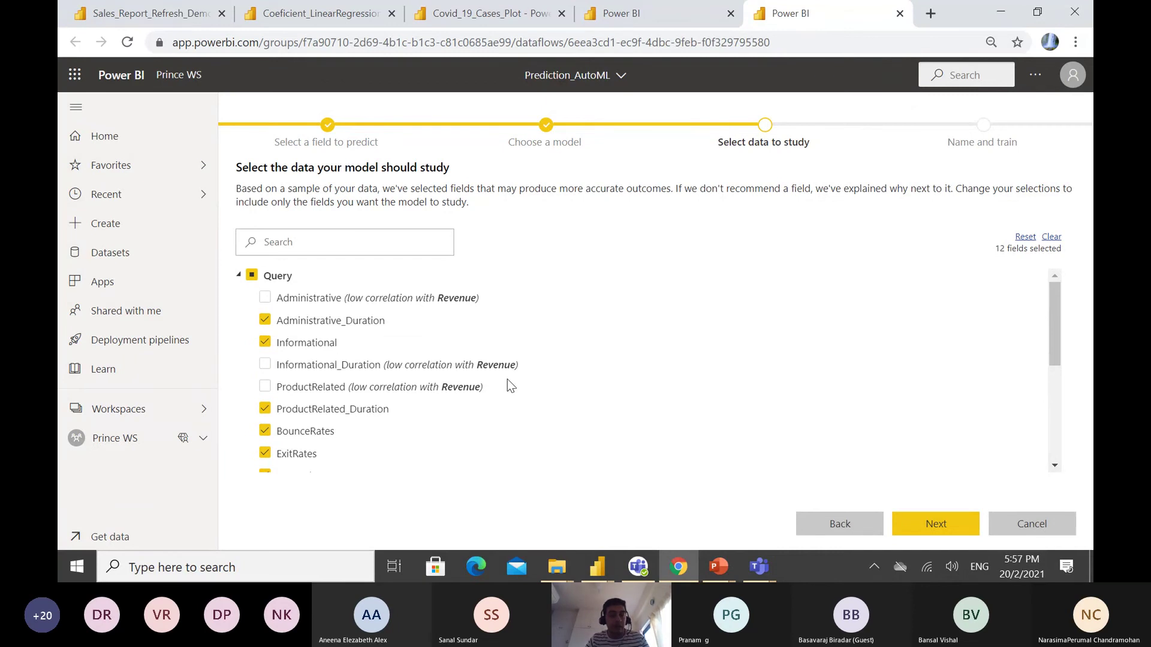
{"action": "left_click", "coordinate": [928, 522]}
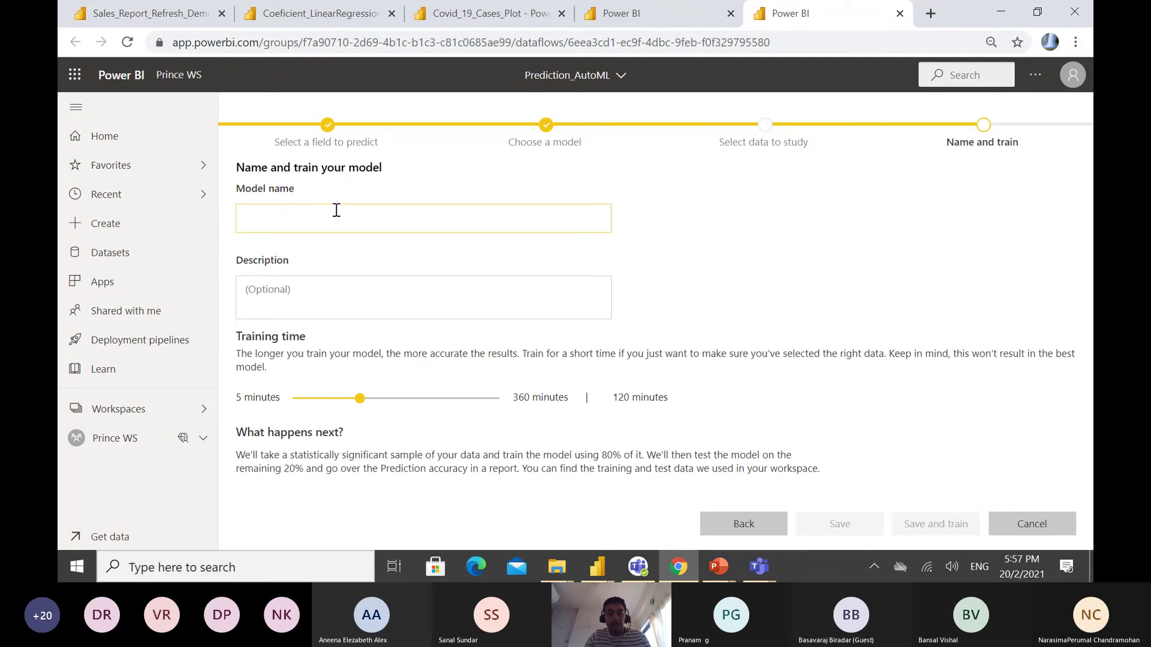
- Name the model Demo_India, set its training time to 9 minutes, and save and train it
{"action": "type", "text": "Demo"}
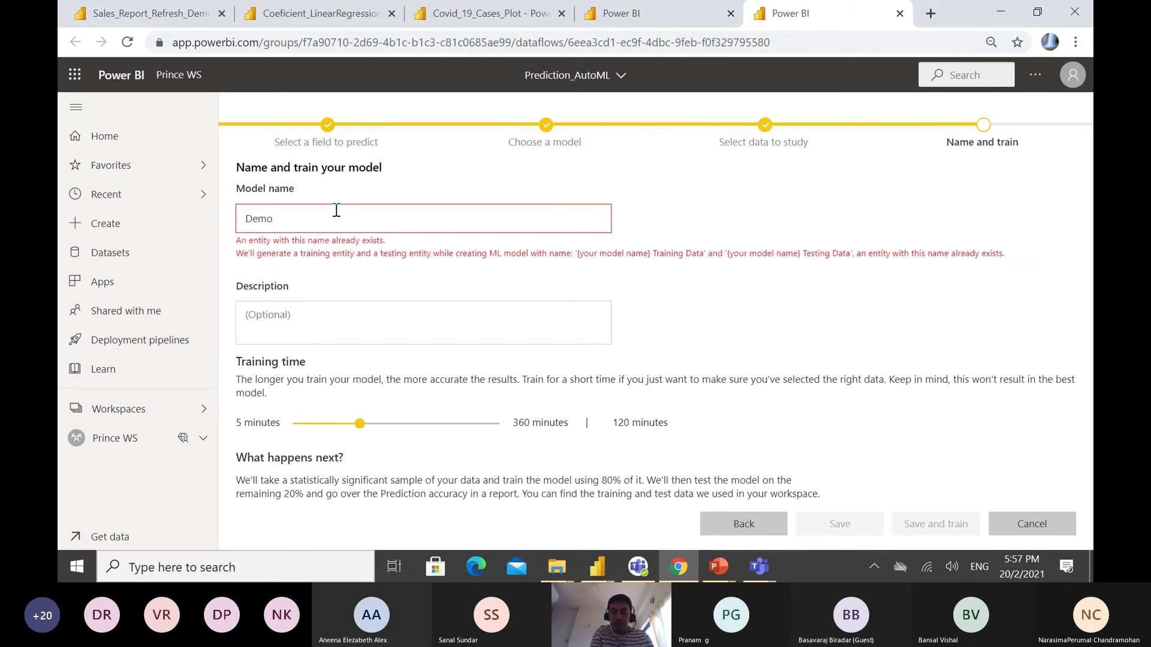
{"action": "type", "text": "_India"}
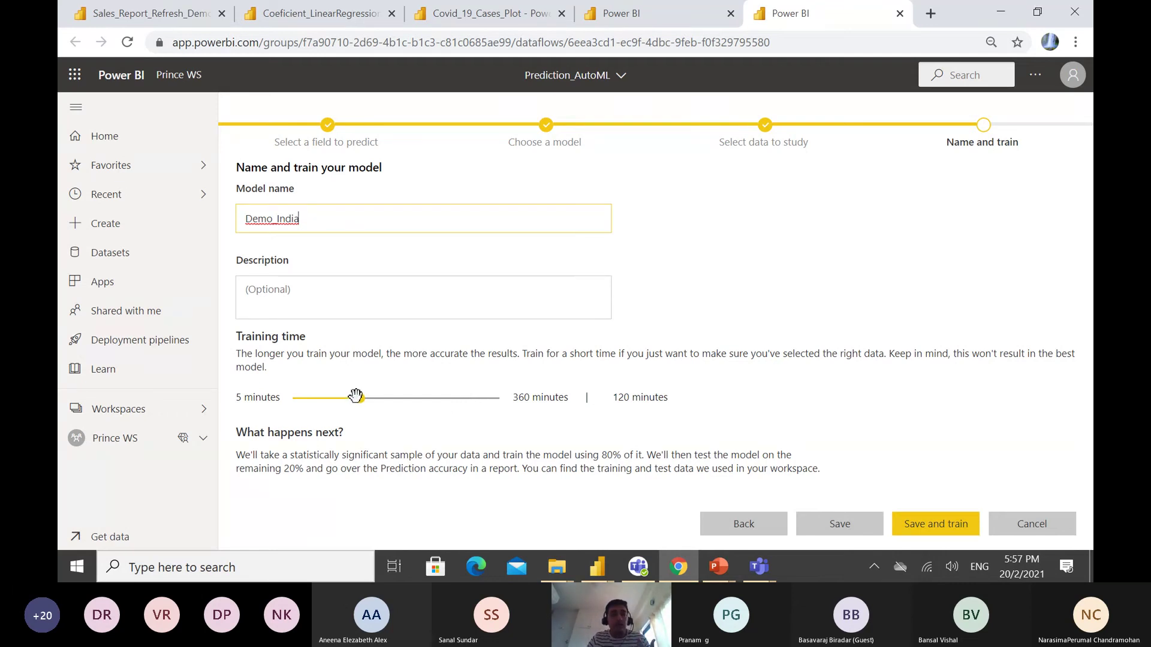
{"action": "left_click_drag", "start_coordinate": [357, 396], "coordinate": [296, 397]}
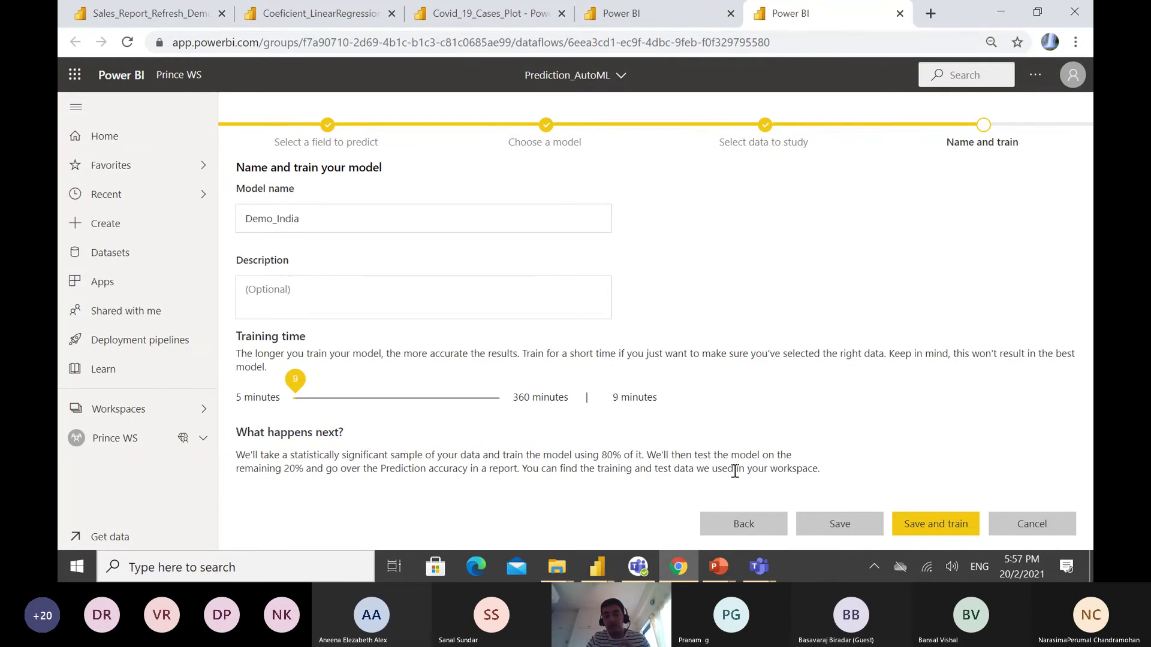
{"action": "left_click", "coordinate": [953, 535]}
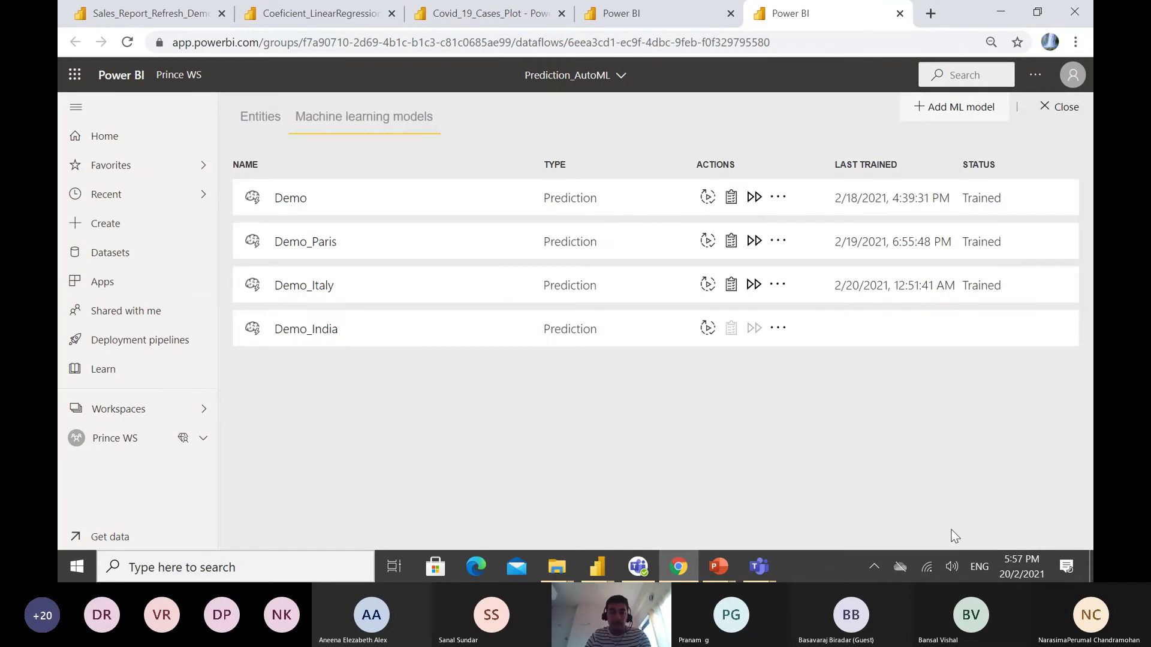
- Open the training report of the Reg model in the Regression_Demo dataflow
{"action": "left_click", "coordinate": [623, 15]}
{"action": "left_click", "coordinate": [392, 120]}
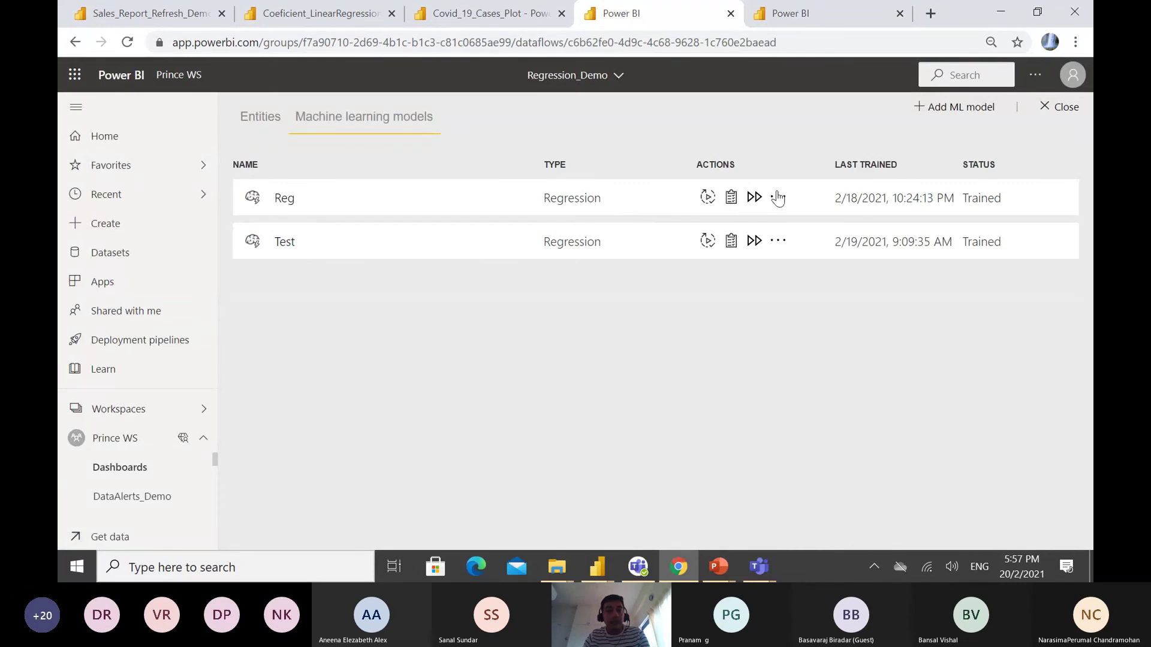
{"action": "left_click", "coordinate": [731, 196]}
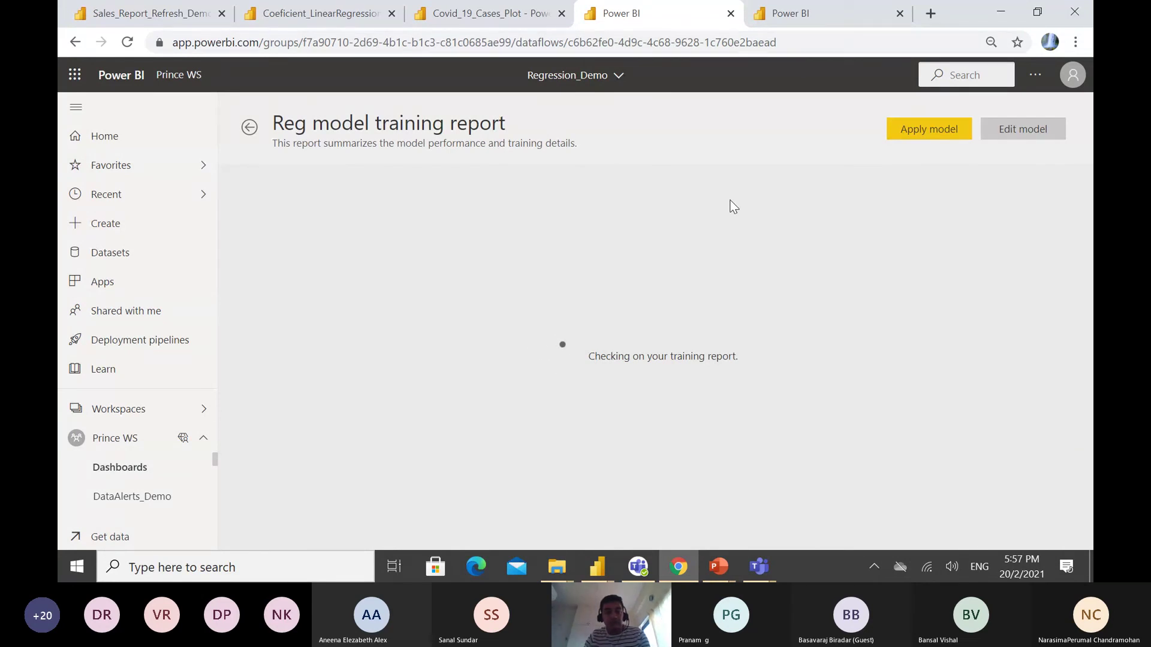
- Check the PowerPoint AutoML Reports slide, return to Chrome, and inspect the outlier and largest bubble in the Residual error by price chart
{"action": "key", "text": "alt+Tab"}
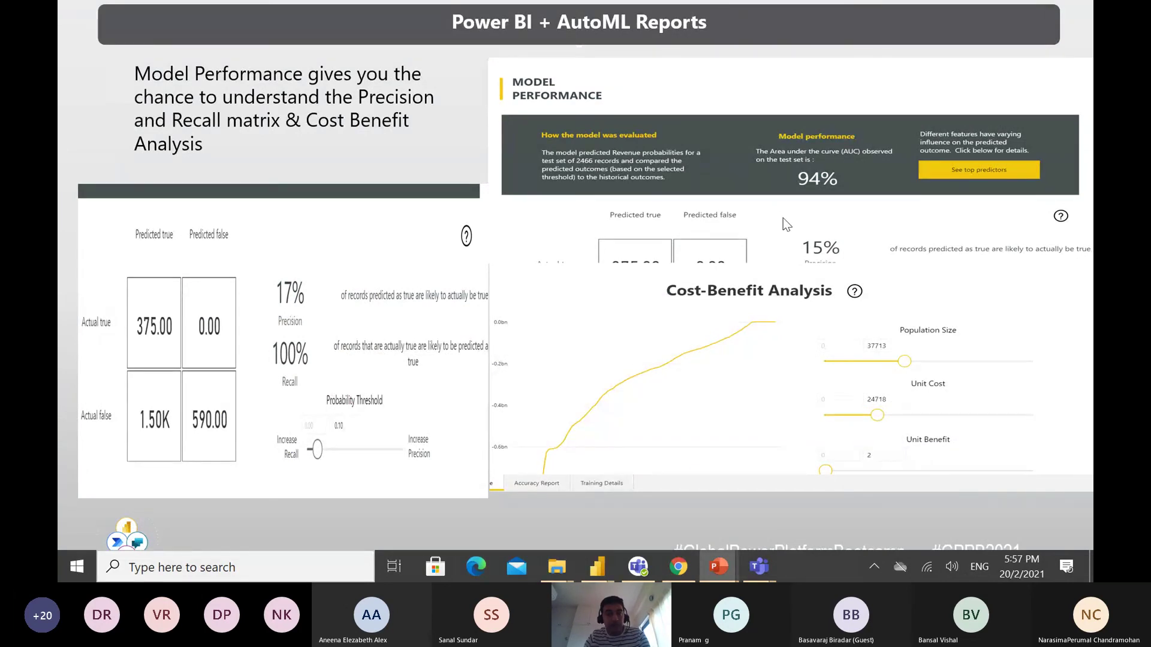
{"action": "key", "text": "alt+Tab"}
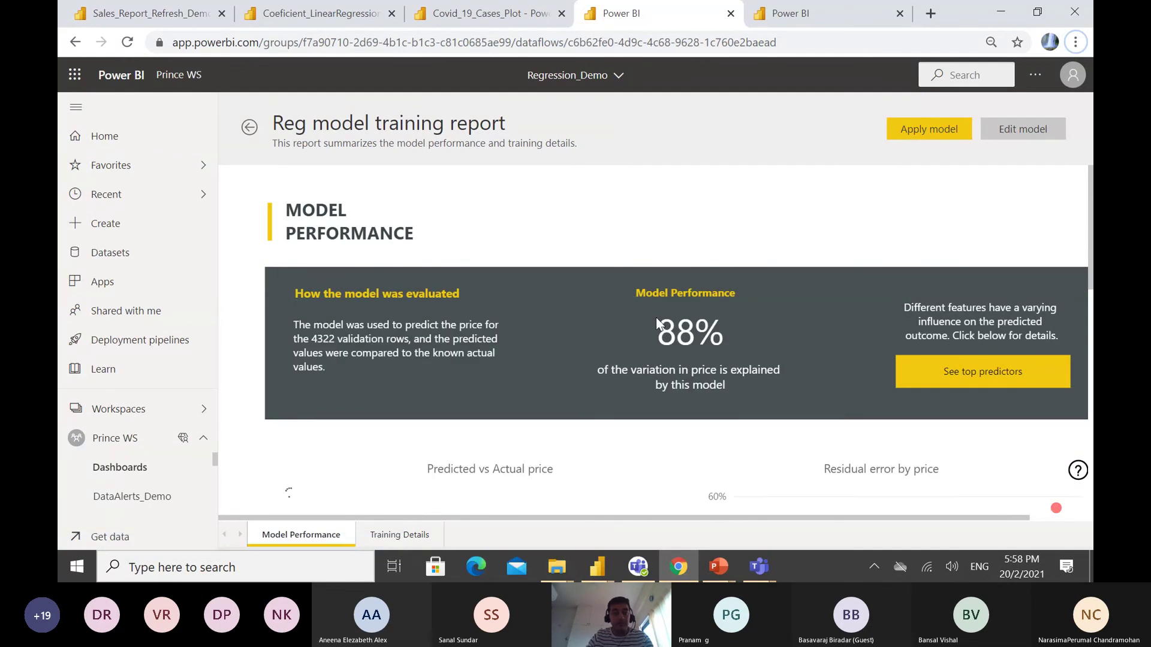
{"action": "scroll", "coordinate": [656, 318], "scroll_direction": "down", "scroll_amount": 4}
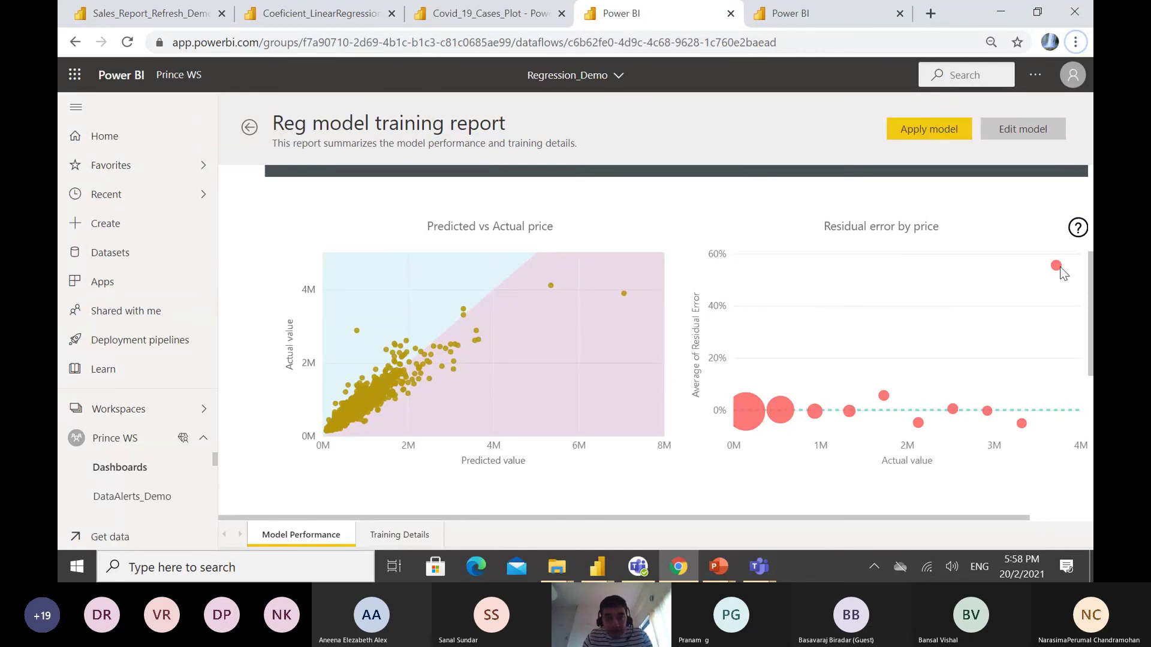
{"action": "mouse_move", "coordinate": [1057, 268]}
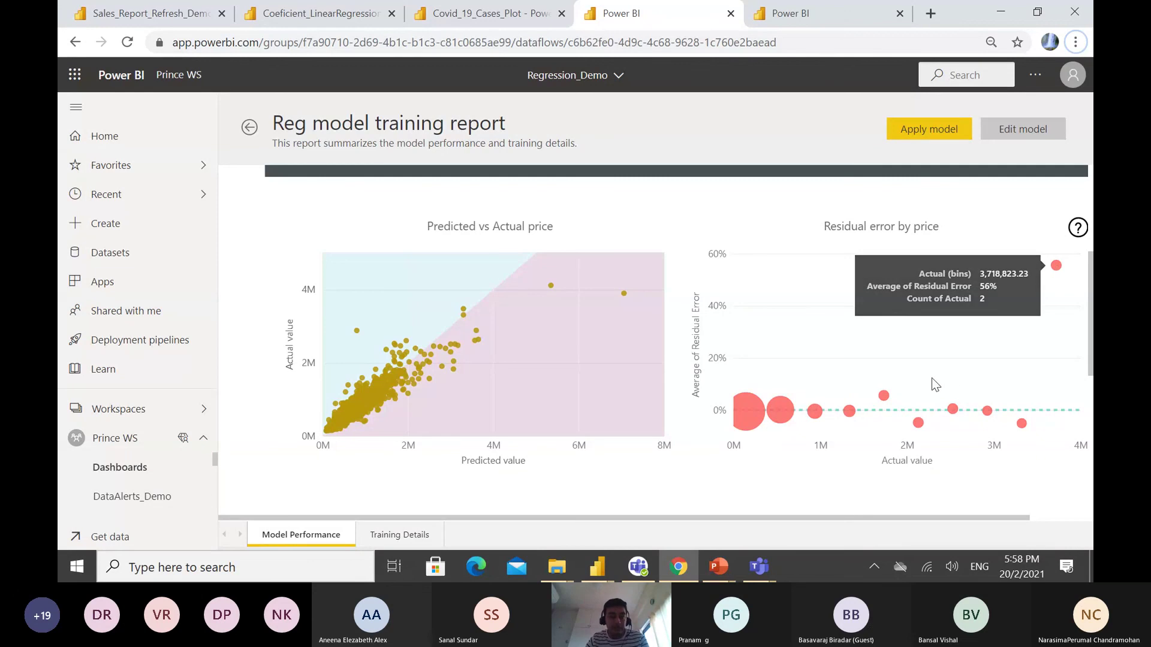
{"action": "mouse_move", "coordinate": [748, 410]}
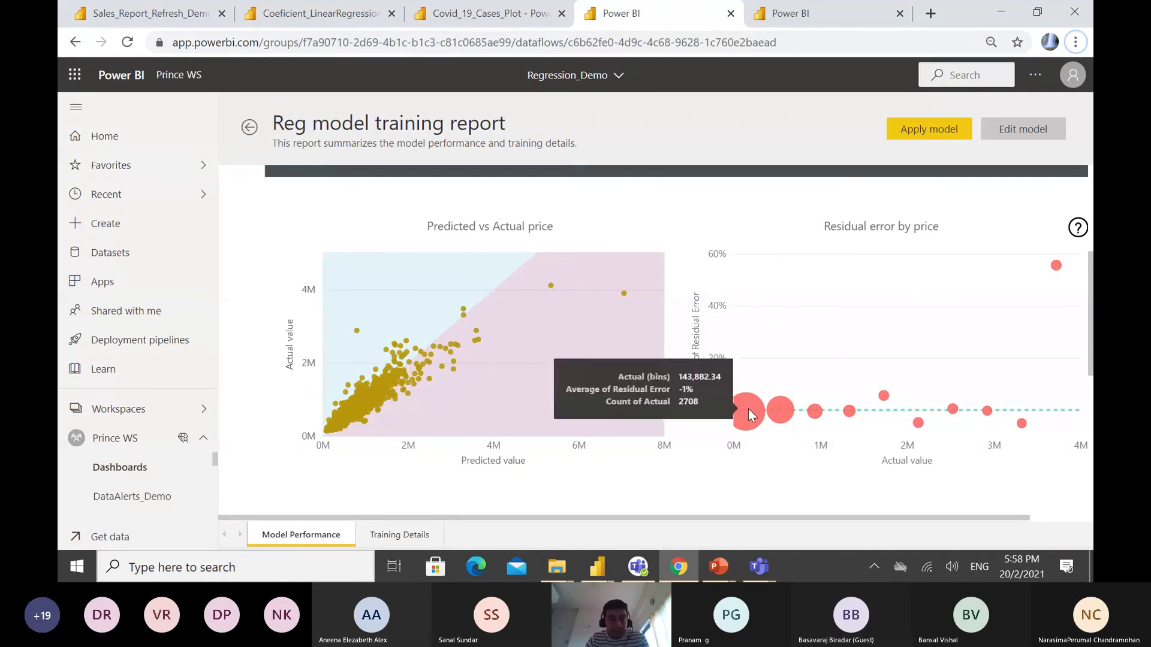
- Show the top predictors in the Reg training report and examine the average price breakdown for sqft_living
{"action": "scroll", "coordinate": [830, 317], "scroll_direction": "up", "scroll_amount": 1}
{"action": "scroll", "coordinate": [830, 314], "scroll_direction": "up", "scroll_amount": 4}
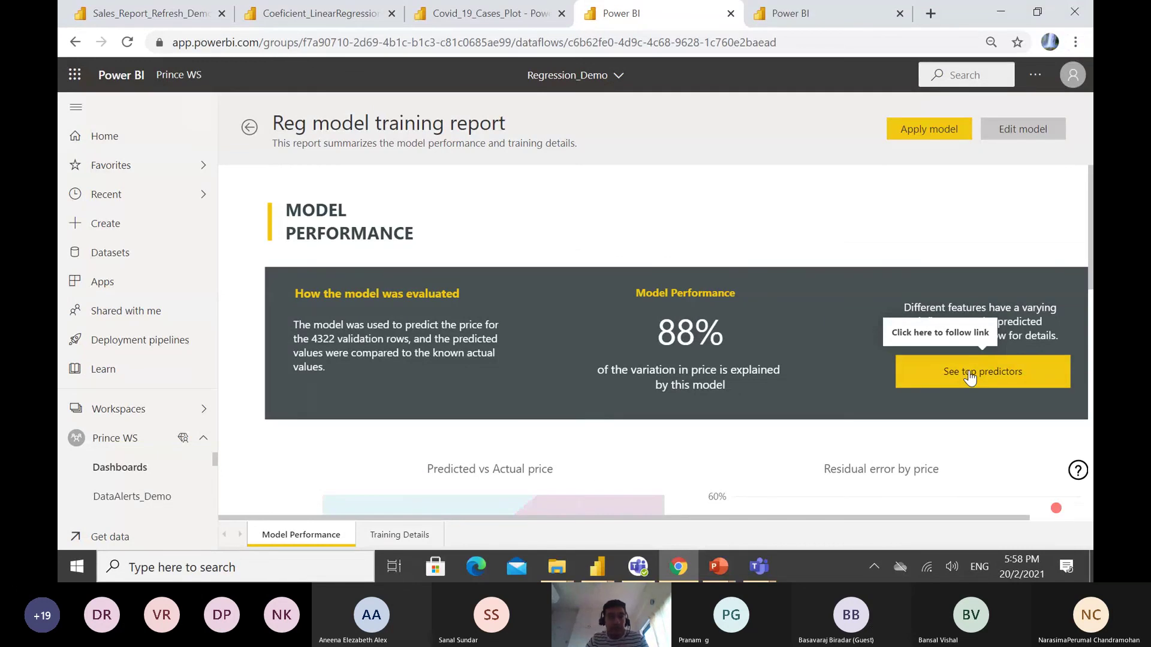
{"action": "left_click", "coordinate": [969, 378]}
{"action": "scroll", "coordinate": [971, 377], "scroll_direction": "down", "scroll_amount": 2}
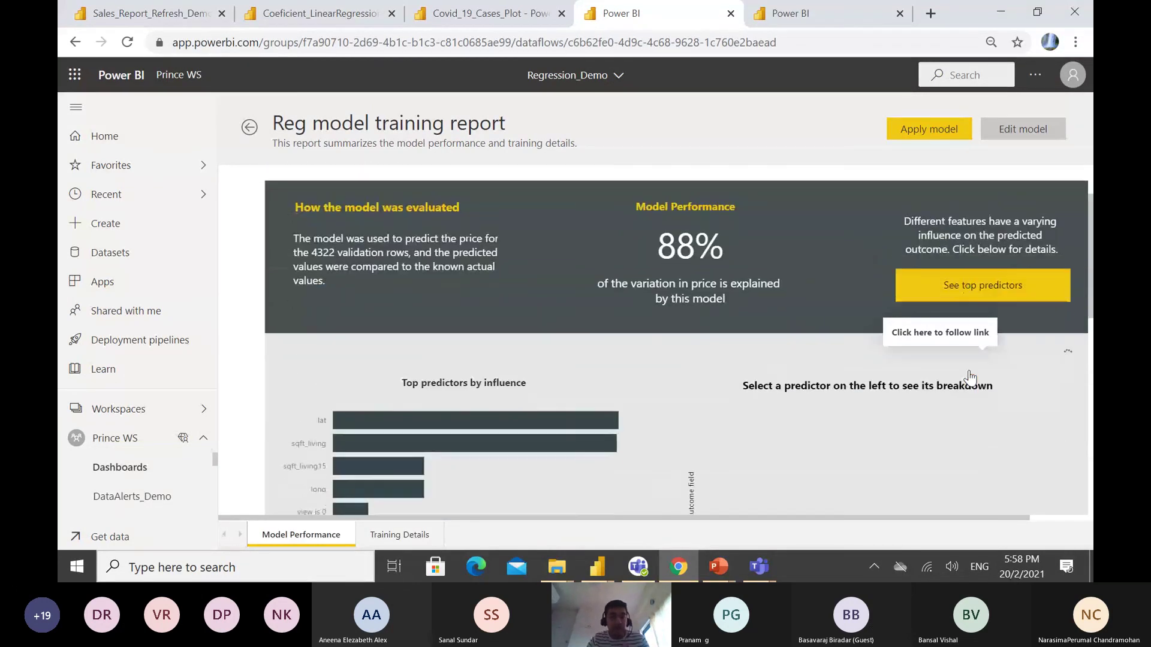
{"action": "scroll", "coordinate": [970, 377], "scroll_direction": "down", "scroll_amount": 3}
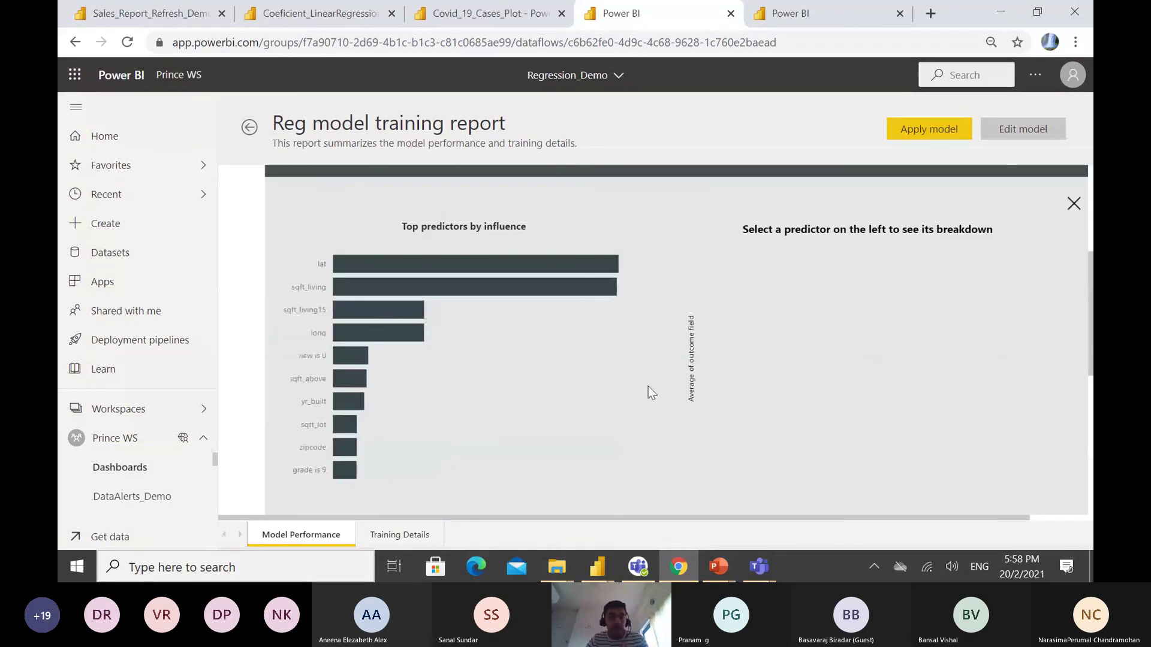
{"action": "left_click", "coordinate": [373, 290]}
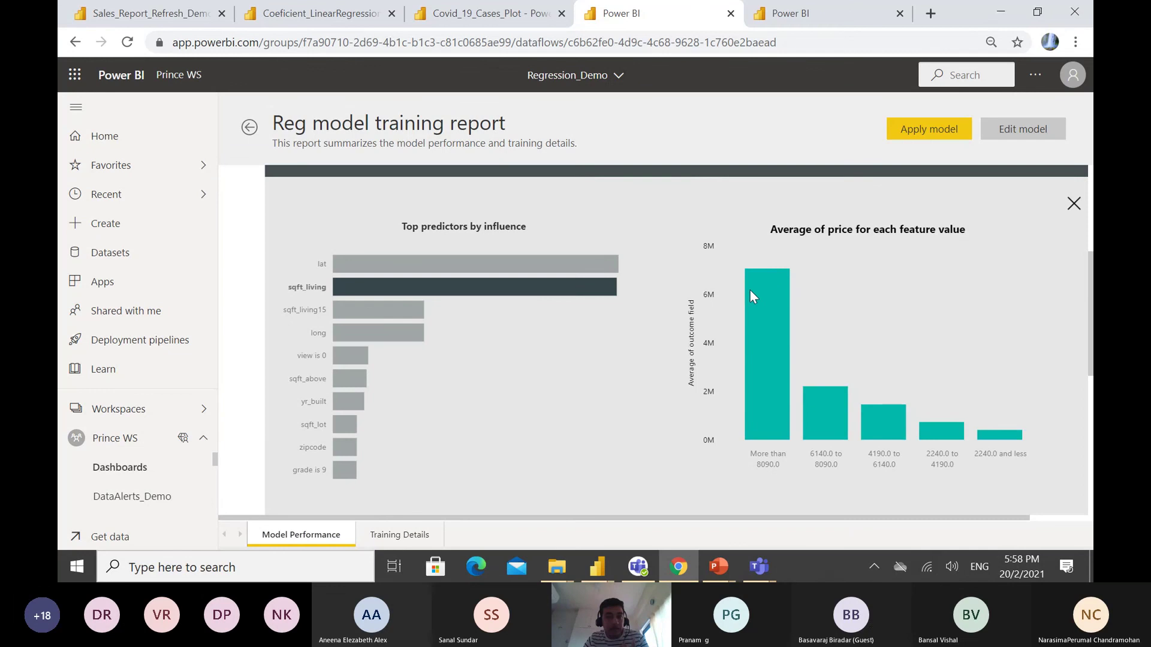
{"action": "scroll", "coordinate": [803, 285], "scroll_direction": "down", "scroll_amount": 3}
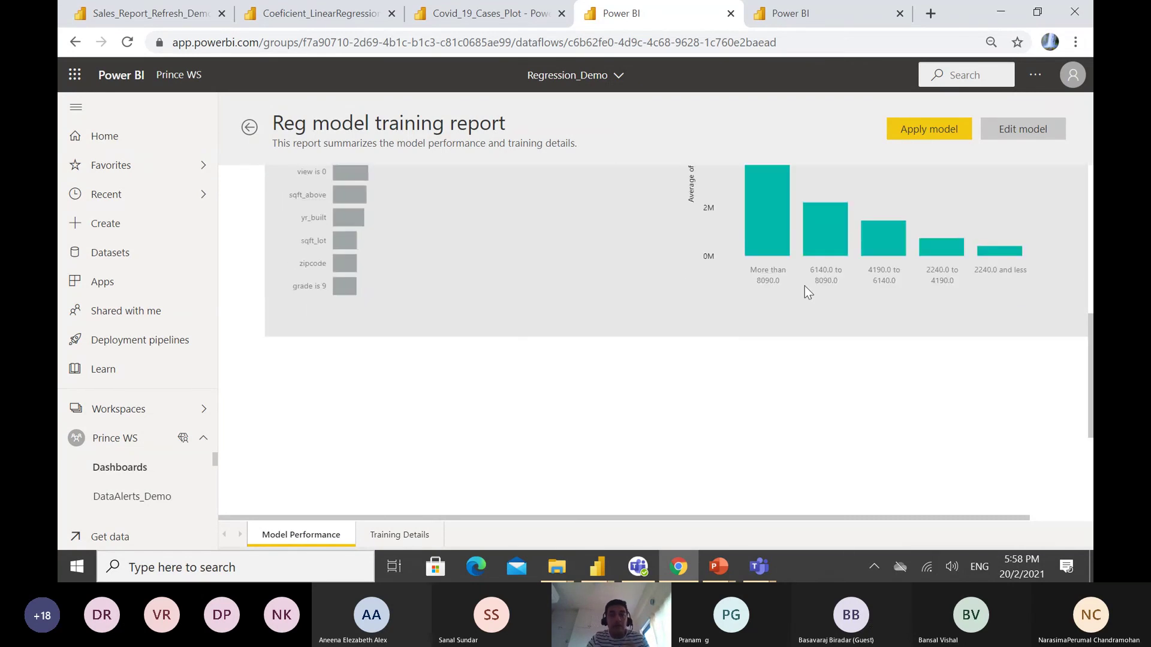
{"action": "scroll", "coordinate": [805, 286], "scroll_direction": "up", "scroll_amount": 5}
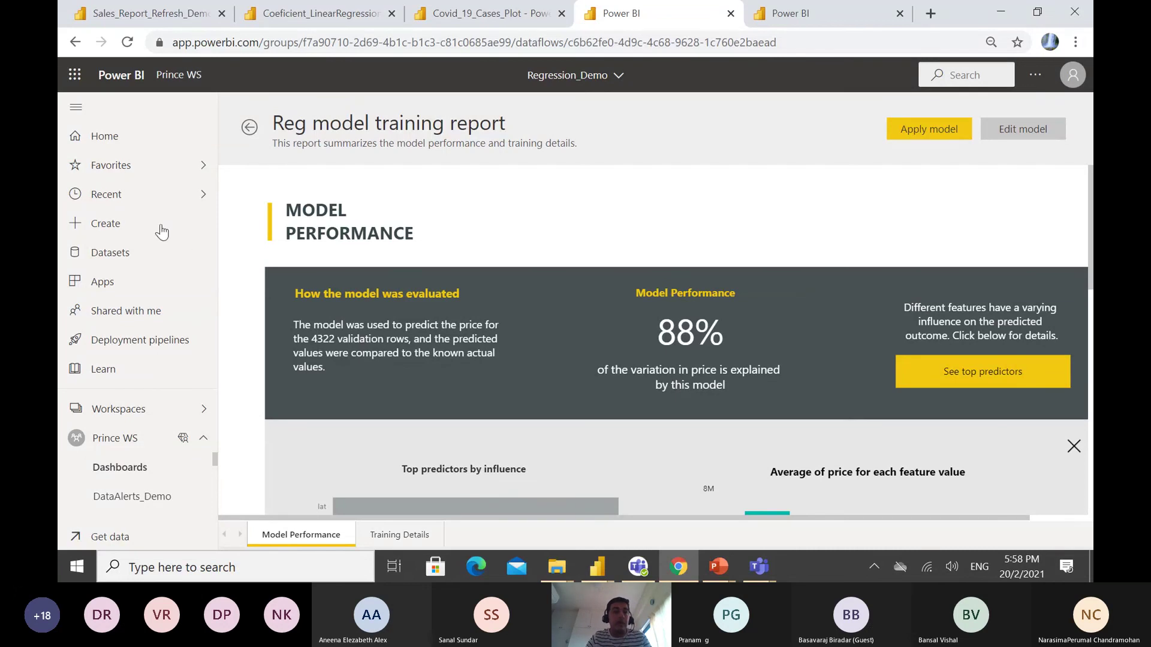
- Return to the machine learning models list, start applying the Reg model, and view the input entities available for it
{"action": "left_click", "coordinate": [251, 133]}
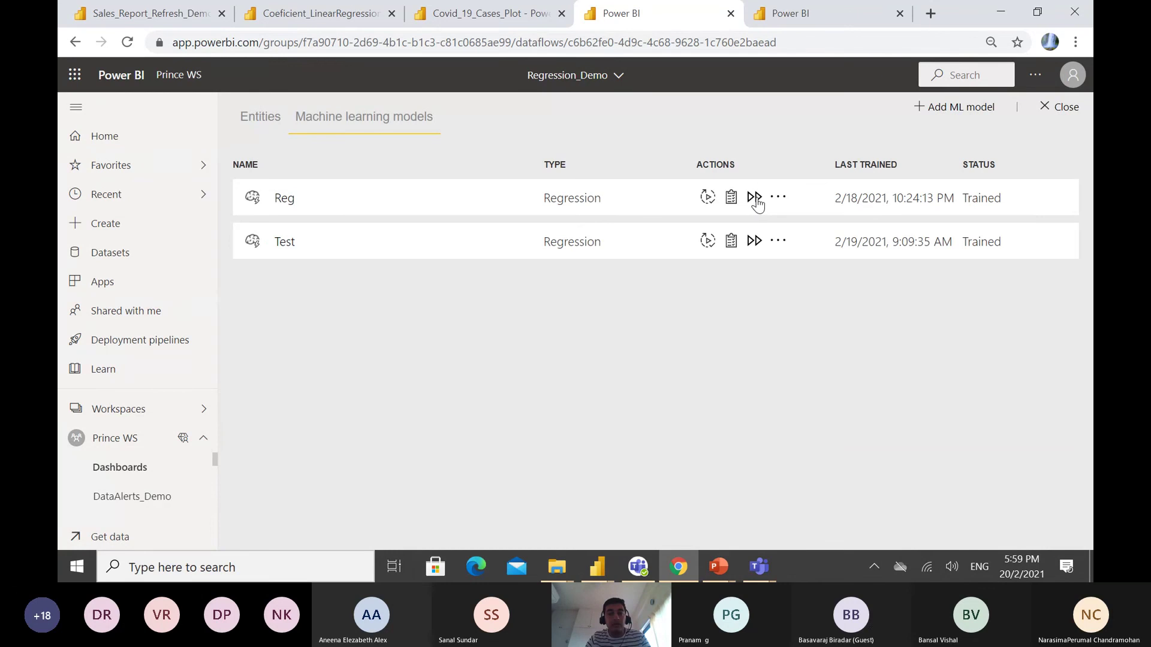
{"action": "left_click", "coordinate": [755, 198]}
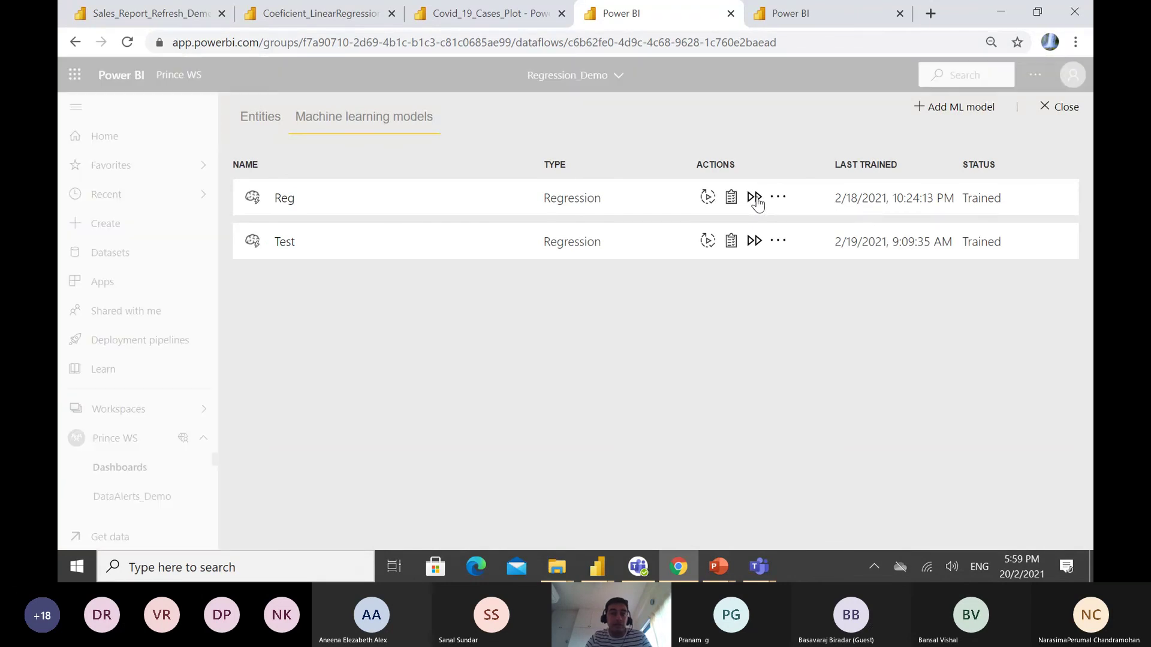
{"action": "left_click", "coordinate": [658, 313]}
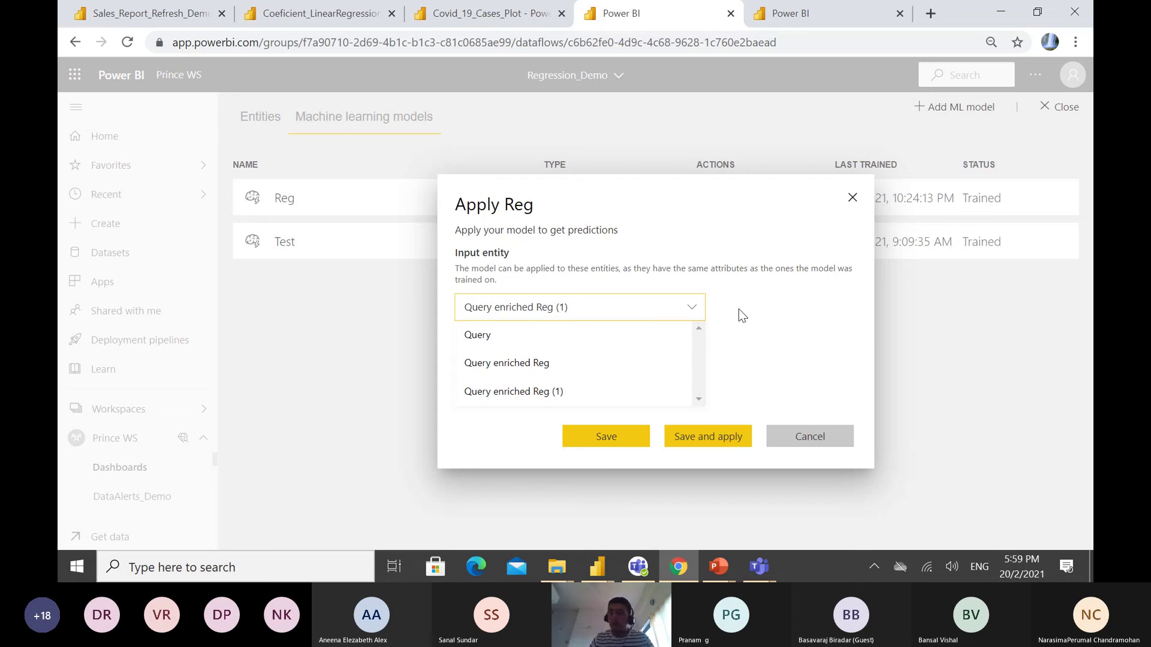
- Switch to the running PowerPoint slide show at the Power BI + AutoML Reports slide
{"action": "left_click", "coordinate": [730, 568]}
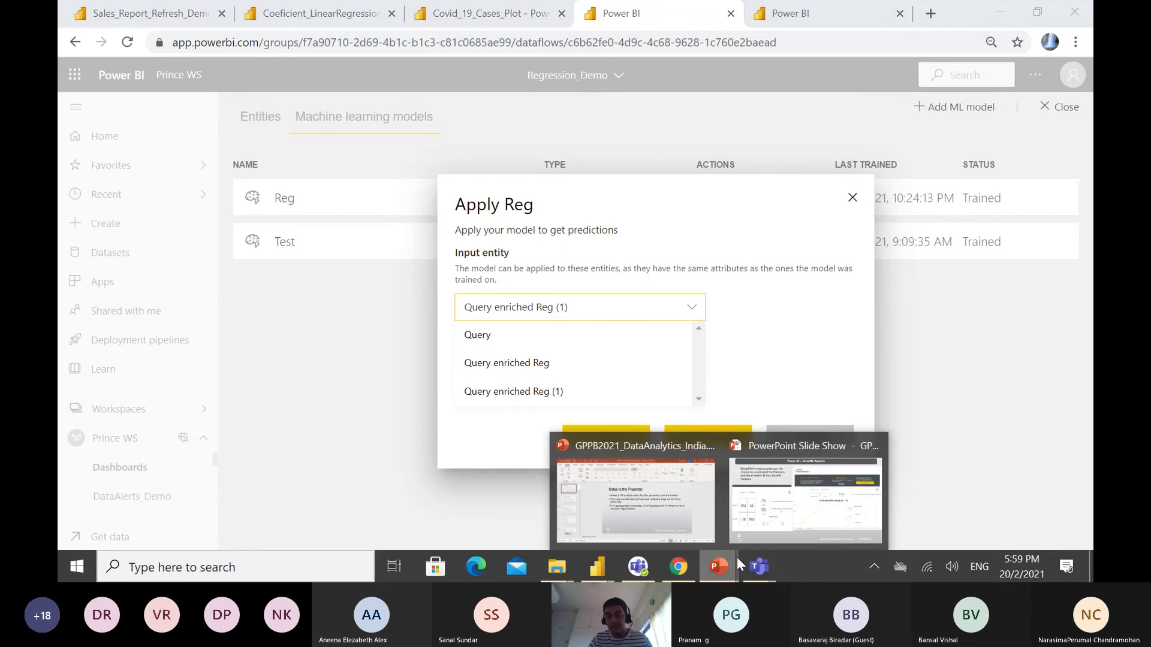
{"action": "left_click", "coordinate": [775, 532]}
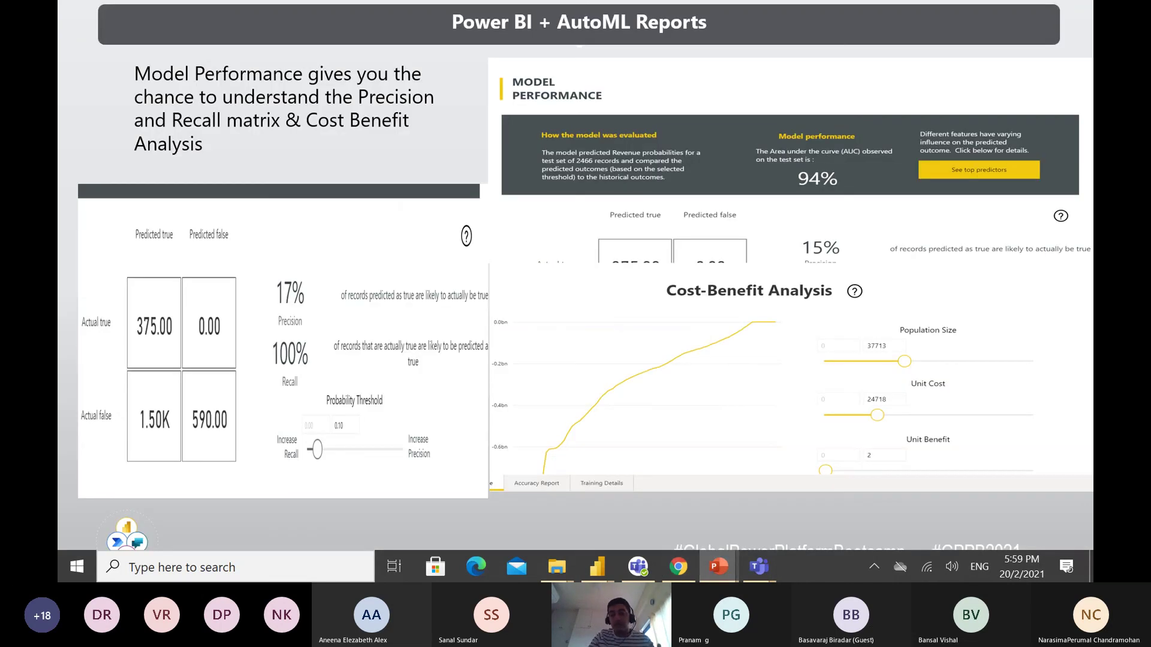